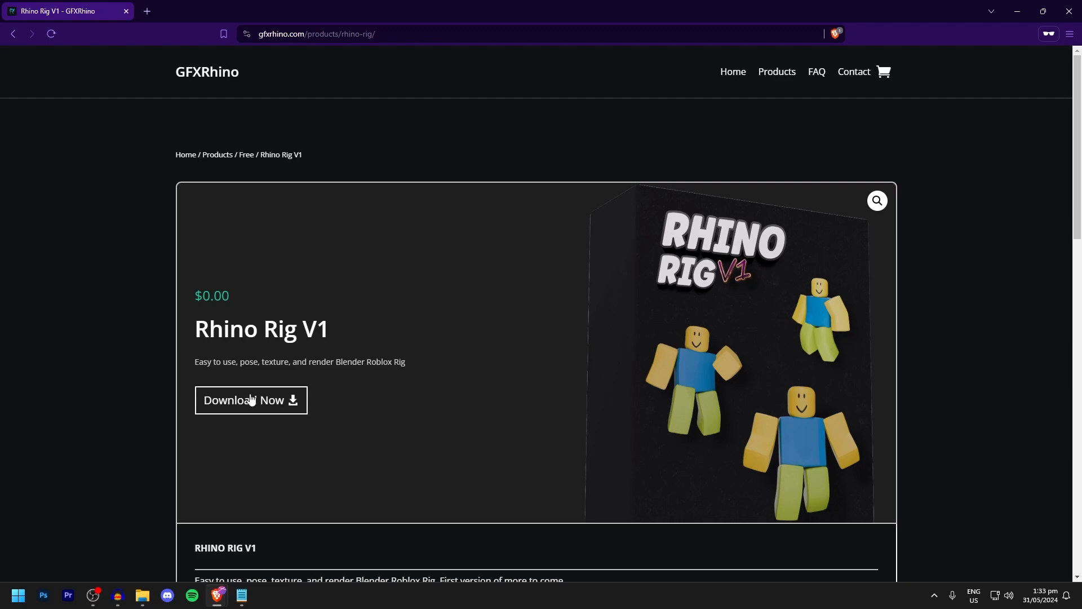
Download the Rhino Rig V1 archive from the GFXRhino product page and move the zip into the Project's Rig folder.
left_click(267, 415)
scroll(426, 394, "down", 4)
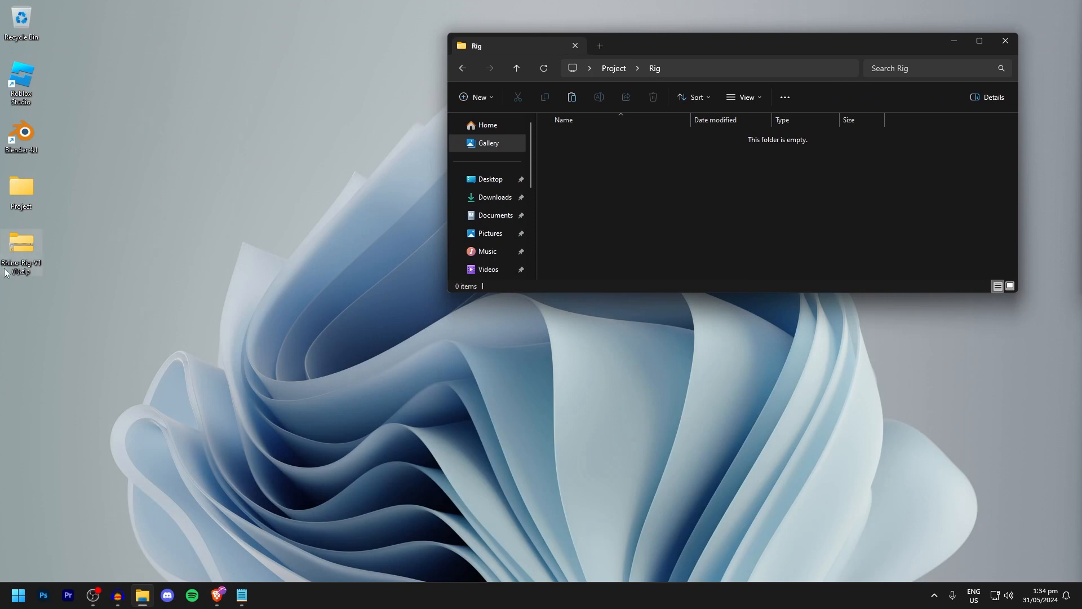
left_click(26, 273)
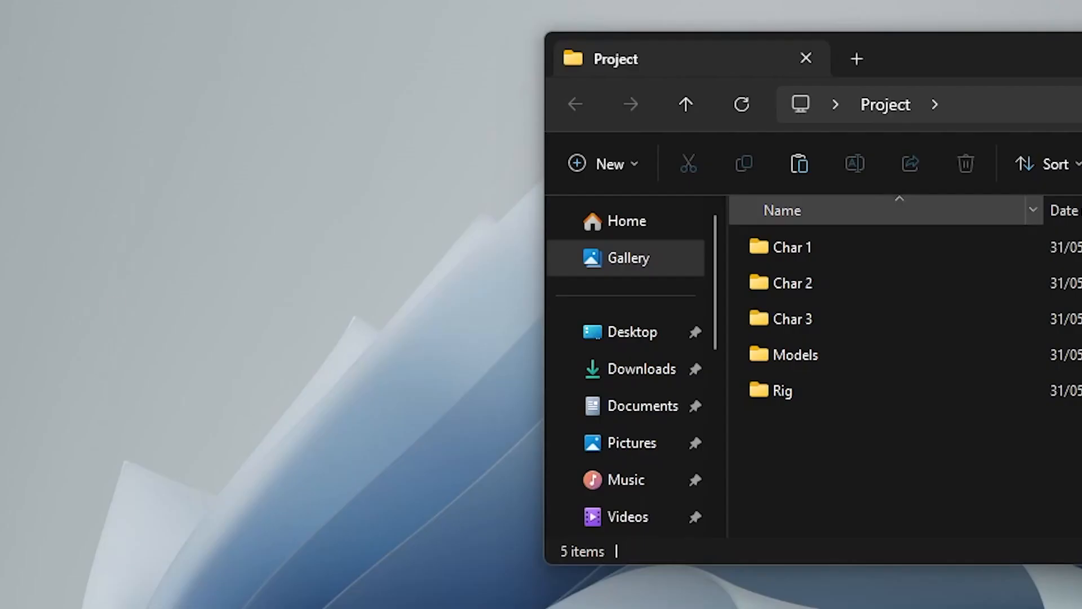
Review the Char 1, Char 2, Char 3, Models and Rig subfolders in the Project folder.
left_click_drag(1081, 67, 644, 75)
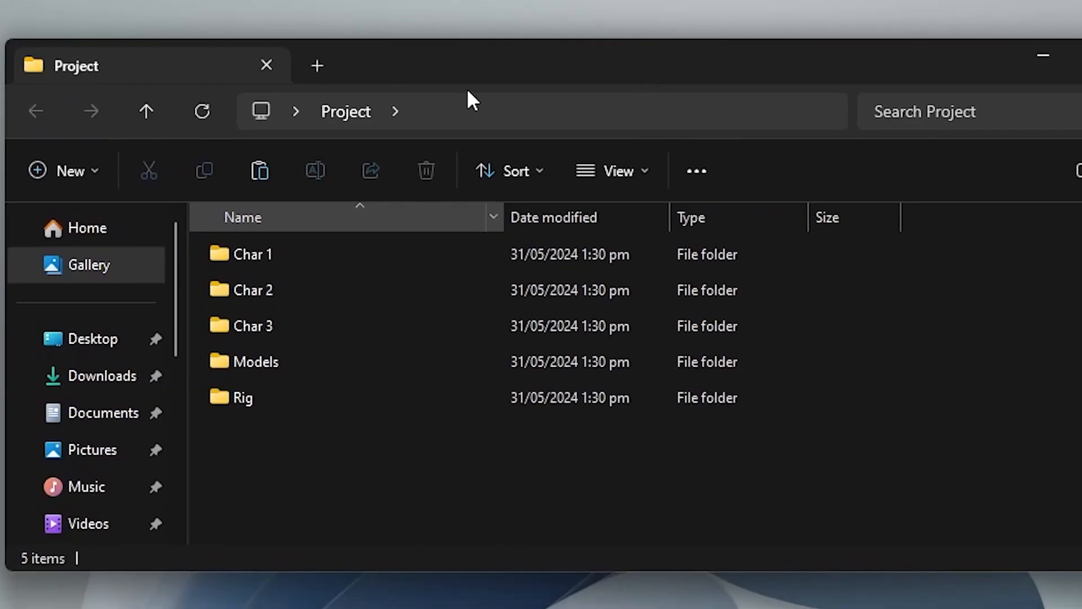
left_click(350, 257)
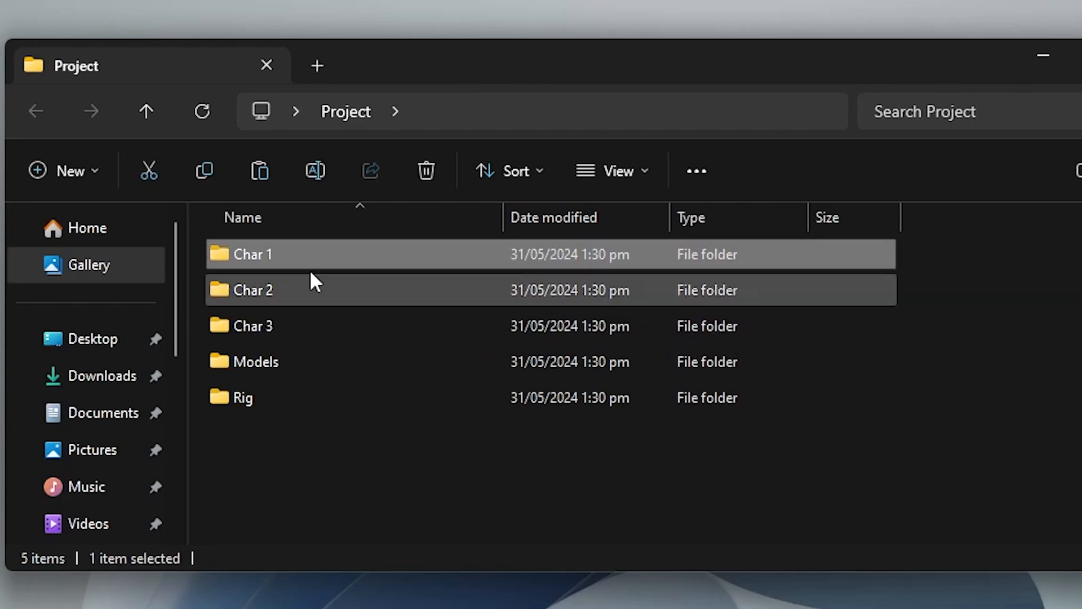
left_click(292, 408)
left_click_drag(248, 606, 304, 403)
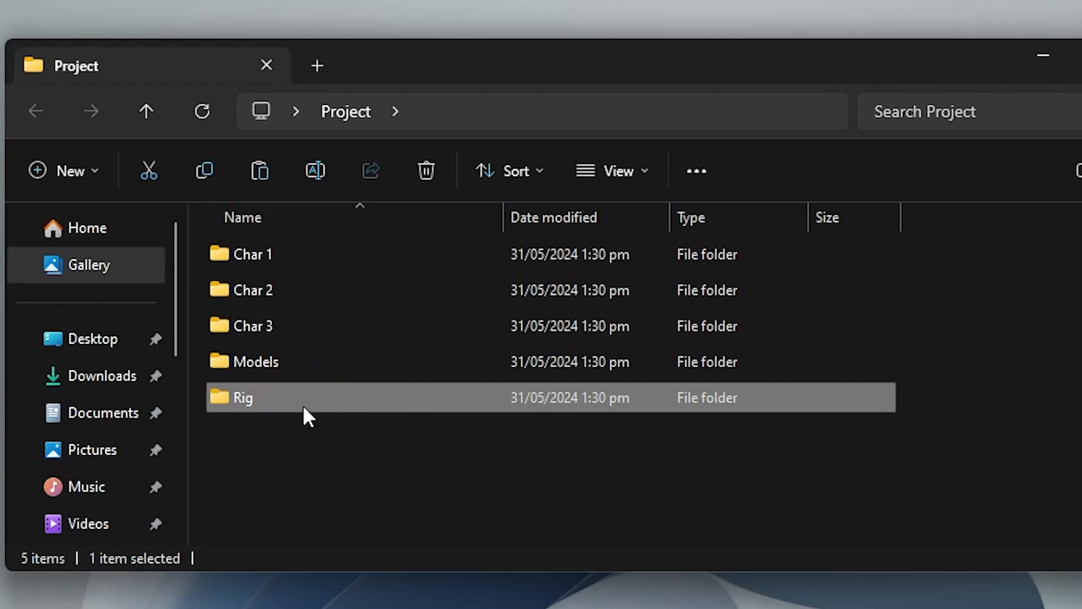
left_click(273, 362)
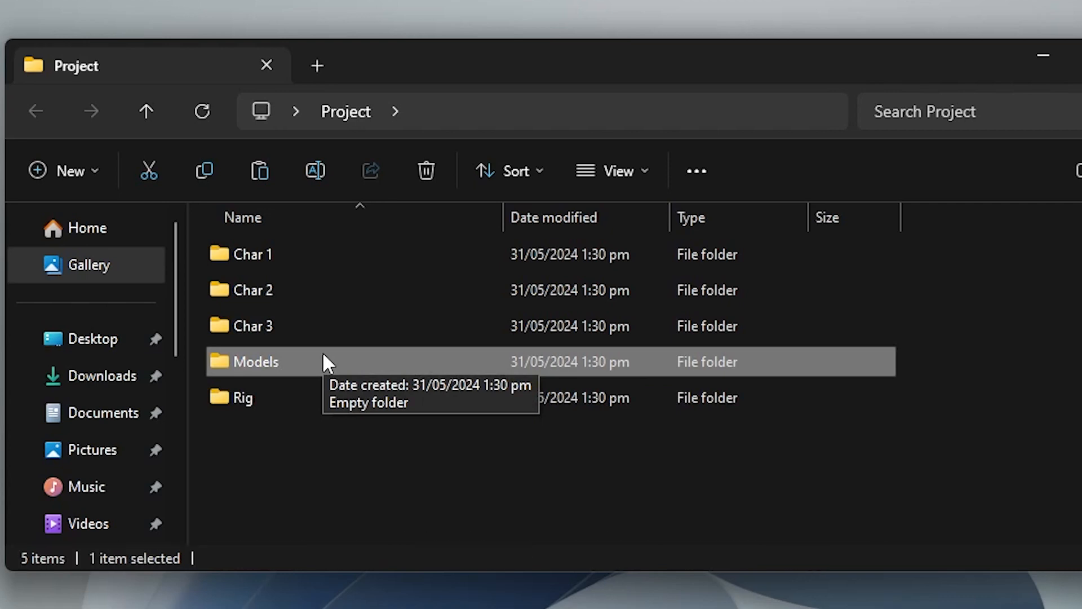
key("Up")
key("Up")
key("Up")
left_click(309, 287)
left_click(332, 321)
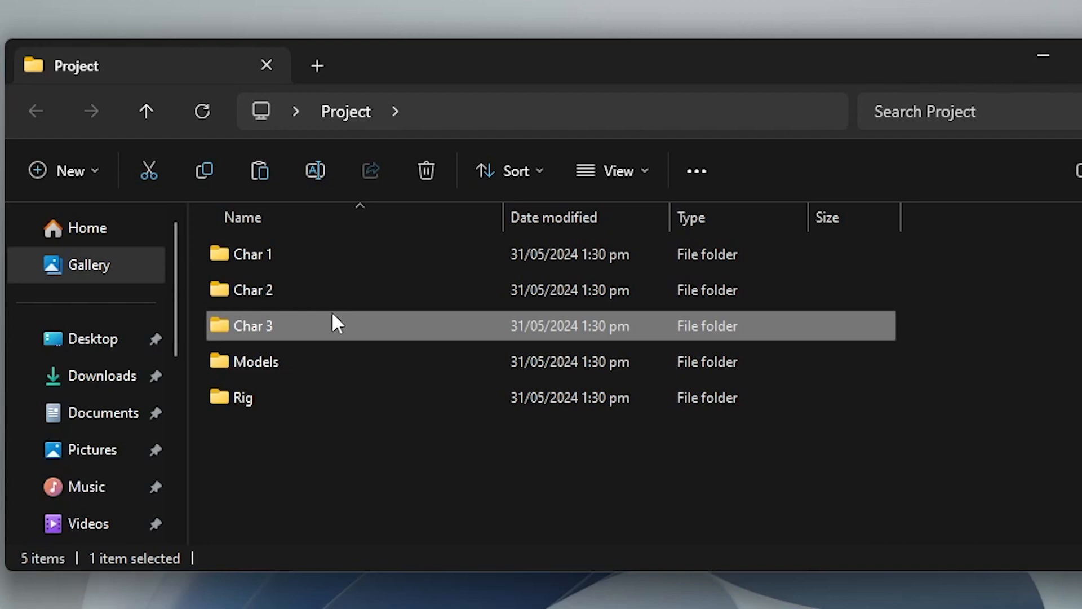
left_click(296, 261)
left_click(293, 298)
left_click(310, 324)
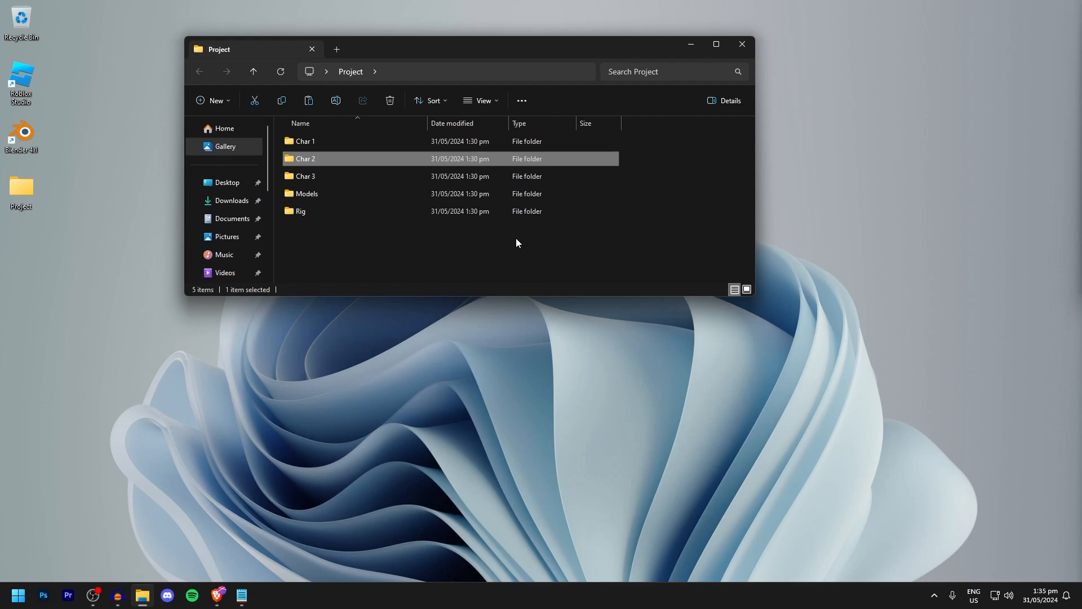
left_click(346, 176)
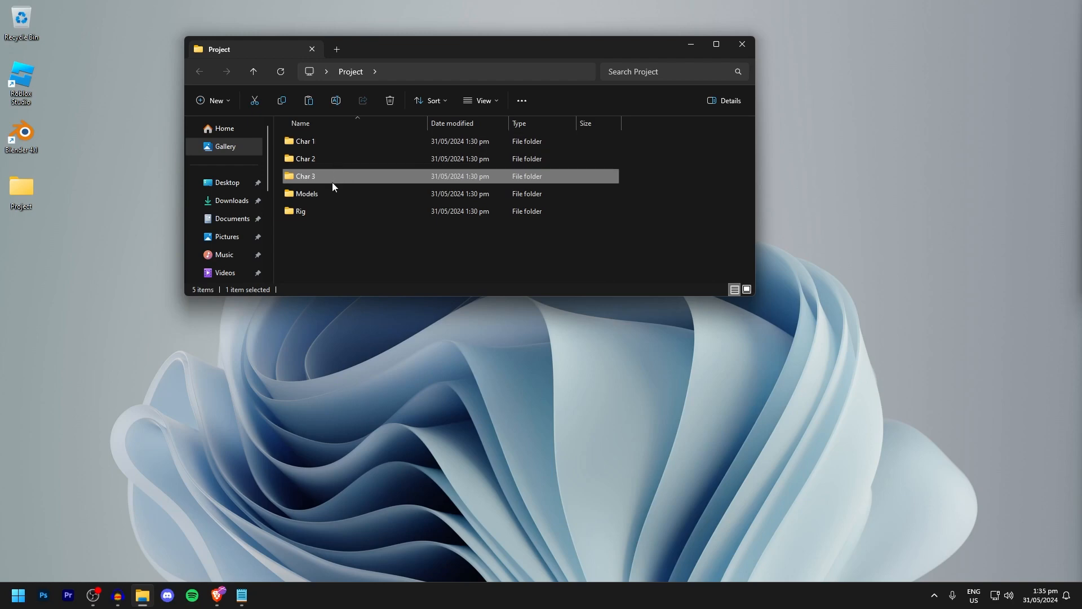
Extract Rhino-Rig-V1 (1).zip inside the Rig folder, keeping the default destination.
double_click(312, 213)
right_click(335, 143)
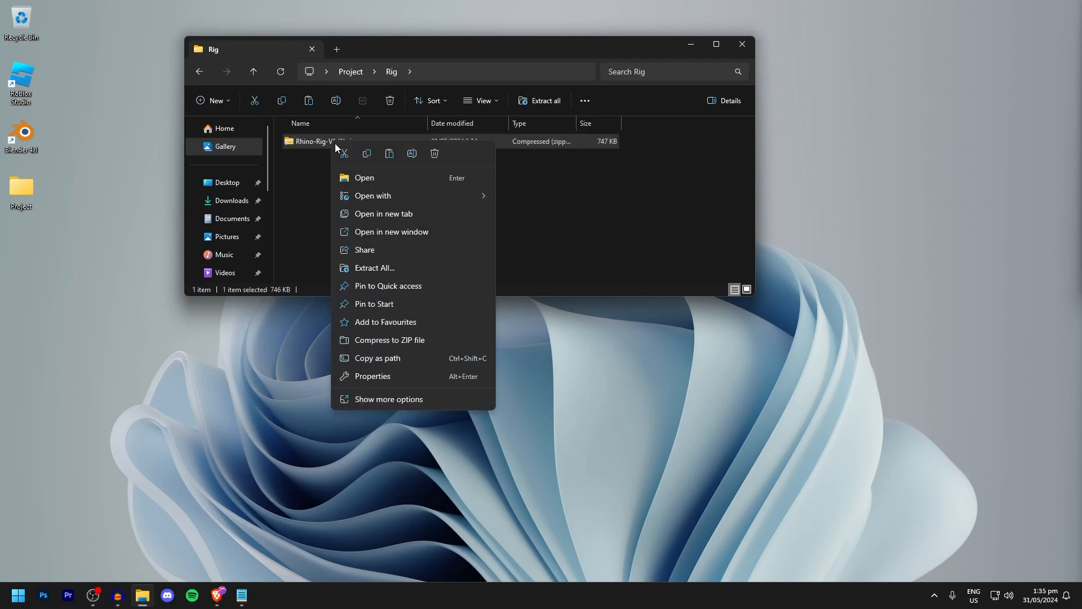
left_click(376, 273)
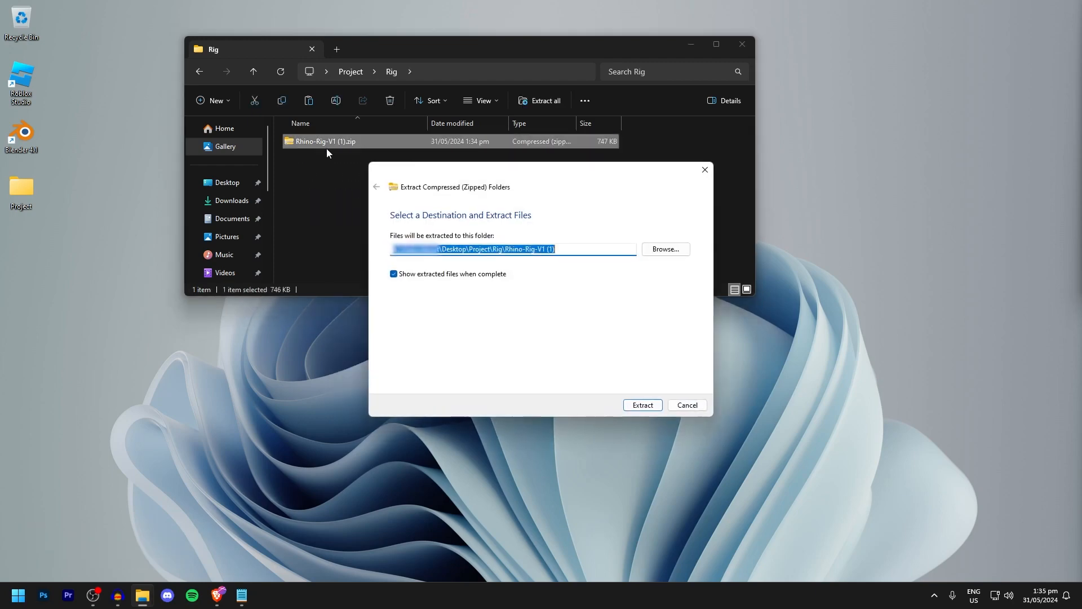
left_click(641, 405)
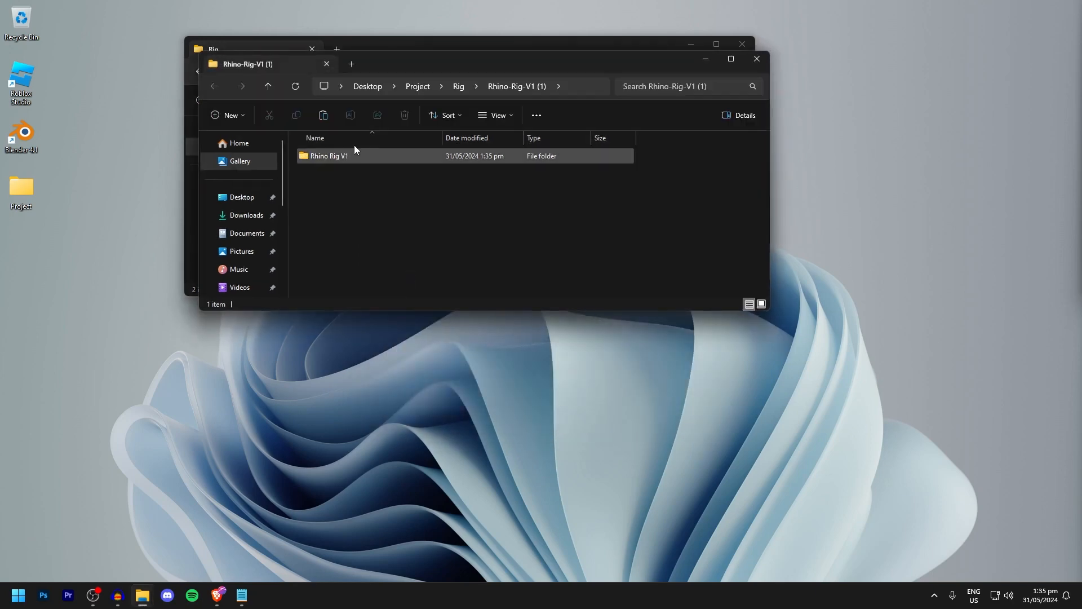
Move the Rhino Rig V1 folder out of the extracted Rhino-Rig-V1 (1) folder directly into the Rig folder.
left_click_drag(479, 45, 816, 219)
left_click_drag(695, 311, 336, 195)
left_click_drag(602, 263, 307, 193)
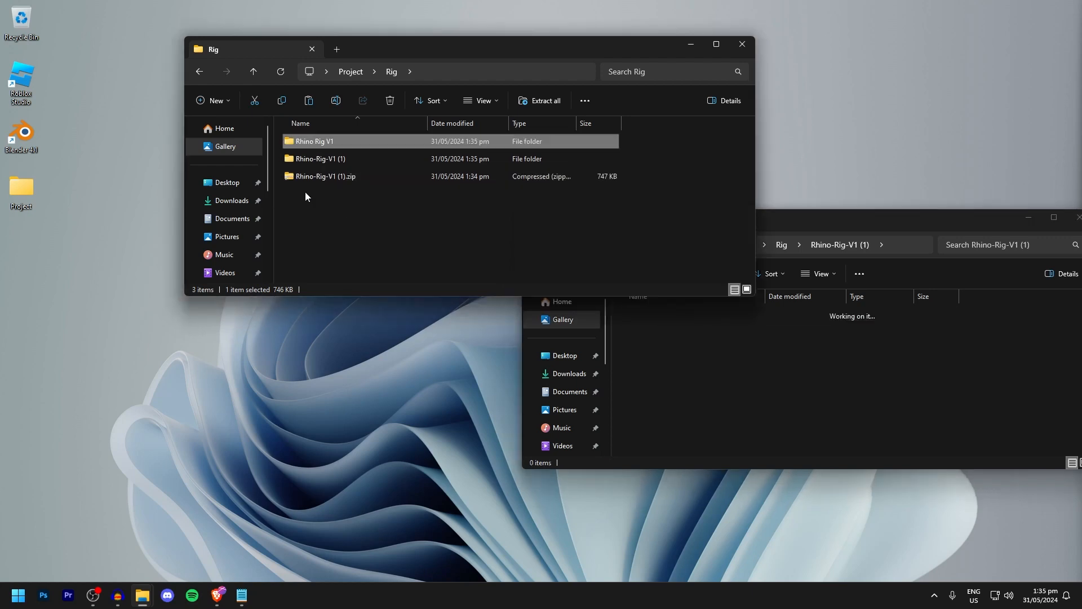
Delete the emptied Rhino-Rig-V1 (1) folder from the Rig folder.
right_click(338, 151)
right_click(330, 159)
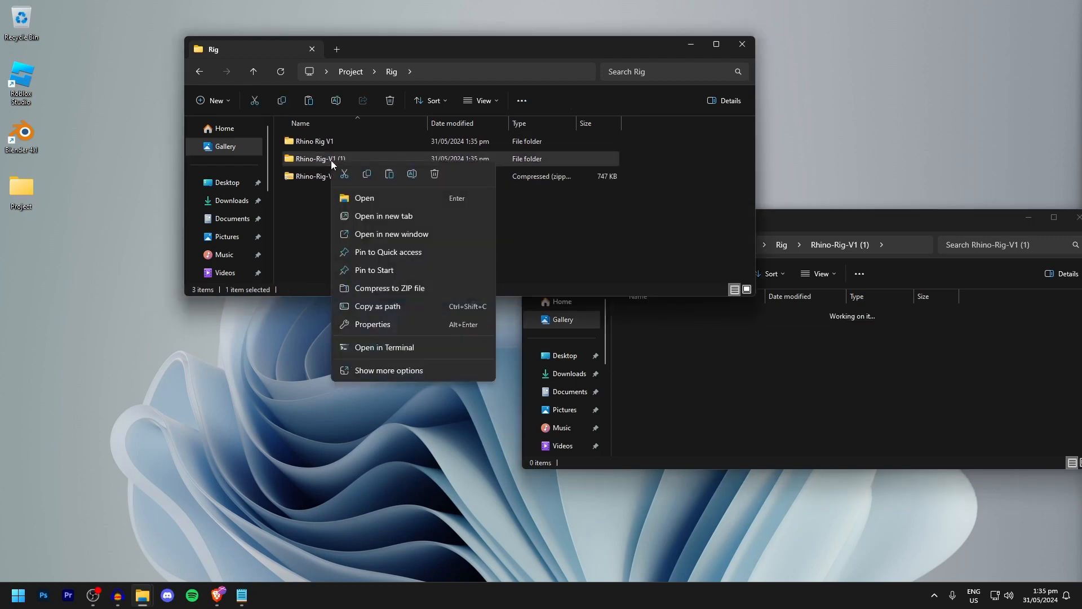
left_click(420, 174)
right_click(425, 175)
left_click(442, 168)
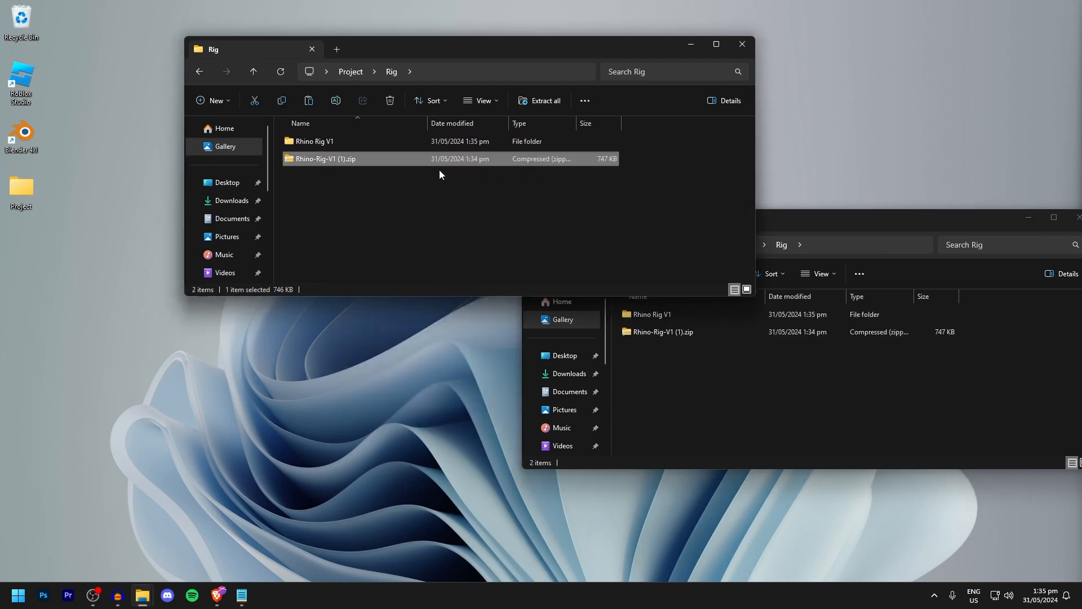
Open the Rhino Rig V1 folder inside Rig and look at its files, including the Texture.png image.
key("alt+Up")
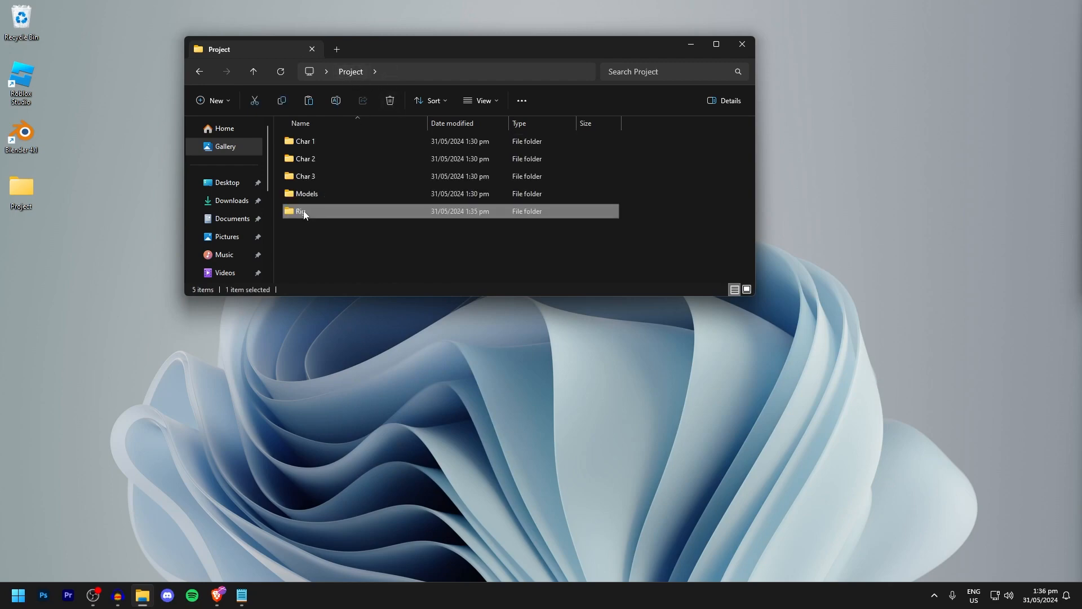
double_click(304, 213)
double_click(329, 139)
left_click_drag(334, 200, 309, 144)
double_click(337, 176)
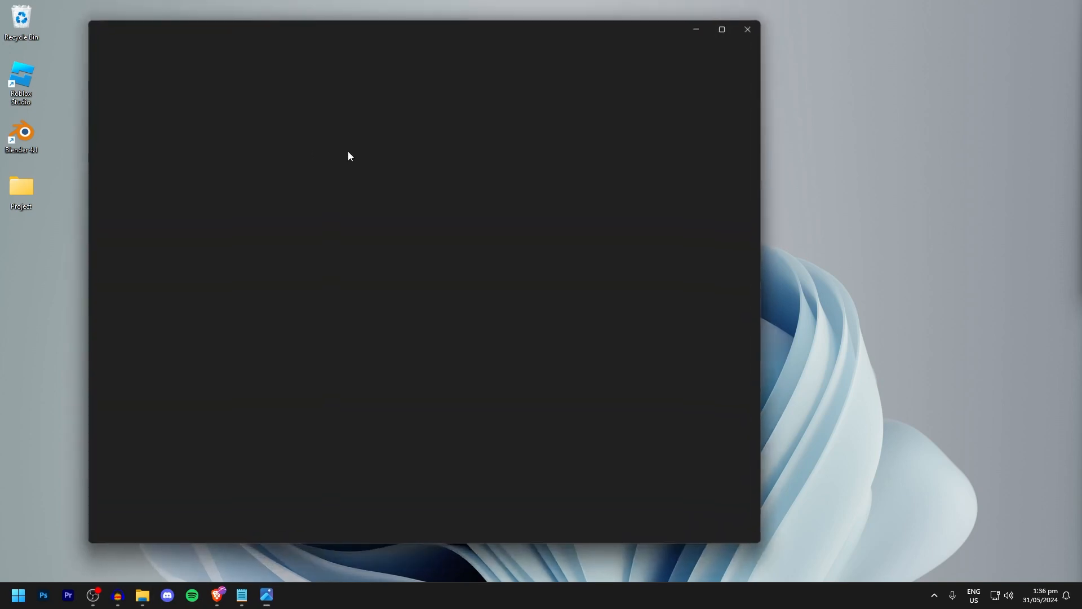
left_click(745, 31)
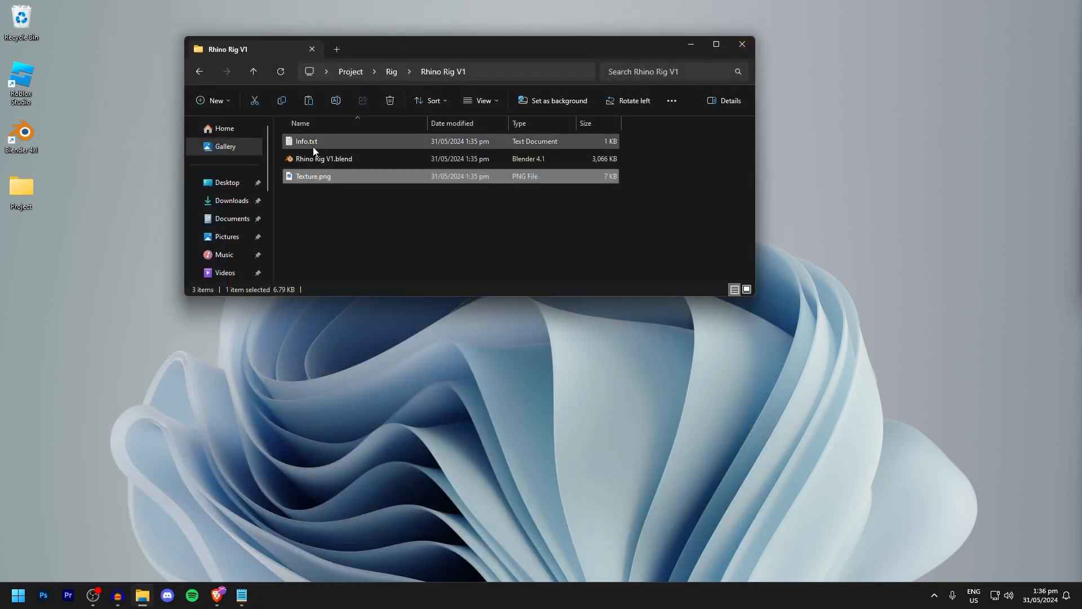
left_click(370, 164)
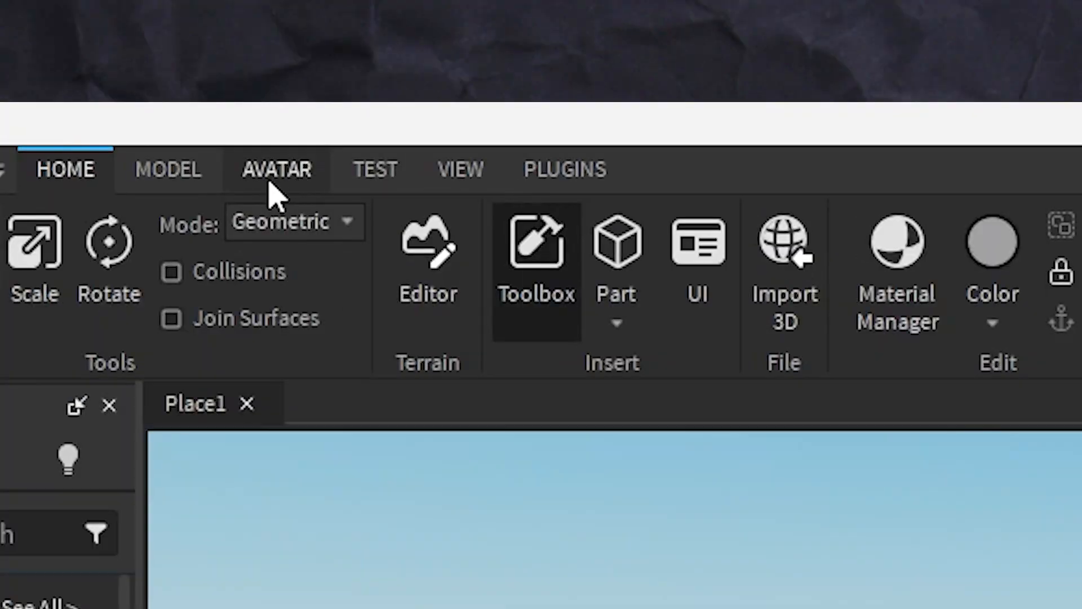
In Roblox Studio, generate an R6 Masculine Block Avatar rig with the Rig Builder.
left_click(202, 22)
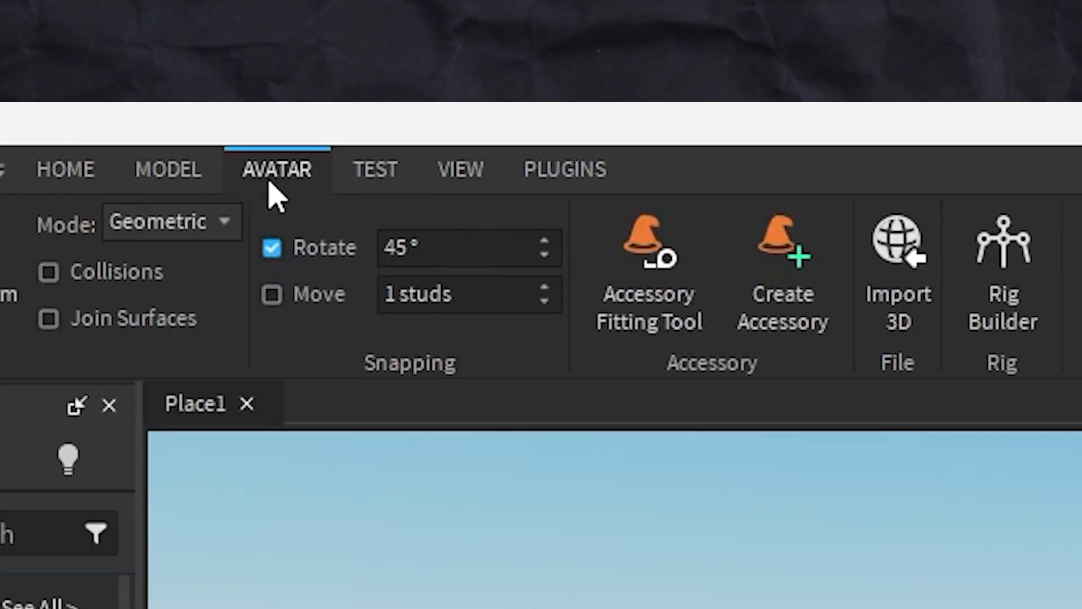
left_click(1010, 333)
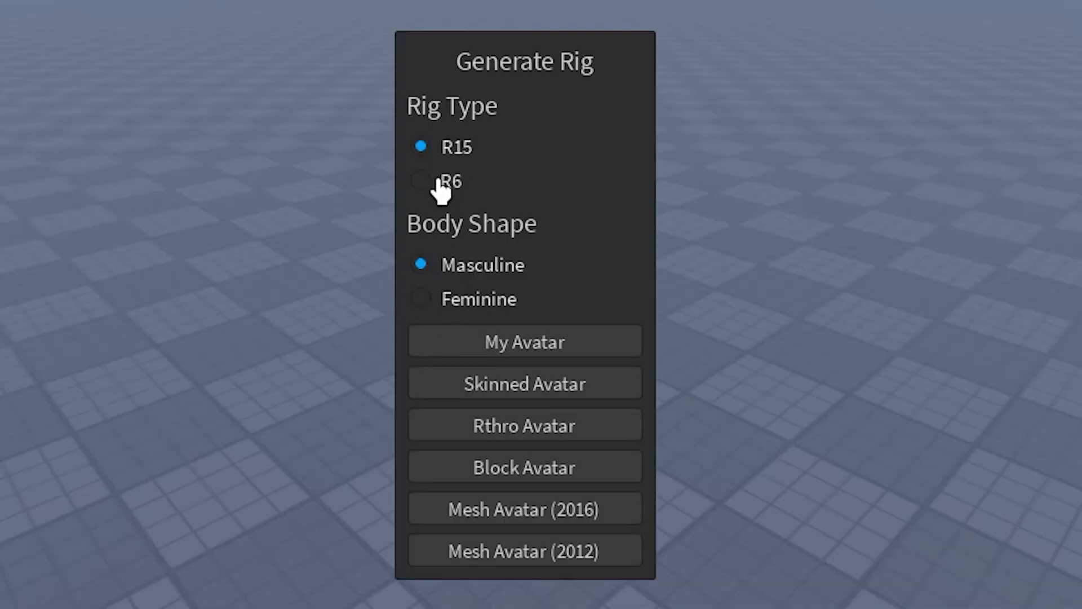
left_click(435, 181)
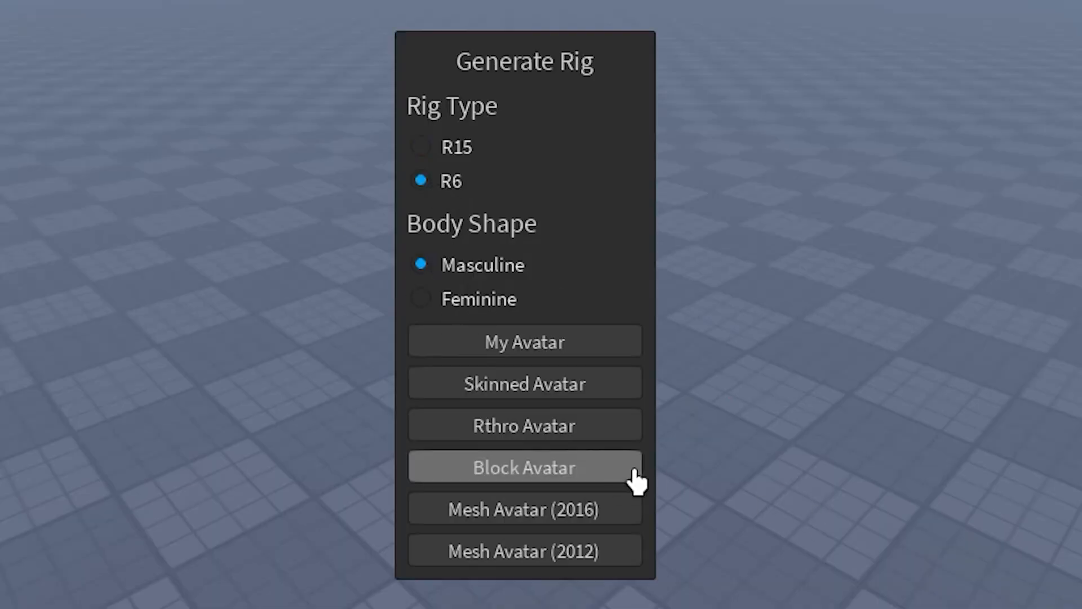
left_click(584, 474)
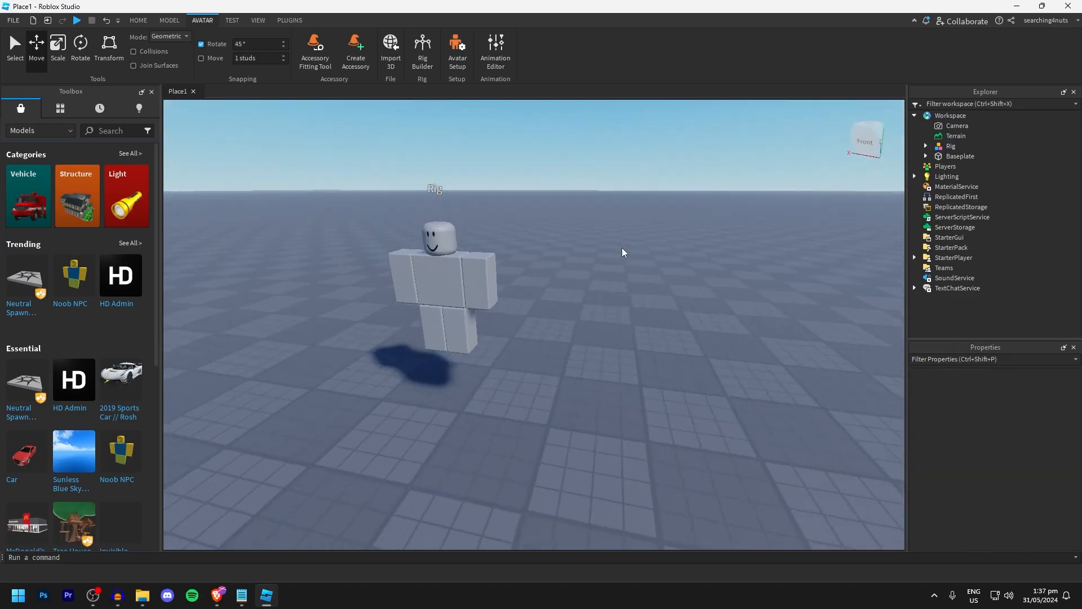
Set the new rig's origin position to 0, 0, 0.
left_click(638, 343)
key("f")
right_click_drag(638, 343, 609, 475)
left_click_drag(609, 475, 555, 472)
key("w")
right_click_drag(671, 440, 1018, 494)
key("s")
left_click(1018, 492)
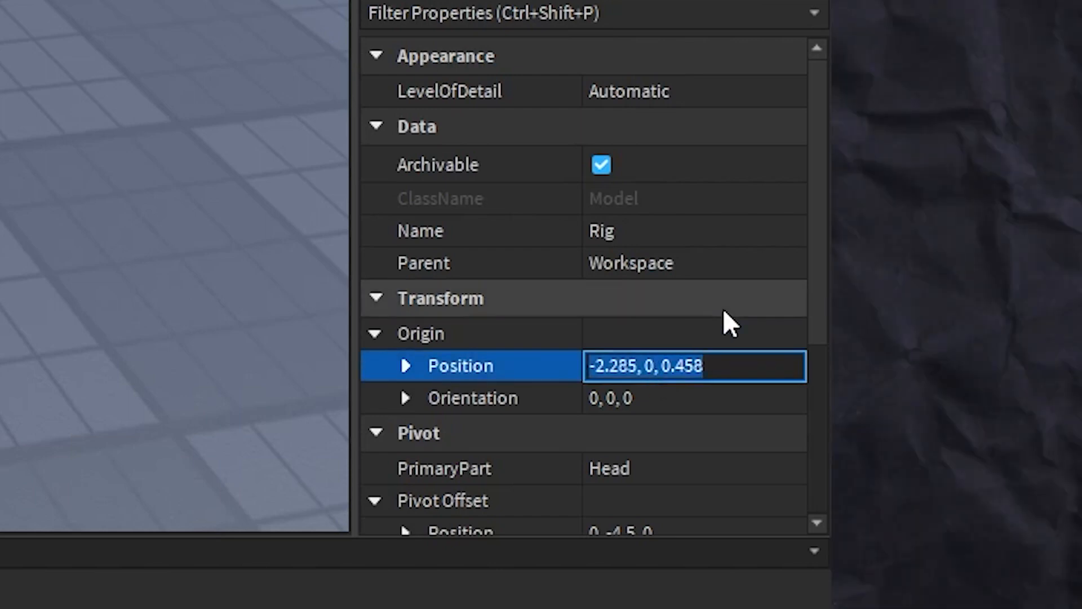
type("0, 0, 0")
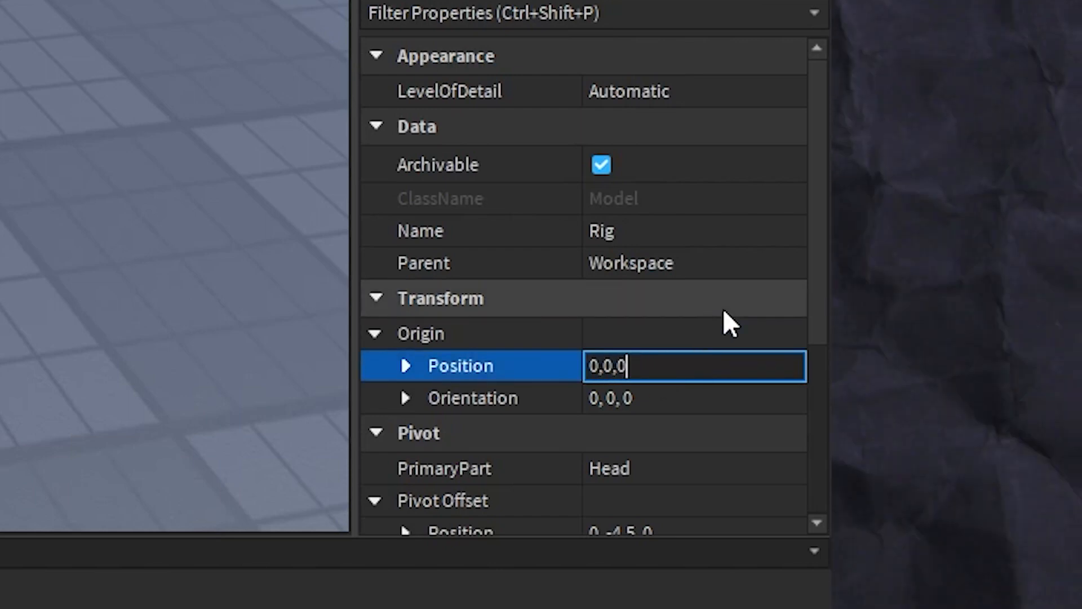
key("Return")
left_click(649, 265)
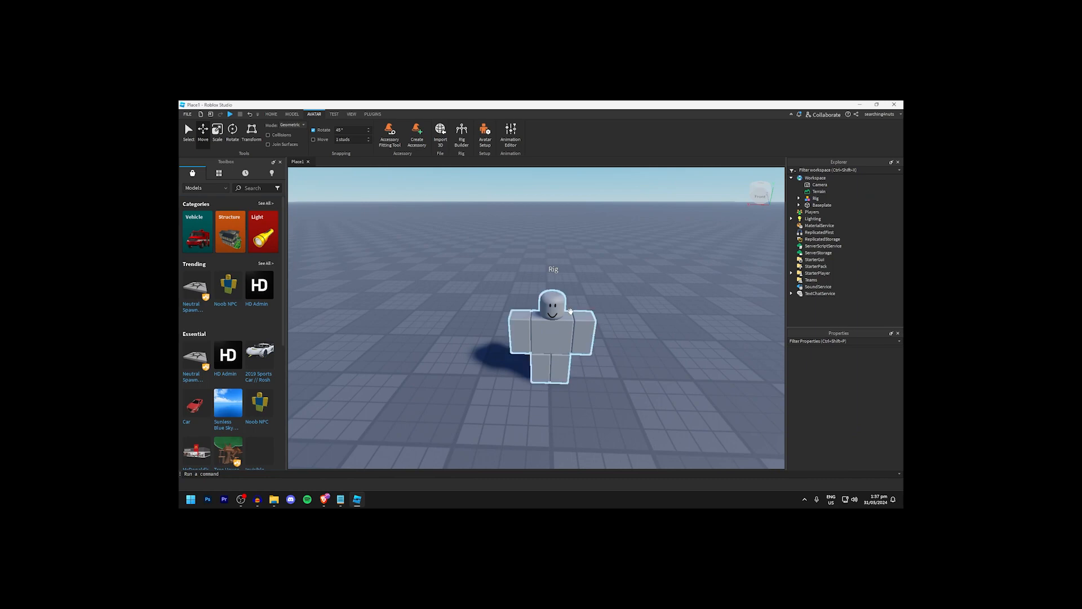
Expand the Rig model in the workspace hierarchy and select its Body Colors object.
right_click_drag(648, 331, 648, 331)
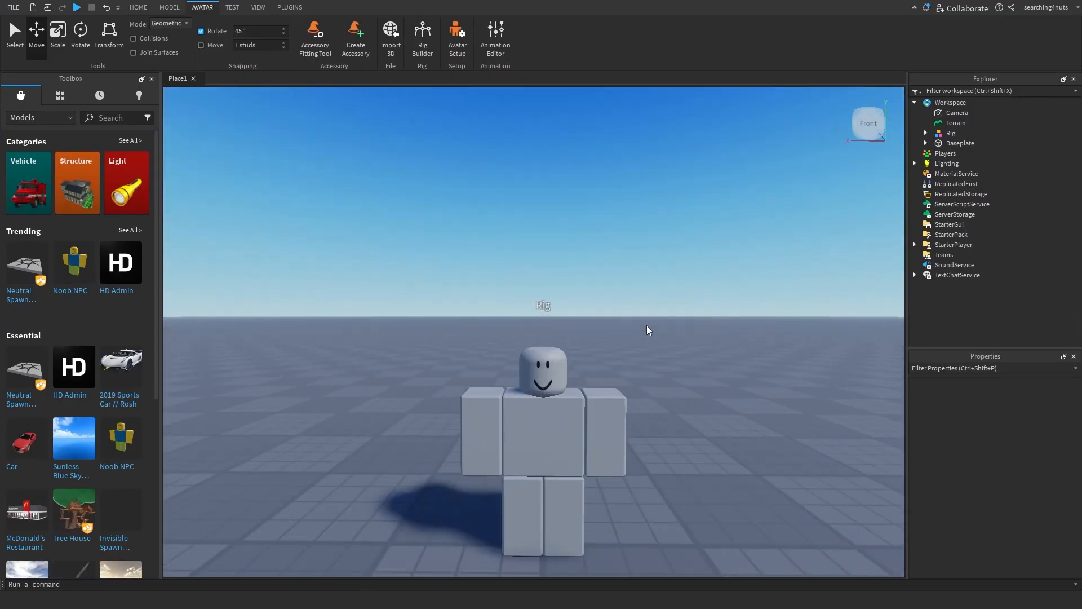
left_click(544, 317)
key("f")
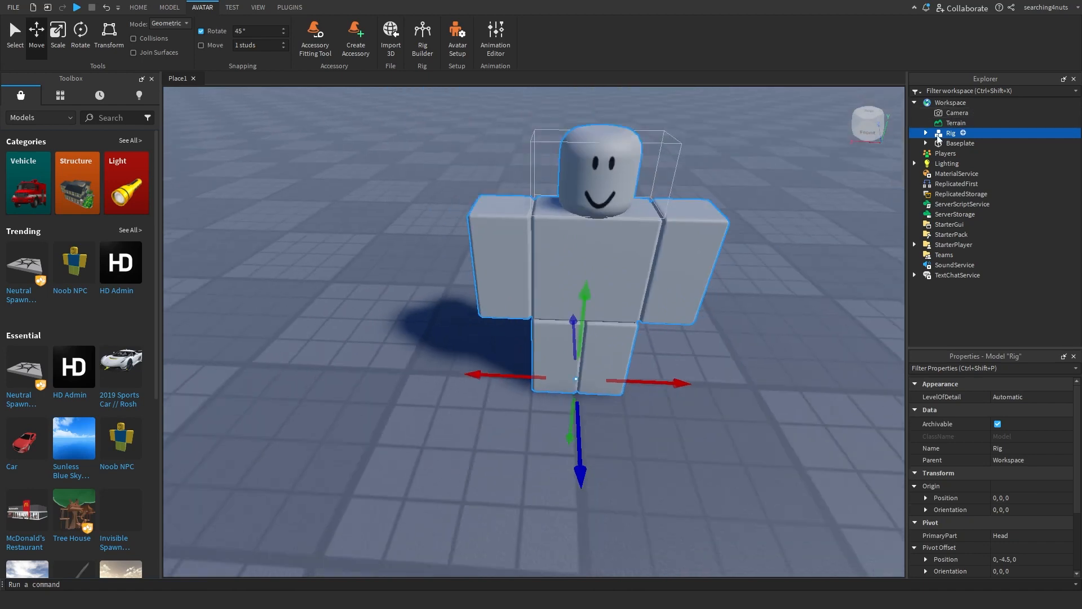
left_click(926, 133)
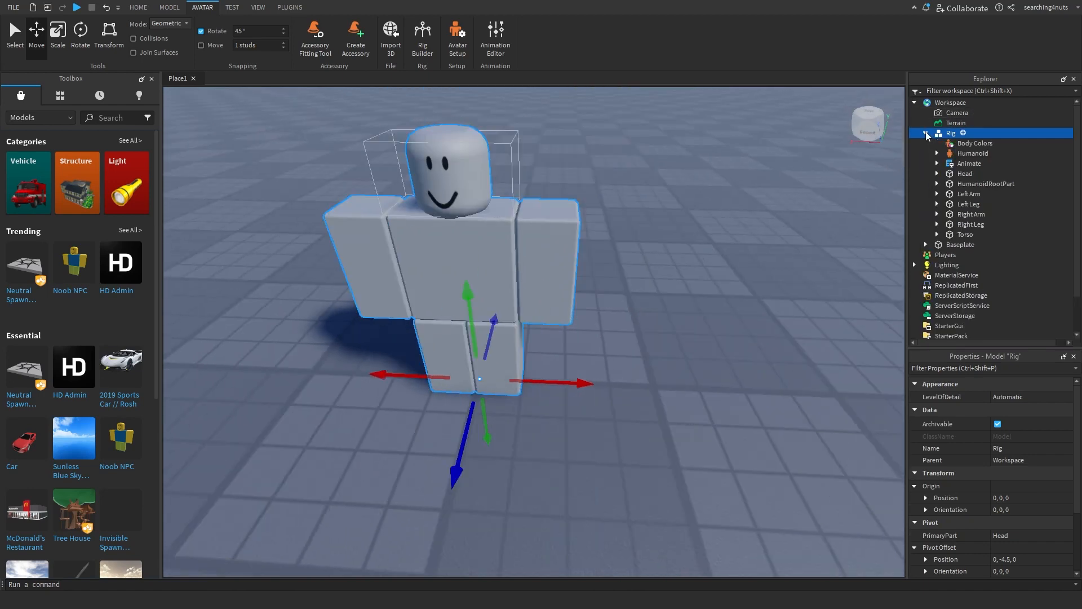
left_click(967, 143)
left_click(996, 410)
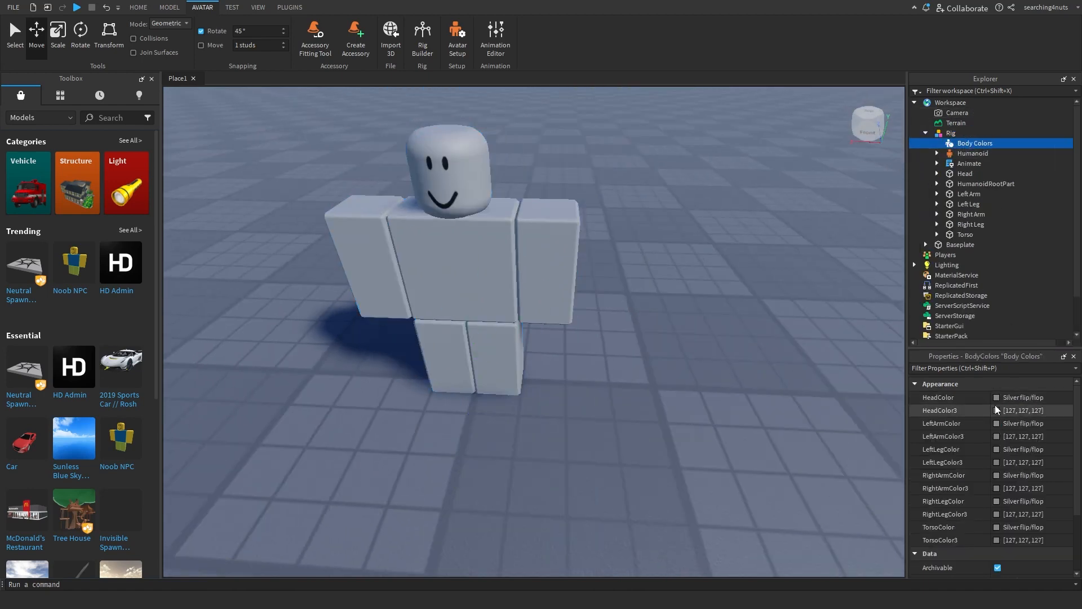
left_click_drag(630, 227, 604, 254)
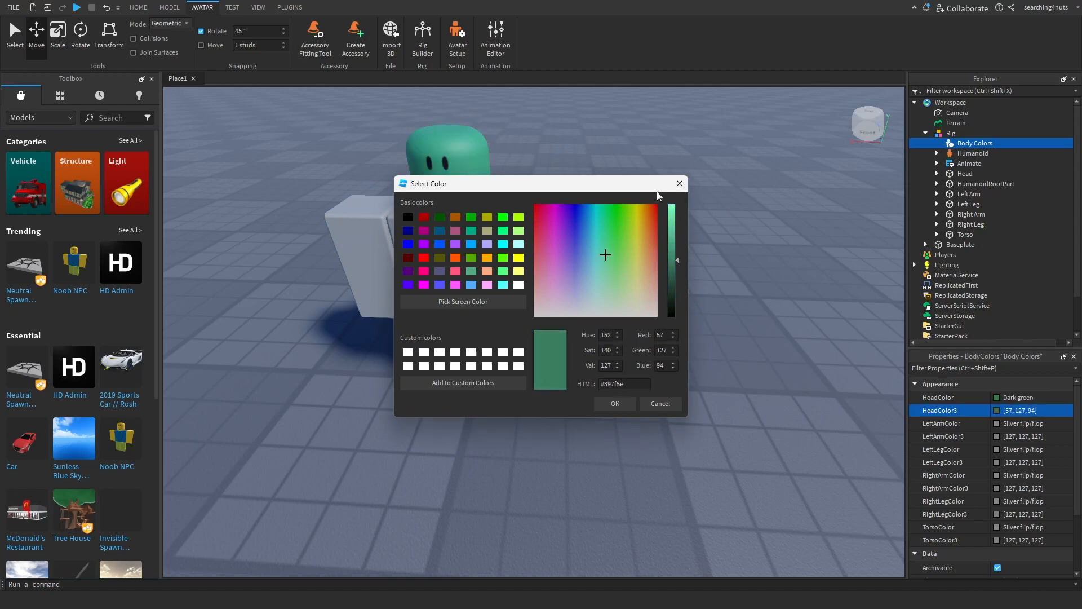
left_click(680, 184)
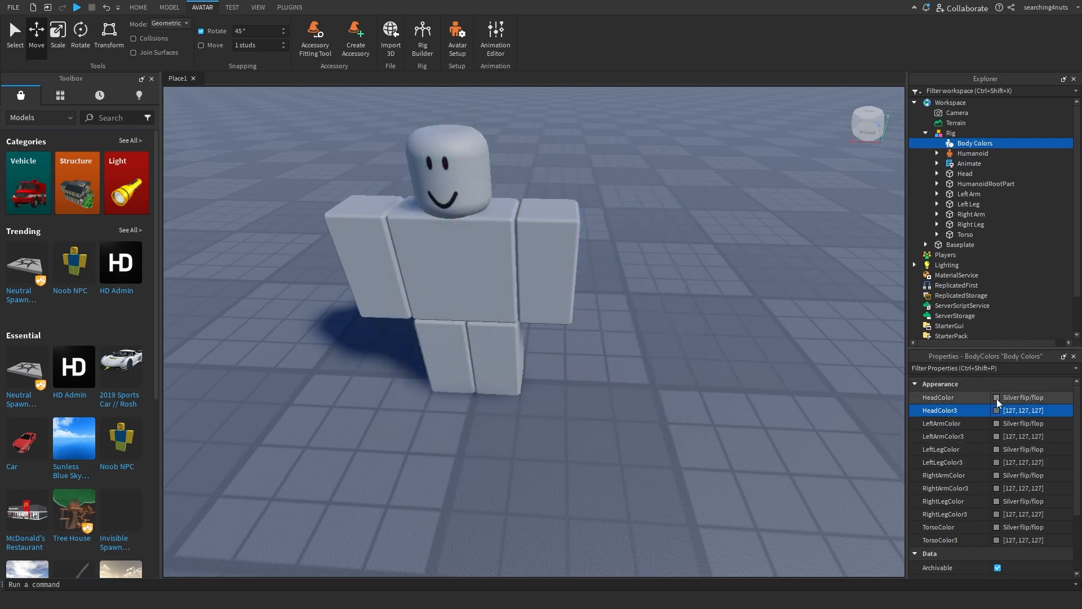
Set the rig's head color to Light orange and copy the resulting HeadColor3 value.
left_click(997, 397)
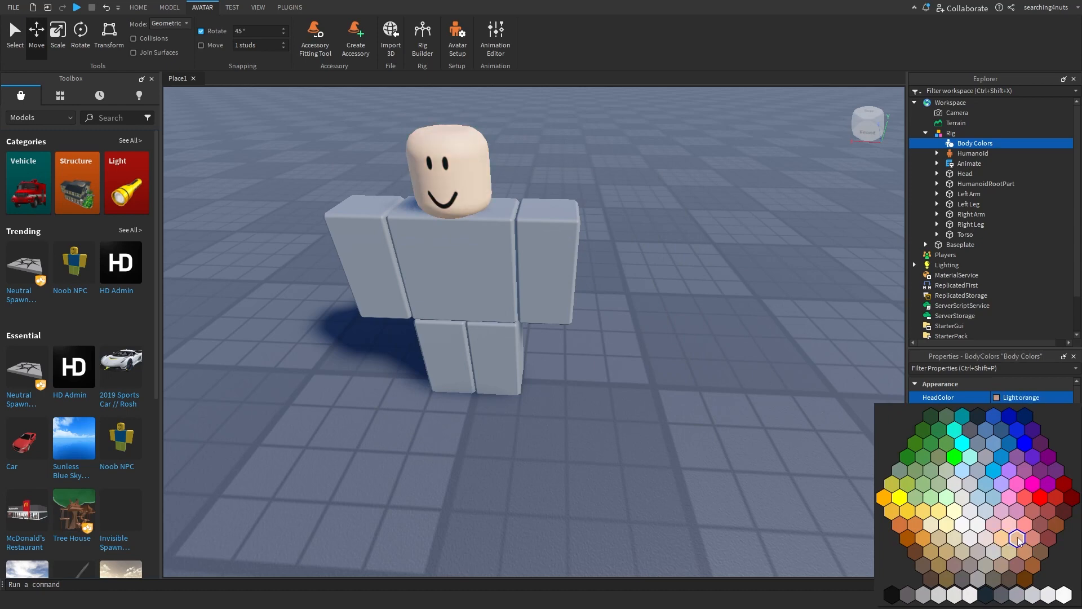
left_click(1018, 542)
left_click(1025, 414)
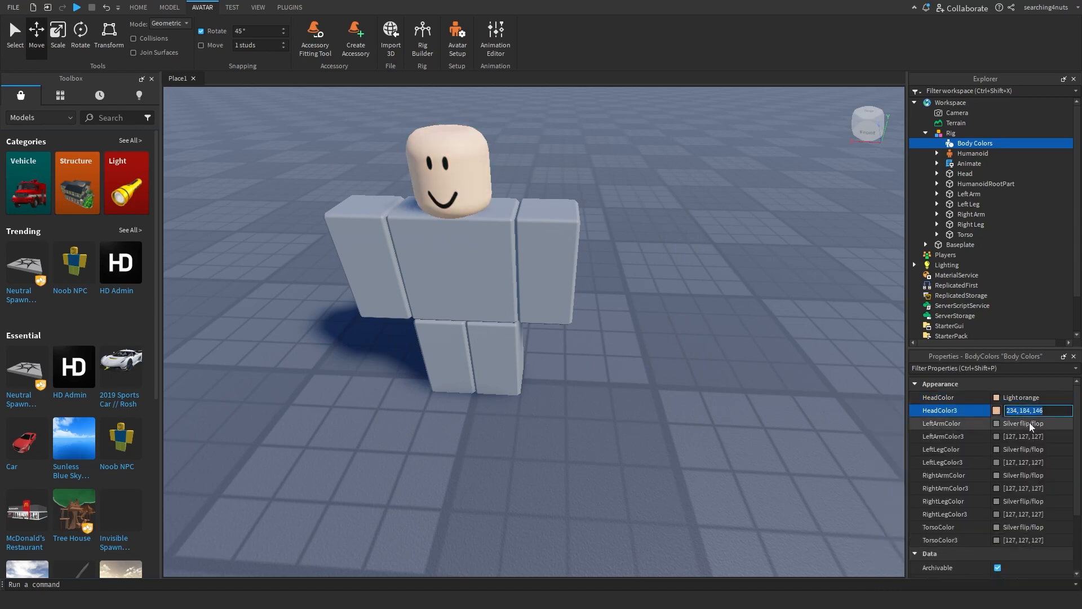
key("ctrl+c")
Paste the color 234, 184, 146 into the Color3 values of both arms, both legs and the torso.
left_click(1024, 437)
key("ctrl+v")
left_click(1025, 462)
key("ctrl+v")
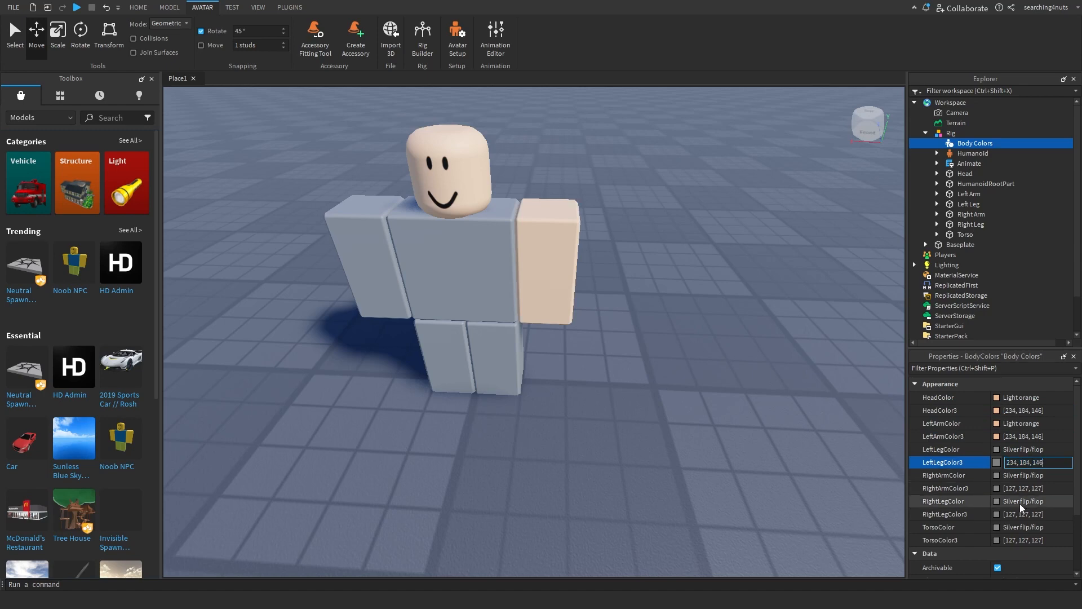
left_click(1022, 489)
key("ctrl+v")
left_click(1024, 514)
key("ctrl+v")
left_click(1023, 540)
key("ctrl+v")
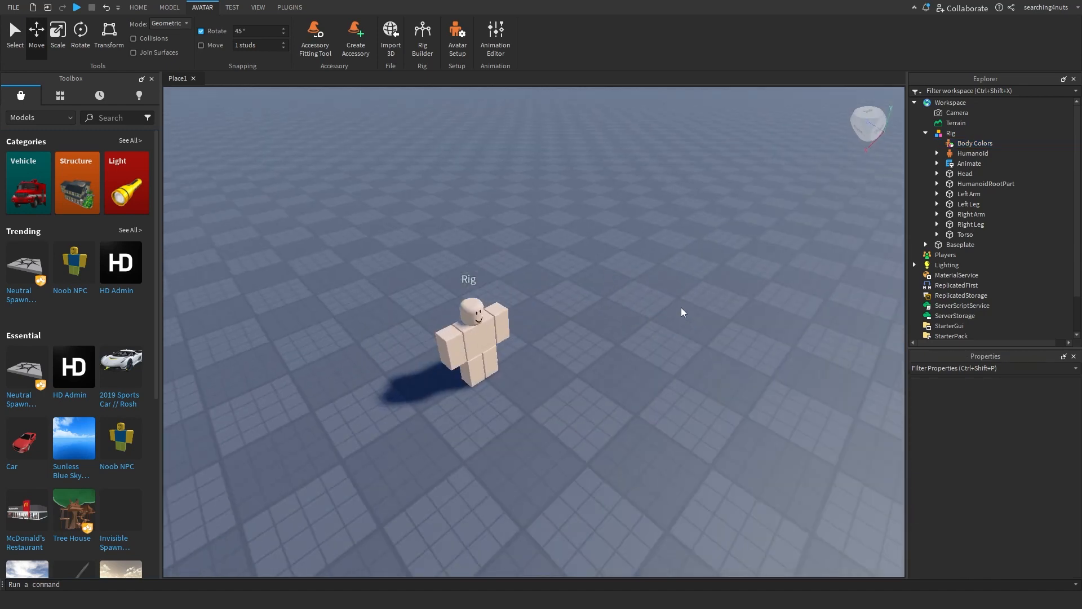
scroll(682, 312, "up", 5)
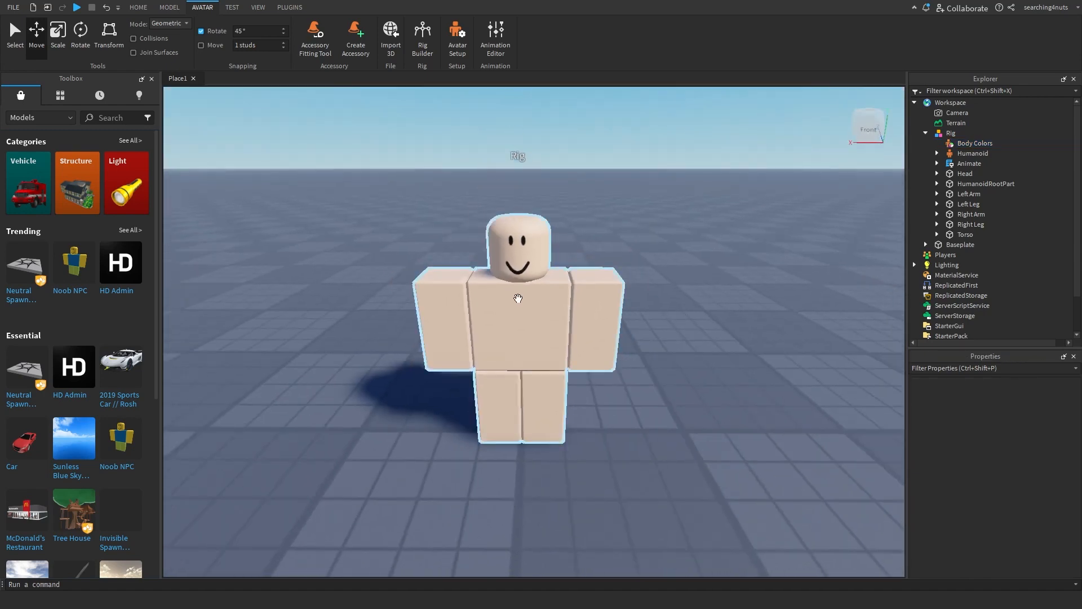
left_click(518, 298)
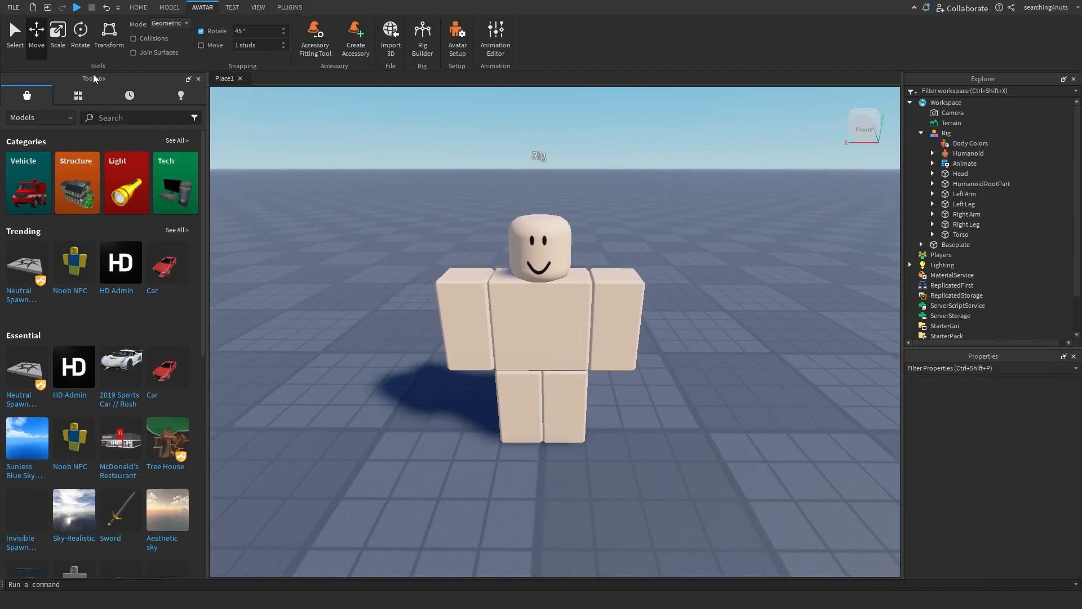
Search the Toolbox models for "military gear".
left_click(256, 8)
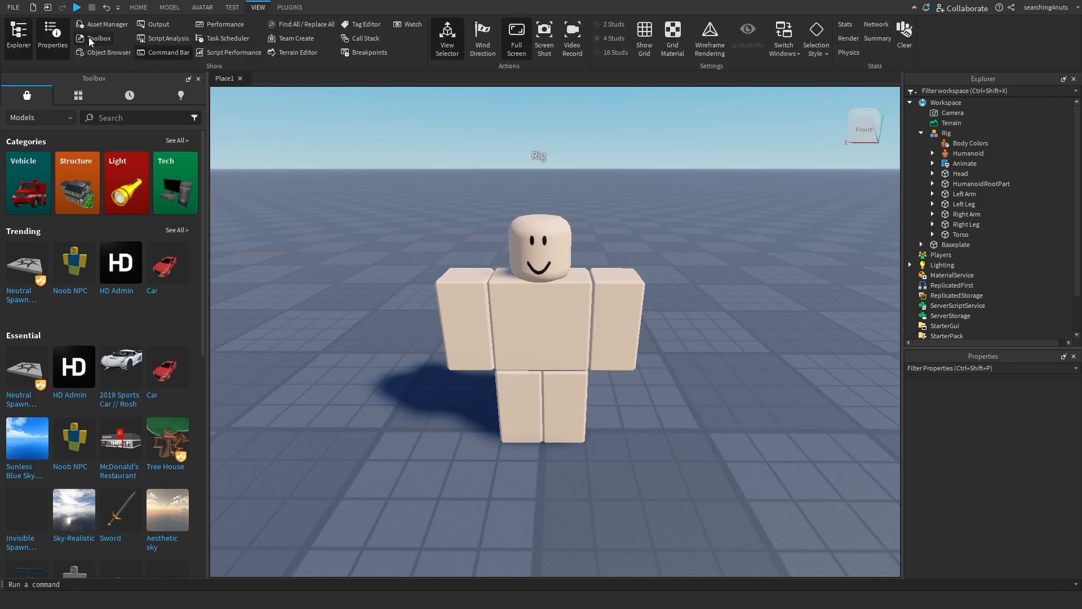
left_click(128, 119)
type("militarys")
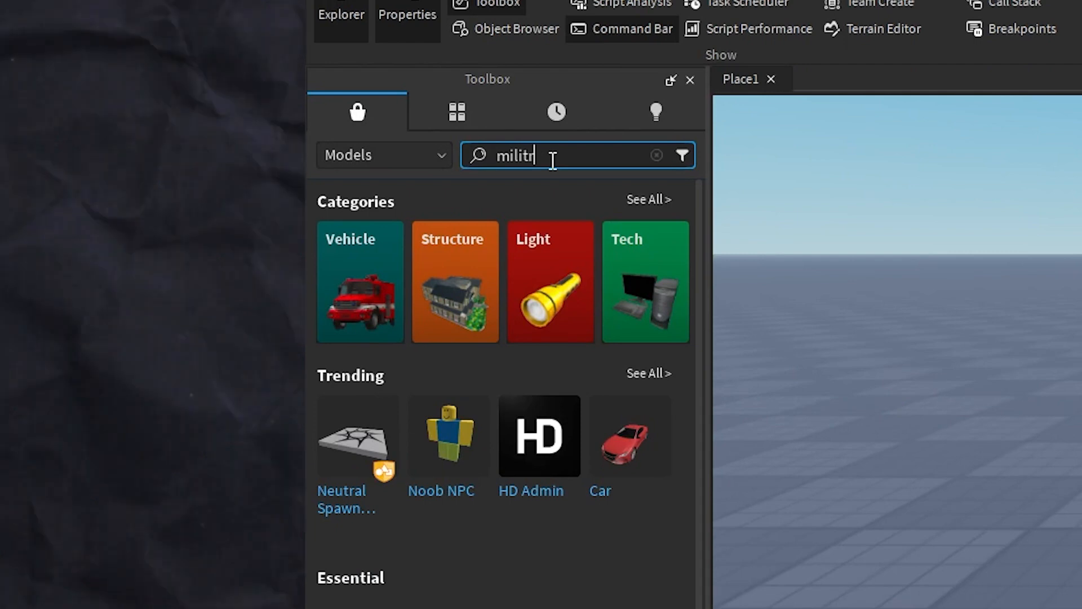
type("ear")
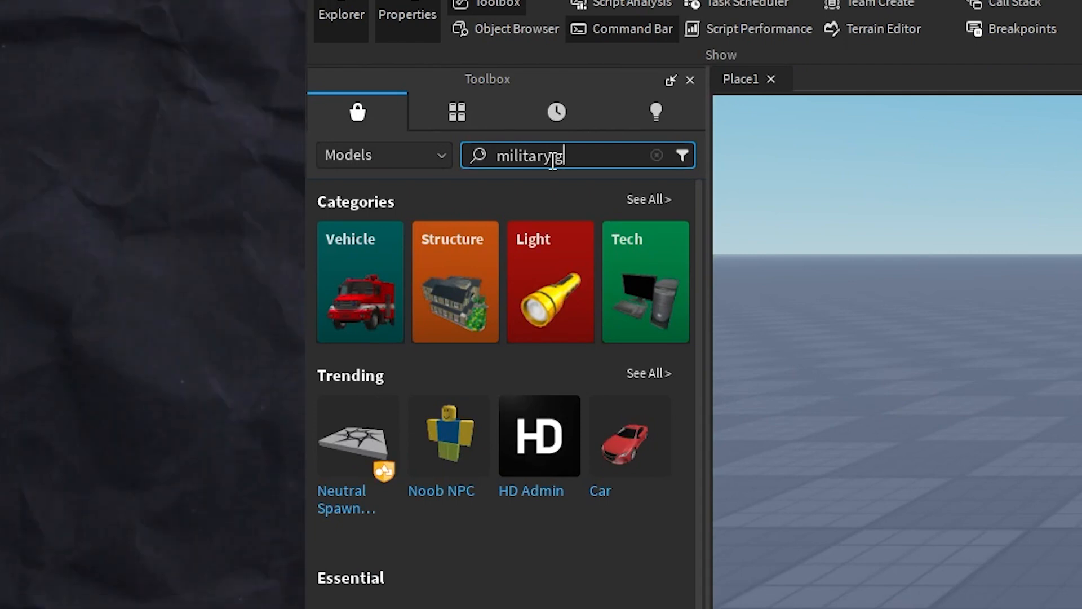
key("Return")
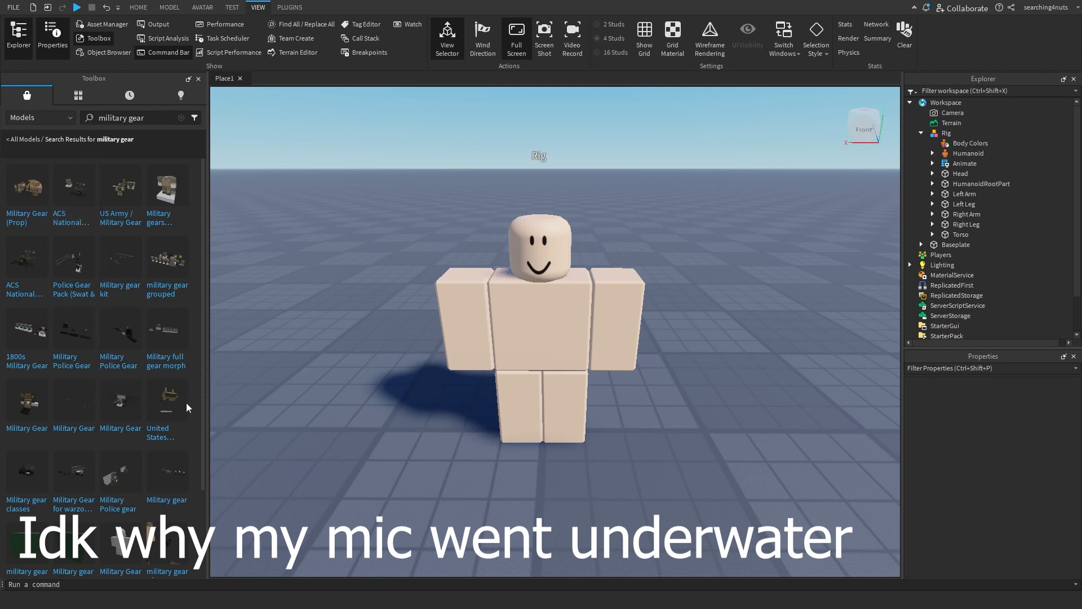
Insert the "military gear grouped" model from the search results and accept its scripts notice.
mouse_move(167, 253)
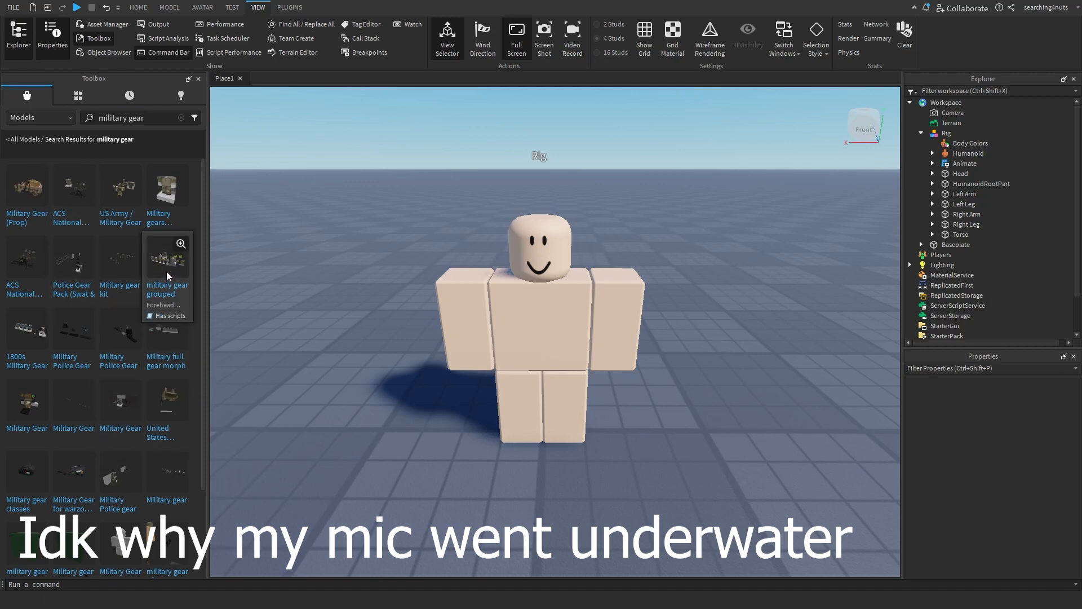
mouse_move(158, 296)
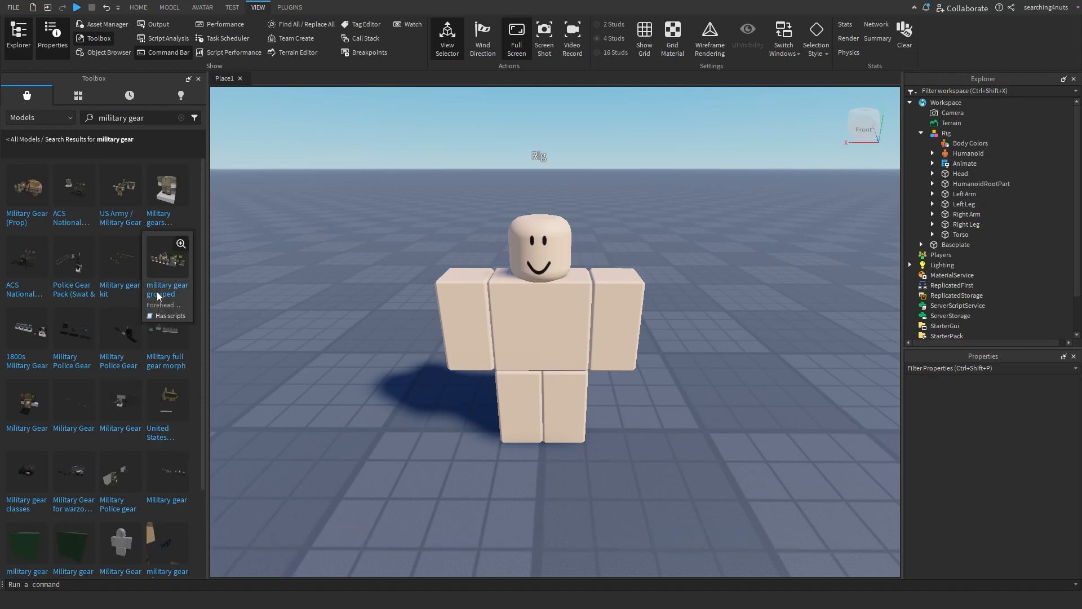
left_click(161, 323)
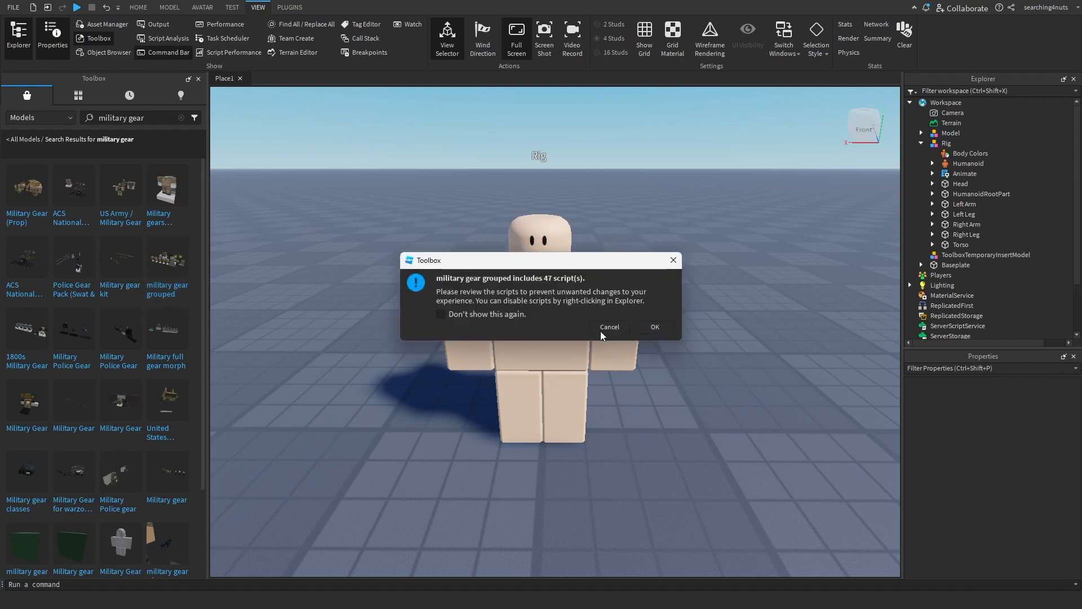
left_click(655, 327)
Look over the inserted military gear around the rig, and delete the whole gear model.
key("w")
right_click_drag(708, 300, 705, 294)
key("w")
key("w")
right_click_drag(542, 238, 537, 241)
key("w")
key("s")
right_click_drag(615, 250, 614, 251)
key("w")
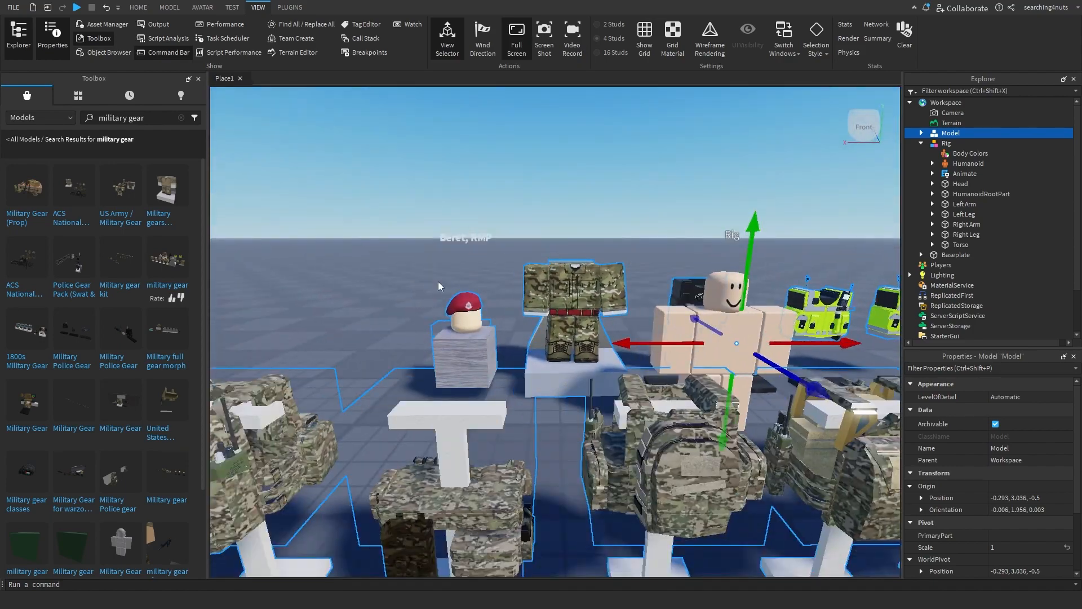
key("Delete")
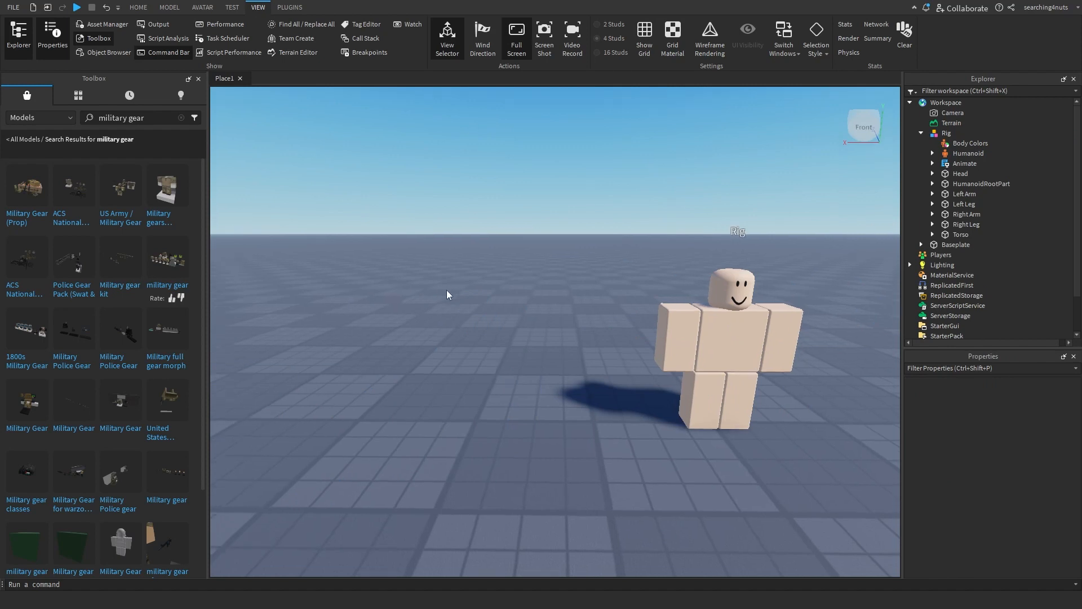
Switch to the Roblox Marketplace and search its items for "military".
scroll(447, 294, "down", 3)
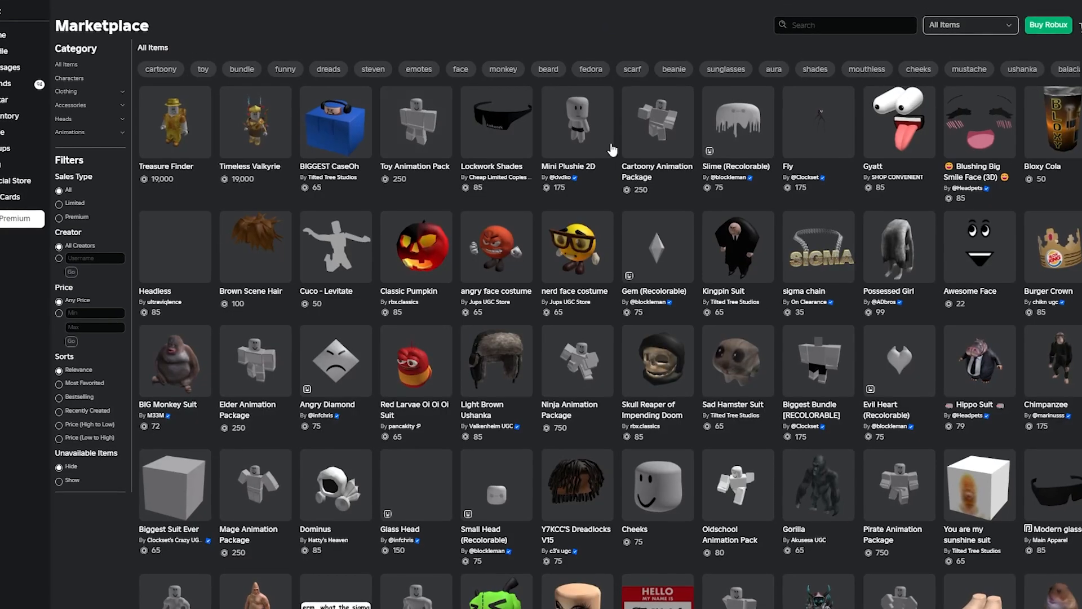
left_click(833, 26)
type("mill")
type("itary")
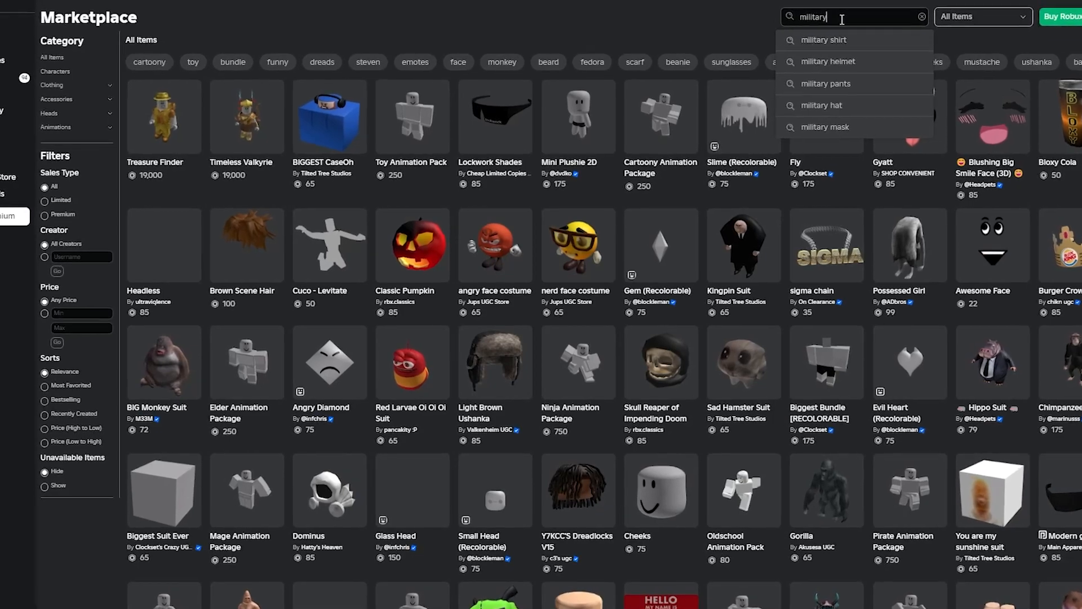
key("Return")
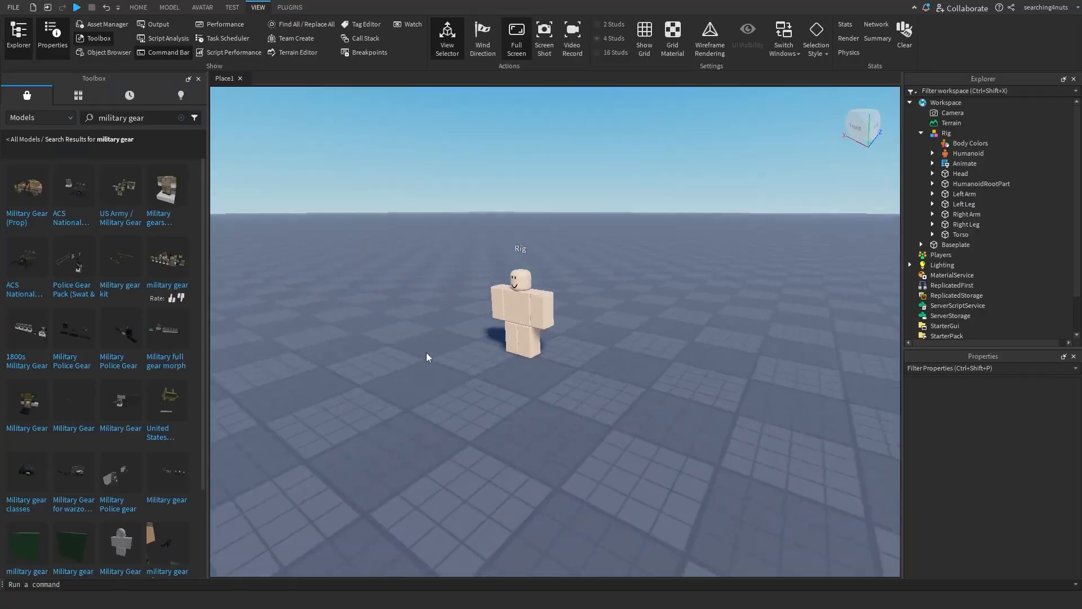
left_click(528, 276)
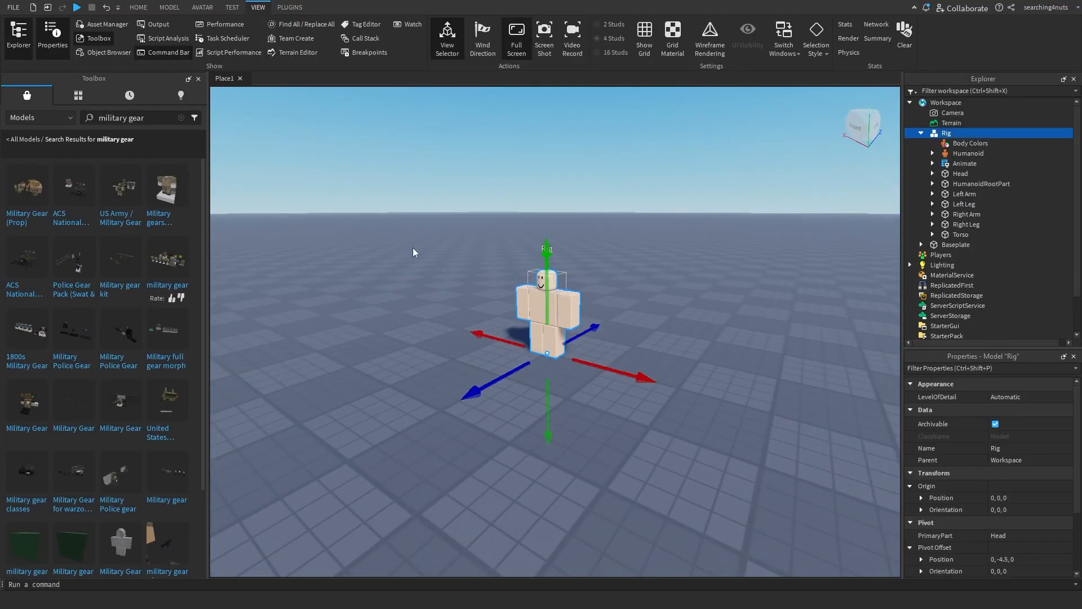
right_click_drag(413, 253, 346, 260)
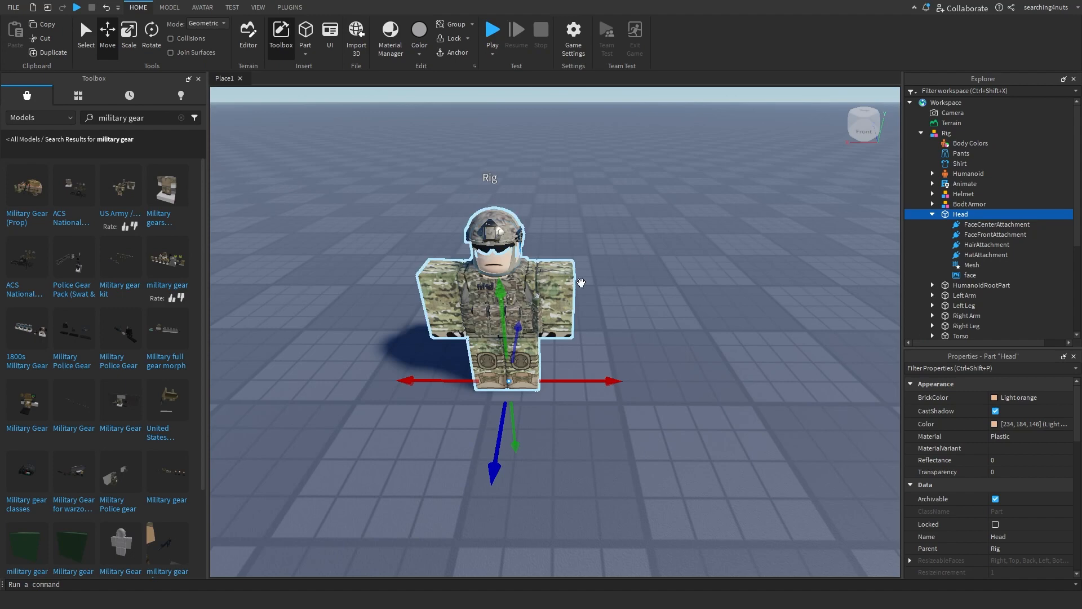
left_click(584, 249)
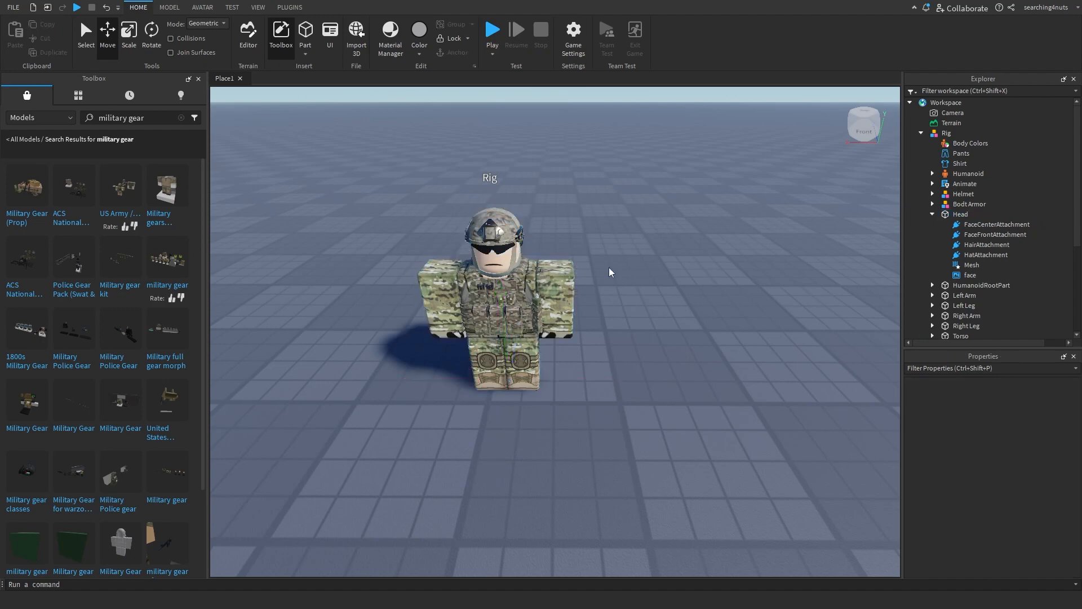
Set the texture of the face decal inside the rig's Head to the ID 141728790.
left_click(962, 216)
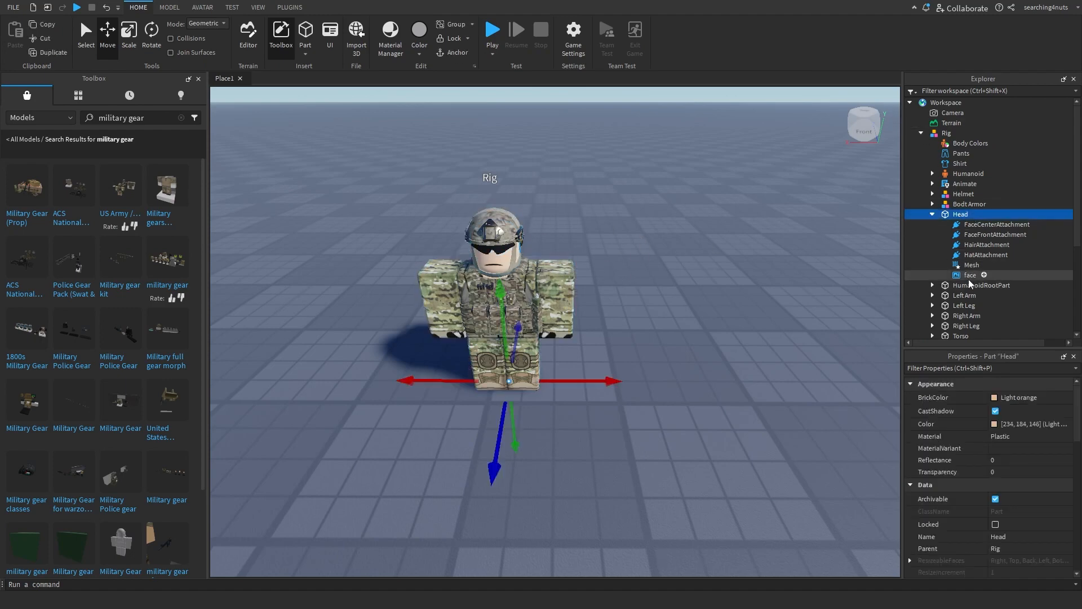
left_click(970, 276)
left_click(1060, 411)
key("ctrl+v")
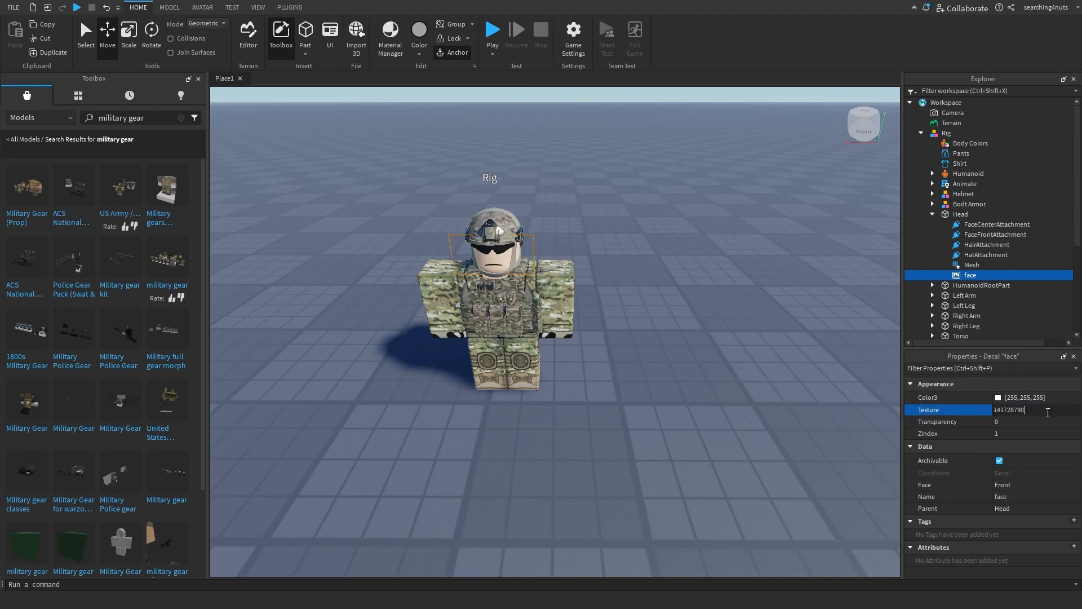
left_click_drag(1035, 412, 948, 414)
key("Return")
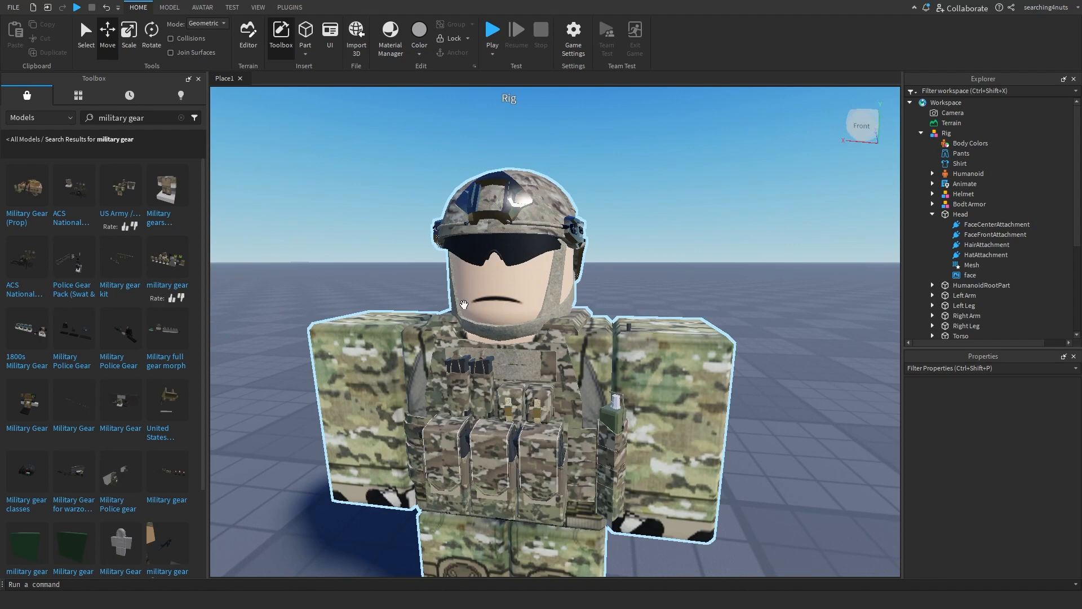
Duplicate the soldier rig and move the copy sideways so it stands beside the original.
left_click(545, 345)
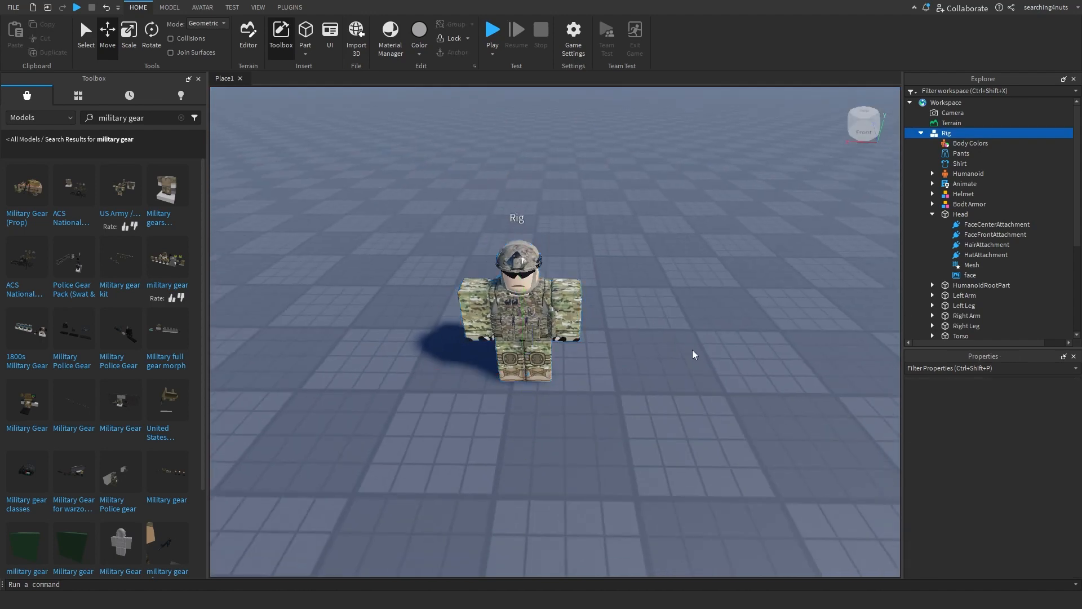
scroll(693, 354, "up", 2)
right_click_drag(694, 355, 685, 341)
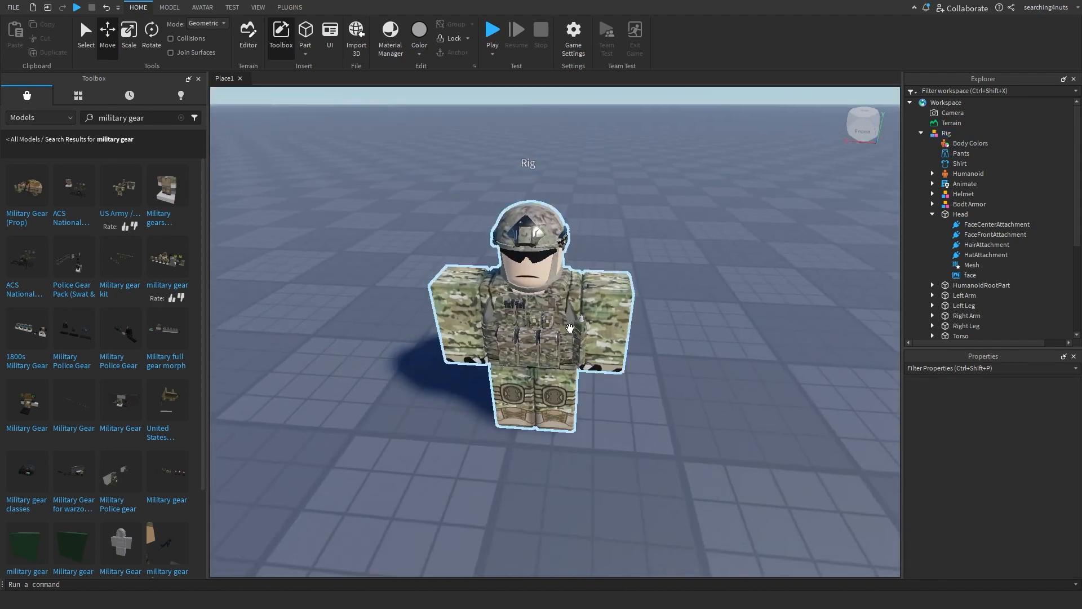
left_click(558, 329)
key("ctrl+d")
left_click_drag(624, 420, 664, 433)
key("s")
key("d")
key("s")
key("a")
Duplicate the rig once more and move this copy to the opposite side of the original, forming a row of three.
key("ctrl+d")
left_click_drag(726, 378, 479, 375)
left_click(589, 434)
mouse_move(589, 434)
right_mouse_down()
mouse_move(594, 442)
mouse_move(572, 397)
right_mouse_up()
key("w")
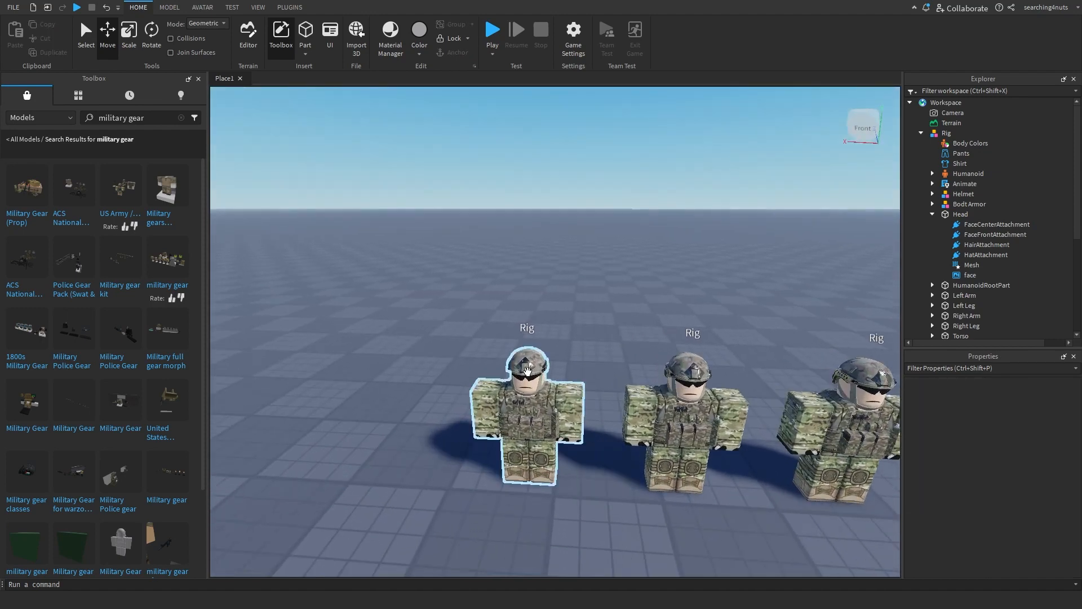
key("s")
key("d")
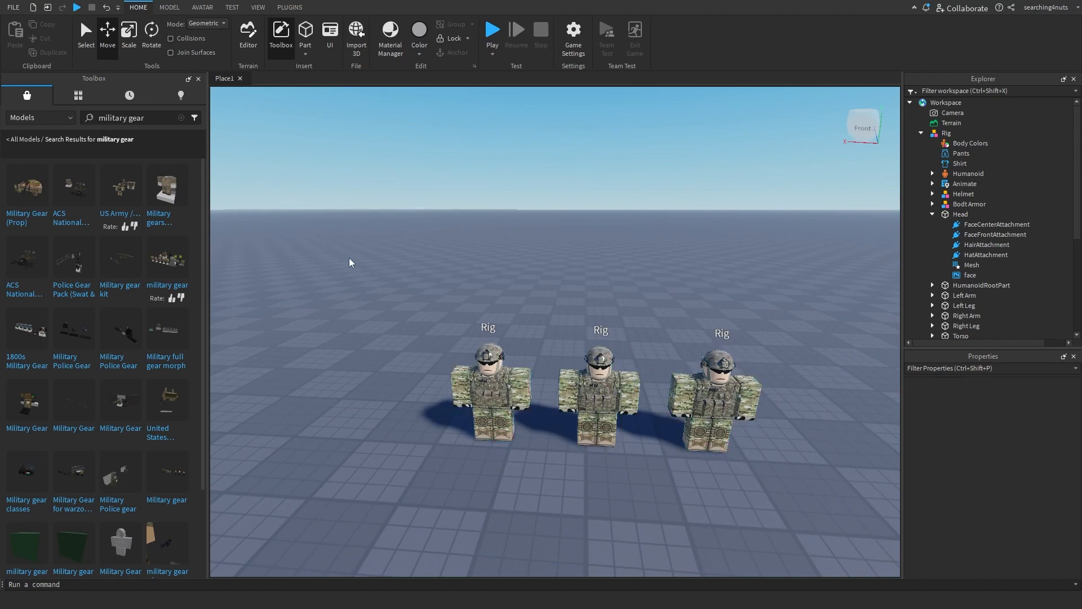
right_click_drag(545, 433, 545, 434)
key("w")
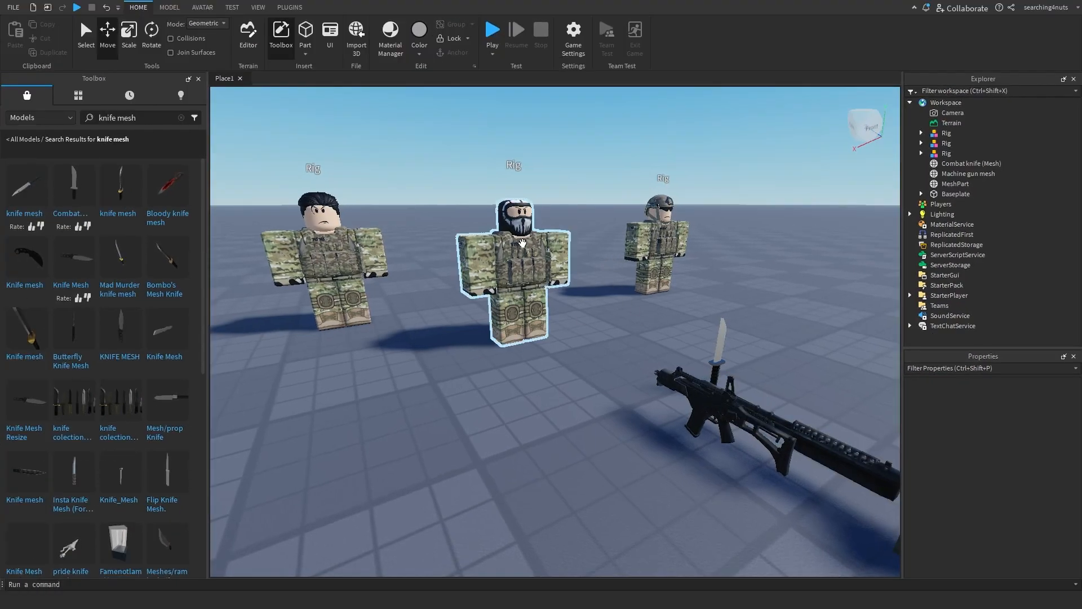
Set the origin position of the rig with the skull balaclava to 0, 0, 0 and focus on it.
left_click(522, 243)
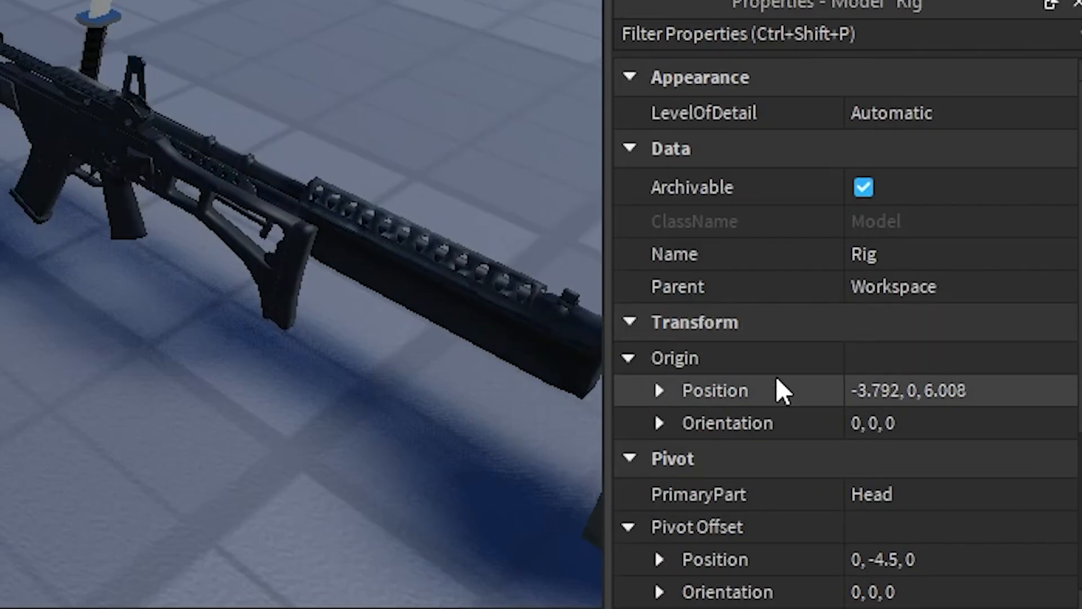
left_click(889, 390)
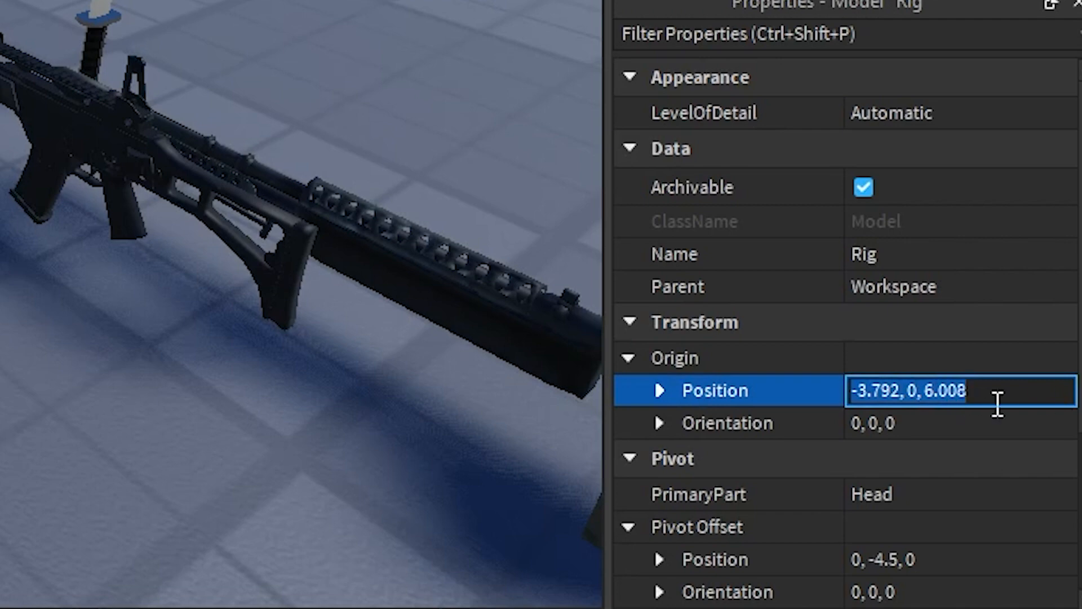
type("0,0,0")
key("Return")
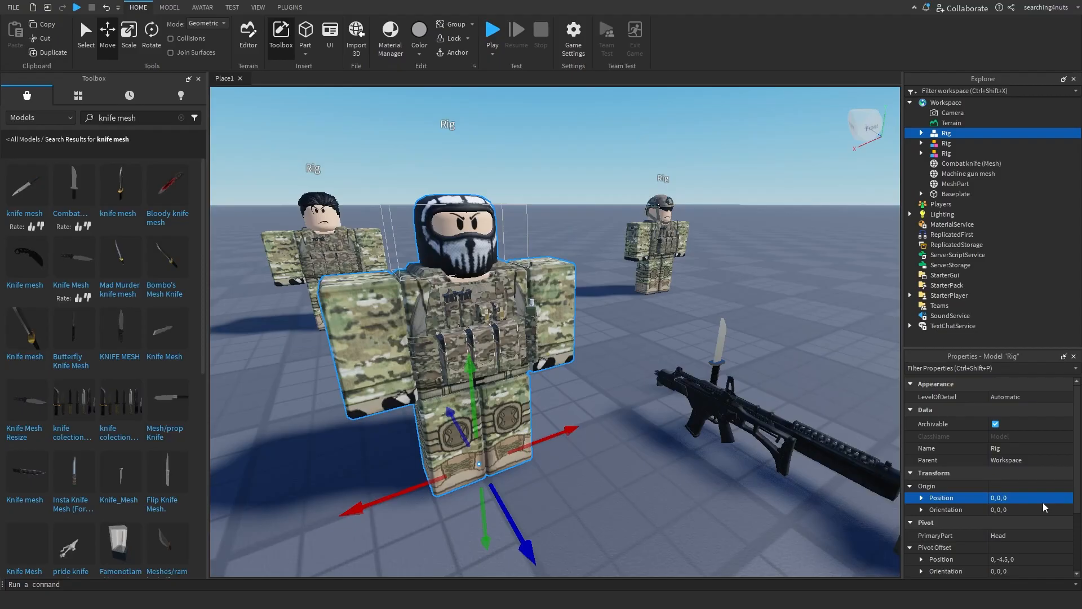
key("f")
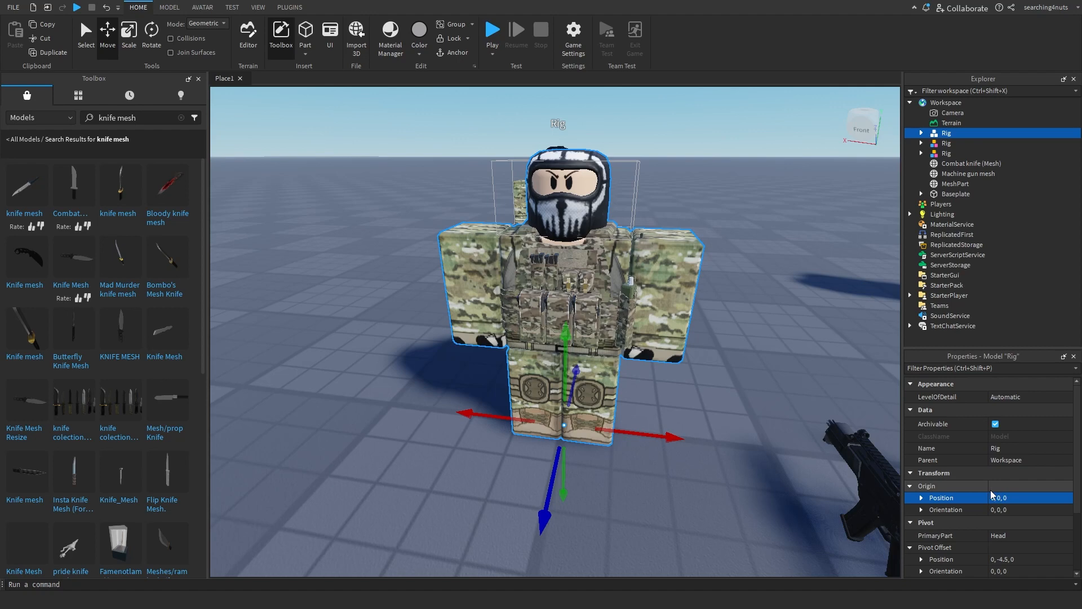
Export the skull balaclava rig as an OBJ file named Char into the Desktop\Project\Char 1 folder.
left_click(768, 267)
left_click(620, 287)
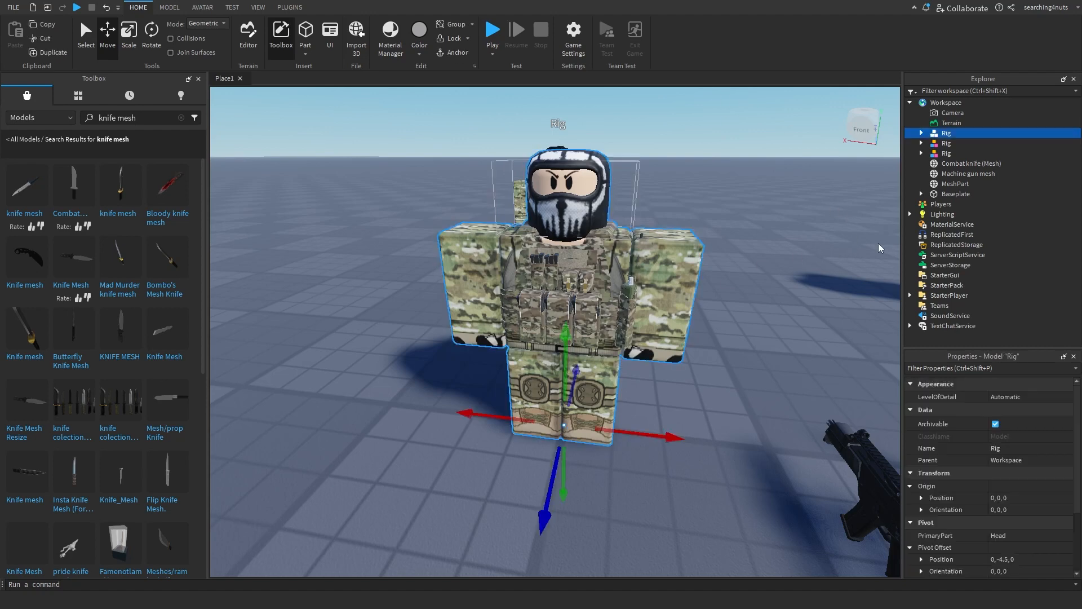
right_click(923, 131)
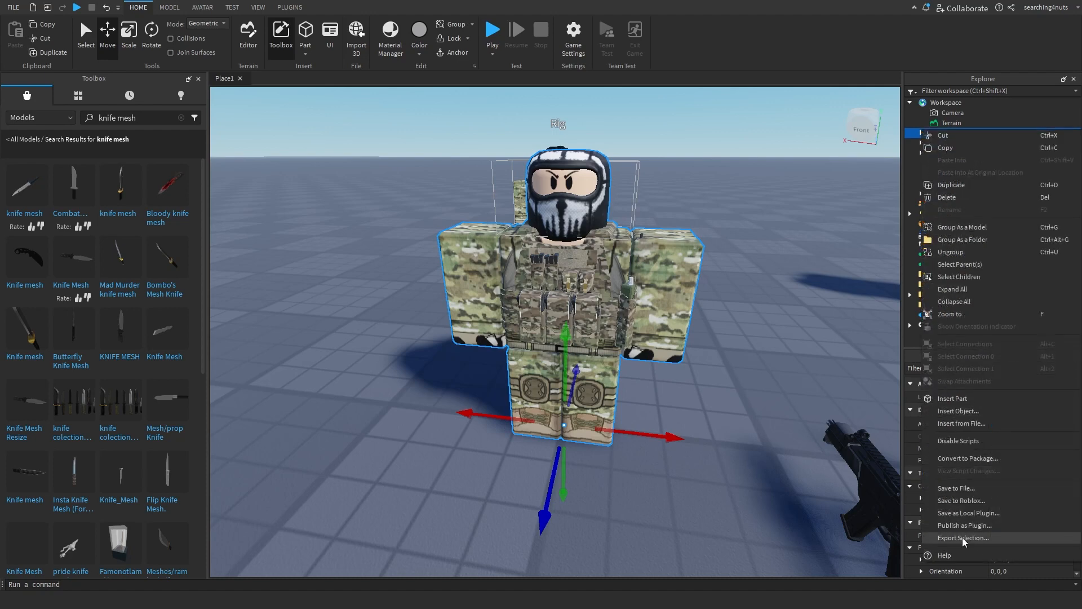
left_click(968, 538)
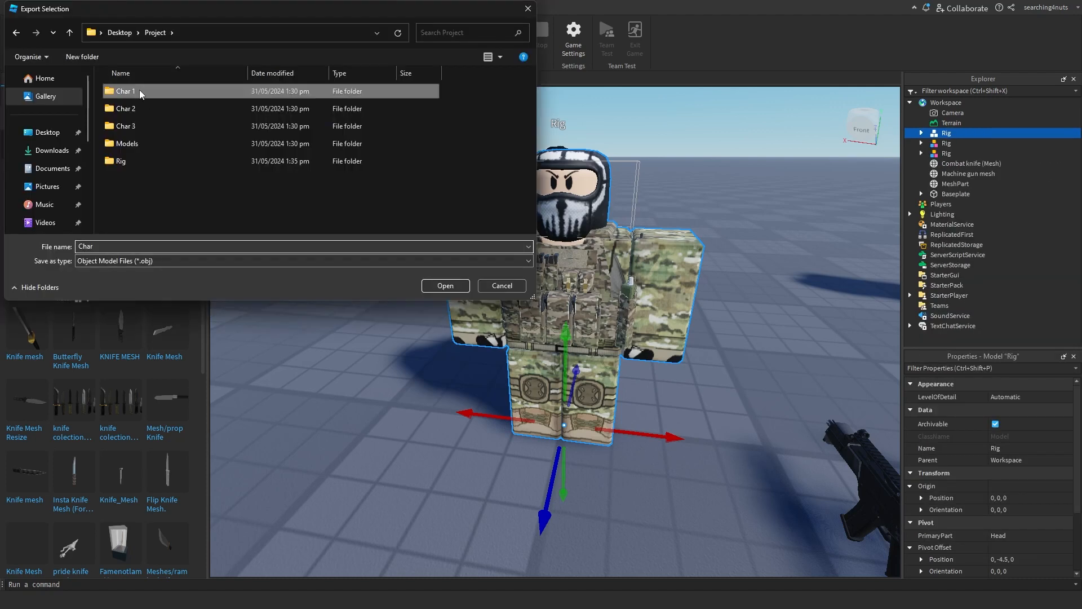
double_click(140, 89)
double_click(108, 248)
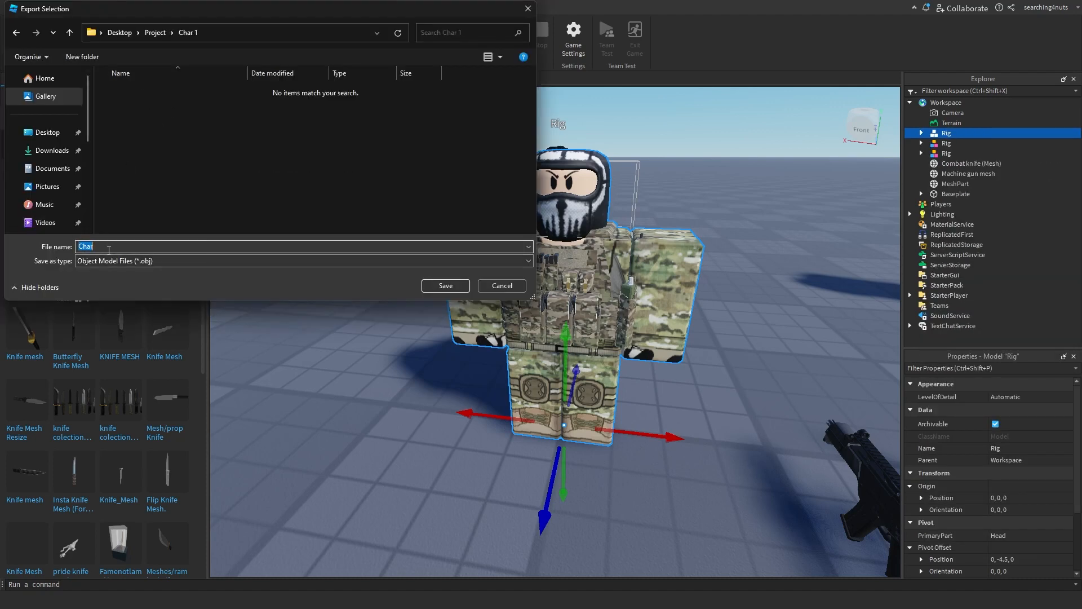
left_click(437, 287)
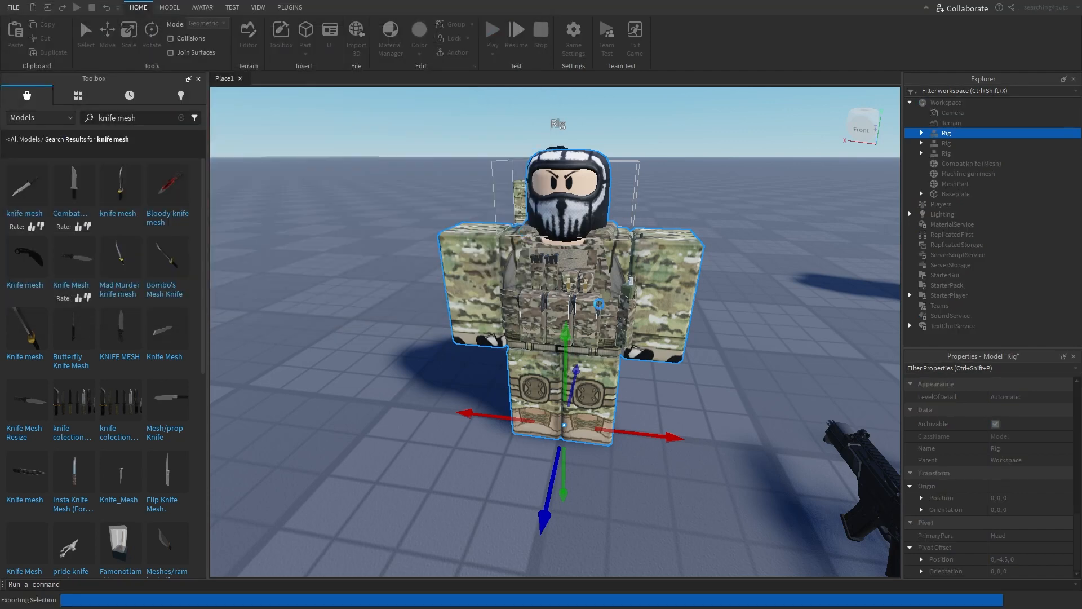
Export only the body armor model inside that rig as an OBJ named Body Armor into the Char 1 folder.
left_click(921, 133)
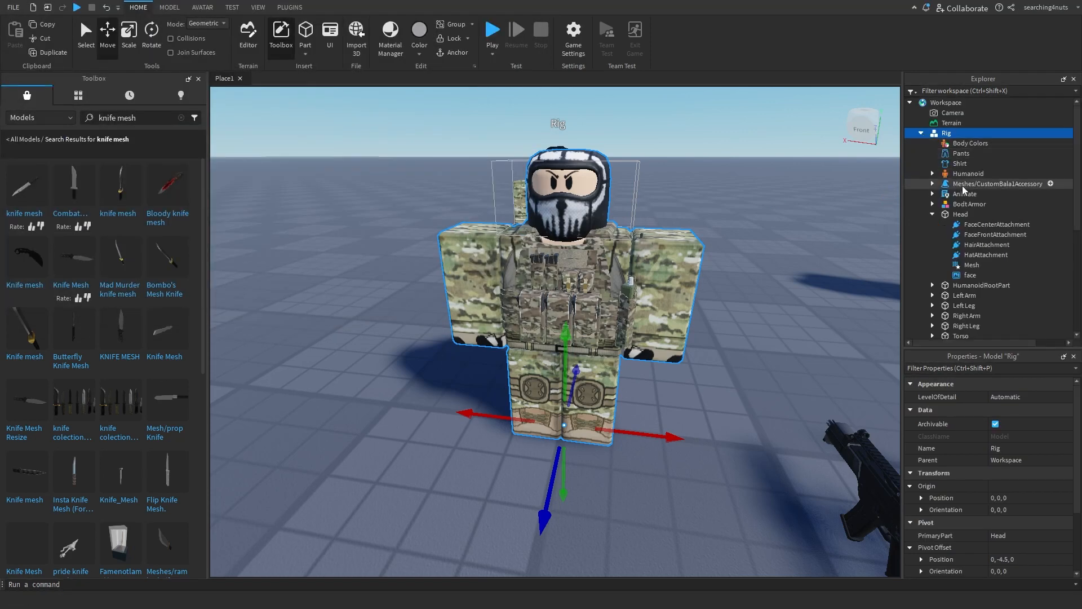
right_click(969, 204)
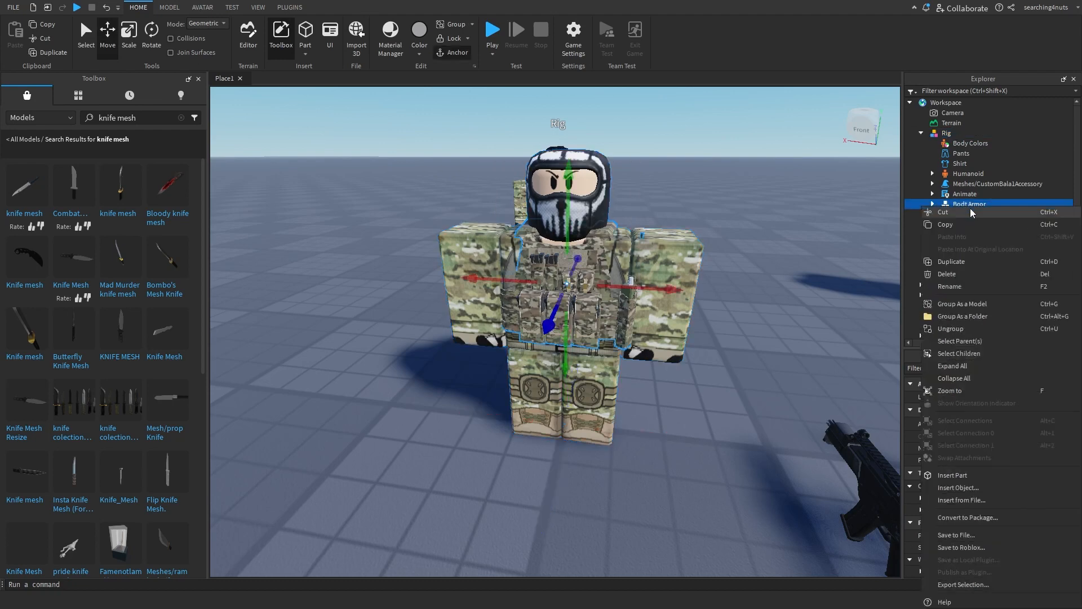
left_click(963, 585)
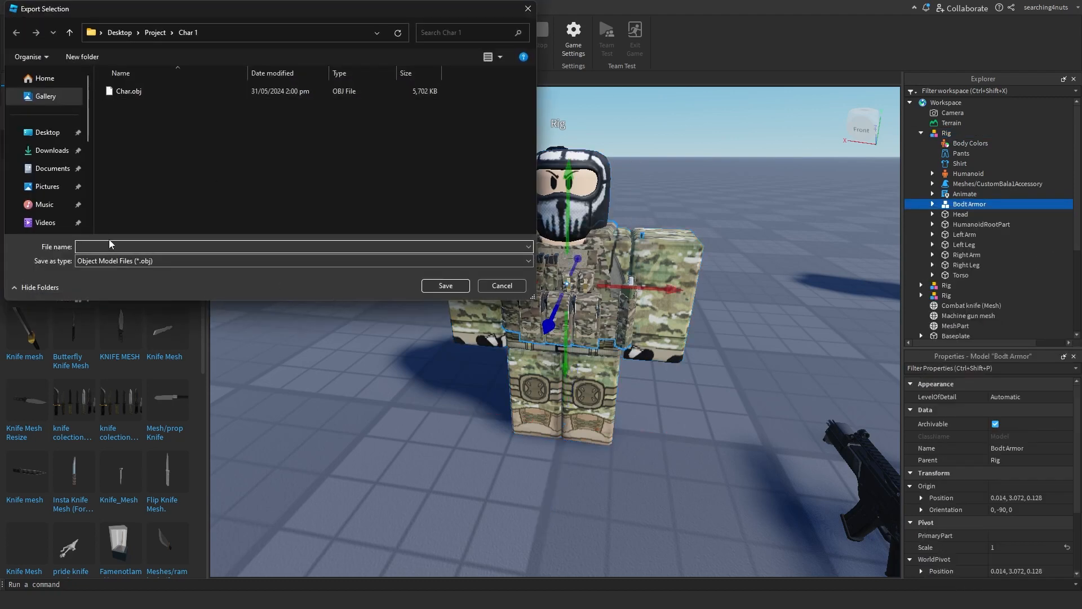
type("Body Armor")
key("Return")
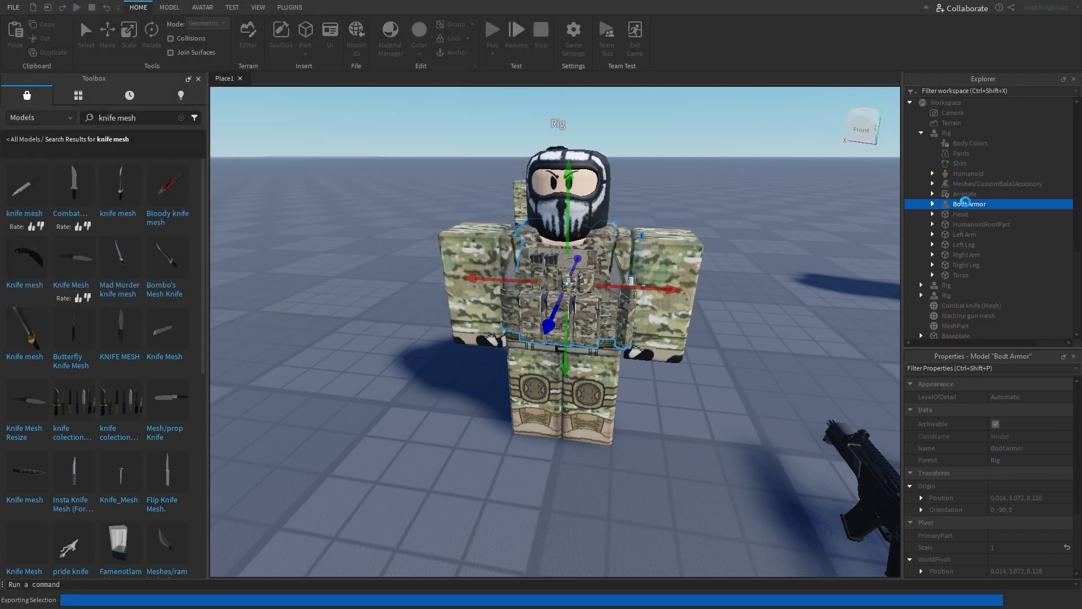
Export the rig's Meshes/CustomBala1Accessory as an OBJ named Balaclava into the Char 1 folder.
left_click(997, 185)
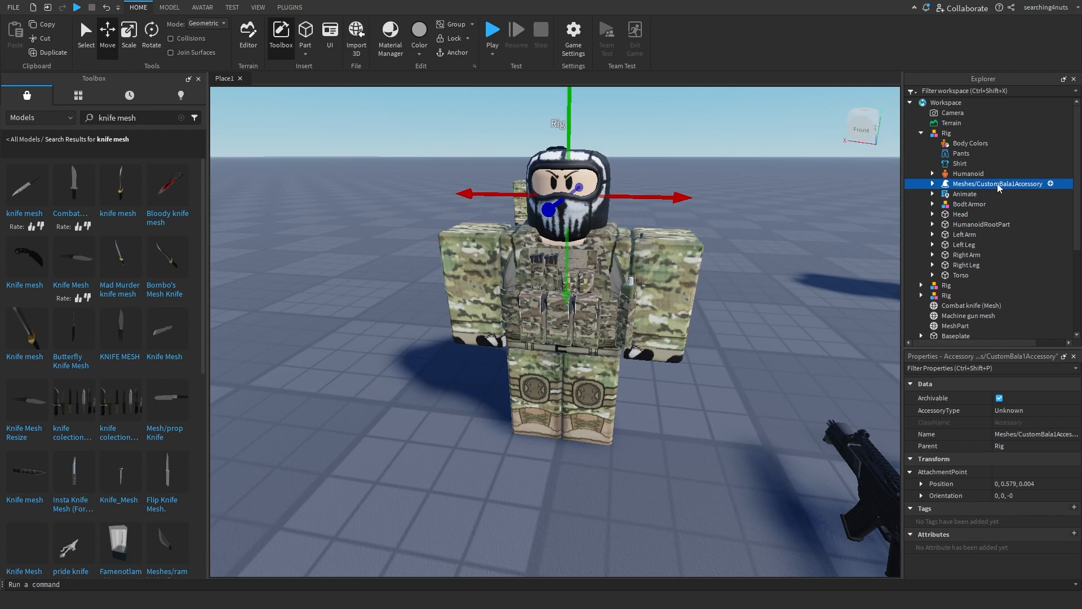
right_click(998, 188)
left_click(947, 563)
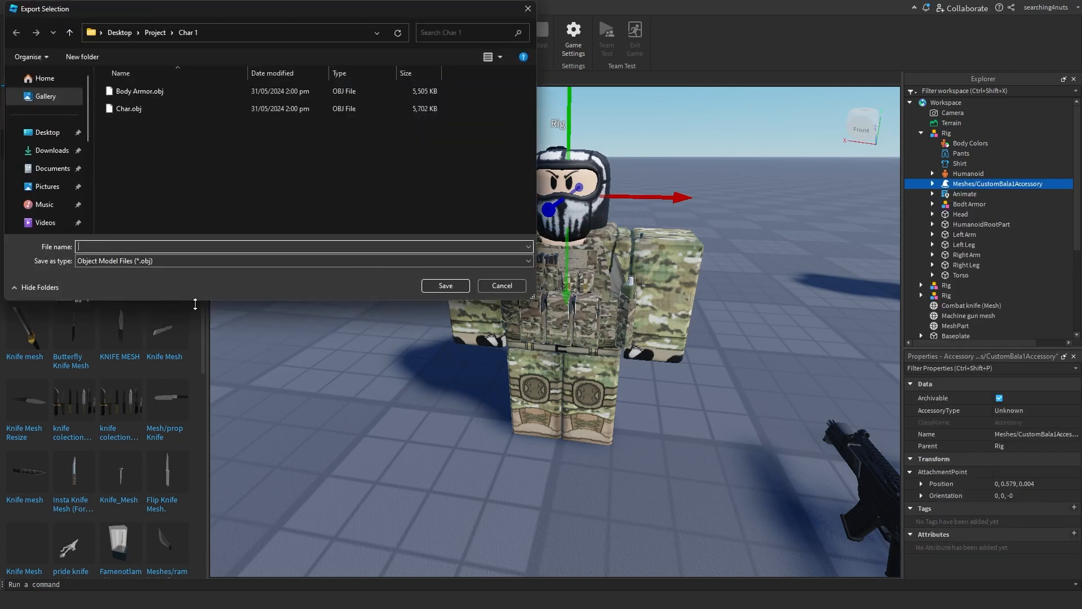
type("B")
left_click(144, 258)
key("Return")
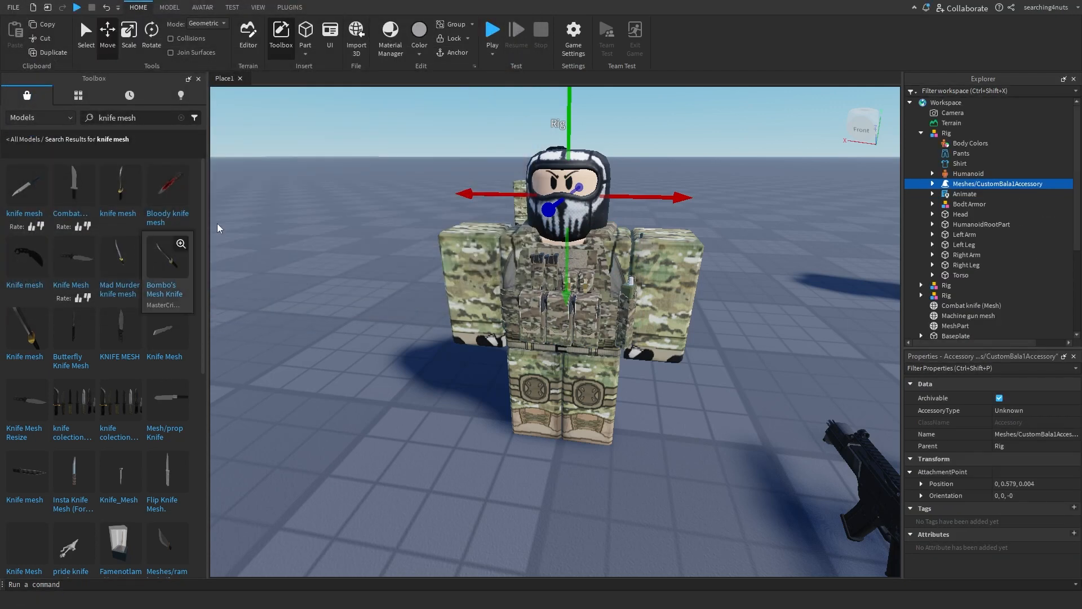
Move the exported skull balaclava rig backward, away from the world origin.
left_click(821, 230)
right_click_drag(818, 234, 763, 281)
scroll(733, 286, "down", 5)
left_click_drag(550, 296, 632, 207)
Set the origin position of the rig with black hair and no headgear to 0, 0, 0.
left_click(748, 183)
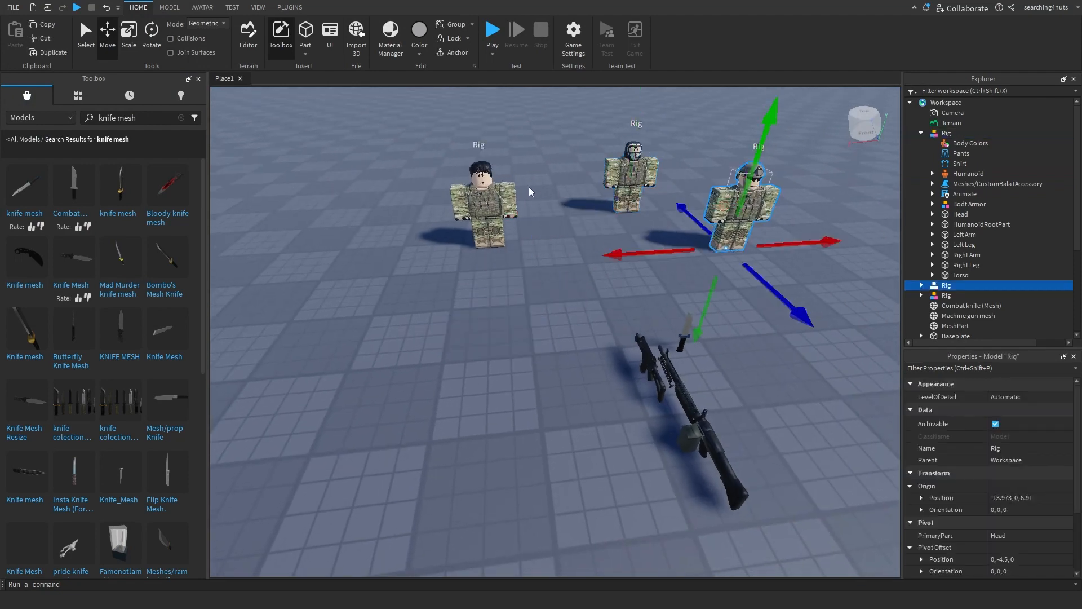
left_click(492, 199)
left_click(1015, 498)
type("0,0,0")
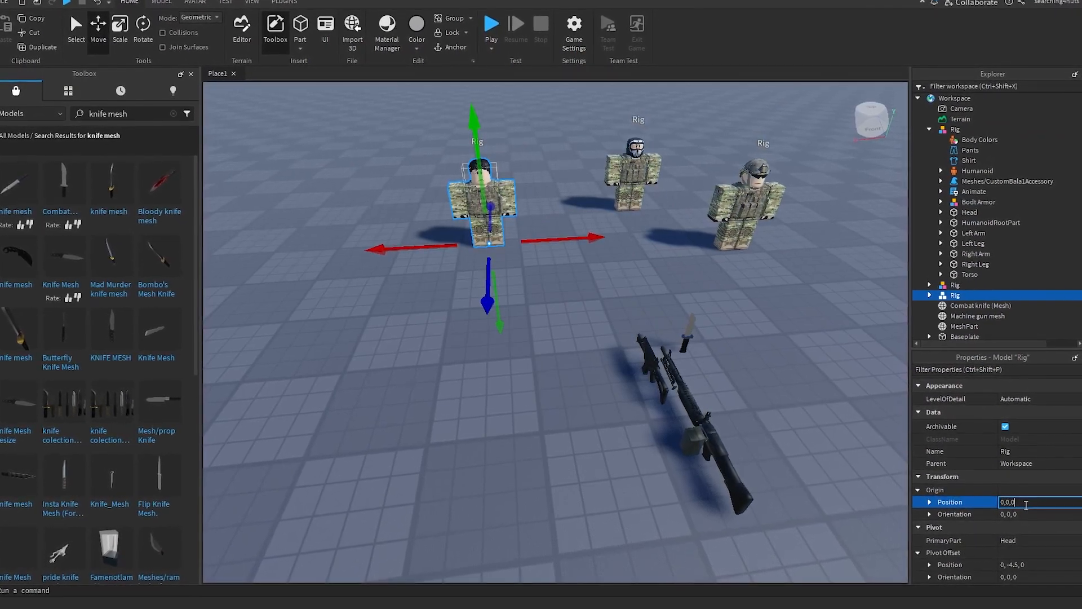
key("Return")
Separate the machine gun mesh from the other weapons and set its CFrame position to 0, 0, 0.
left_click(722, 331)
left_click_drag(719, 456, 598, 392)
left_click(642, 375)
left_click(592, 369)
scroll(997, 497, "down", 4)
scroll(997, 497, "down", 3)
left_click(1013, 459)
type("0,0,0")
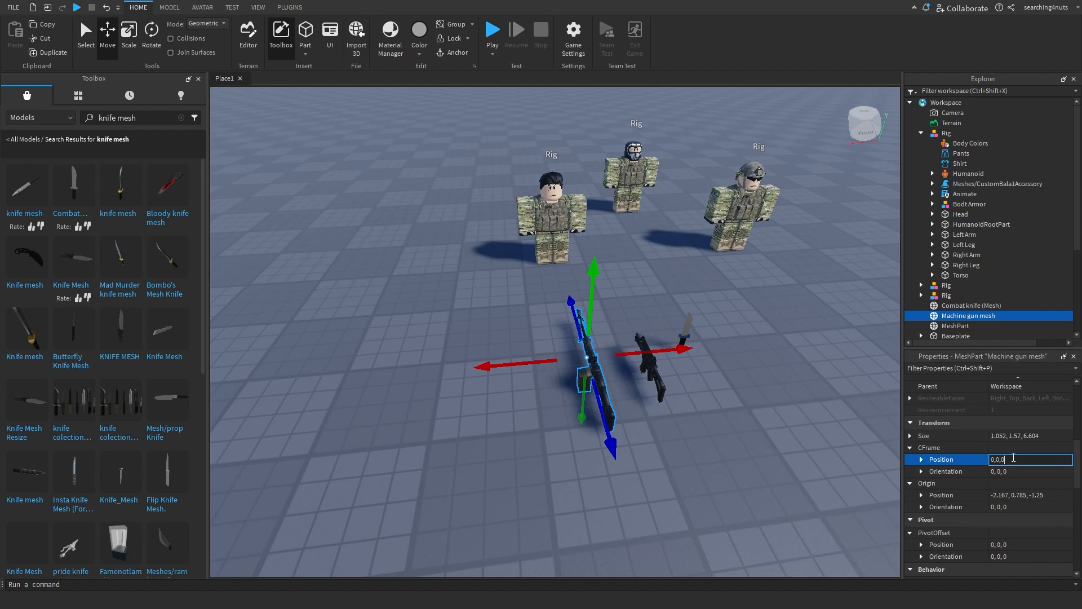
key("Return")
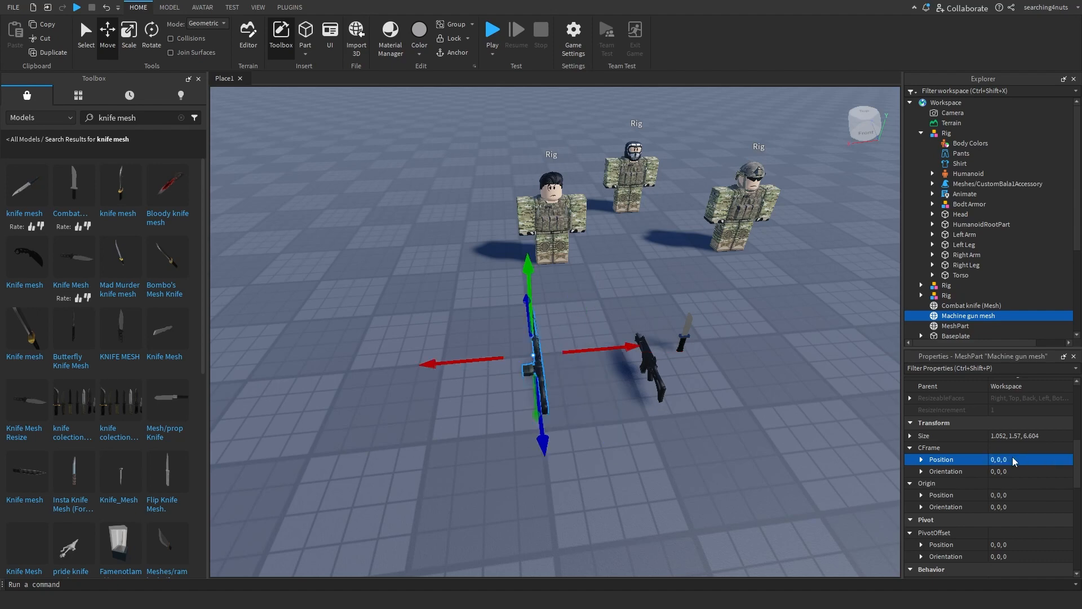
Start exporting the machine gun mesh and create a new folder named Gun inside the Char 1 folder.
right_click(950, 319)
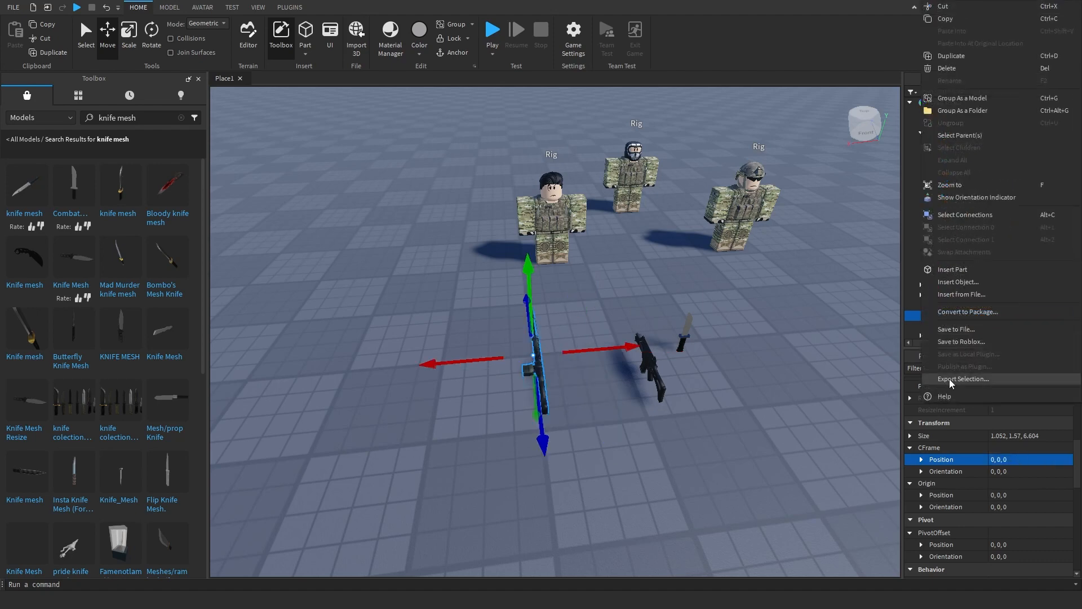
left_click(952, 379)
right_click(127, 189)
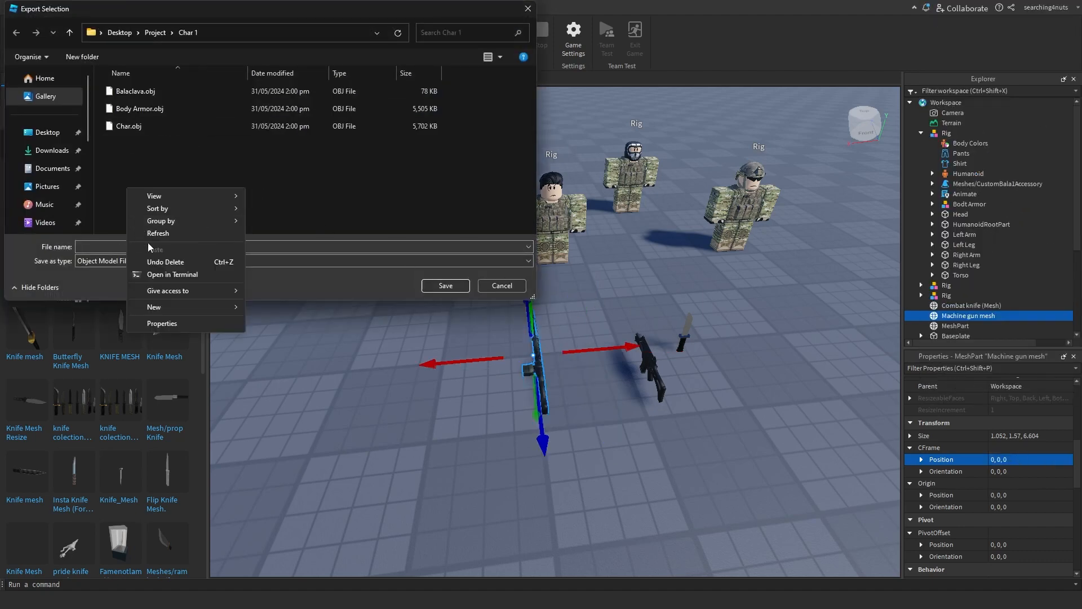
mouse_move(166, 308)
left_click(282, 309)
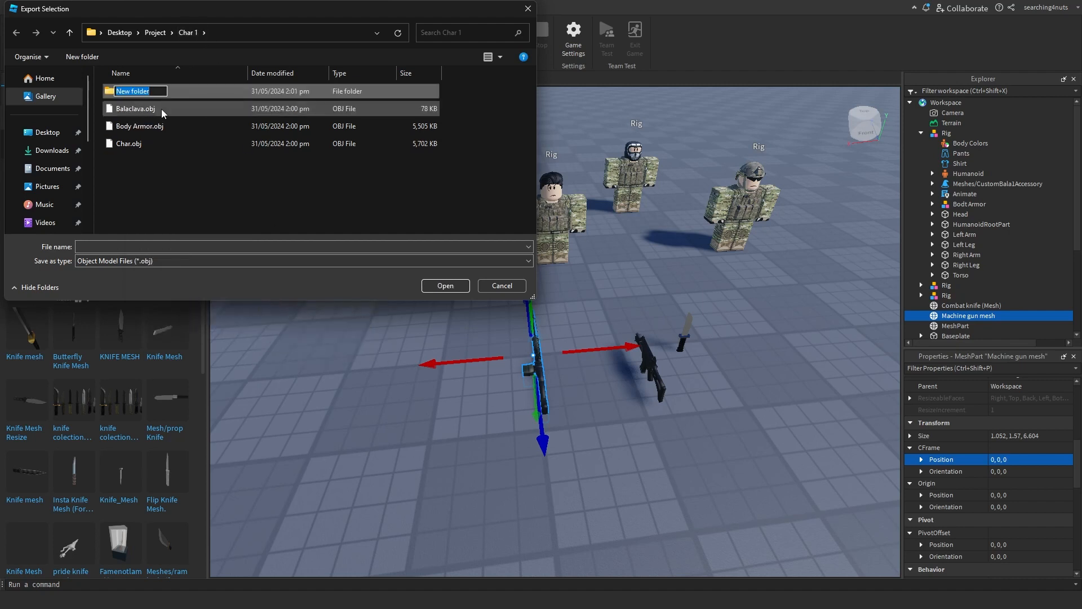
type("Gun")
key("Return")
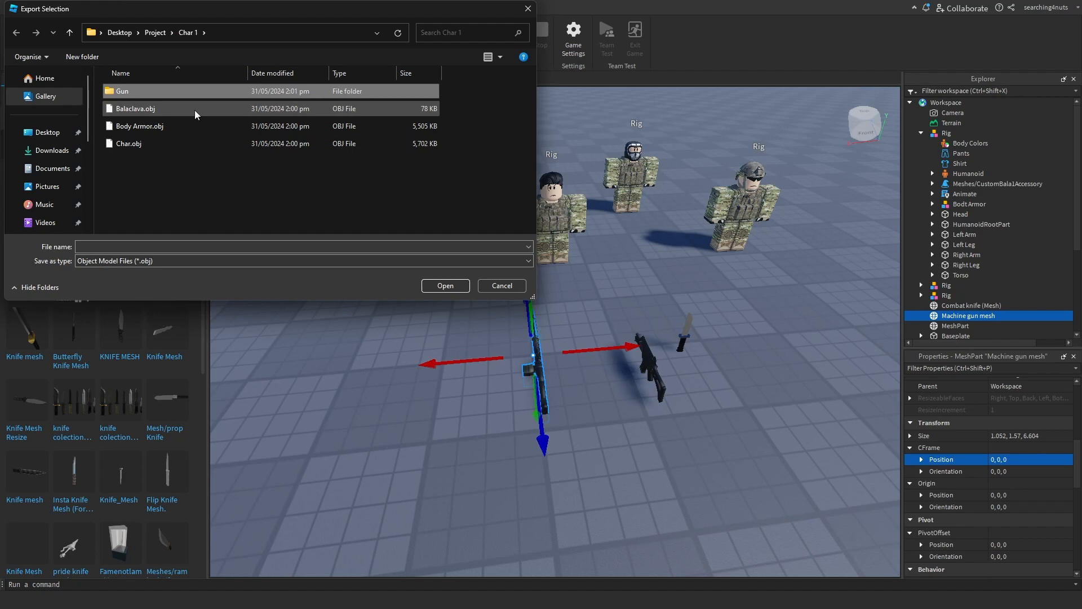
Save the machine gun export as Gun inside the Gun folder and move the mesh sideways off the origin.
key("Return")
left_click(100, 246)
type("Gun")
left_click(438, 286)
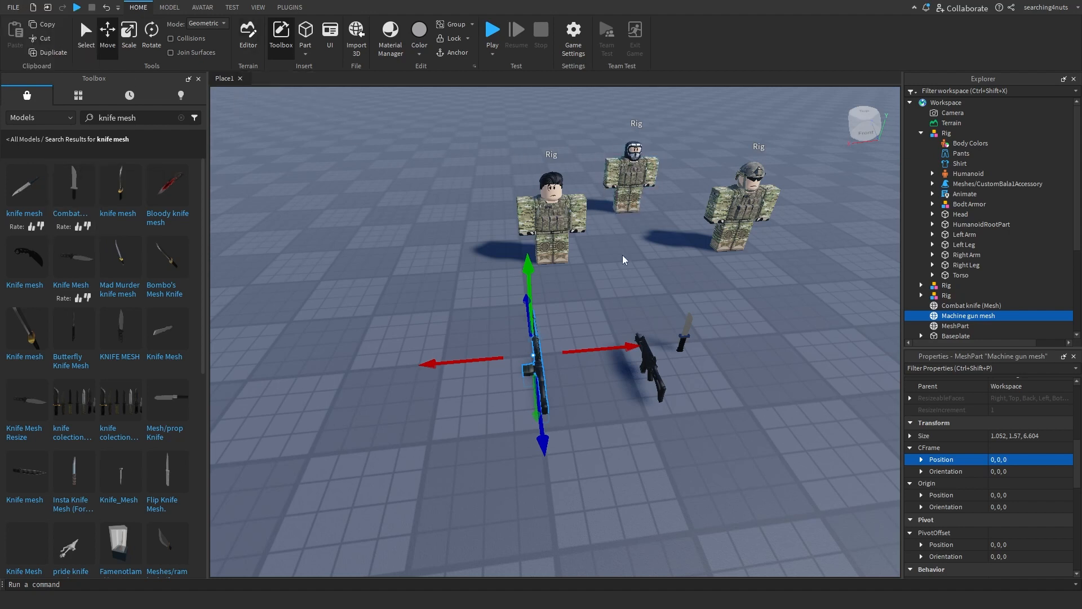
left_click_drag(541, 358, 758, 372)
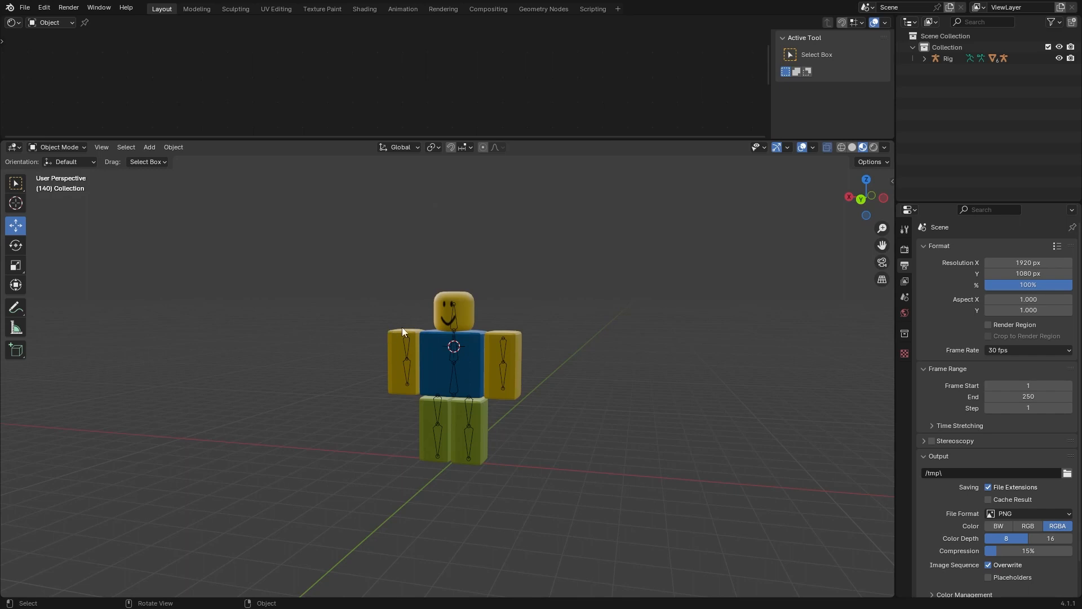
Switch to Blender, select the rig's head to show its material nodes, and enlarge the Shader Editor area slightly.
middle_click_drag(391, 330, 409, 334)
scroll(439, 307, "up", 2)
left_click(481, 279)
middle_click_drag(423, 125, 428, 75)
left_click_drag(510, 140, 514, 187)
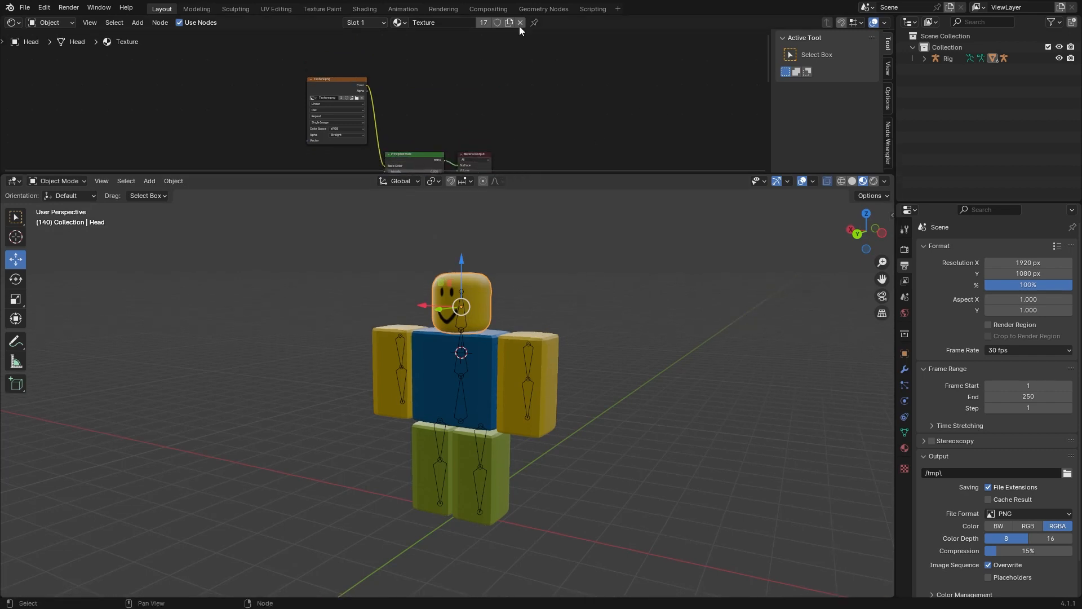
Split the Shader Editor area horizontally and open the list of editor types for the new area.
right_click(587, 175)
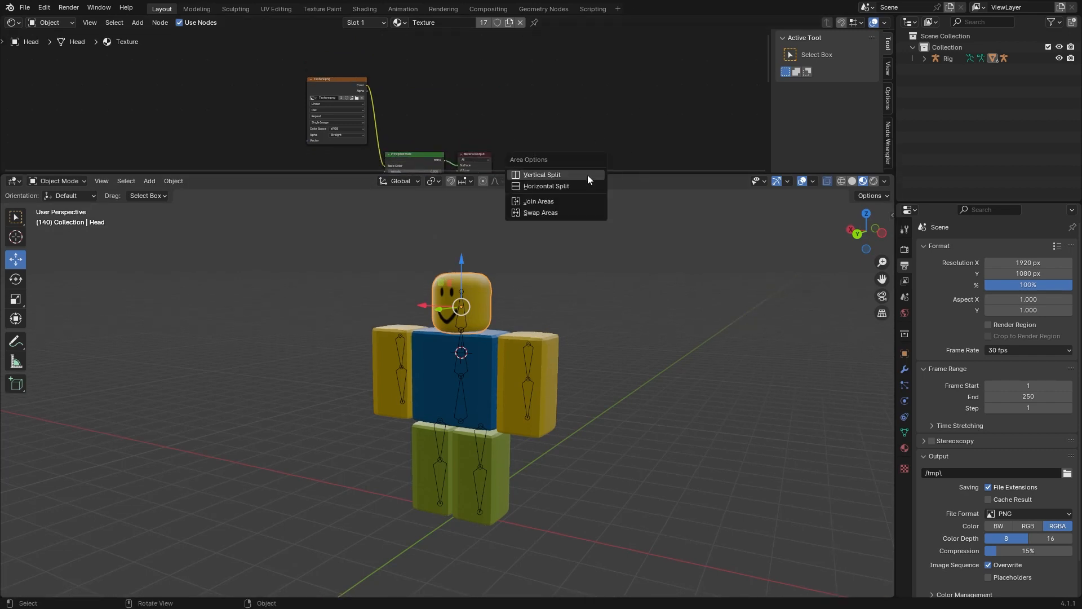
right_click(650, 14)
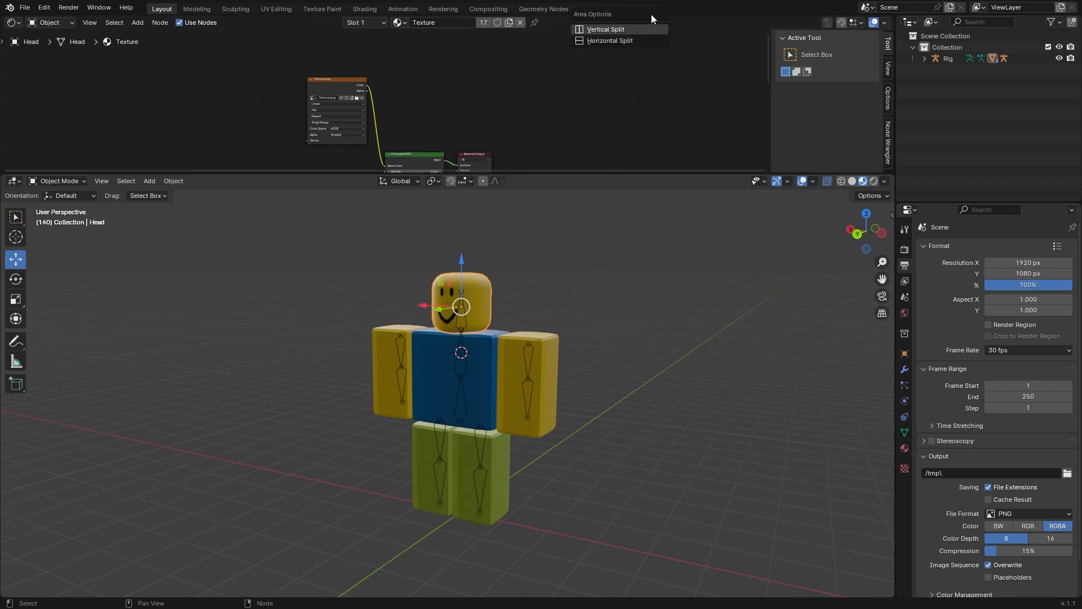
left_click(630, 39)
left_click(620, 128)
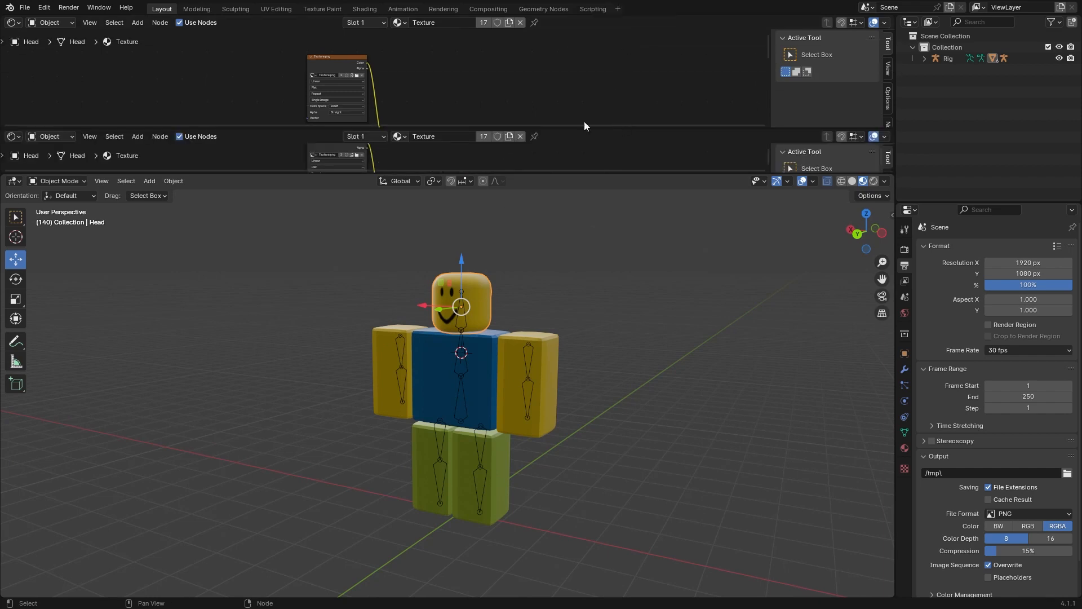
left_click(13, 23)
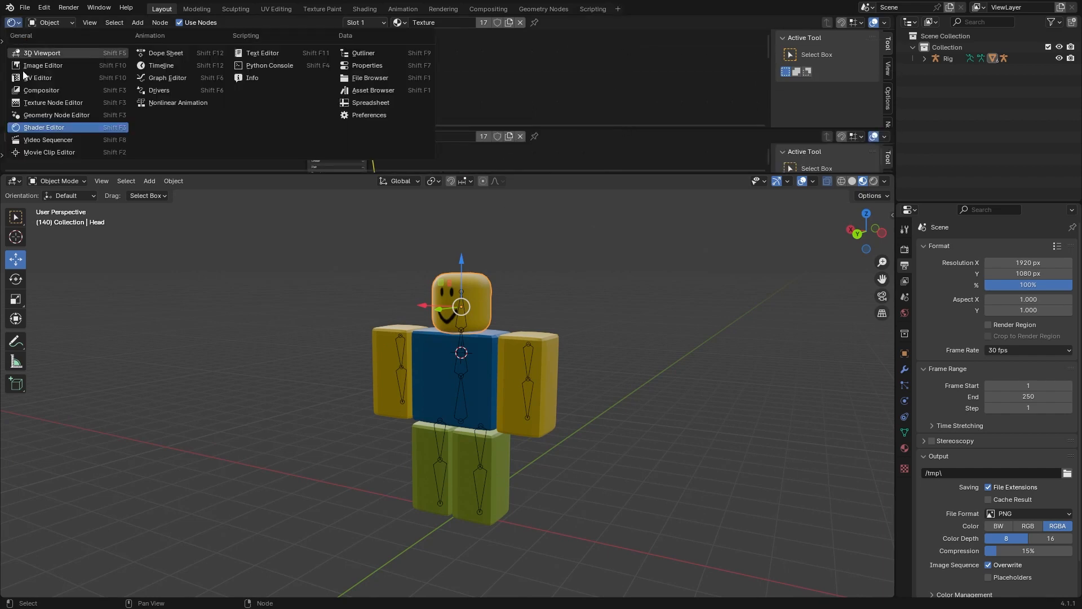
Join the two split Shader Editor areas back into one.
right_click(567, 126)
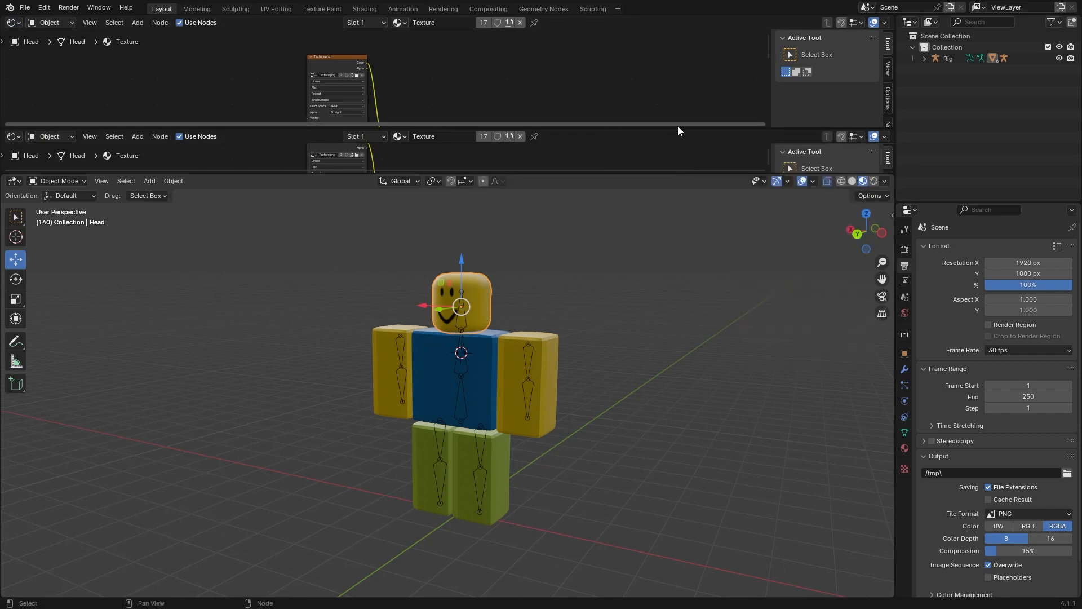
right_click(648, 128)
left_click(632, 141)
left_click(628, 103)
Enlarge the Shader Editor area to make room for the texture and Principled BSDF nodes.
middle_click_drag(374, 87, 398, 119)
scroll(396, 68, "up", 6)
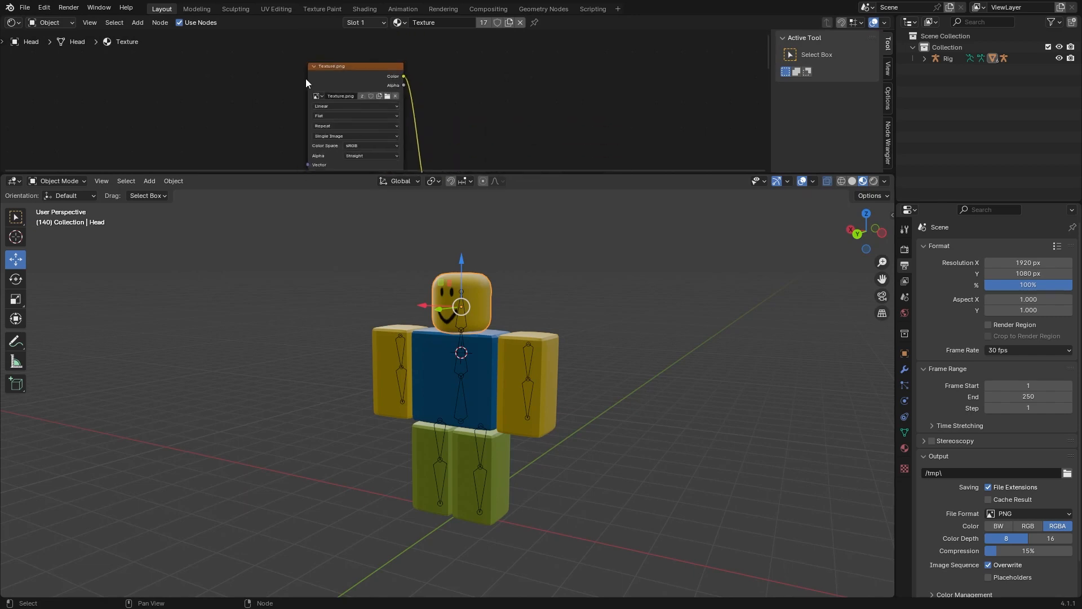
scroll(332, 74, "up", 6)
left_click_drag(455, 173, 454, 282)
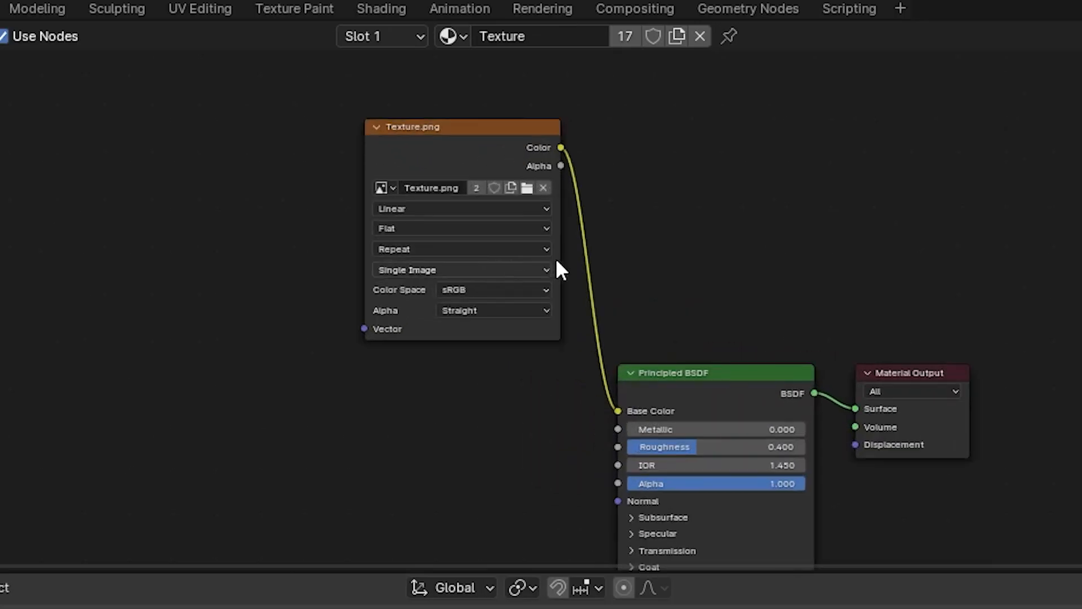
scroll(553, 231, "up", 8)
middle_click_drag(551, 221, 674, 267)
Replace the image in the head material's texture node with Handle1_diff.png from the Project\Char 1 folder.
left_click(631, 212)
left_click(591, 42)
left_click_drag(682, 43, 586, 42)
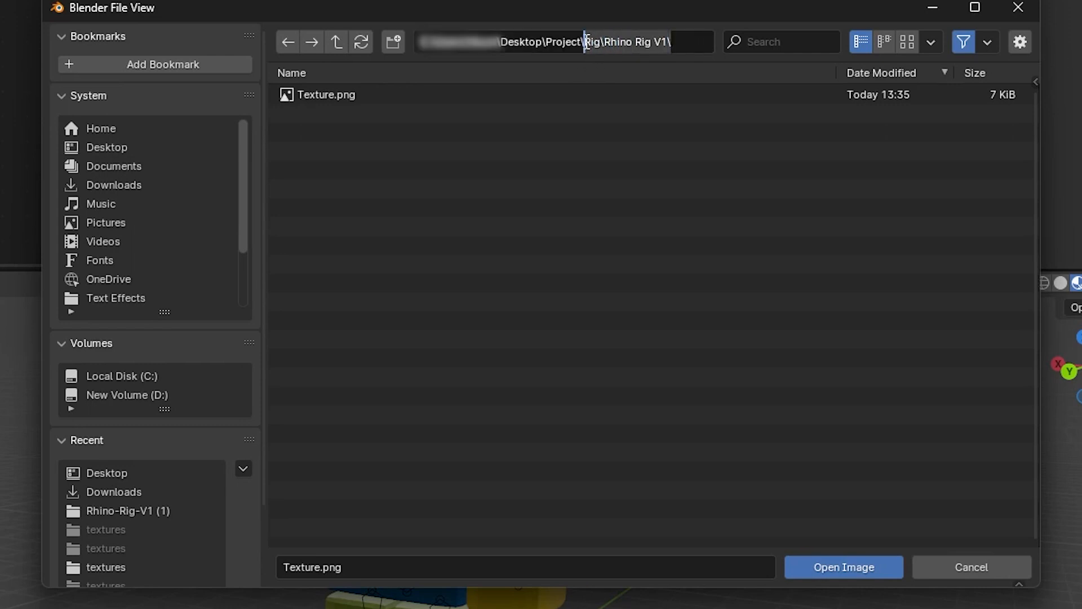
key("BackSpace")
key("Return")
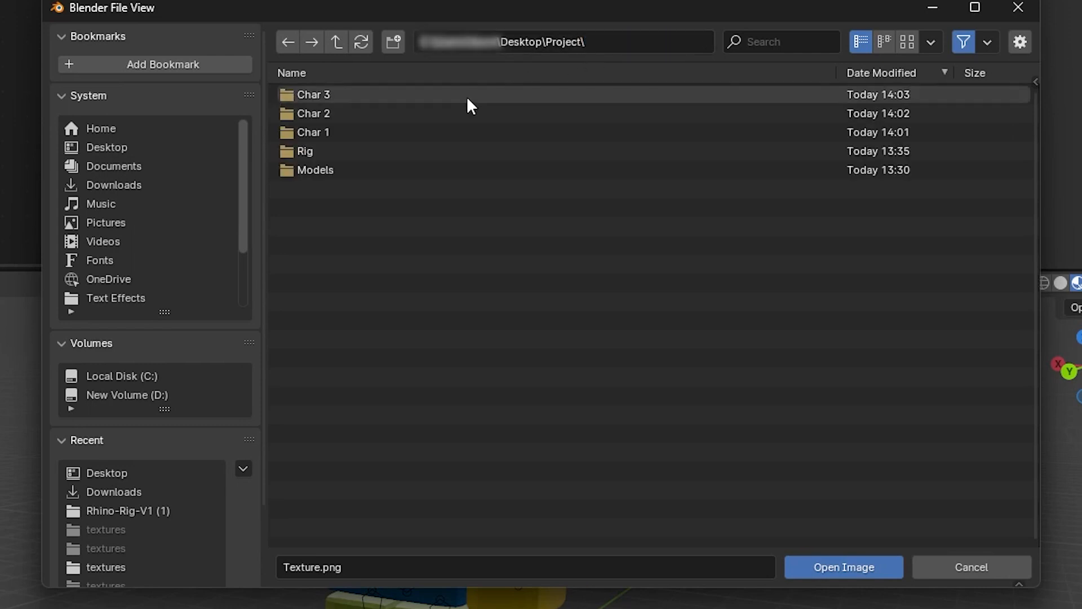
double_click(334, 131)
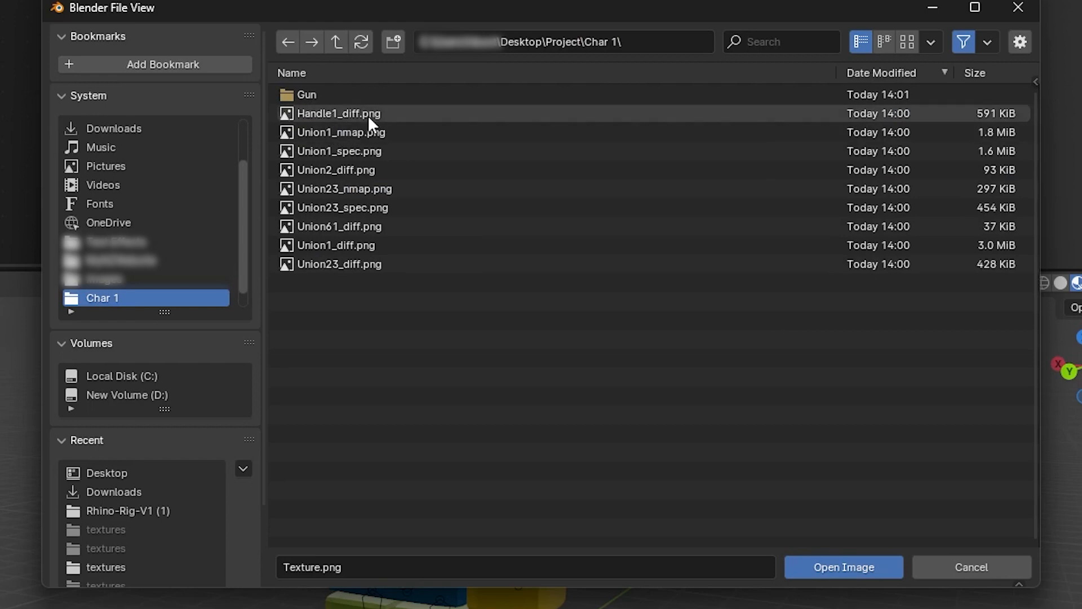
double_click(340, 113)
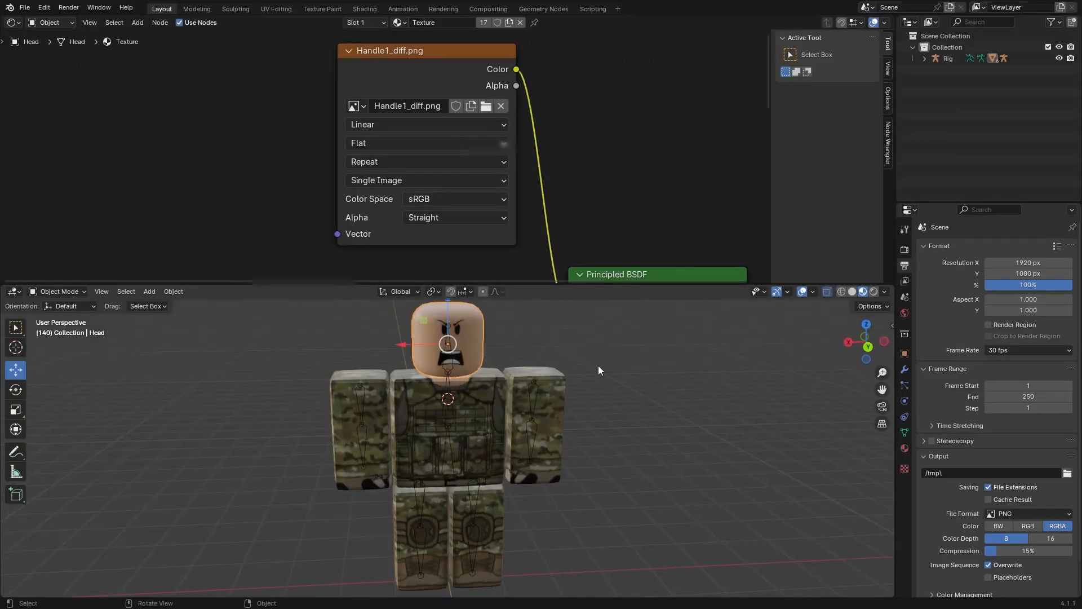
left_click(599, 369)
middle_click_drag(480, 432, 458, 352)
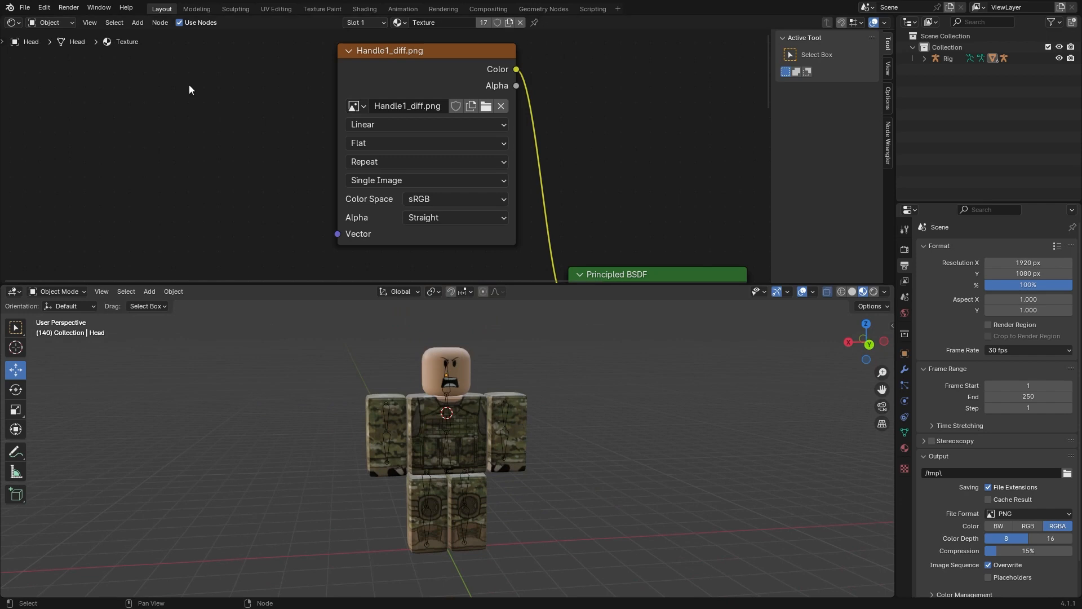
Enlarge the 3D viewport upward and start a Wavefront OBJ import.
left_click_drag(286, 282, 282, 199)
left_click(26, 8)
left_click(26, 8)
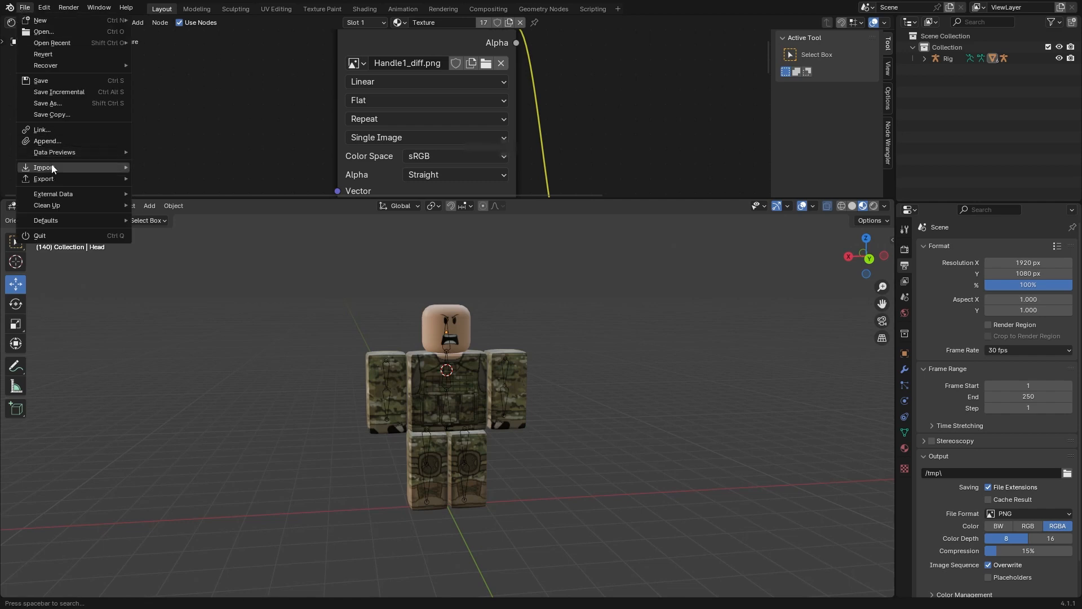
mouse_move(52, 167)
left_click(177, 214)
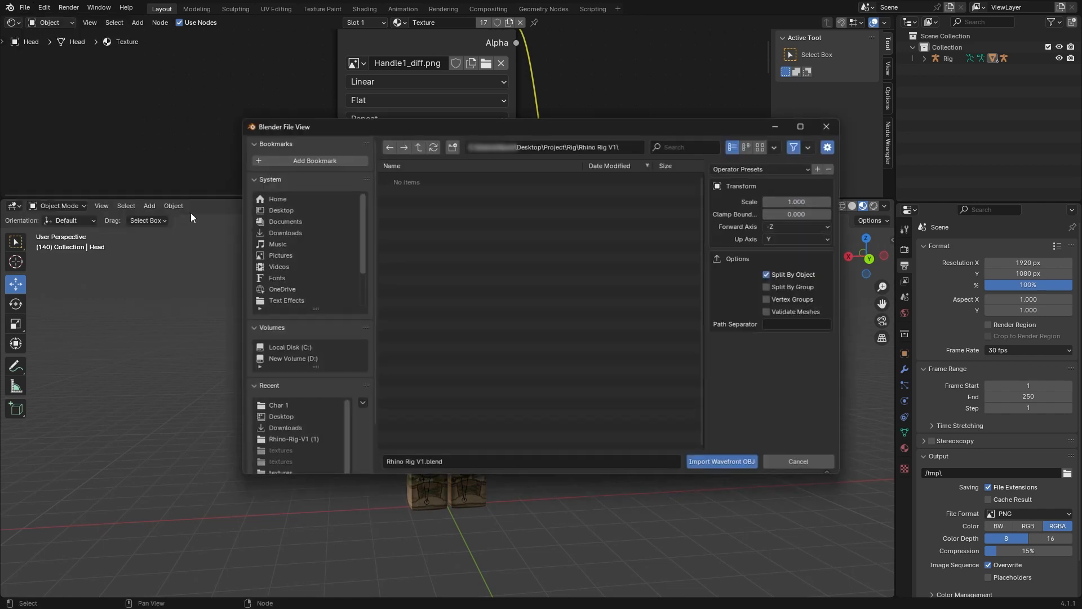
Import Body Armor.obj from the Project\Char 1 folder and view the character from an angle.
left_click(598, 149)
left_click_drag(627, 148, 567, 148)
key("BackSpace")
key("Return")
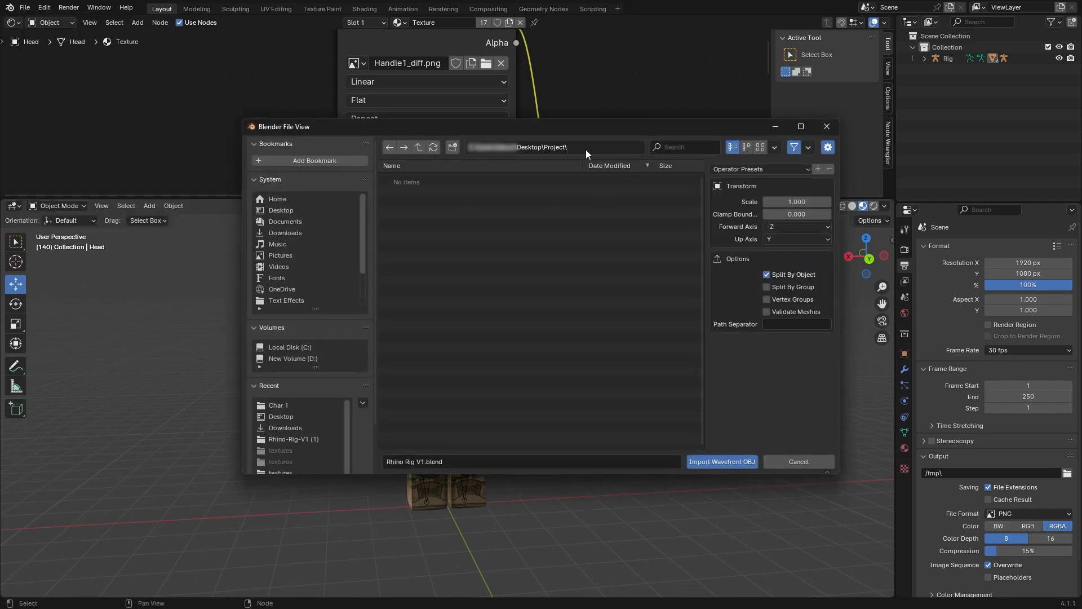
double_click(417, 198)
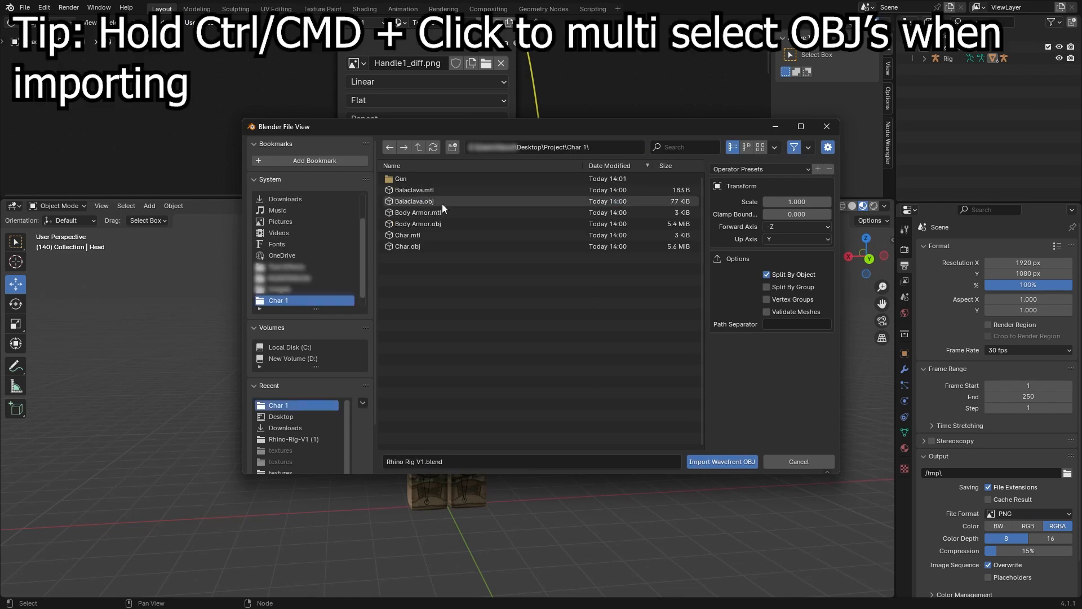
left_click(431, 223)
left_click(419, 201)
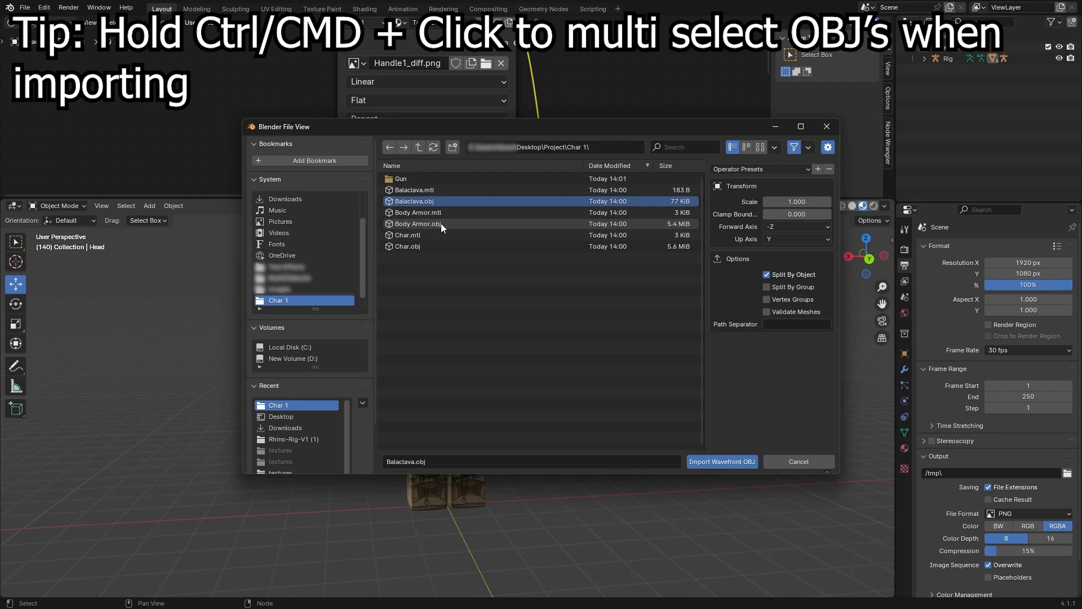
double_click(441, 223)
middle_click_drag(467, 373, 517, 350)
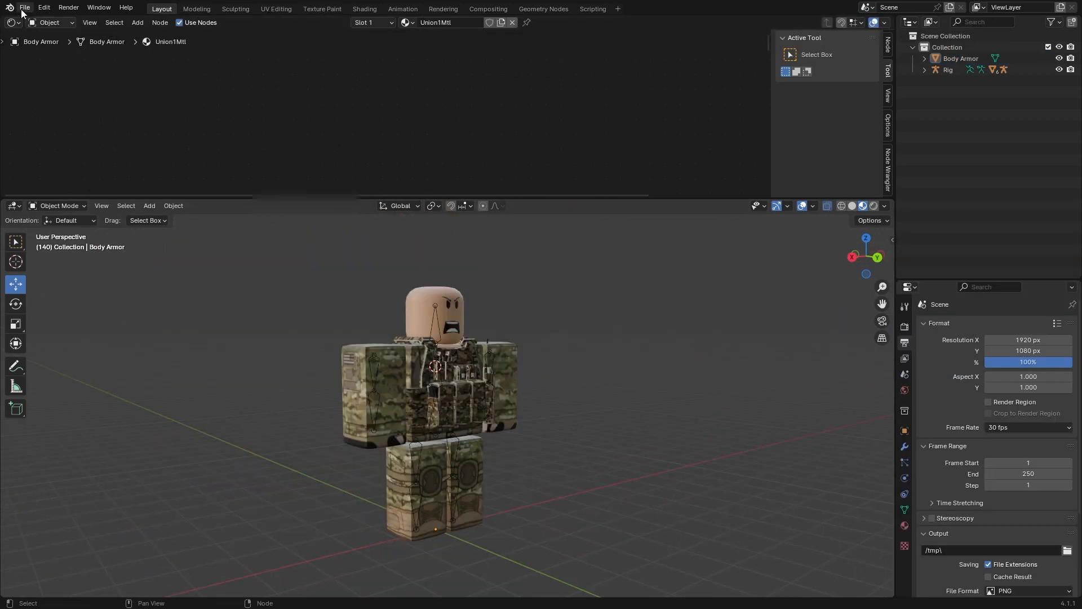
Import Balaclava.obj from the Char 1 folder and select the balaclava on the character's head.
left_click(24, 8)
mouse_move(49, 188)
left_click(184, 217)
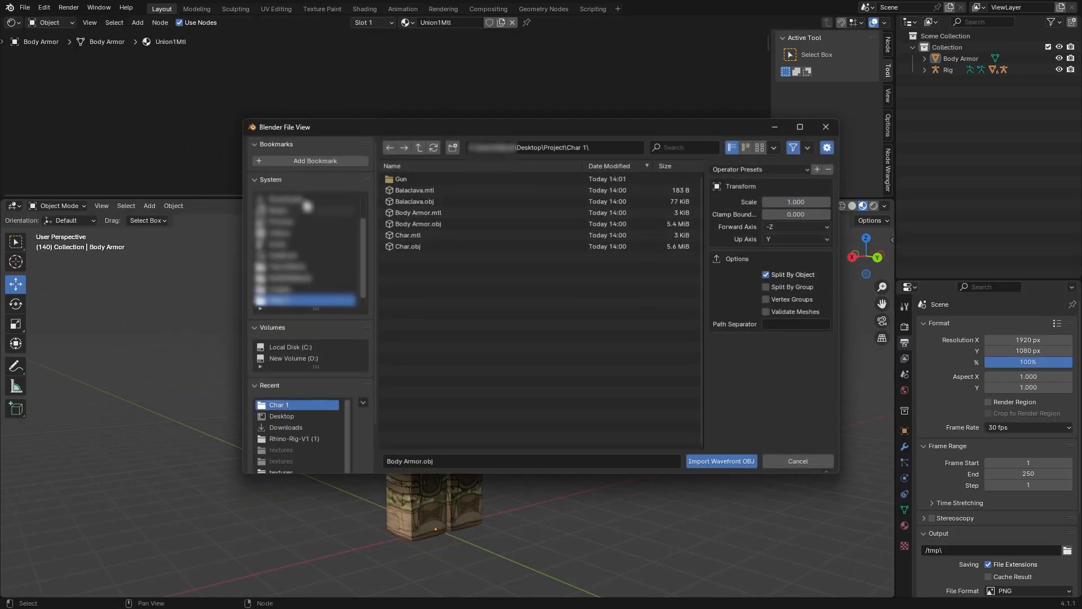
double_click(419, 201)
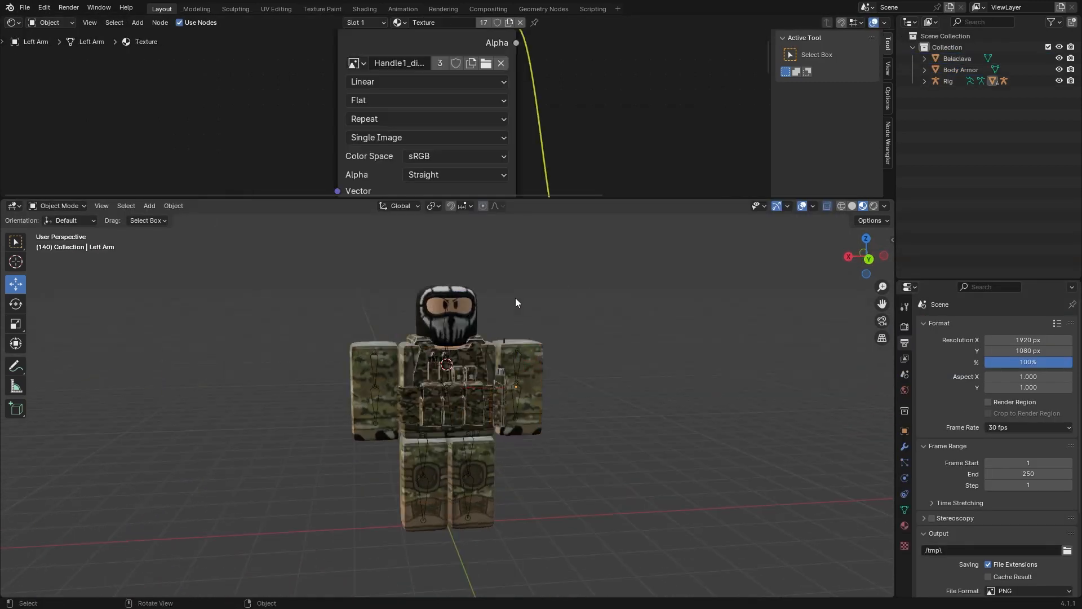
left_click(471, 292)
scroll(681, 224, "up", 3)
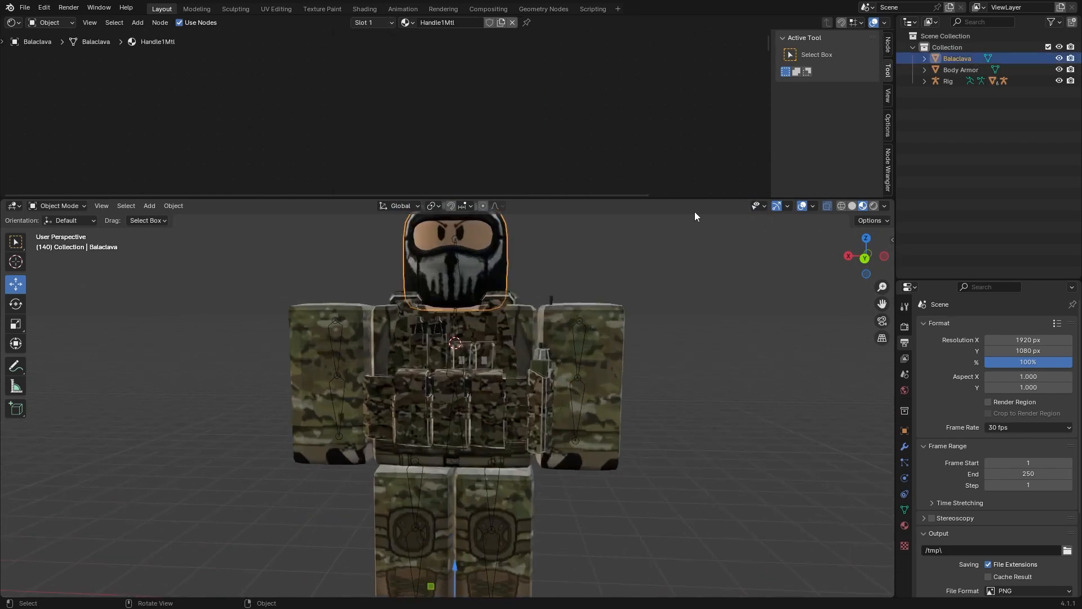
scroll(681, 220, "up", 2)
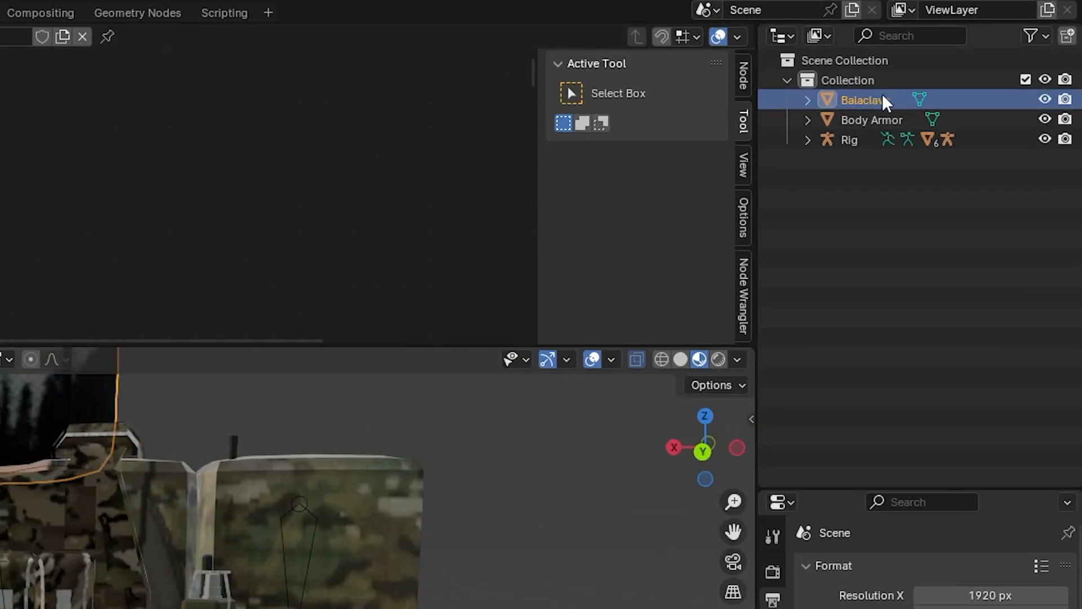
Keep the object list's area set to Outliner, resize it, and expand the Rig and its Attachments.
left_click(781, 38)
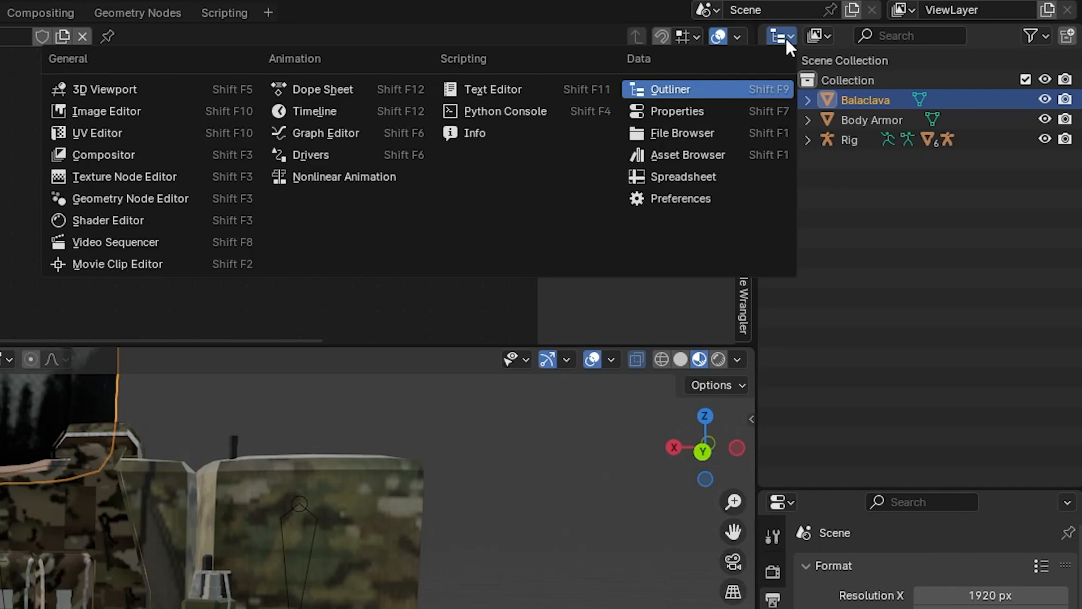
left_click(665, 90)
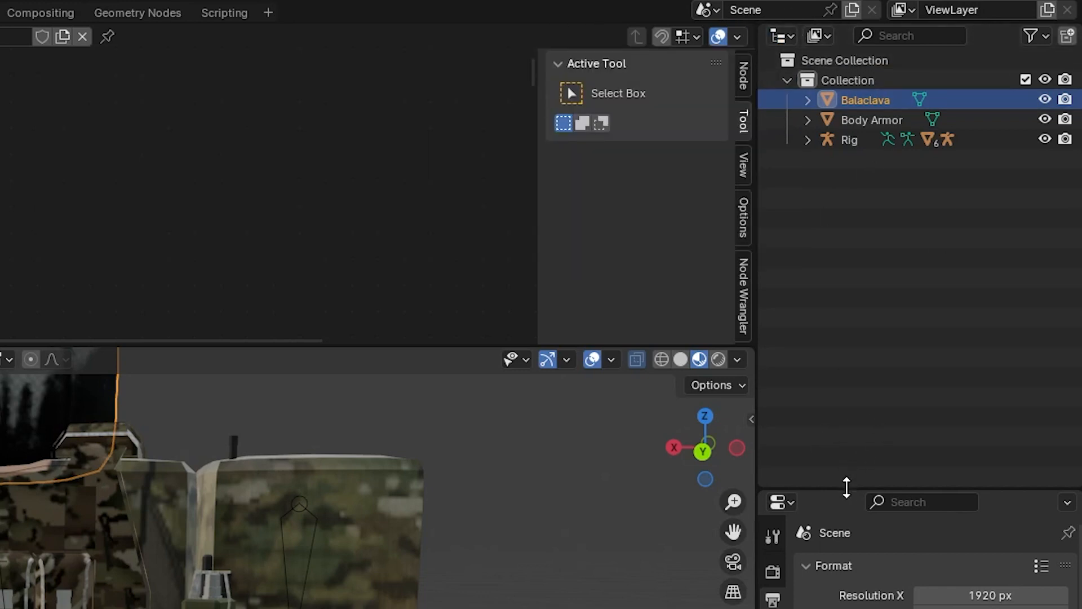
left_click_drag(846, 488, 834, 317)
left_click(808, 141)
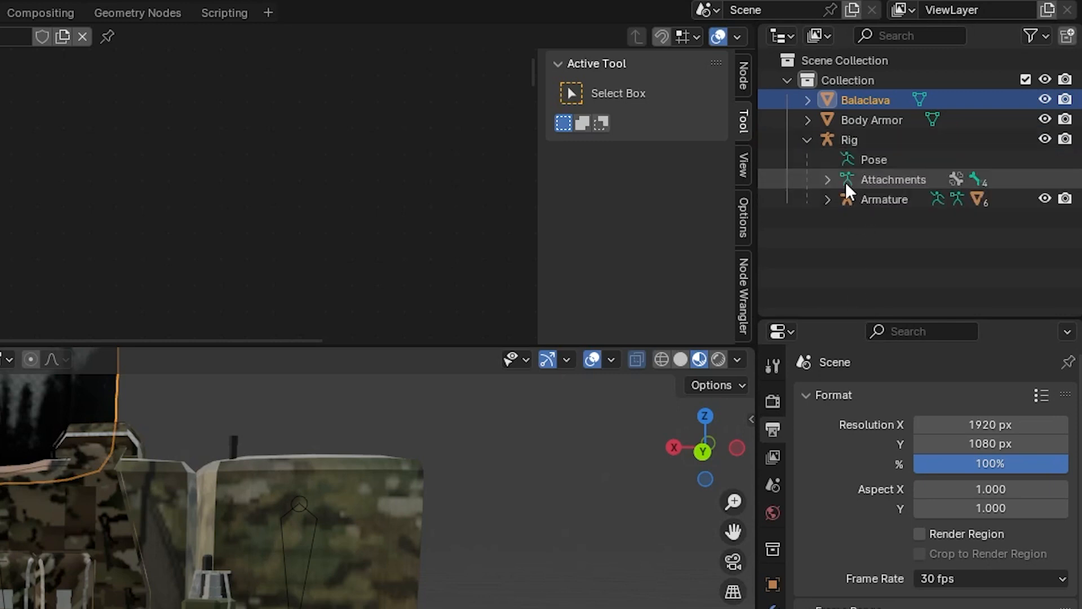
left_click(828, 181)
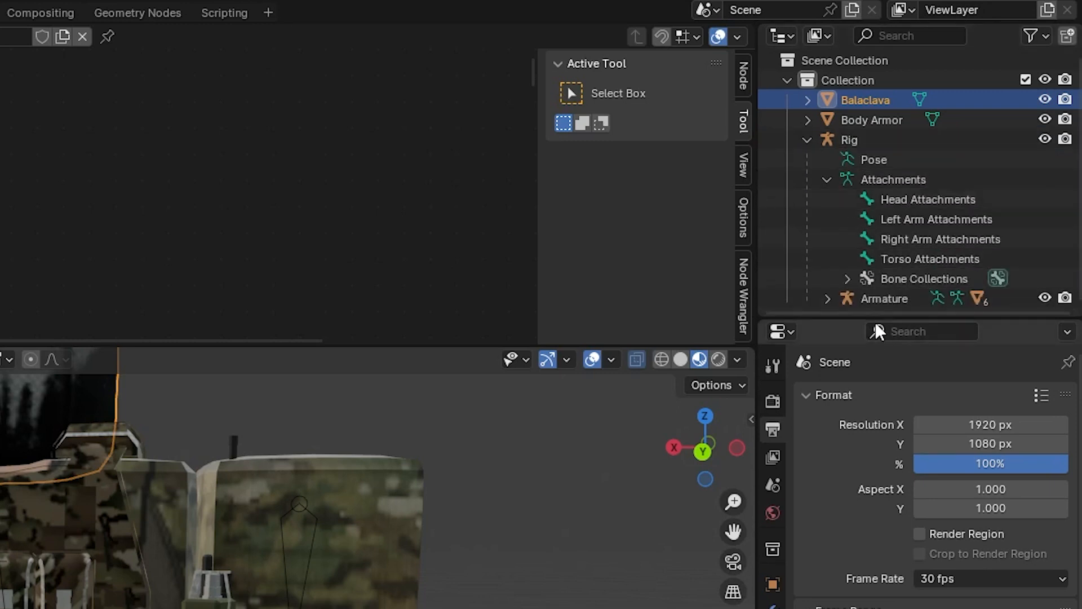
left_click_drag(875, 319, 872, 350)
Look through the rig's Head, Left Arm, Right Arm and Torso Attachments bones, then clear the selection.
left_click(896, 200)
left_click(904, 220)
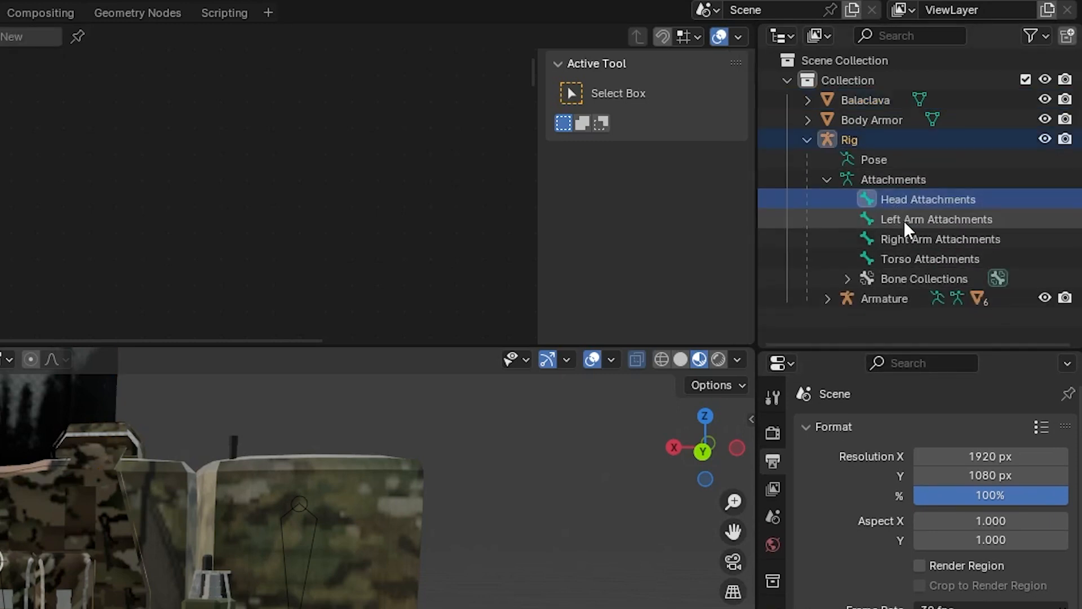
left_click(908, 238)
left_click(920, 257)
left_click(457, 468)
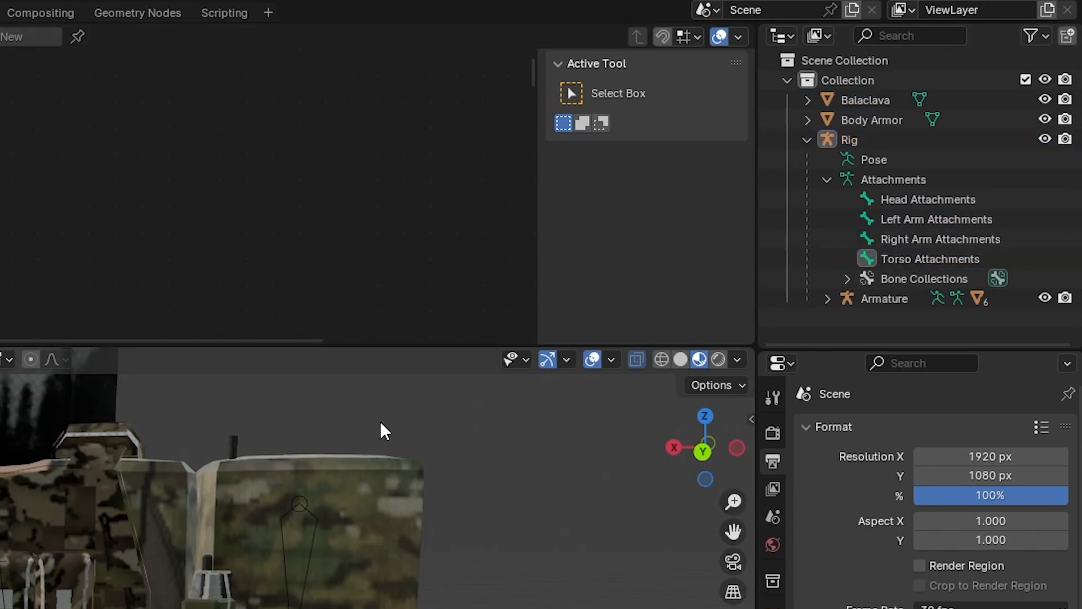
Parent the Body Armor to the Torso Attachments bone using the Bone option.
left_click(879, 116)
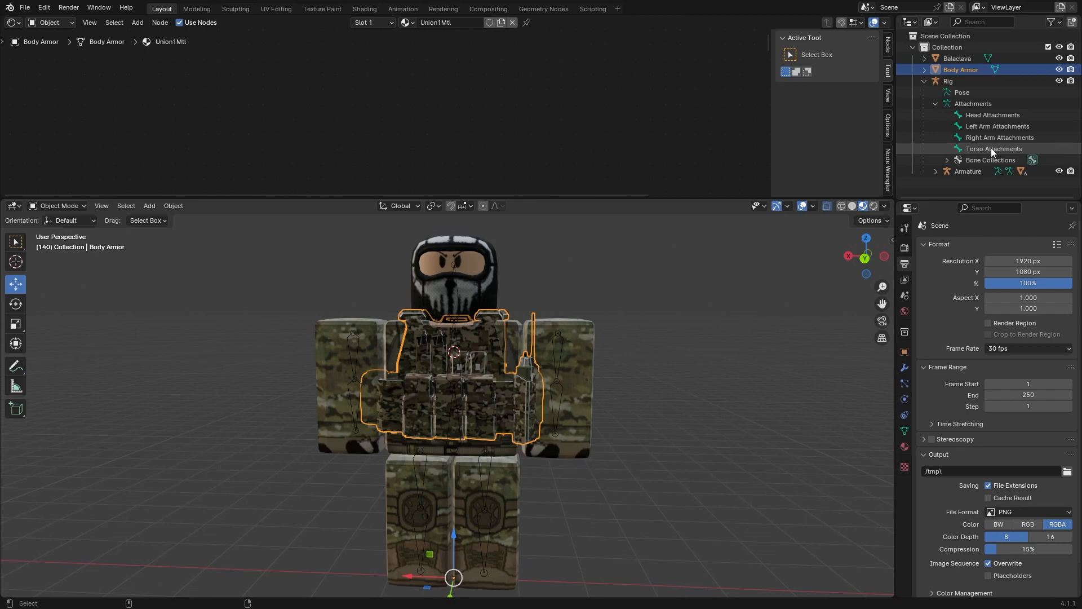
left_click(992, 149, "ctrl")
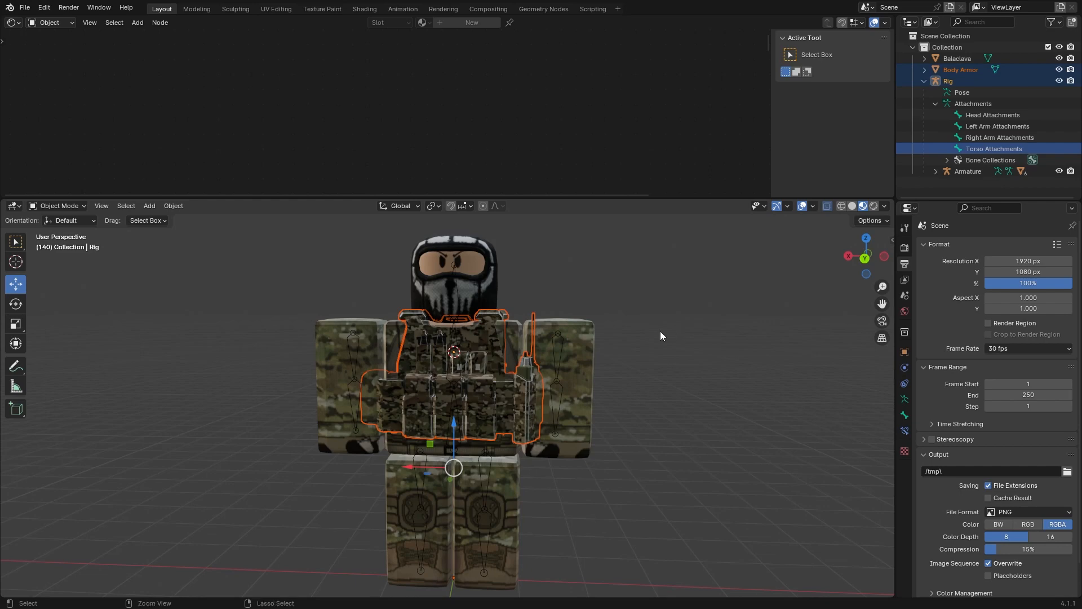
key("ctrl+p")
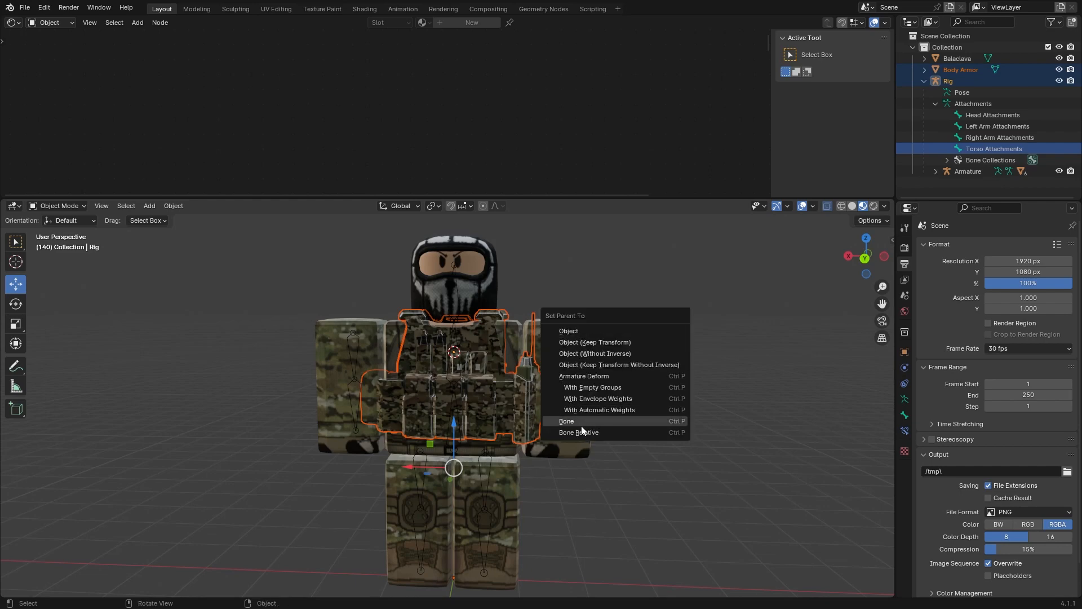
left_click(570, 422)
left_click(676, 352)
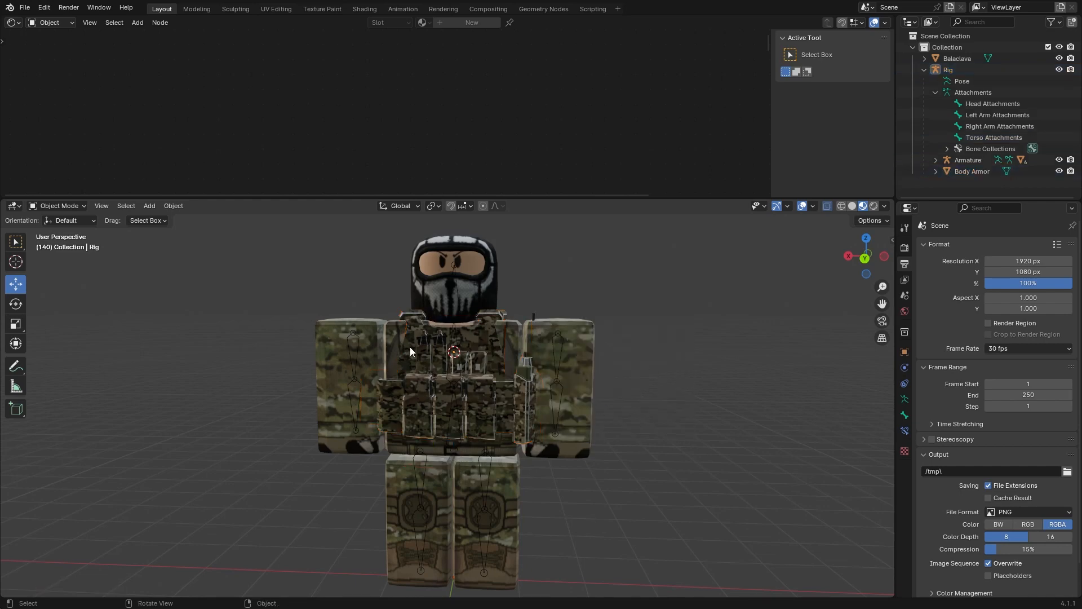
Test the armor's attachment by posing the lower torso bone in Pose Mode, undo it, and return to Object Mode.
left_click(359, 344)
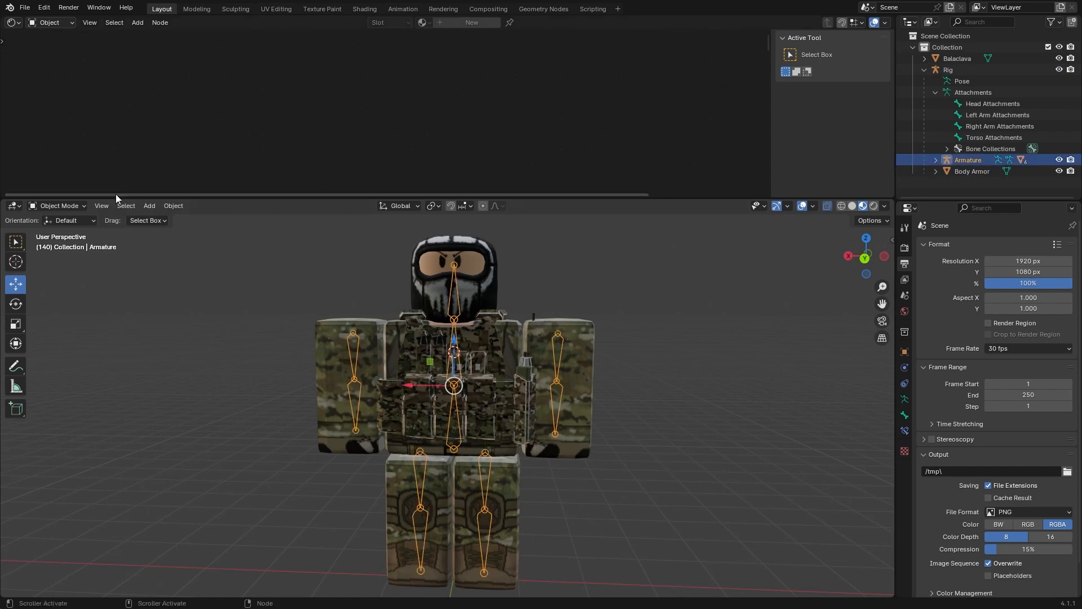
left_click(71, 204)
left_click(63, 243)
left_click(455, 375)
left_click(453, 428)
mouse_move(454, 431)
left_mouse_down()
mouse_move(478, 402)
mouse_move(449, 376)
mouse_move(389, 434)
mouse_move(355, 426)
mouse_move(497, 425)
mouse_move(459, 429)
left_mouse_up()
key("ctrl+z")
left_click(56, 205)
left_click(63, 220)
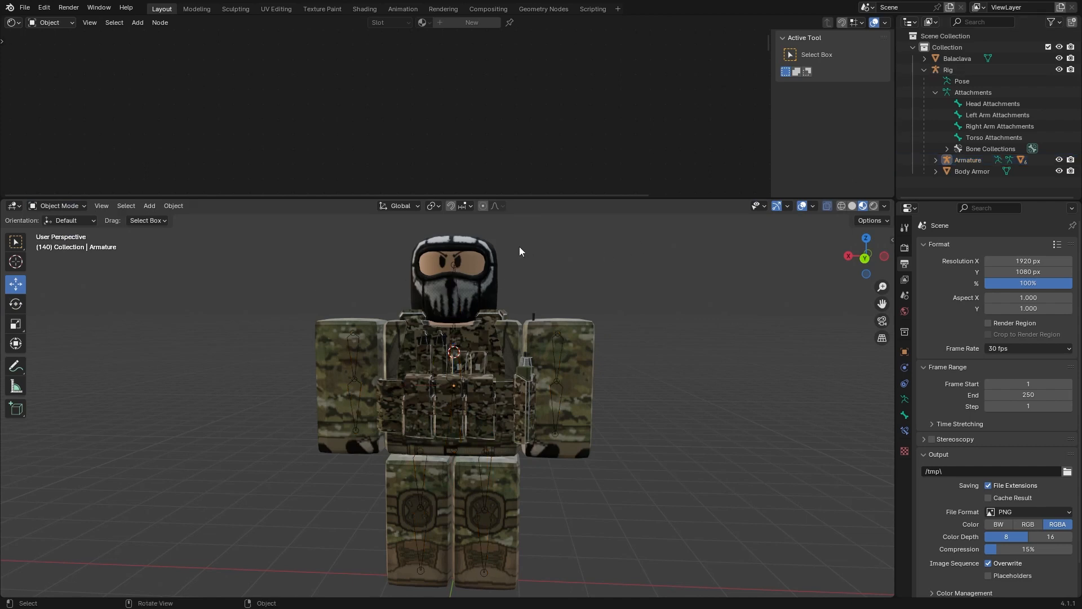
Parent the Balaclava to the Head Attachments bone using the Bone option.
left_click(962, 60)
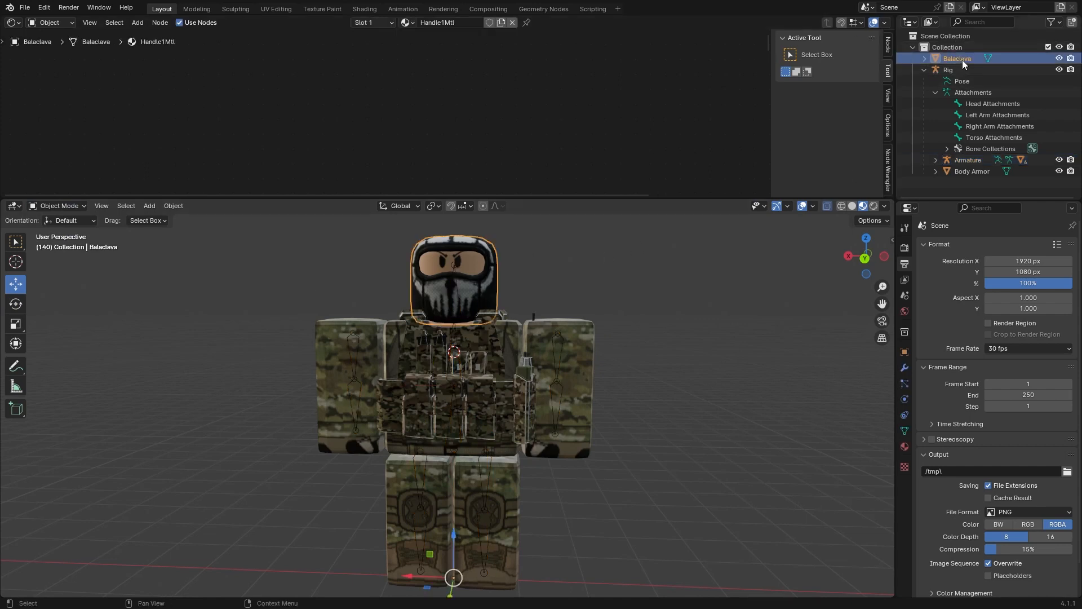
left_click(996, 104, "ctrl")
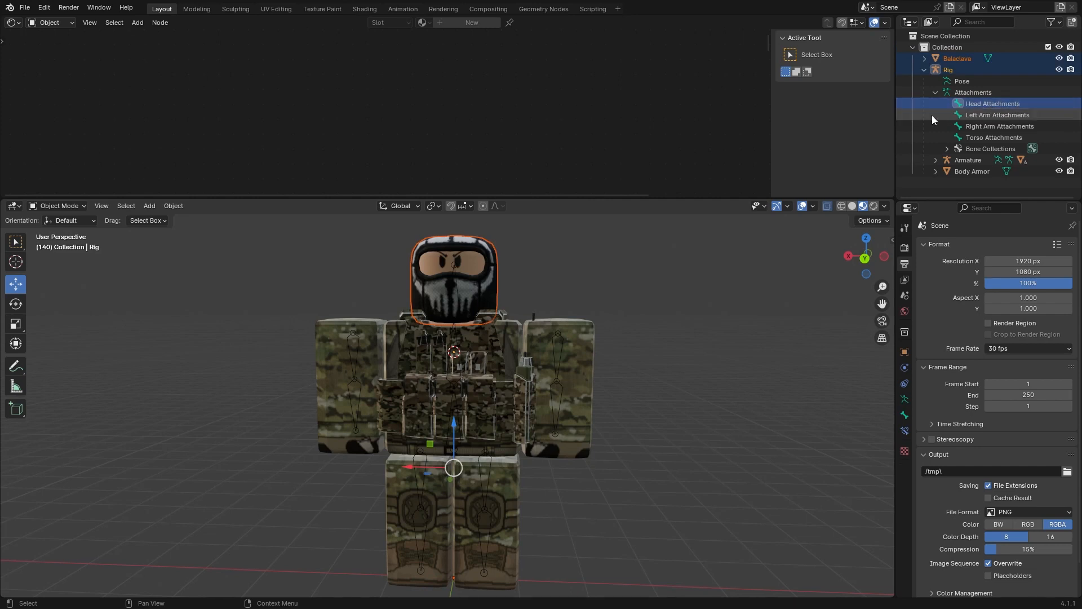
key("ctrl+p")
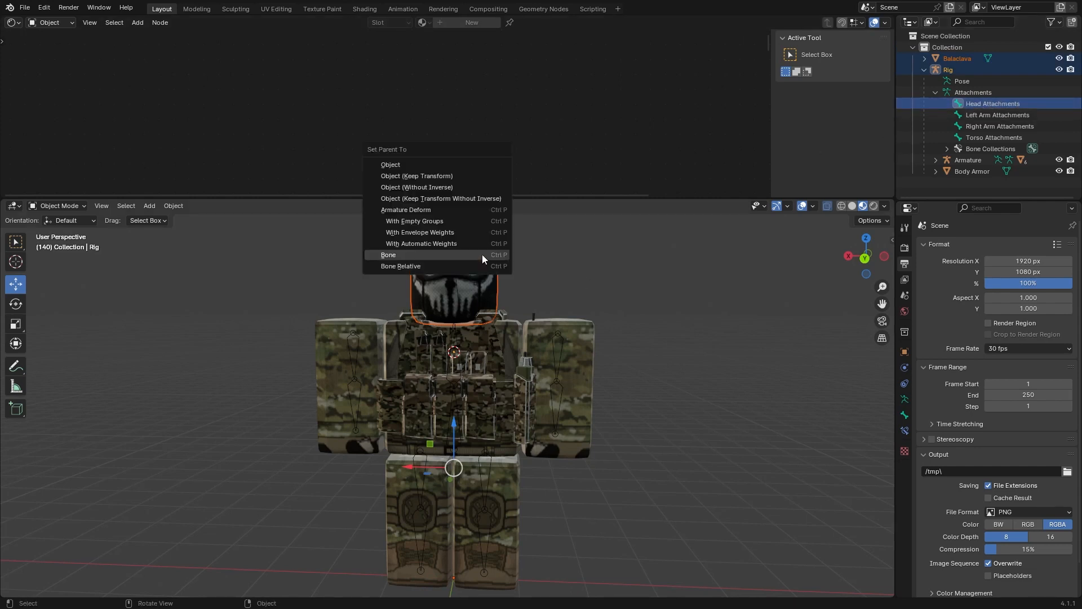
left_click(482, 255)
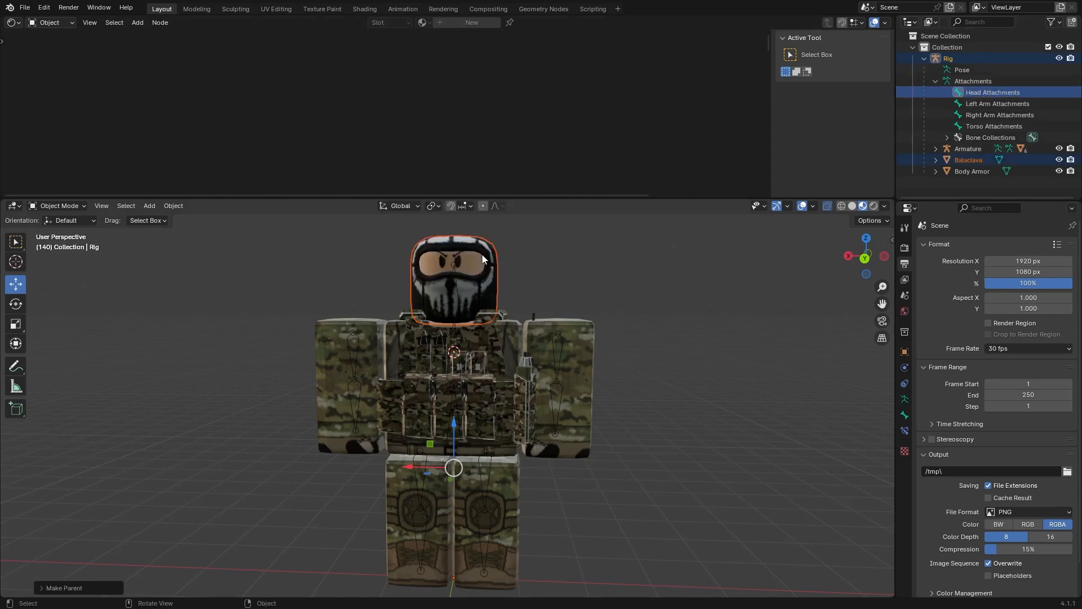
Test the balaclava's attachment by trackball-rotating the armature's head bone in Pose Mode.
left_click(557, 344)
left_click(367, 340)
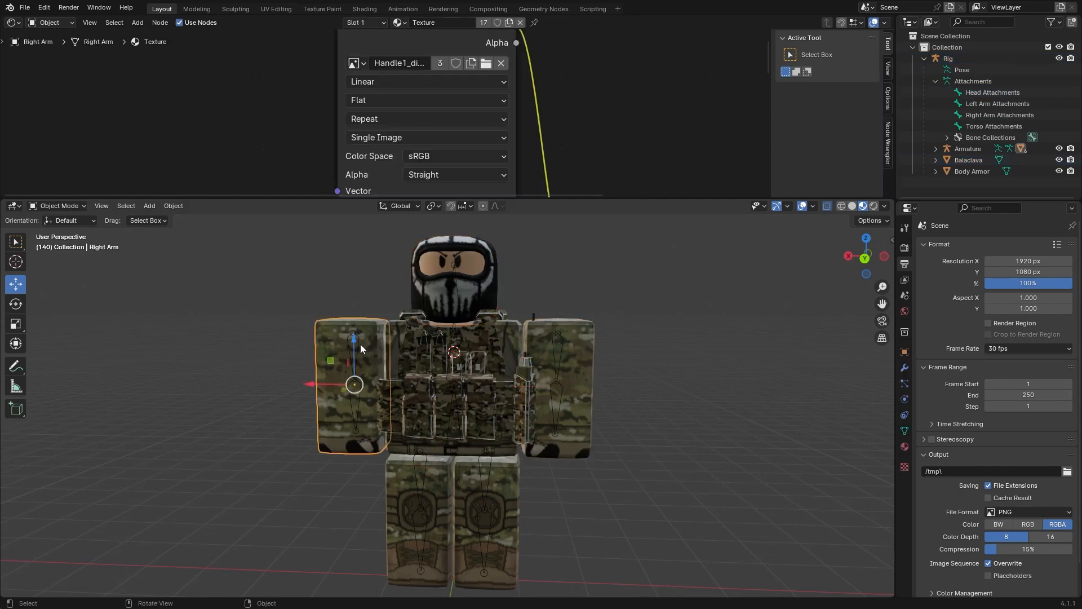
left_click(356, 341)
left_click(60, 206)
left_click(71, 248)
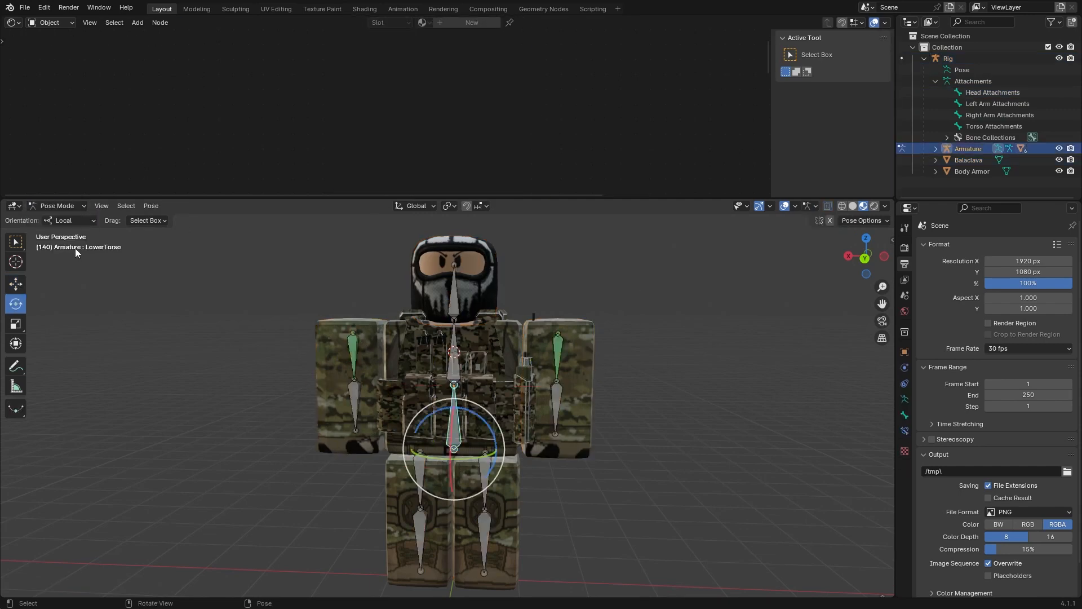
left_click(454, 290)
key("r")
key("r")
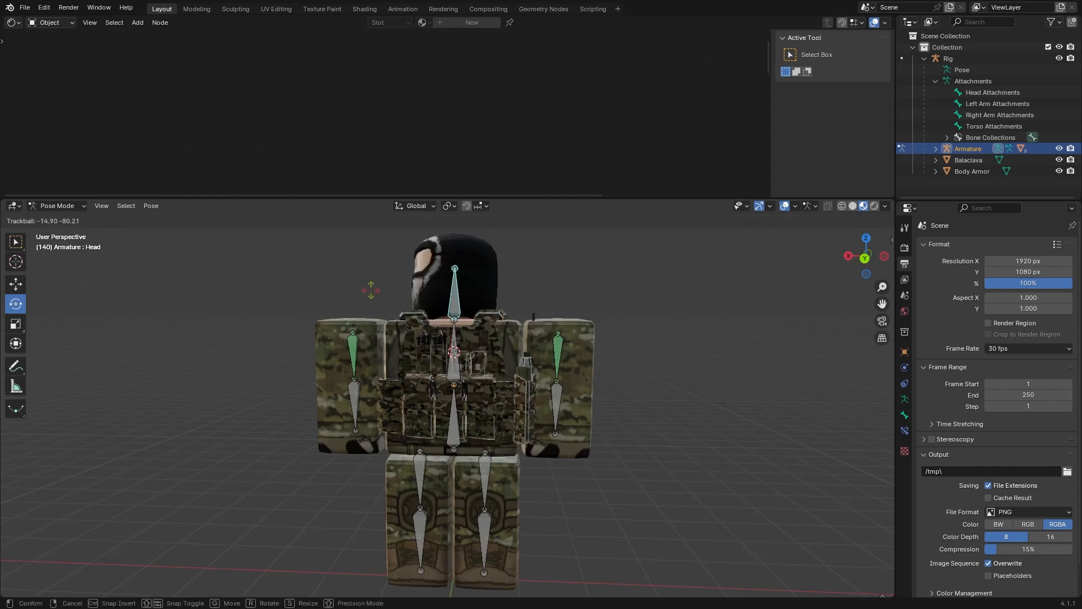
key("Return")
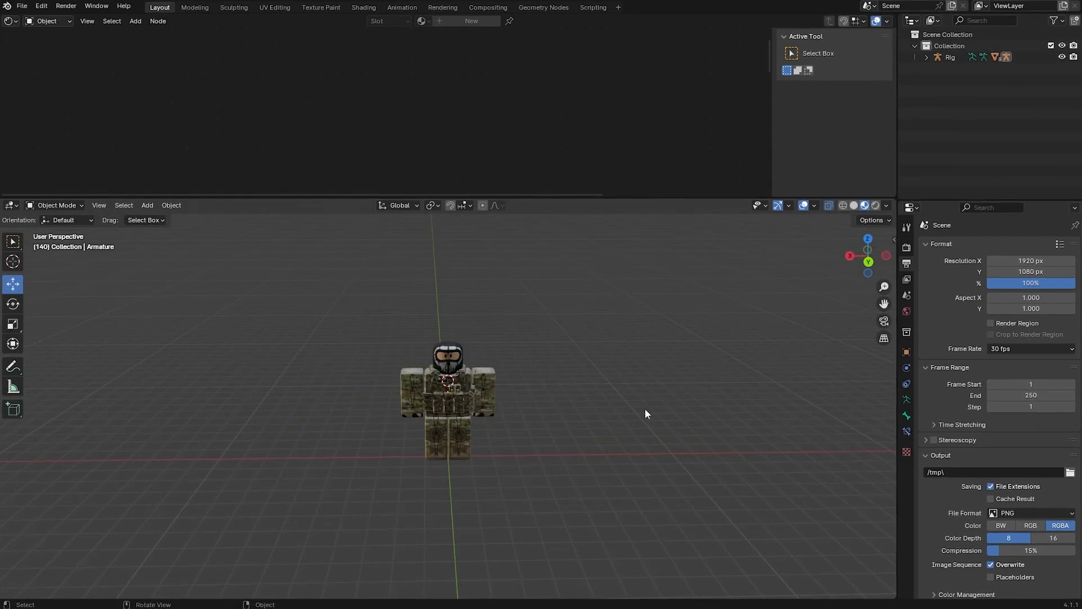
Enlarge the 3D viewport, duplicate the whole character rig, and move the copy along the X axis clear of the original.
scroll(645, 408, "up", 3)
left_click_drag(529, 197, 530, 72)
left_click_drag(290, 239, 656, 509)
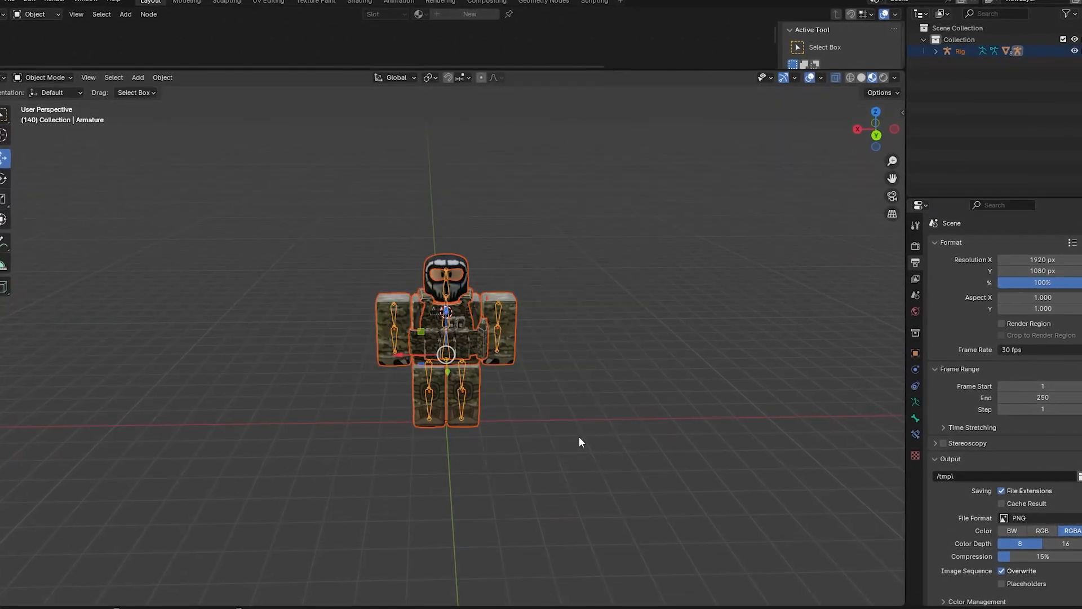
key("shift+d")
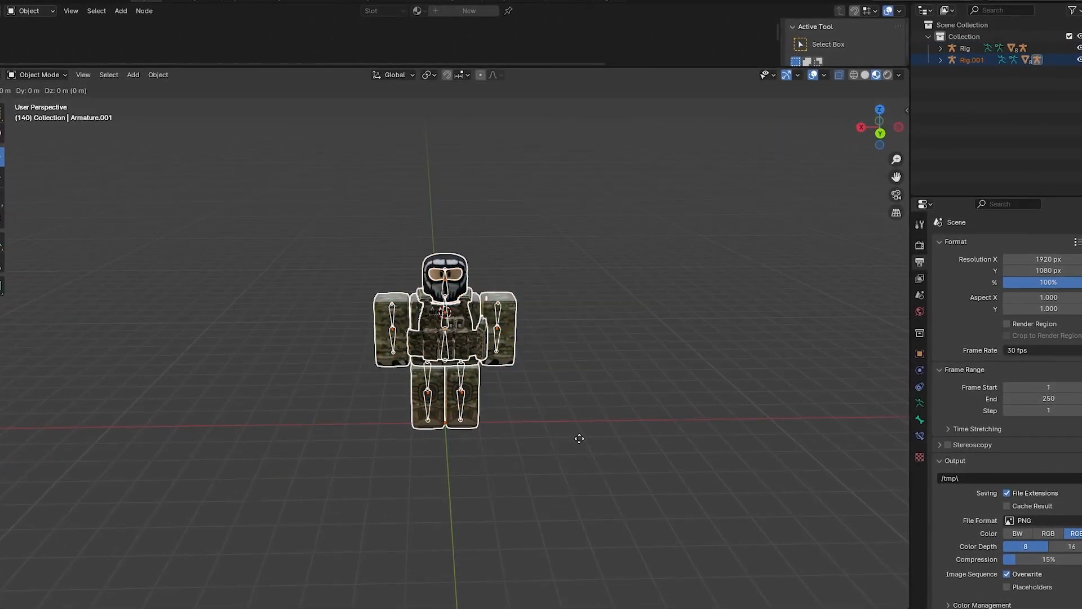
key("x")
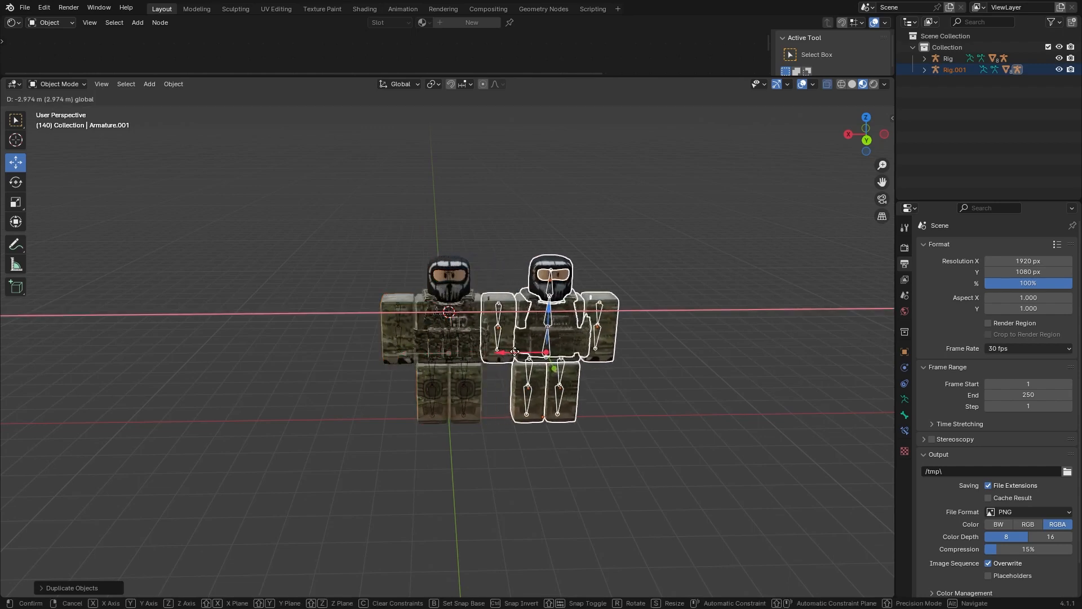
left_click(800, 361)
middle_click_drag(806, 360, 751, 347)
left_click_drag(705, 359, 602, 357)
left_click(671, 291)
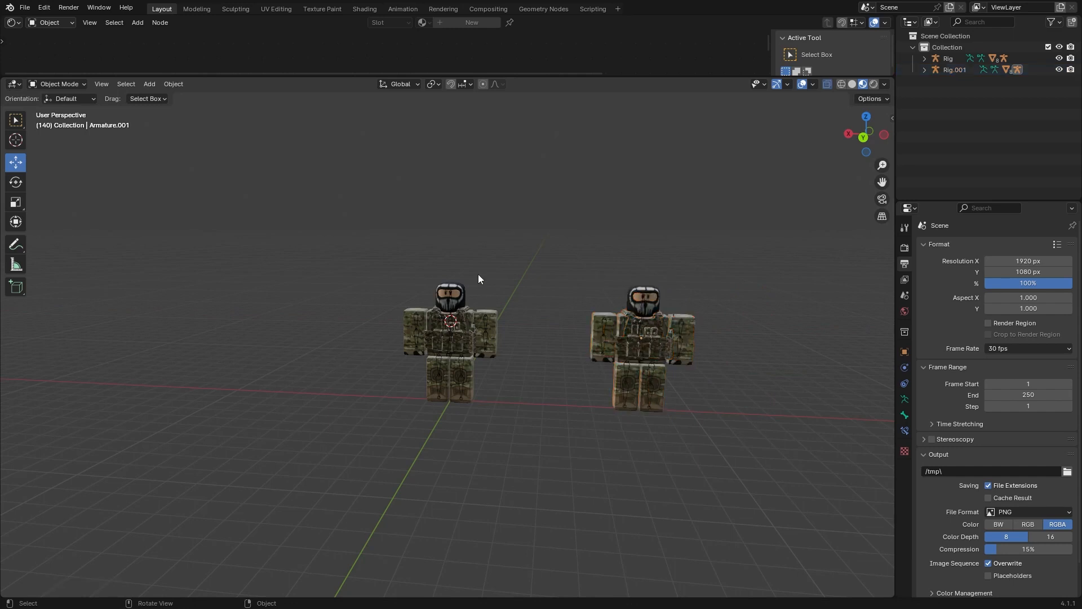
Select the original and duplicated rigs' heads in turn to compare which material each one uses.
scroll(541, 263, "up", 4)
left_click(455, 251)
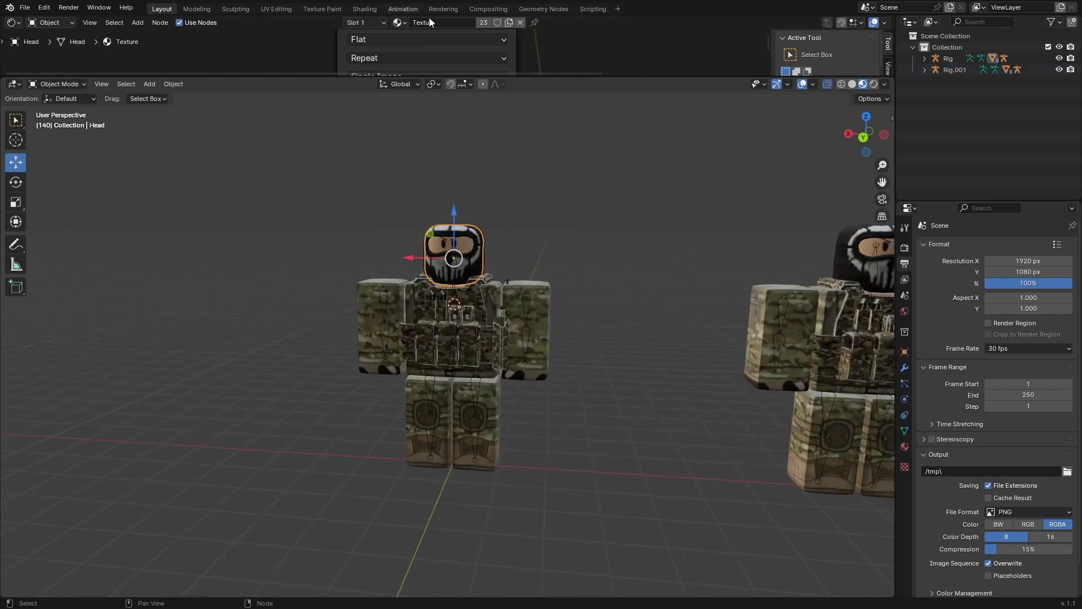
left_click_drag(373, 78, 377, 134)
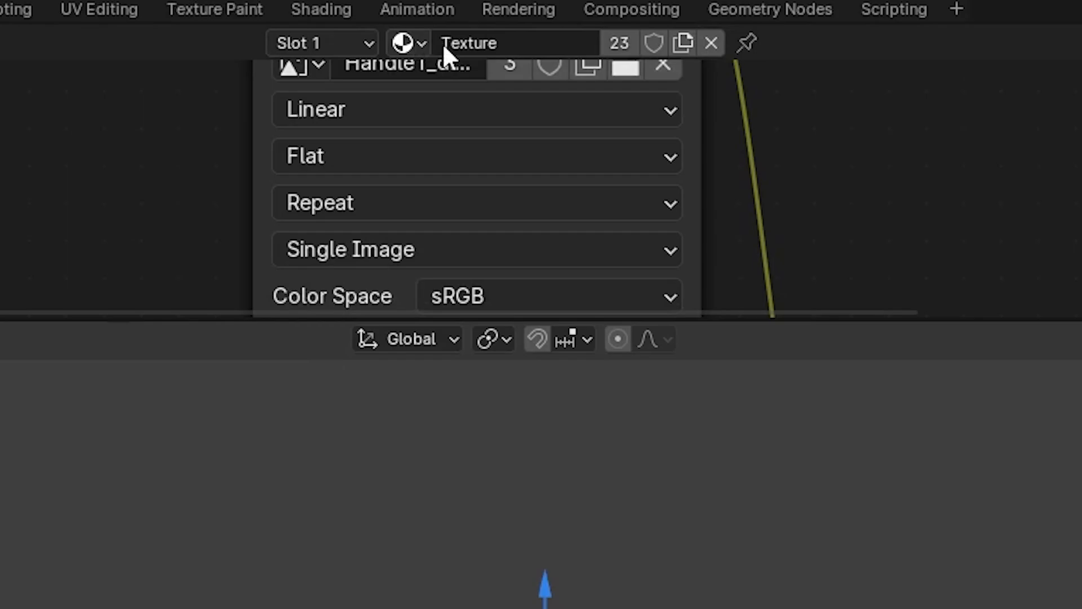
left_click(496, 44)
left_click(867, 275)
left_click(867, 275)
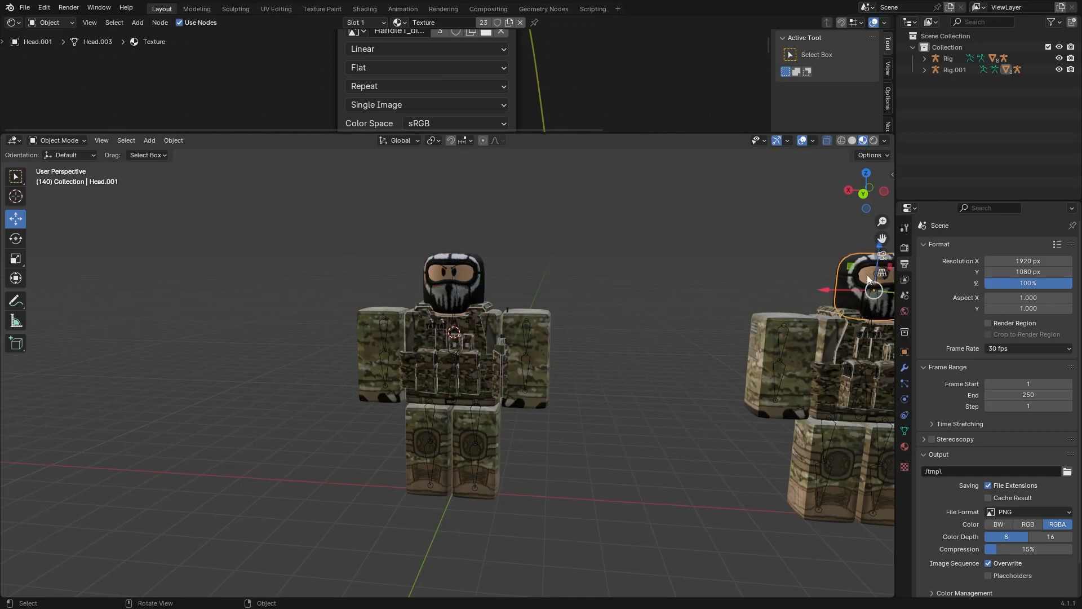
middle_click_drag(615, 275, 627, 277)
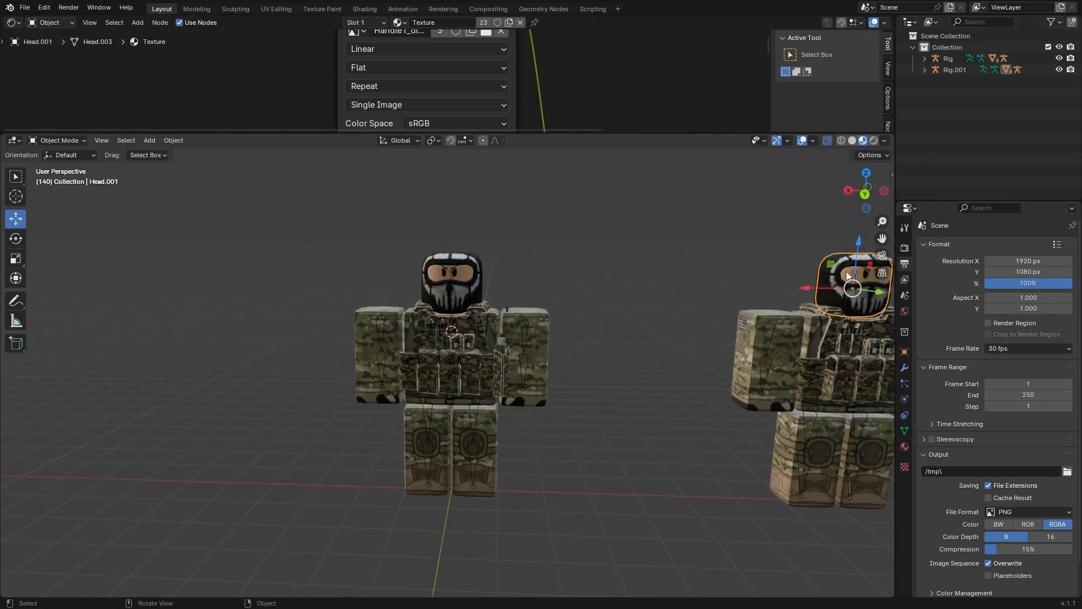
Make the material on the original rig's head a single-user copy so it is independent of the duplicate.
scroll(429, 78, "up", 1)
left_click(458, 22)
left_click(426, 23)
left_click(484, 295)
left_click(471, 275)
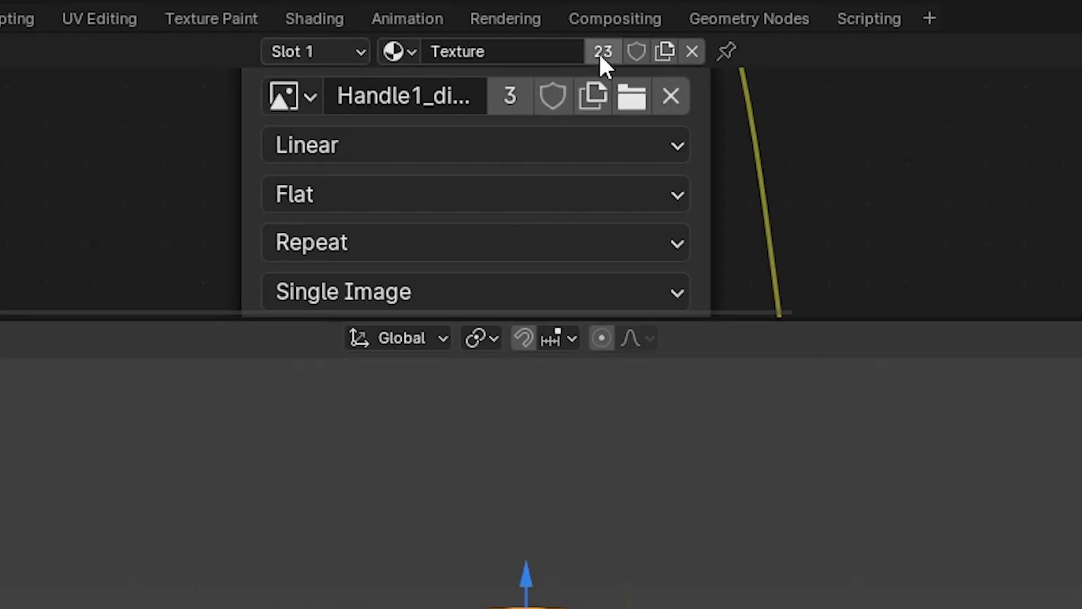
left_click(603, 51)
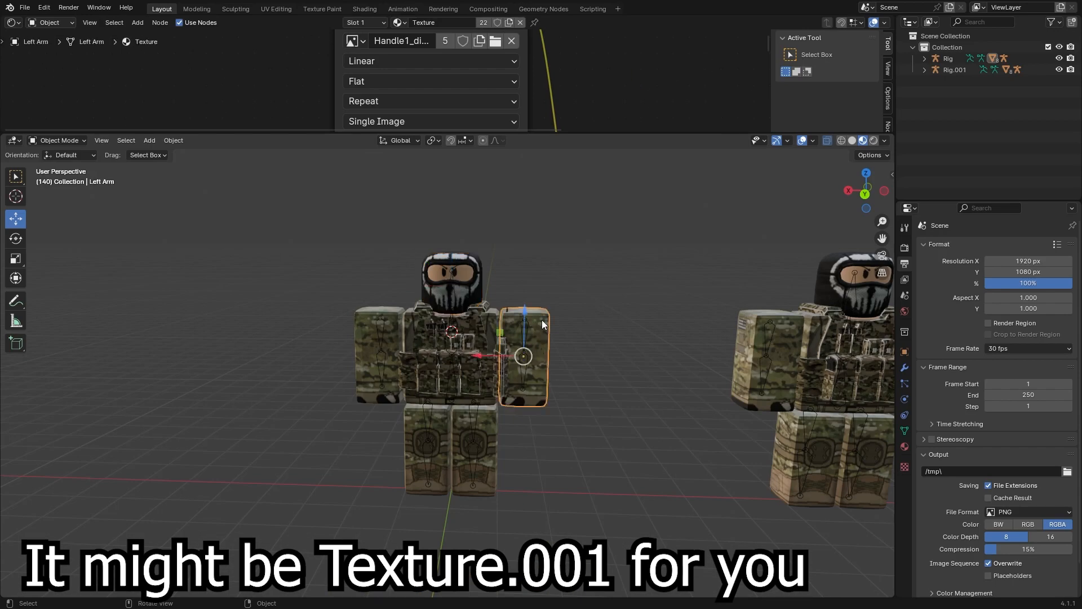
Assign the Texture.002 material to the original rig's Left Arm.
left_click(542, 319)
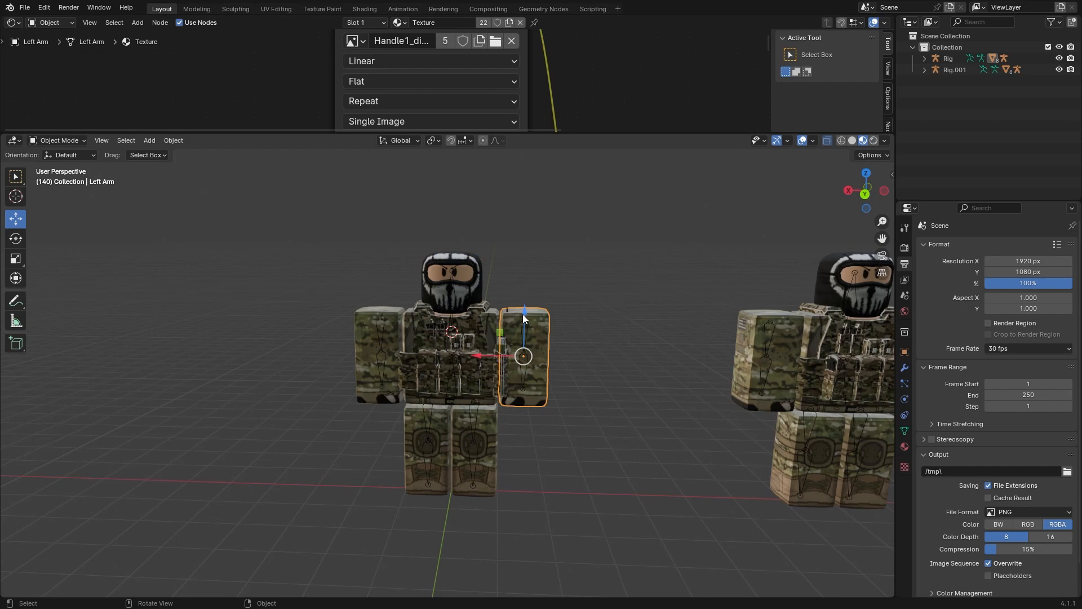
left_click(398, 23)
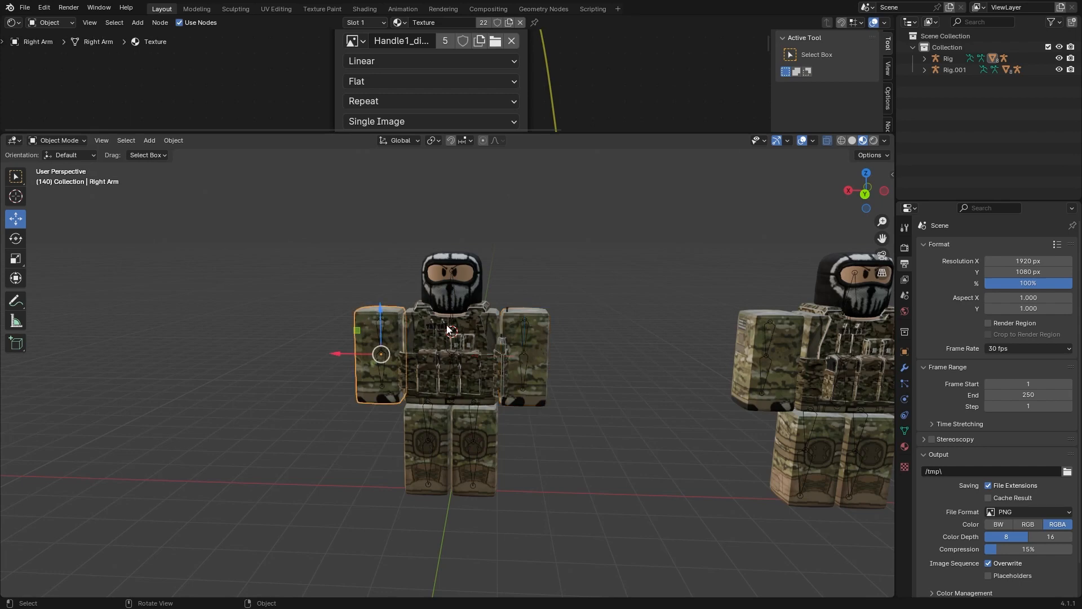
left_click(495, 327)
left_click(479, 438)
left_click(542, 334)
left_click(404, 22)
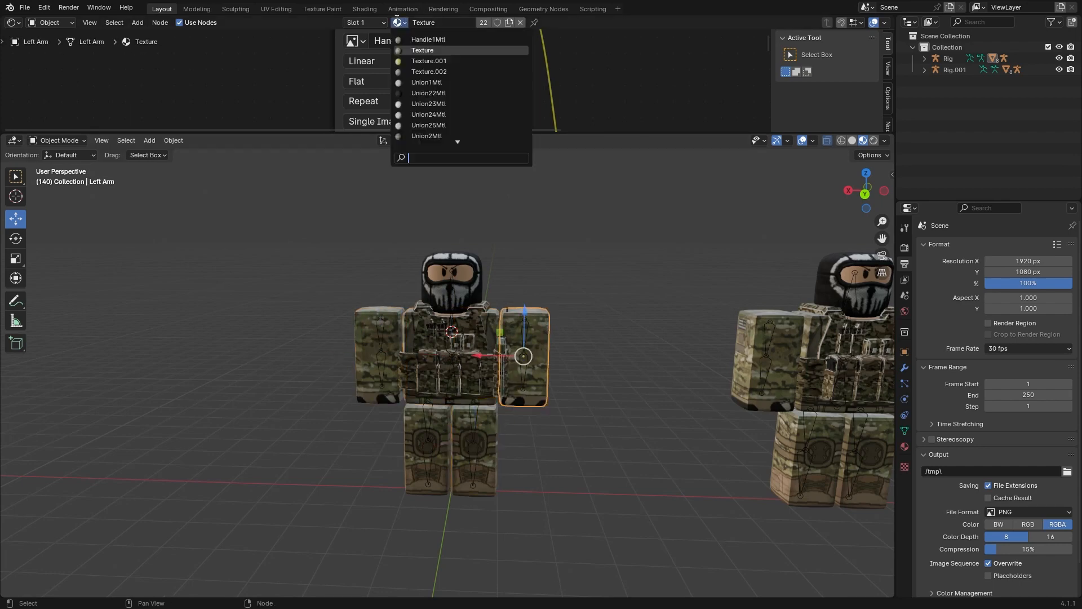
left_click(437, 71)
Assign the Texture.002 material to the original rig's Right Arm.
left_click(453, 279)
left_click(539, 325)
left_click(395, 319)
left_click(401, 23)
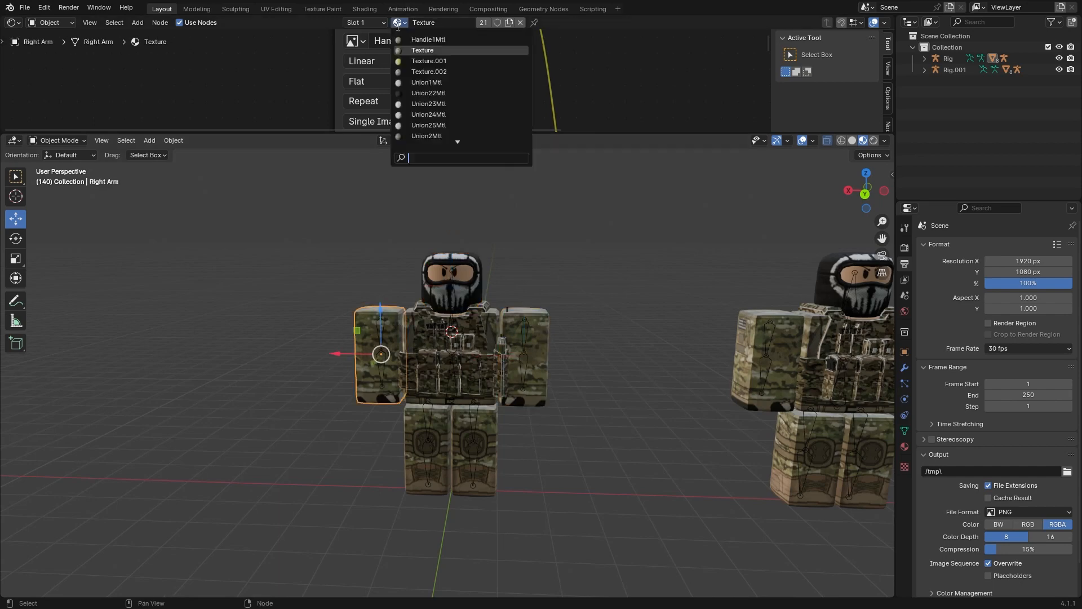
left_click(437, 71)
Assign the Texture.002 material to the original rig's Torso and both legs.
left_click(404, 323)
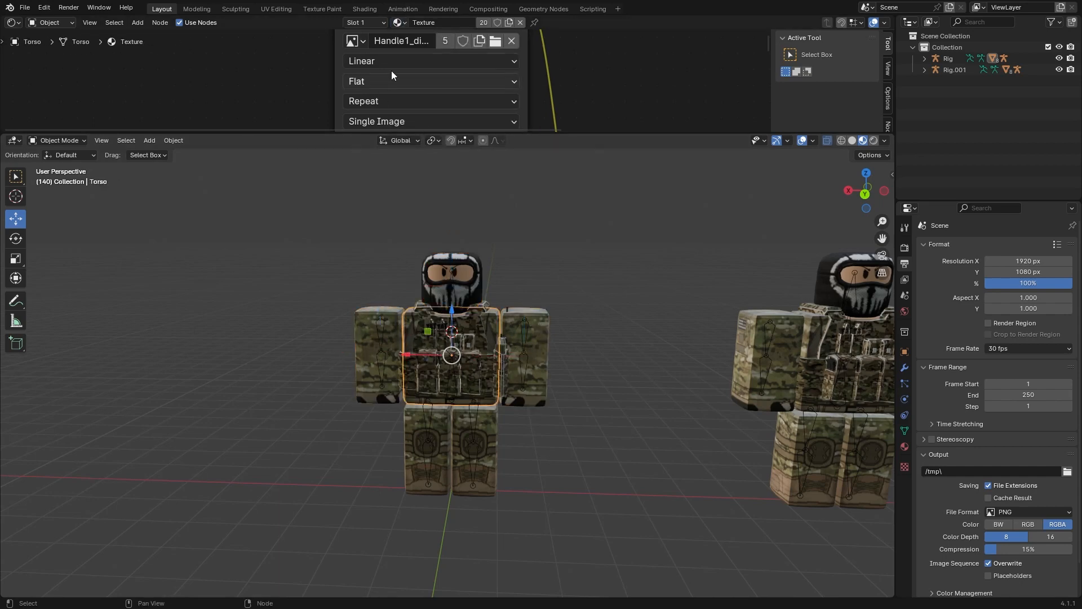
left_click(399, 23)
left_click(428, 71)
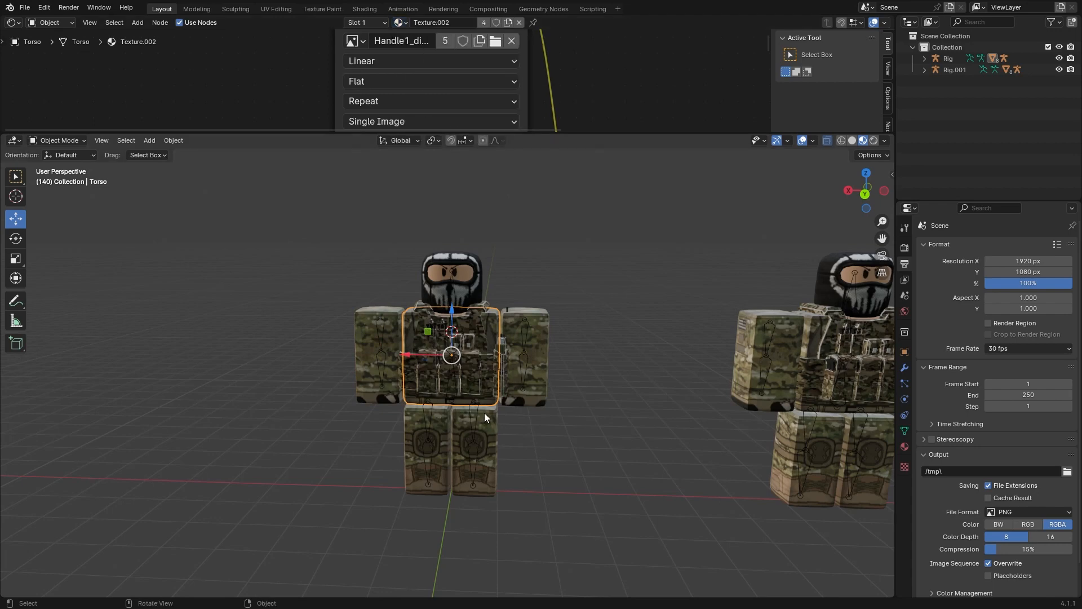
left_click(474, 429)
left_click(399, 22)
left_click(428, 72)
left_click(447, 419)
left_click(401, 22)
left_click(429, 71)
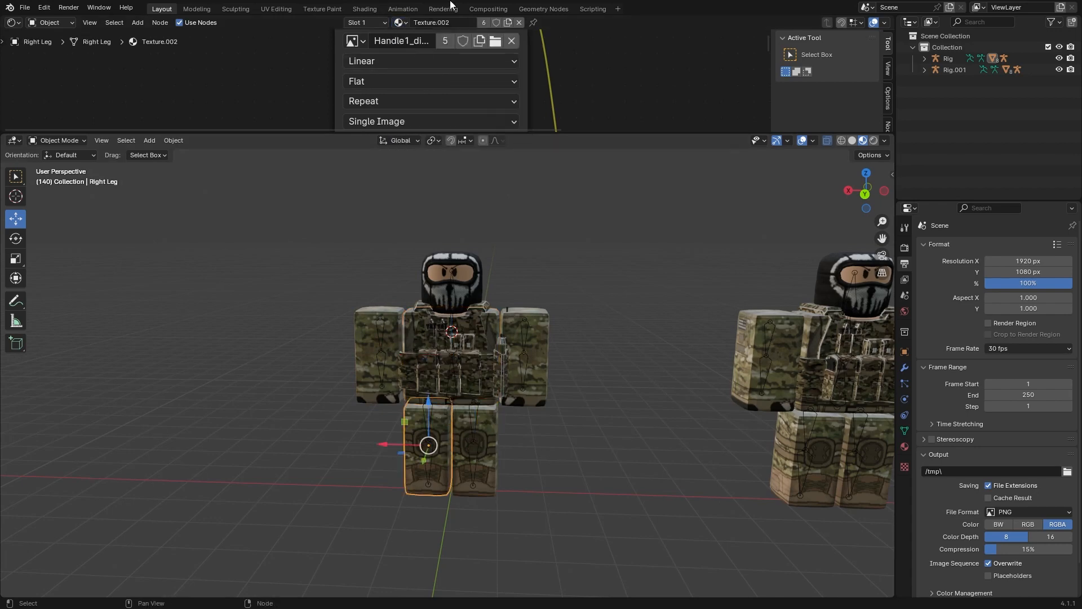
Enlarge the node editor and load Handle1_diff.png from the Char 2 folder into the image texture node of the head's Texture.002 material.
left_click_drag(578, 133, 575, 243)
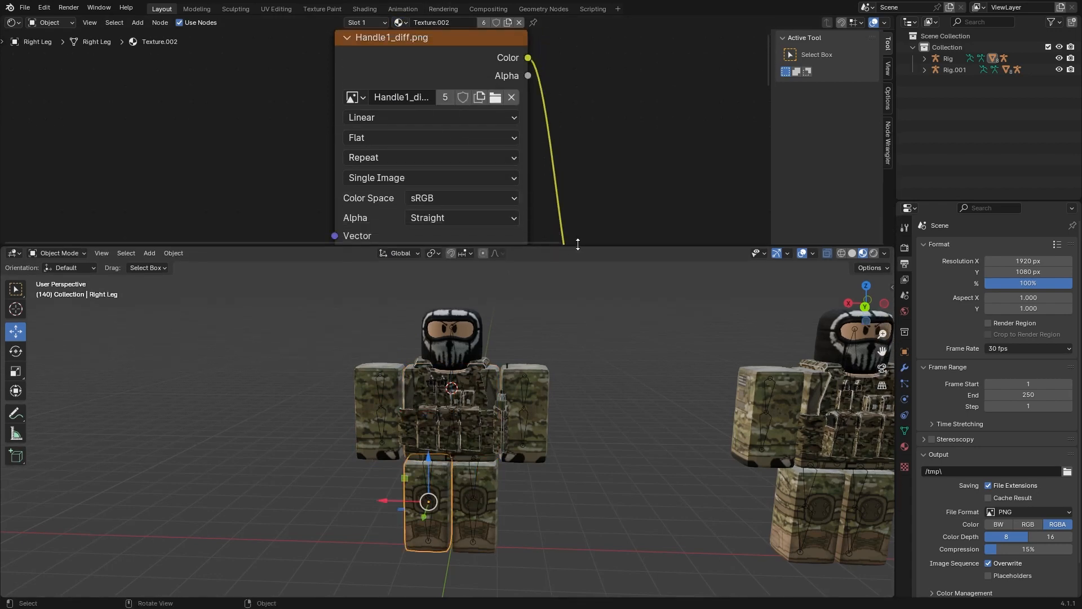
left_click(468, 326)
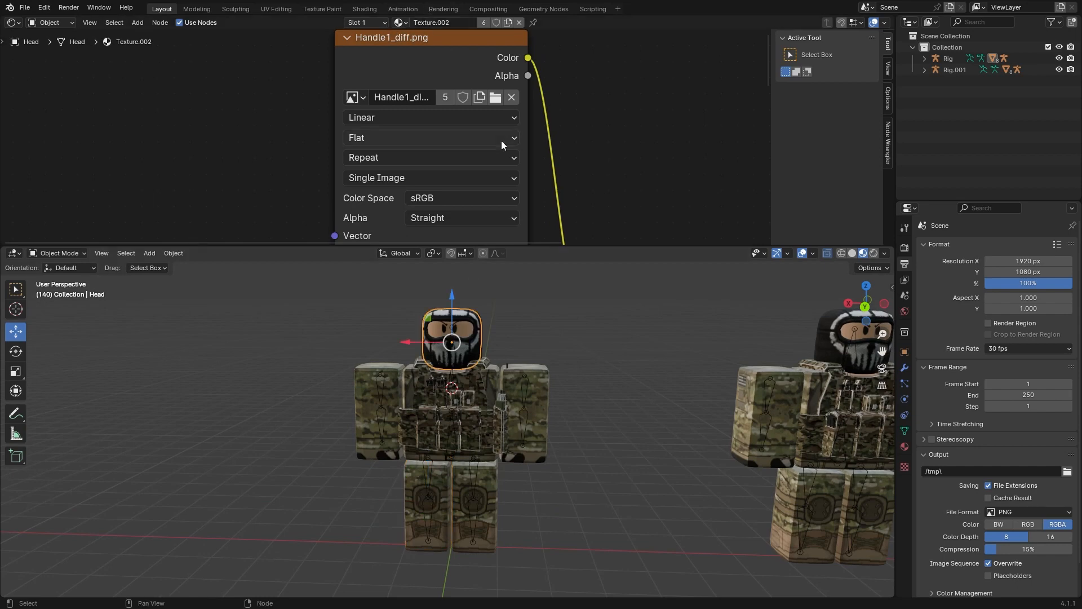
scroll(479, 135, "down", 3)
scroll(479, 134, "down", 2)
middle_click_drag(479, 92, 418, 15)
middle_click_drag(454, 109, 495, 173)
left_click(434, 128)
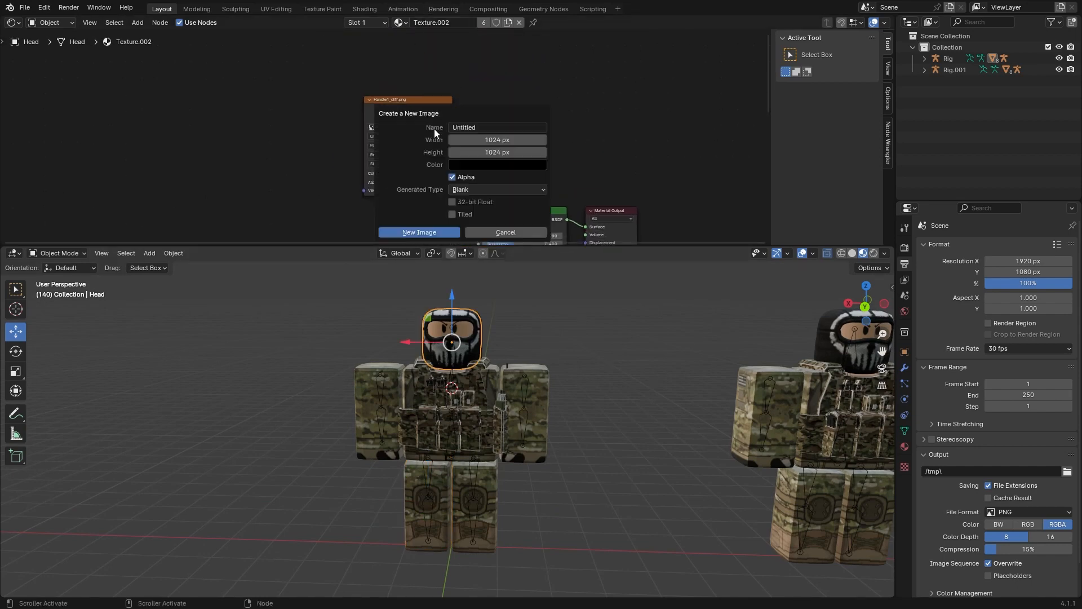
left_click(438, 131)
left_click(586, 147)
left_click_drag(591, 147, 570, 146)
key("BackSpace")
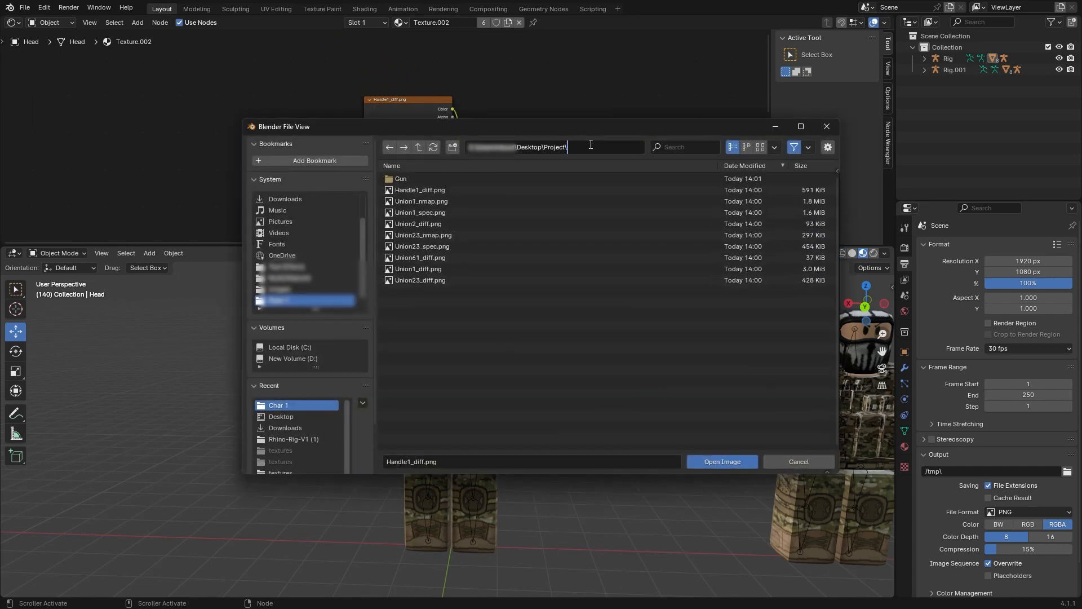
key("Return")
left_click(417, 191)
double_click(416, 192)
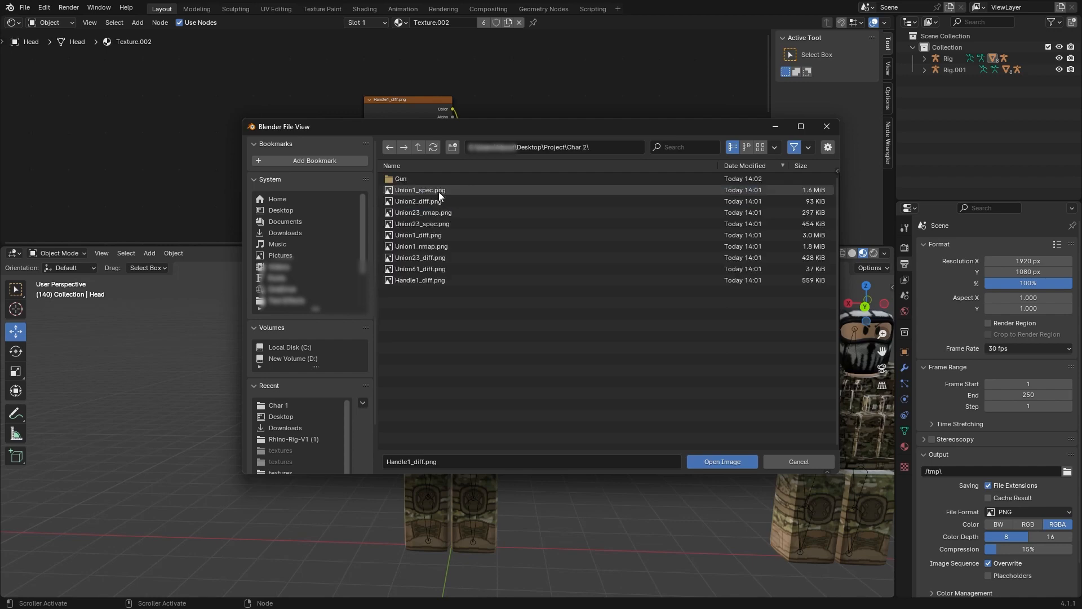
double_click(434, 281)
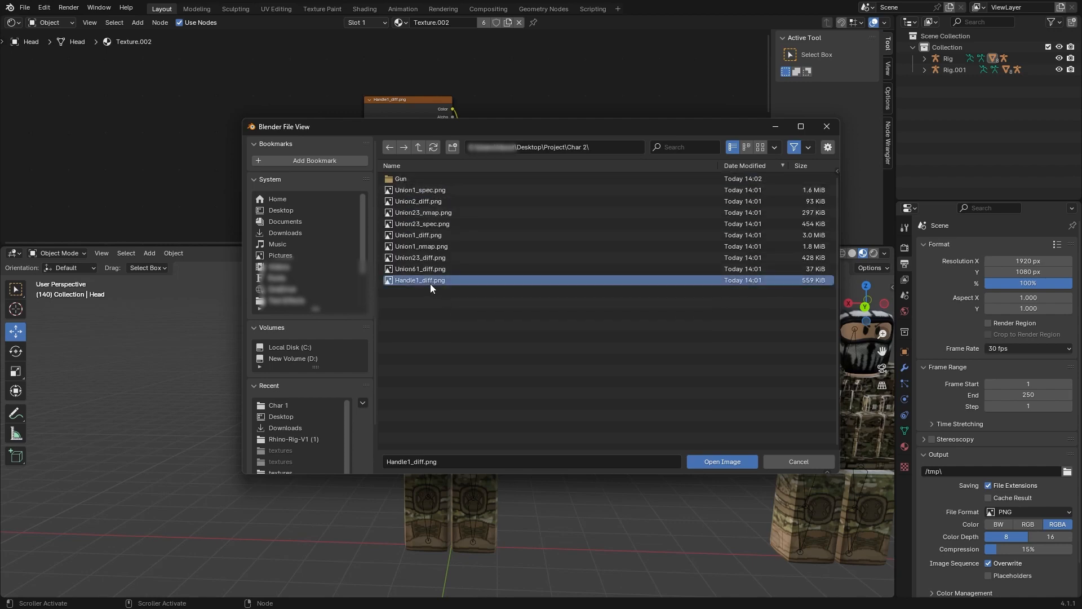
left_click(520, 318)
Try deleting the balaclavas from both rigs and undo the deletions.
middle_click_drag(505, 350, 510, 350)
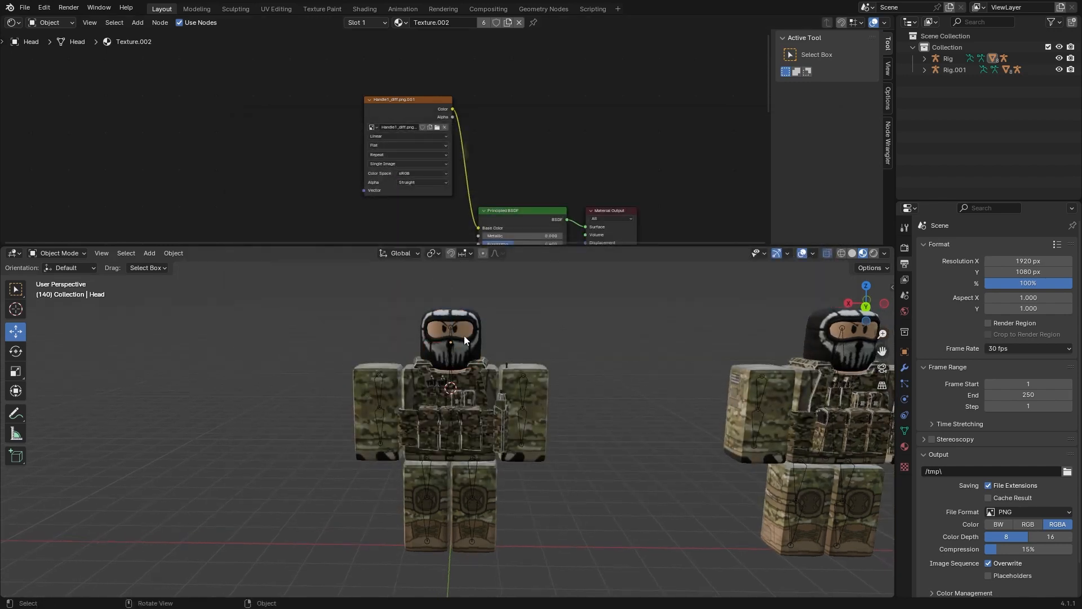
scroll(480, 337, "down", 3)
left_click(733, 360)
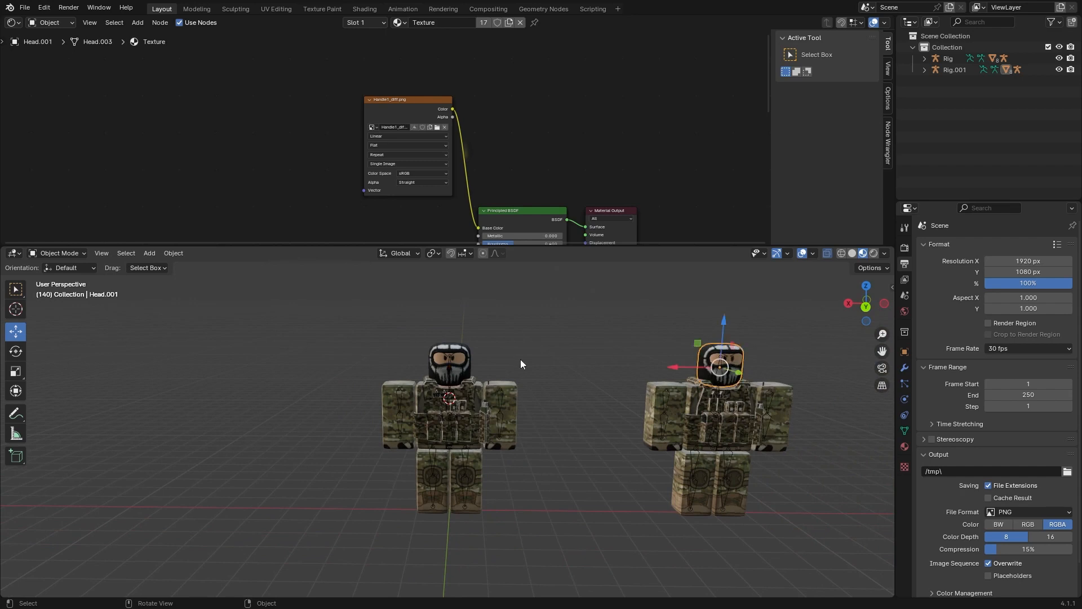
scroll(479, 363, "up", 3)
key("x")
left_click(731, 319)
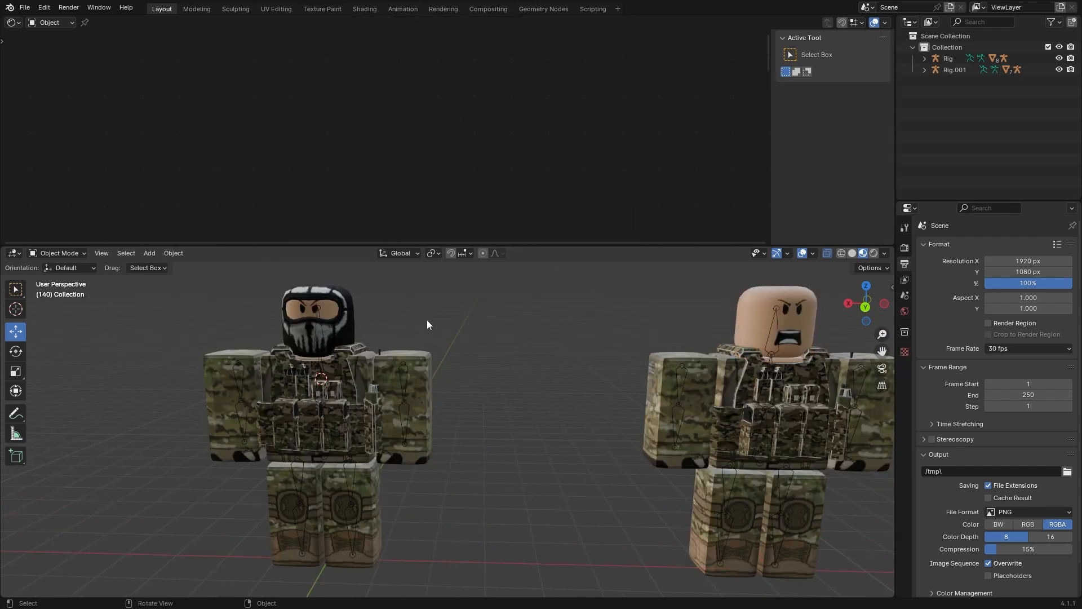
left_click(358, 320)
key("x")
left_click(353, 321)
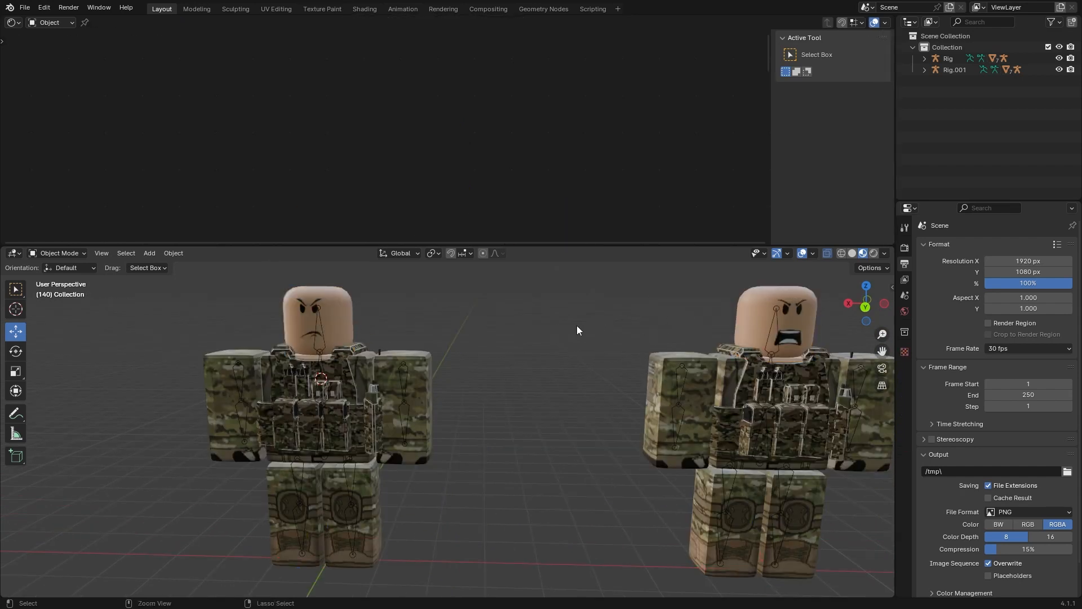
key("ctrl+z")
key("ctrl+z")
key("ctrl+z")
key("ctrl+z")
Delete the balaclava and the armor from the original rig, leaving the duplicate's gear in place.
left_click(333, 322)
key("x")
left_click(334, 326)
left_click(332, 388)
key("x")
left_click(332, 388)
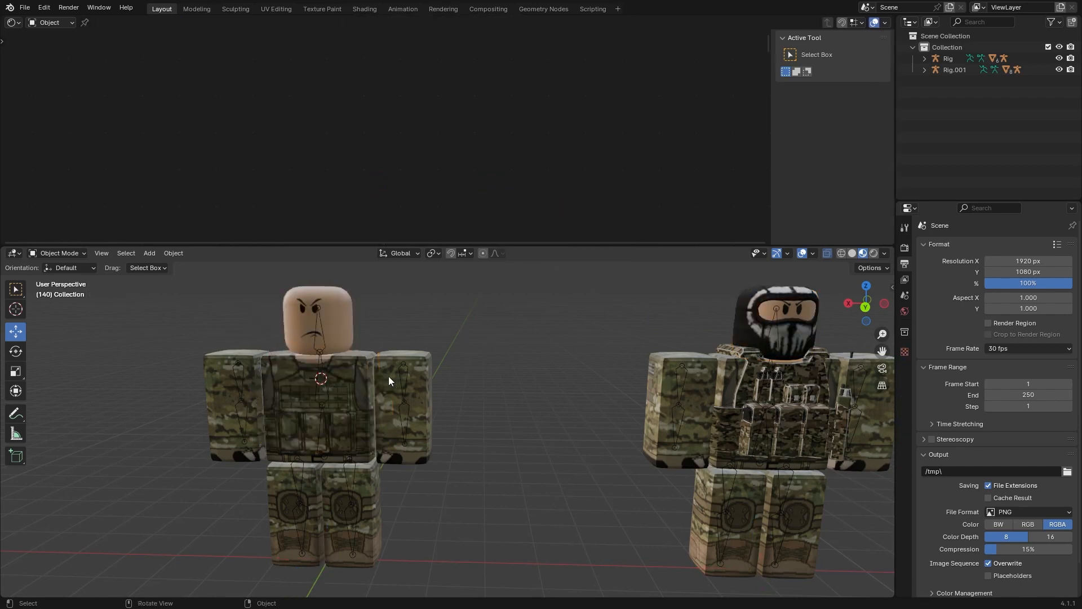
left_click(395, 361)
middle_click_drag(407, 333, 584, 320, "shift")
left_click(583, 320, "shift")
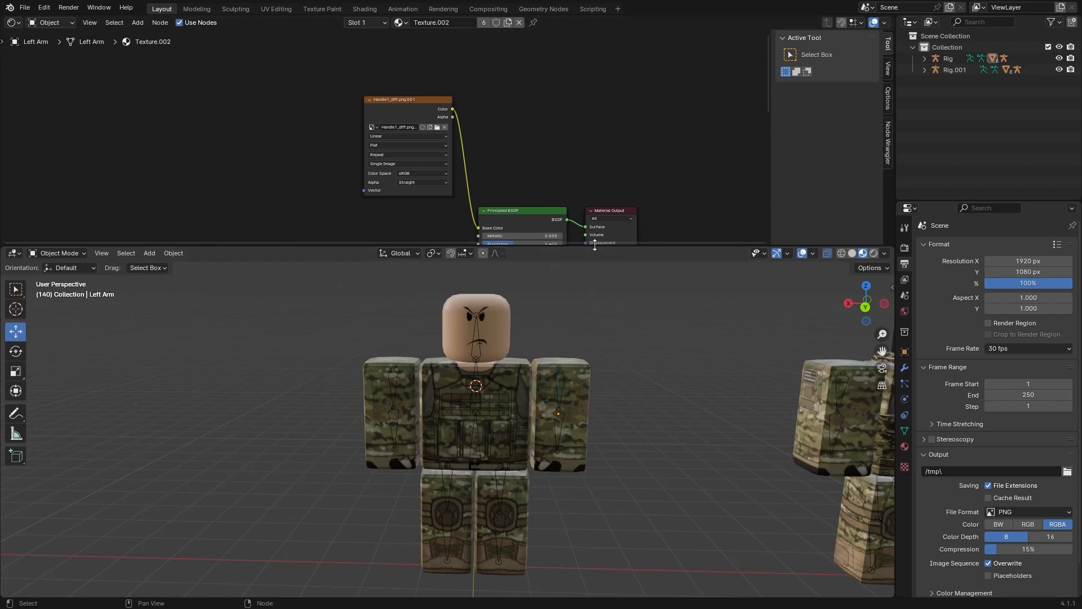
Enlarge the 3D viewport and import Armor.obj from the Char 2 folder as a Wavefront OBJ.
left_click_drag(599, 247, 598, 99)
scroll(526, 275, "down", 2)
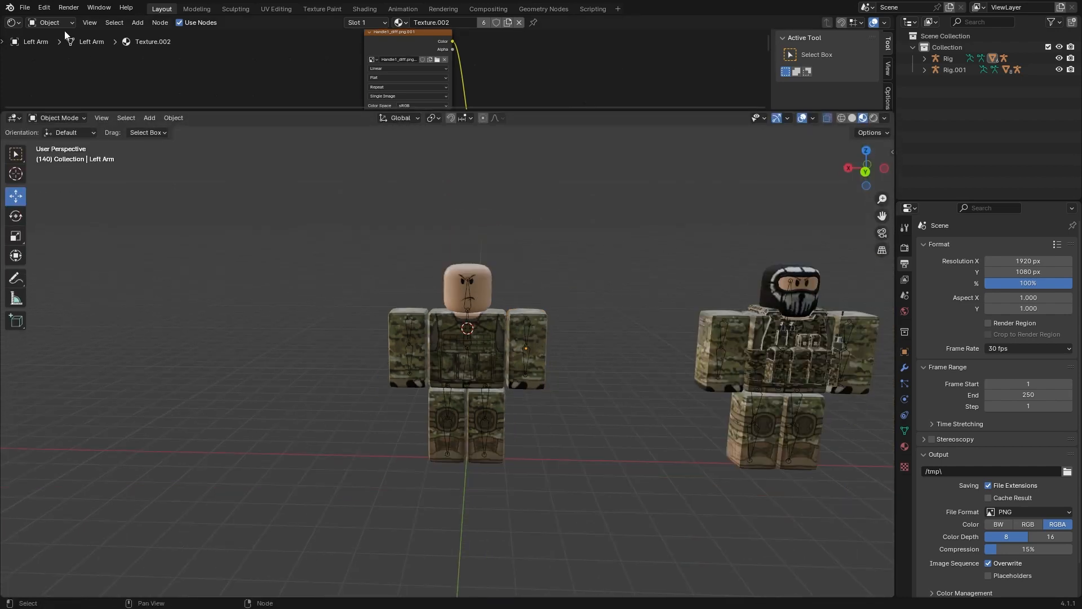
left_click(25, 7)
mouse_move(48, 169)
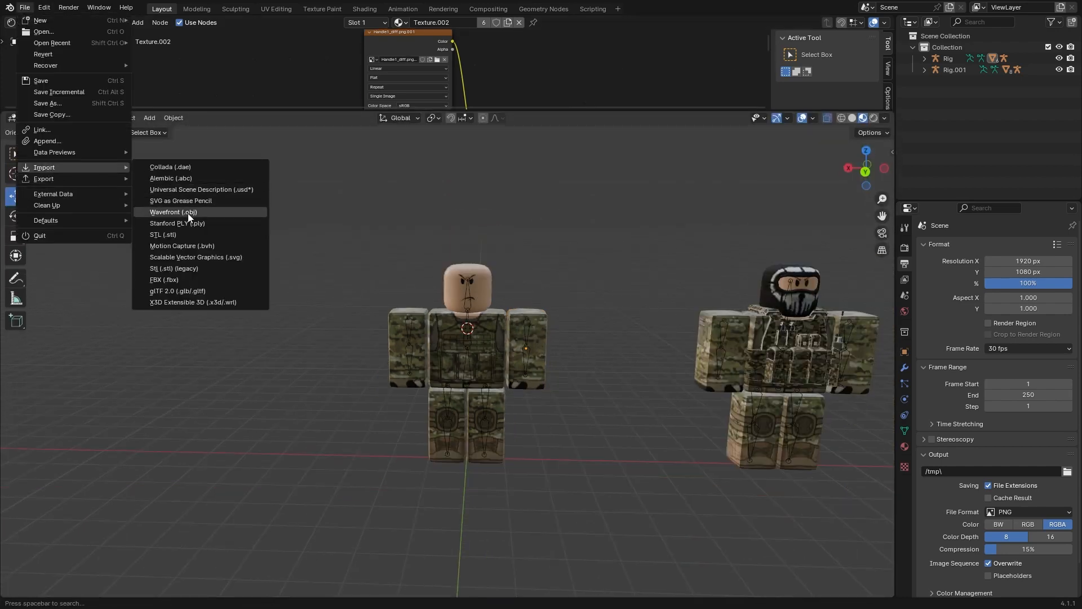
left_click(175, 213)
left_click(587, 148)
key("BackSpace")
type("2")
key("Return")
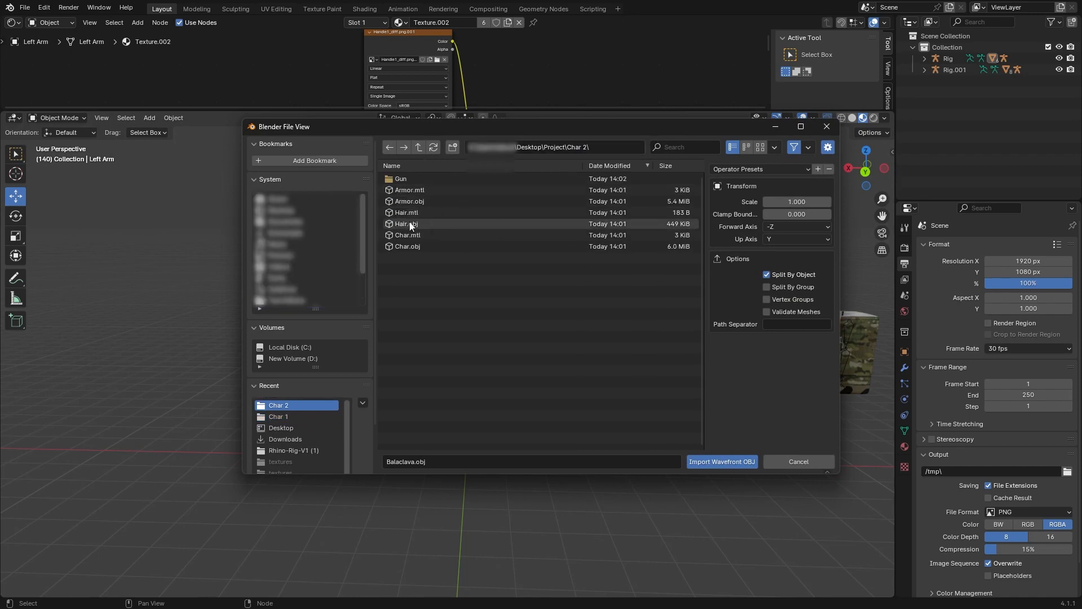
double_click(415, 203)
Import Hair.obj from the Char 2 folder as a Wavefront OBJ.
mouse_move(36, 168)
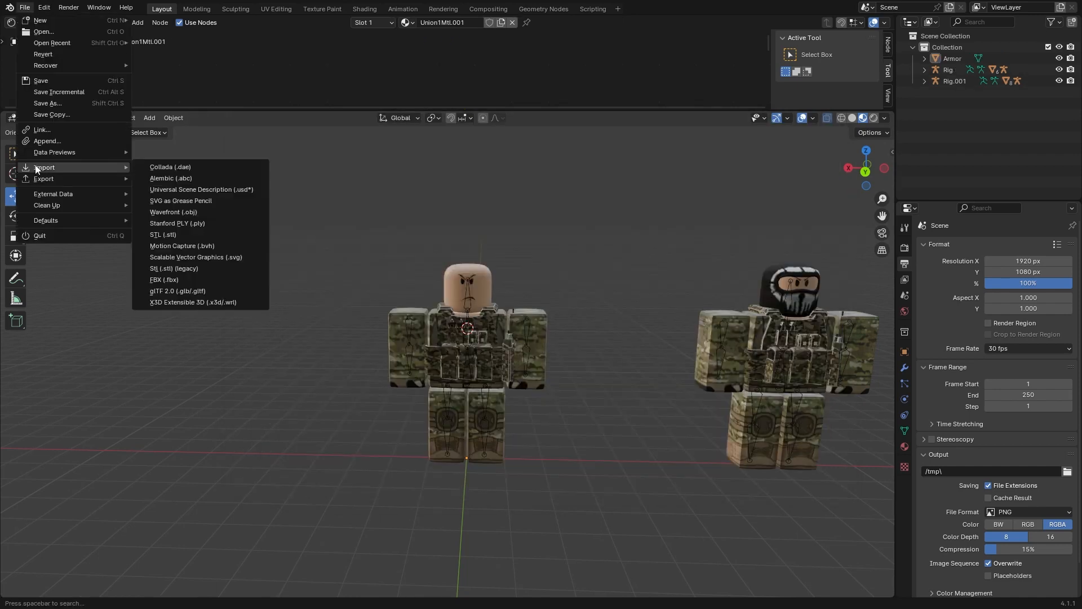
left_click(185, 211)
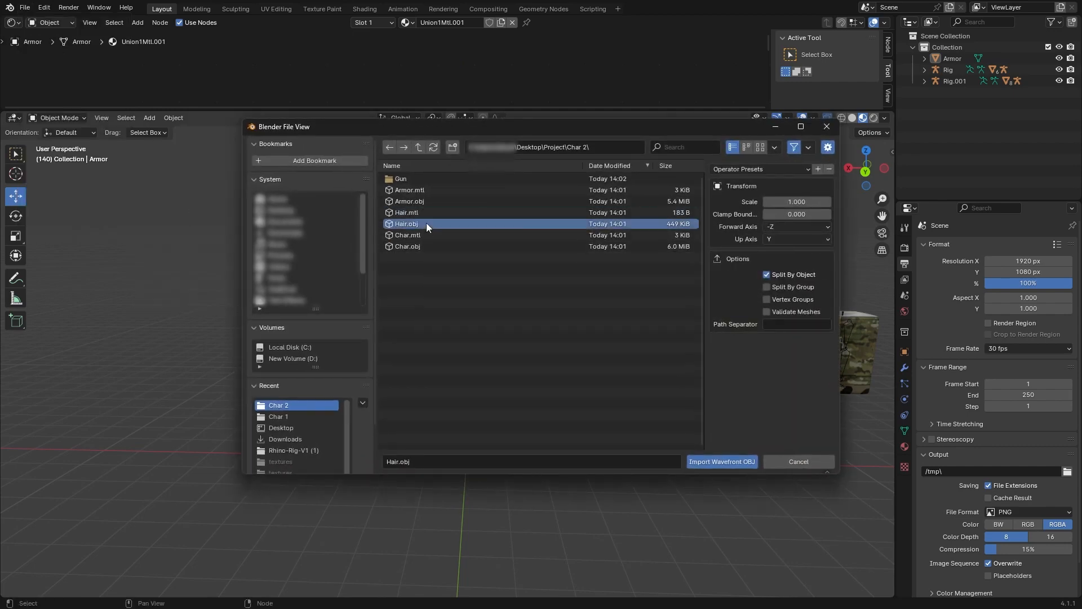
double_click(426, 223)
Expand the original Rig's hierarchy and parent the Hair to its Head Attachments bone.
left_click(968, 93)
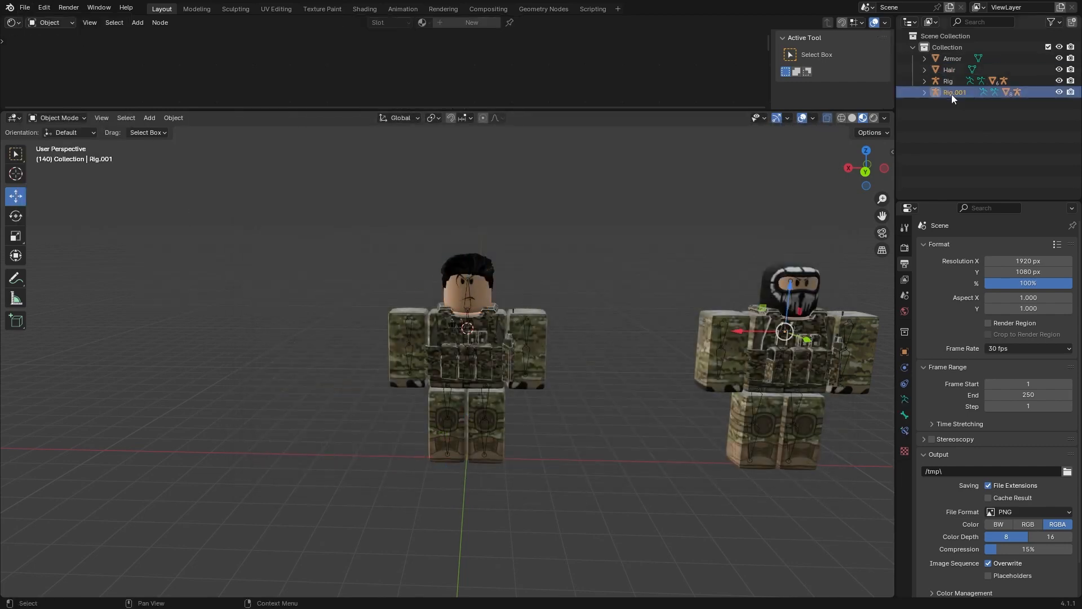
left_click(953, 82)
left_click(925, 80)
left_click(949, 70)
left_click(980, 114, "ctrl")
key("ctrl+p")
left_click(448, 296)
Parent the imported Armor to the original rig's Torso Attachments bone.
left_click(953, 59)
left_click(991, 139, "ctrl")
key("ctrl+p")
left_click(630, 242)
Test the hair's attachment by rotating the original armature's head bone in Pose Mode, and undo the rotation.
left_click(968, 148)
left_click(59, 119)
left_click(58, 153)
left_click(16, 216)
left_click(467, 366)
left_click(468, 293)
left_click_drag(467, 277, 469, 315)
key("ctrl+z")
left_click(16, 196)
left_click(202, 218)
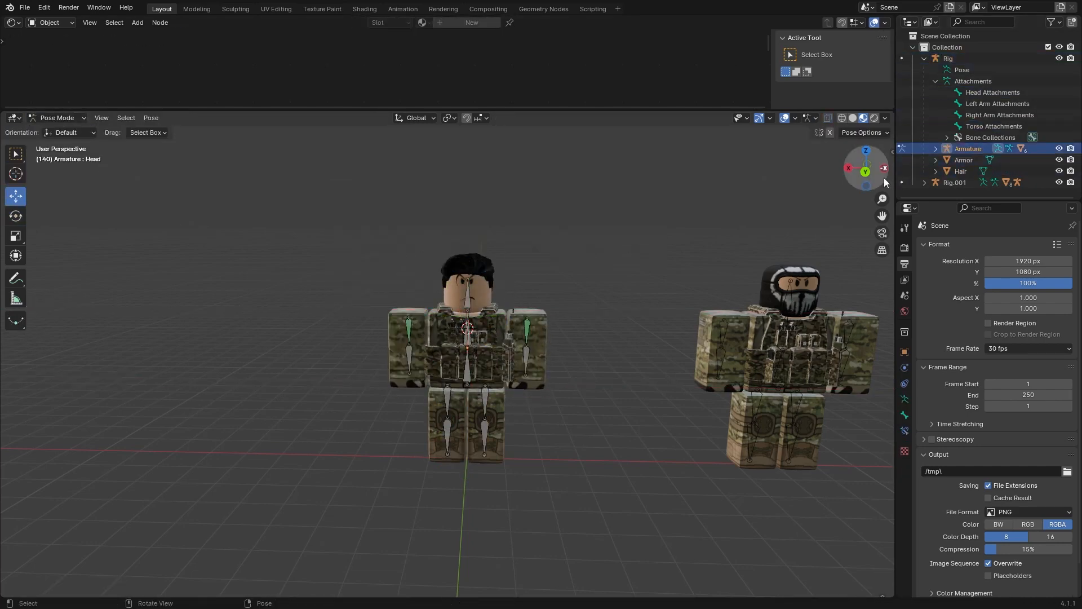
Select the original rig with all its parts in Object Mode, duplicate it and place the copy about 8.4 m along the X axis.
left_click(925, 59)
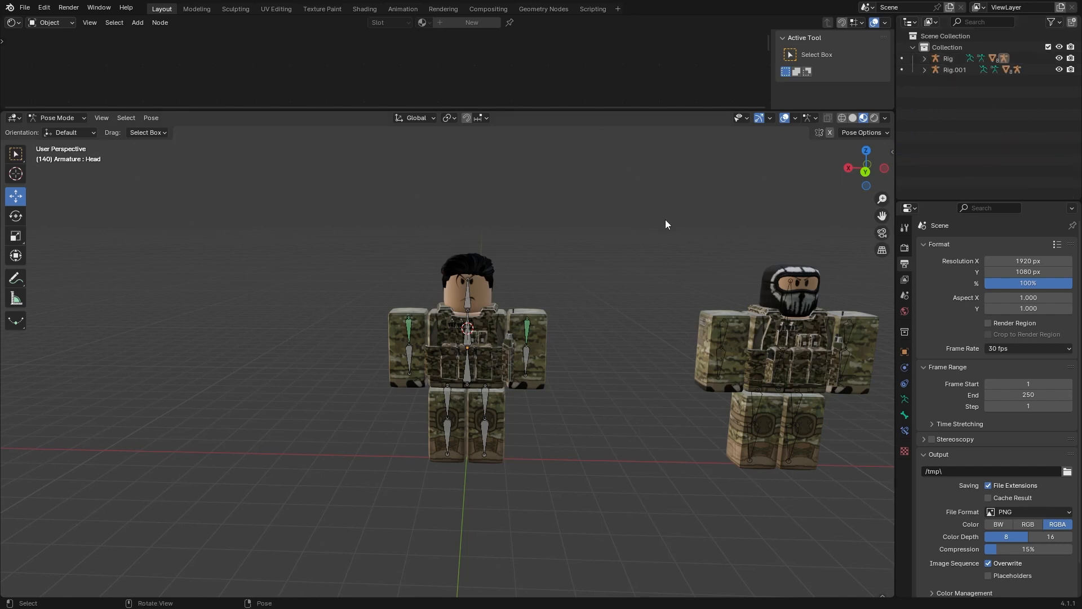
left_click(954, 59)
left_click_drag(351, 177, 595, 470)
left_click(65, 132)
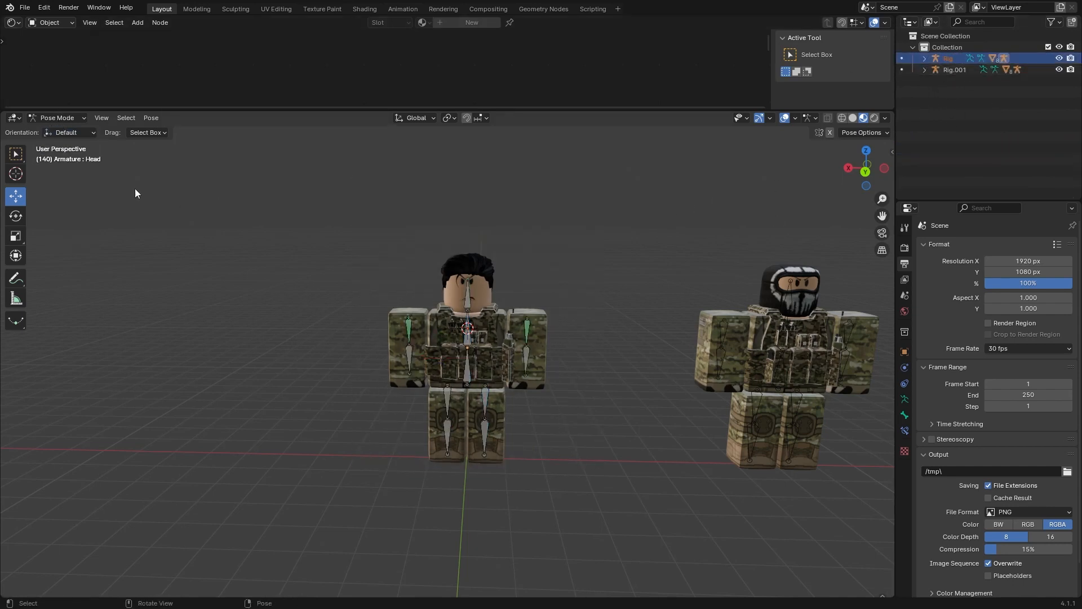
key("ctrl+Tab")
key("shift+d")
key("x")
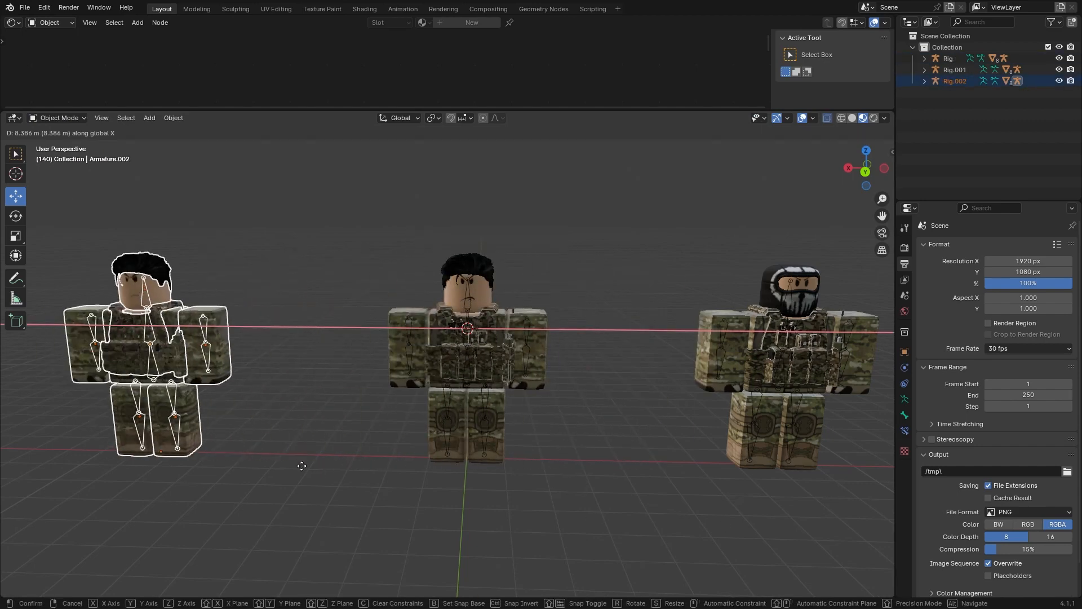
left_click(279, 461)
left_click(481, 276)
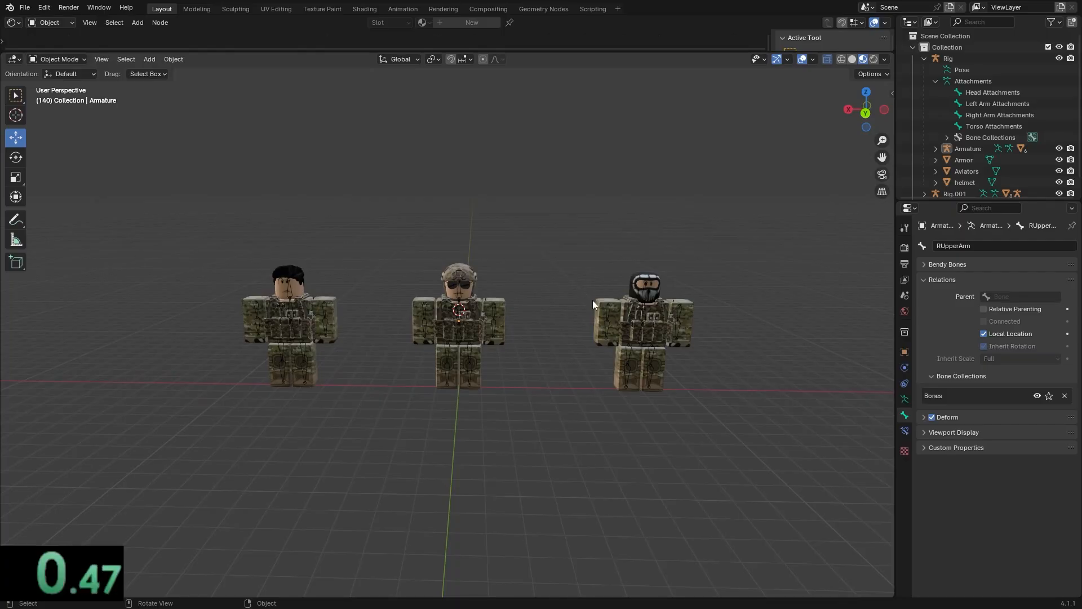
Add a plane mesh under the characters and set its Z location to 0 m.
key("shift+a")
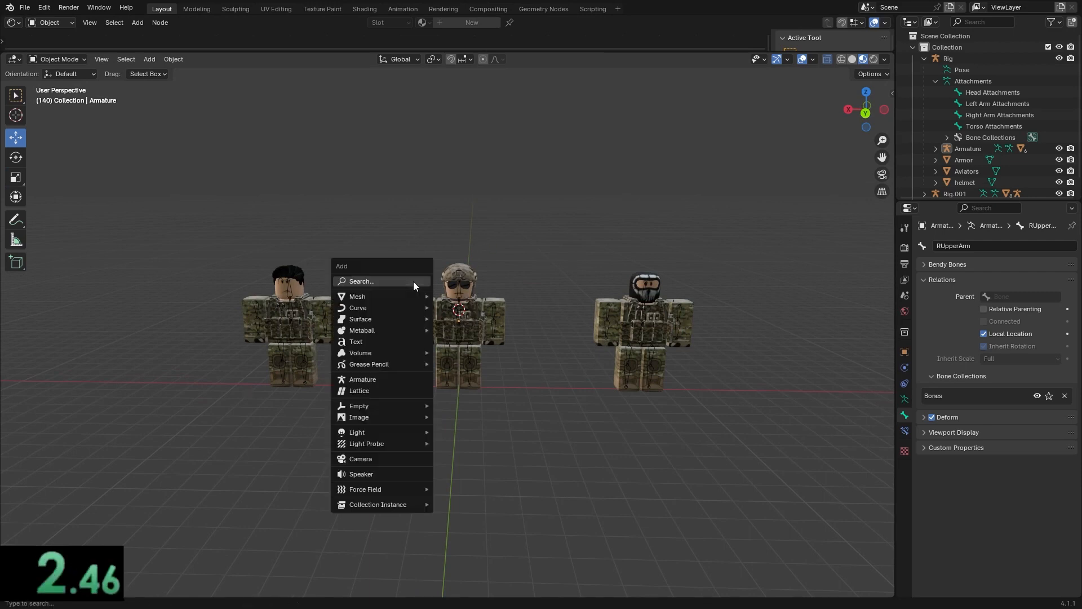
mouse_move(361, 296)
left_click(458, 294)
scroll(526, 327, "down", 5)
middle_click_drag(506, 349, 823, 336)
left_click(1028, 304)
type("0")
key("Return")
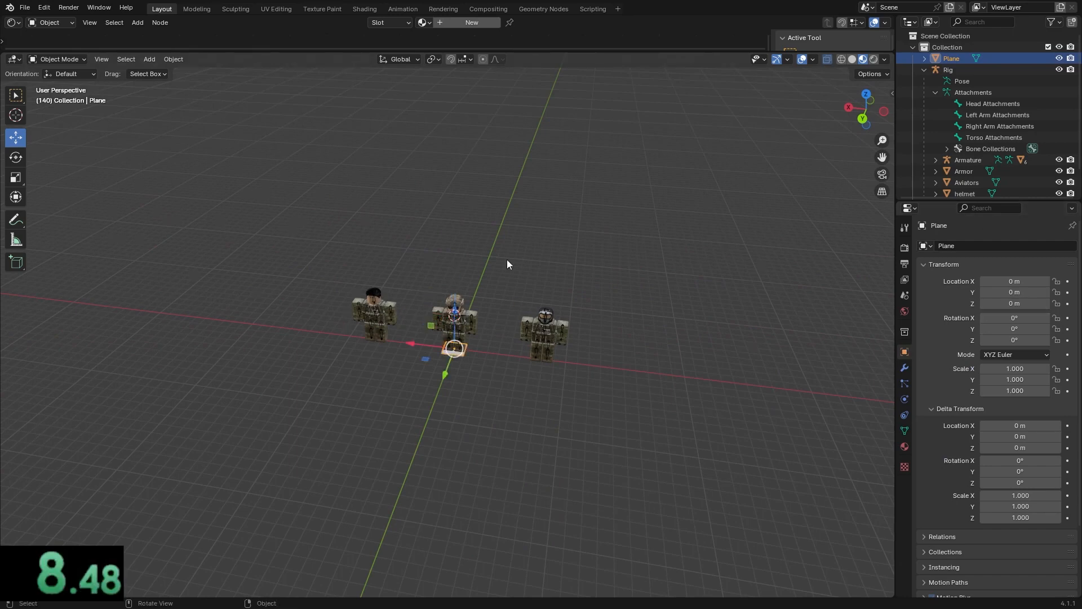
Scale the plane up uniformly to about 45.5 so it forms a large ground around the characters.
left_click(465, 353)
left_click(461, 354)
key("s")
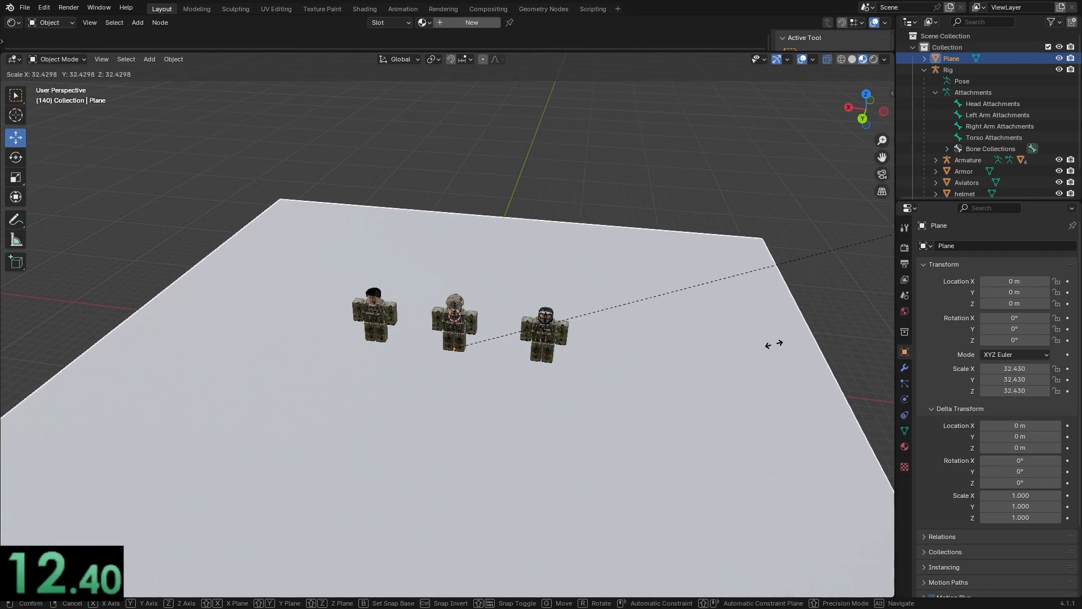
left_click(732, 288)
Subdivide the ground plane in Edit Mode with 100 cuts.
key("Tab")
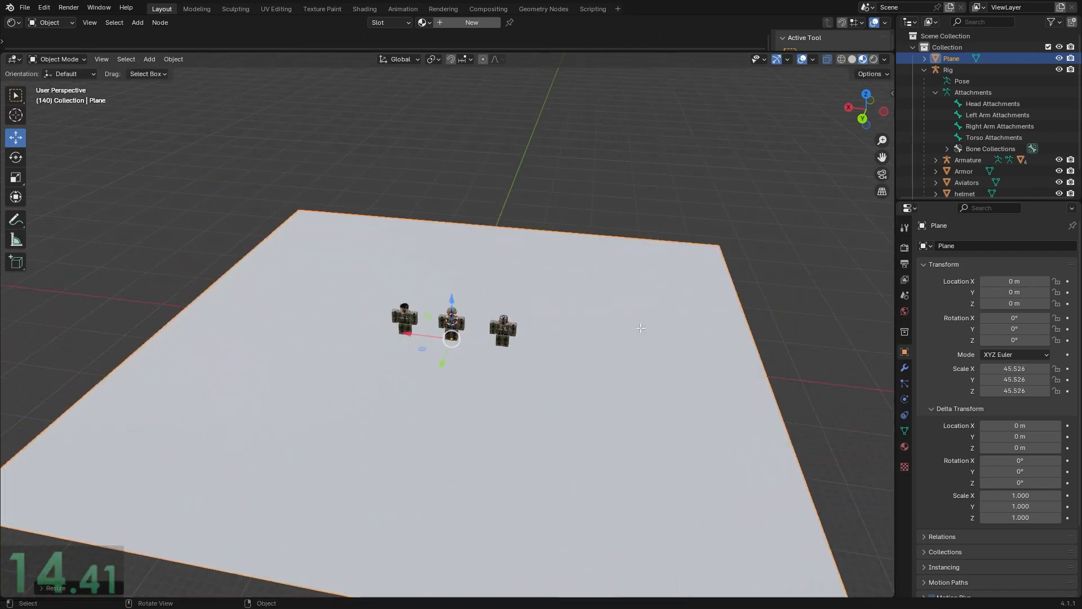
right_click(298, 265)
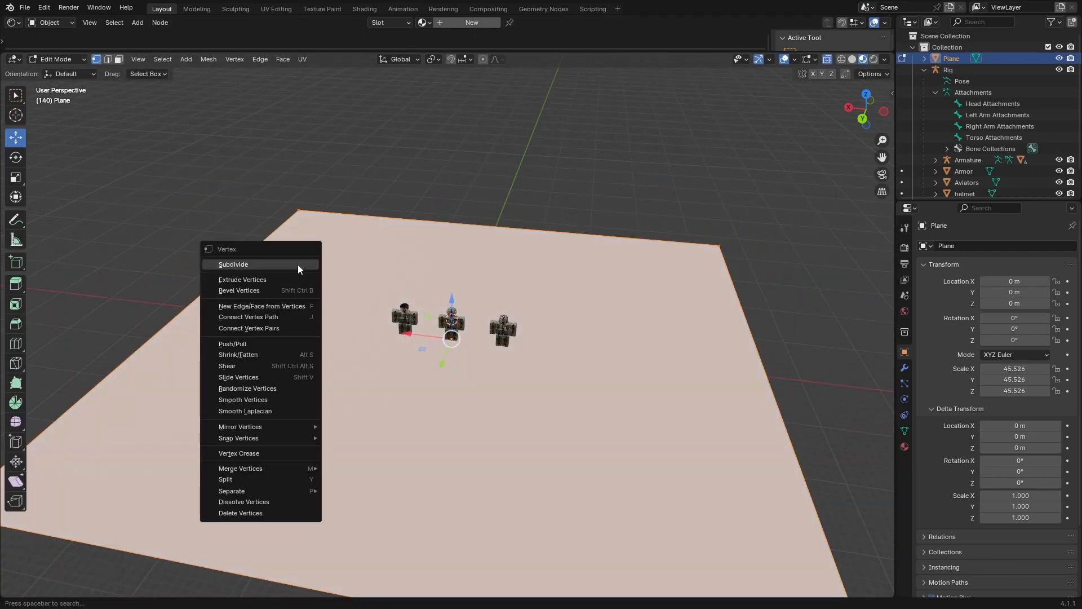
left_click(242, 265)
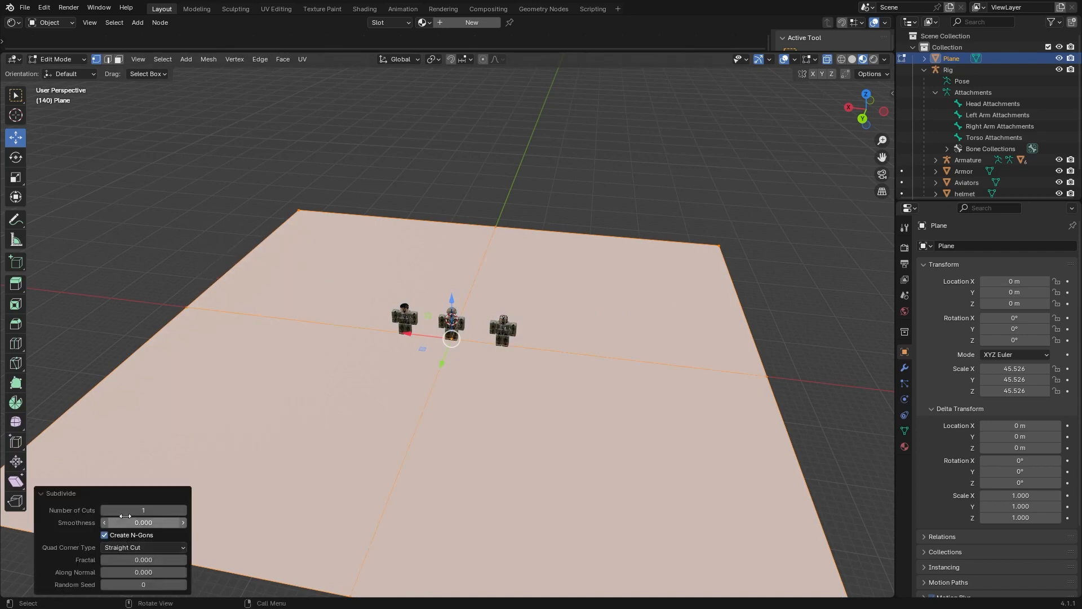
left_click(125, 515)
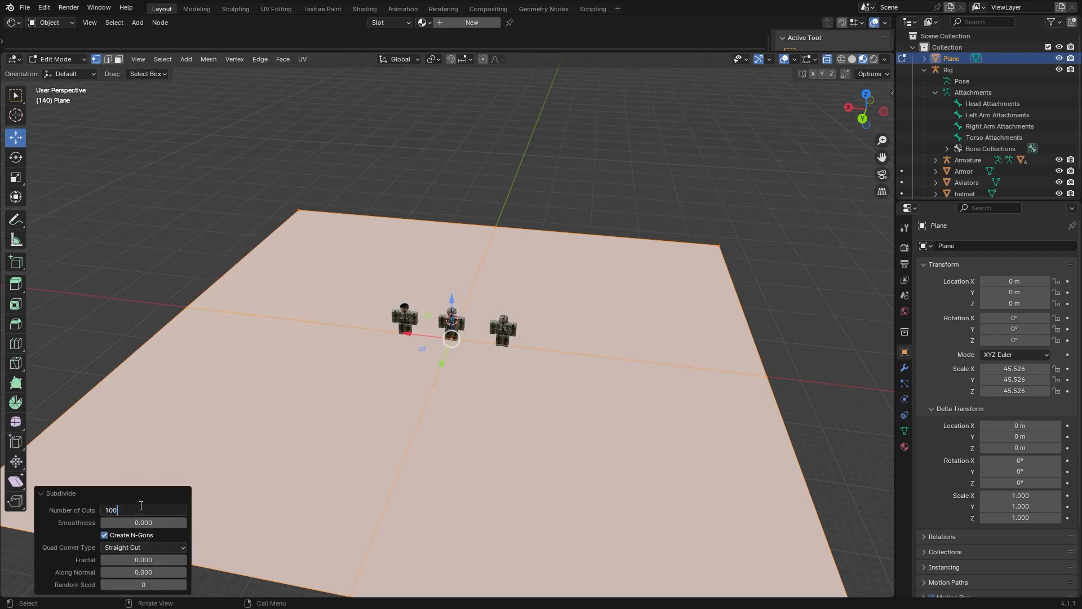
key("Return")
Subdivide the ground plane once more with 1 cut and return to Object Mode.
right_click(299, 275)
left_click(300, 275)
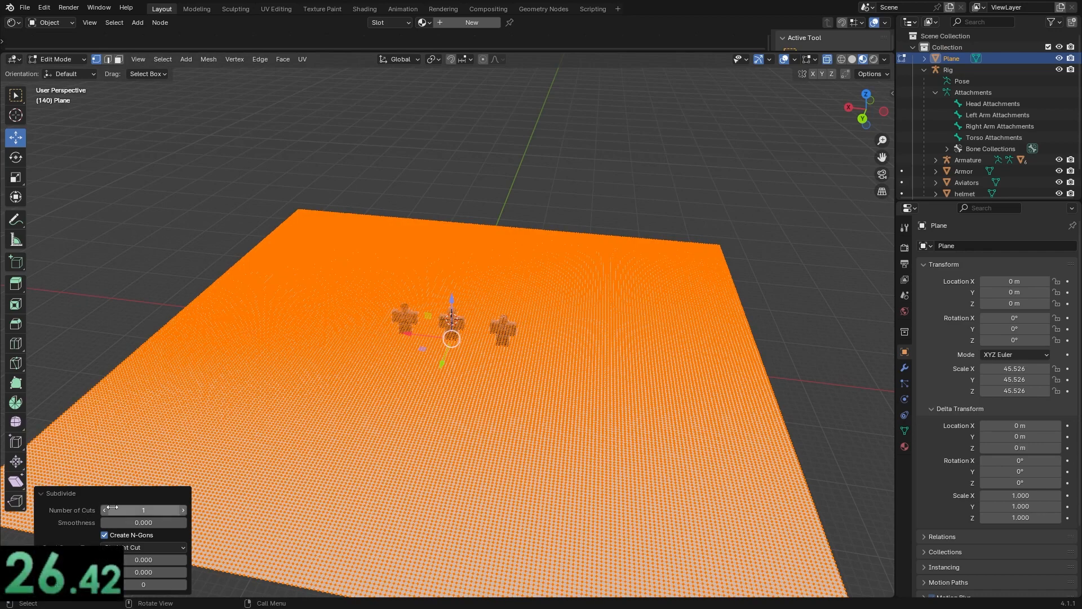
middle_click_drag(367, 341, 369, 308)
middle_click_drag(370, 308, 371, 299)
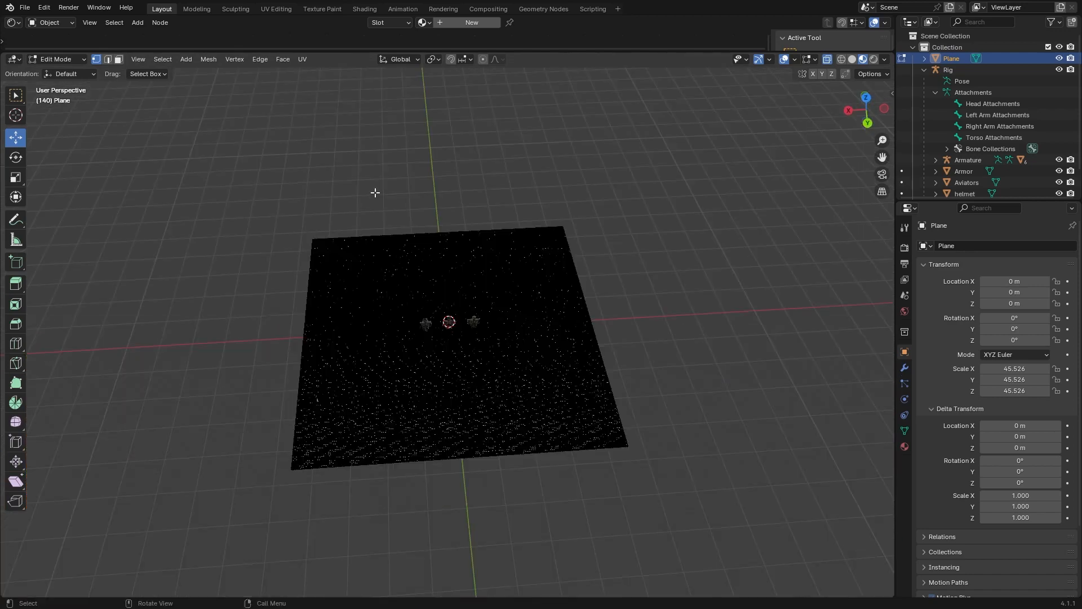
key("Tab")
Switch to the Sculpting workspace and frame the ground plane with the characters for sculpting.
middle_click_drag(351, 202, 368, 253)
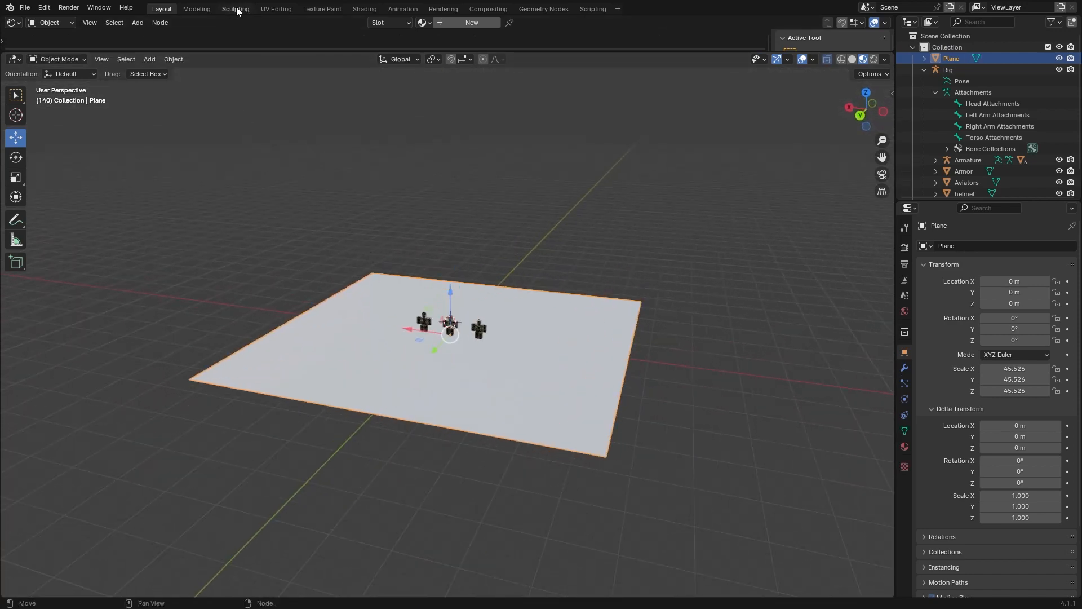
left_click(618, 9)
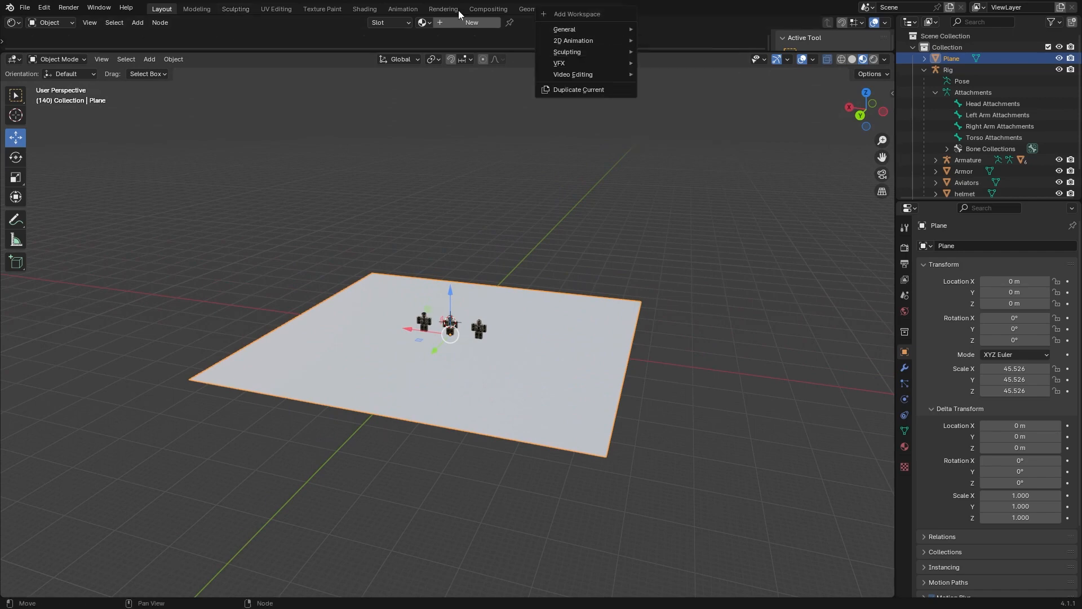
left_click(235, 9)
scroll(549, 303, "down", 4)
middle_click_drag(542, 303, 458, 328)
scroll(440, 169, "down", 4)
middle_click_drag(395, 282, 316, 297)
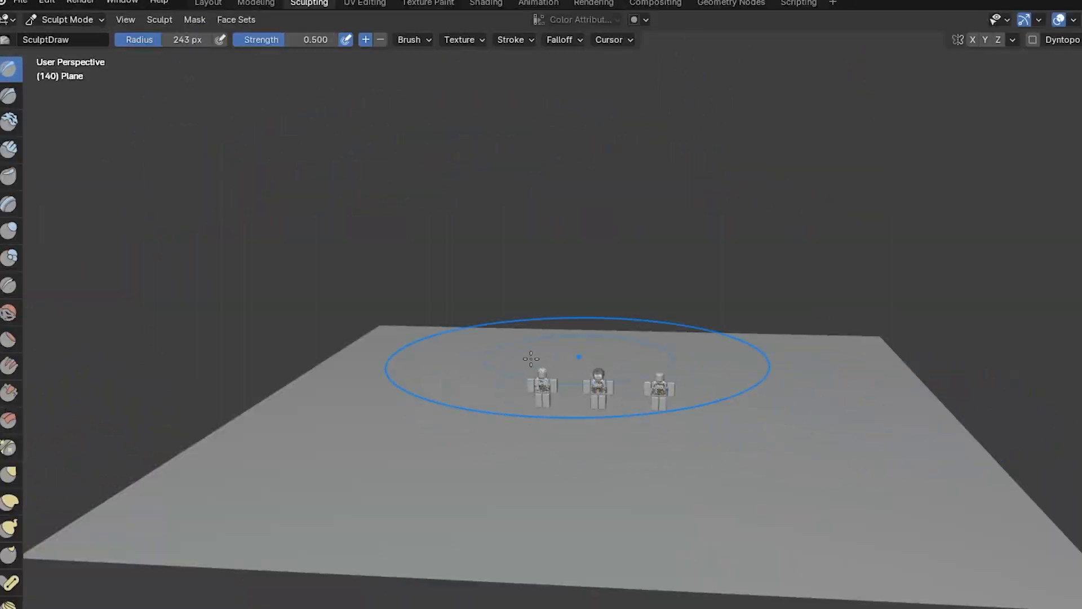
Test raising the ground with Draw brush strokes, set the brush strength to 1.000, and undo the strokes.
left_click_drag(440, 378, 452, 358)
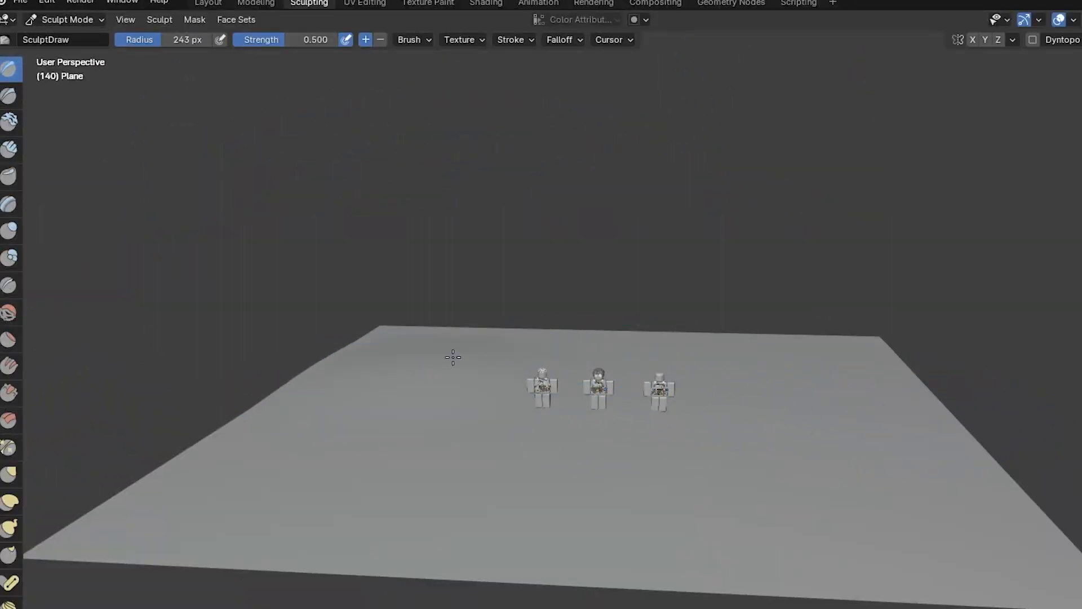
left_click_drag(589, 361, 199, 121)
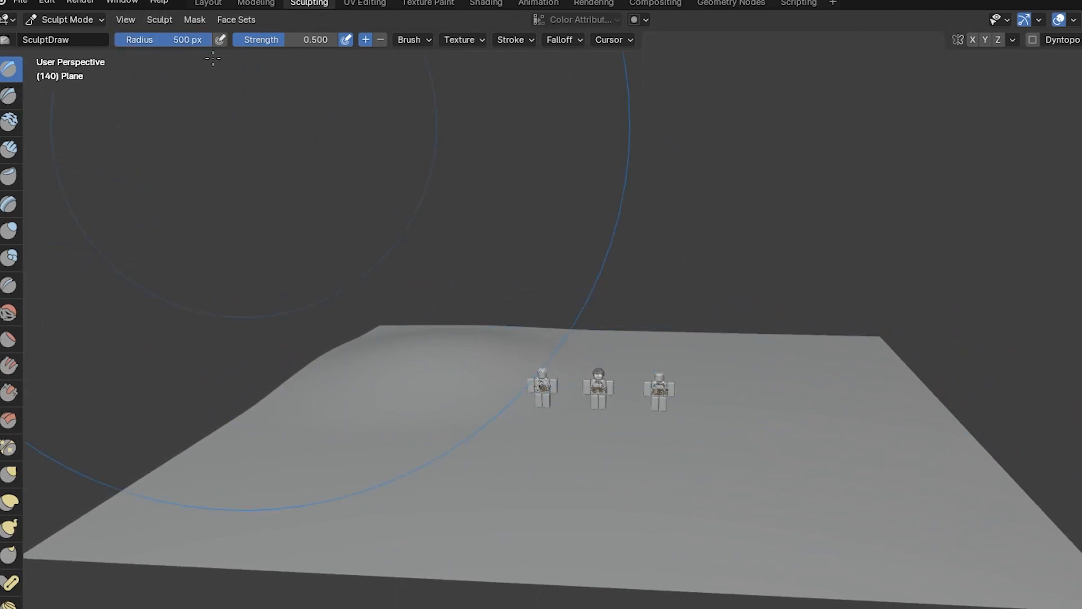
left_click_drag(280, 41, 345, 41)
mouse_move(755, 411)
left_mouse_down()
mouse_move(782, 442)
mouse_move(533, 463)
left_mouse_up()
key("ctrl+z")
key("ctrl+z")
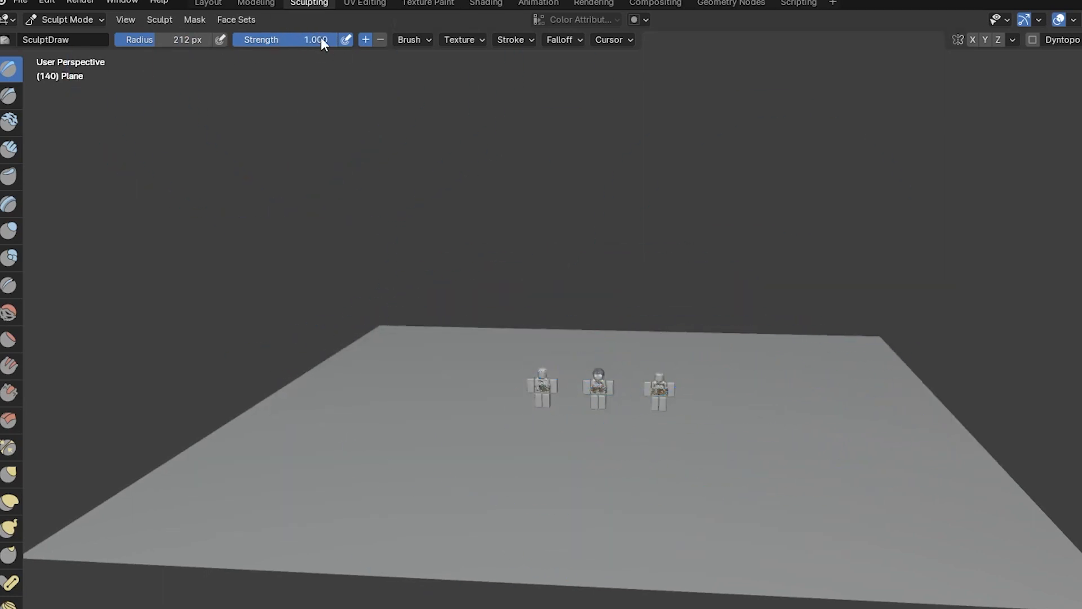
Try sculpting the ground near the characters with the Draw brush set to Subtract, undoing each stroke.
left_click(367, 42)
left_click(381, 42)
mouse_move(450, 384)
left_mouse_down()
mouse_move(449, 411)
mouse_move(544, 445)
left_mouse_up()
key("ctrl+z")
left_click_drag(468, 394, 628, 476)
key("ctrl+z")
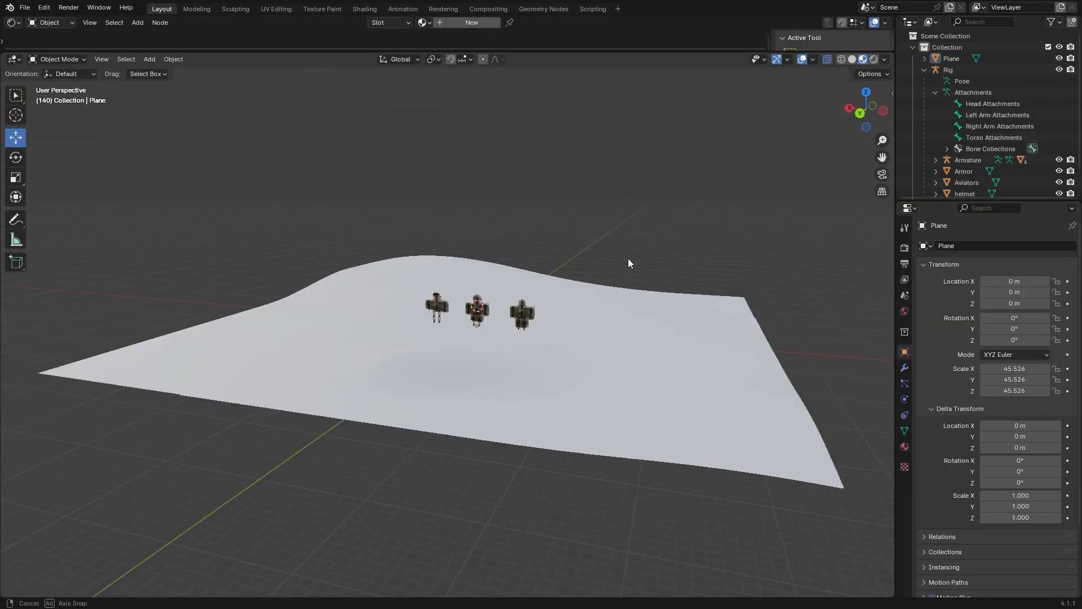
Move the middle helmeted character's armature forward on the terrain, ahead of the other two characters.
middle_click_drag(627, 258, 563, 320)
left_click(619, 330)
scroll(552, 309, "up", 4)
middle_click_drag(551, 306, 496, 266)
left_click(488, 269)
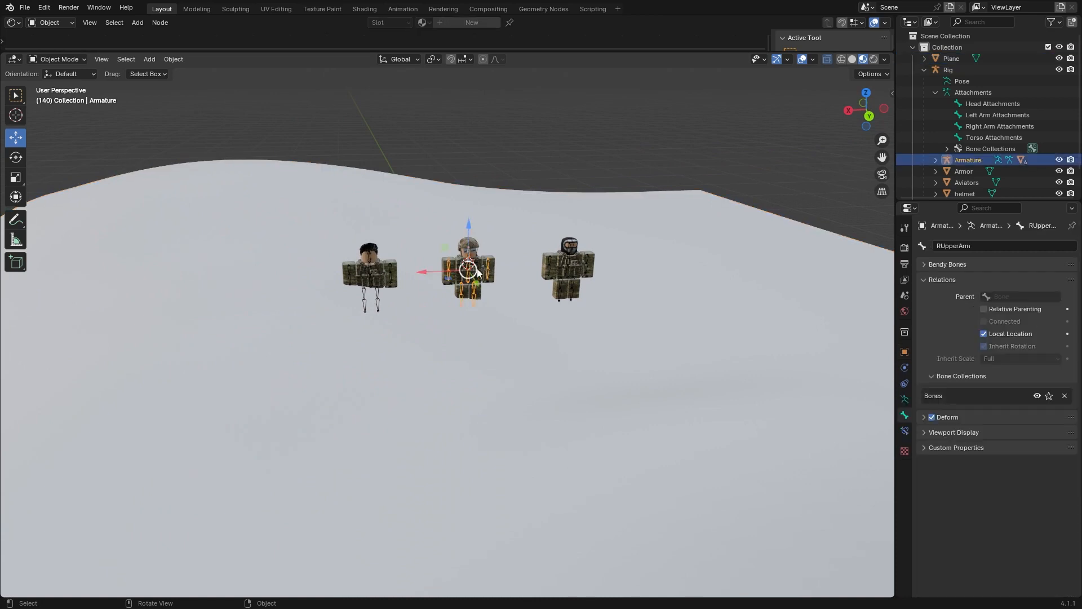
left_click_drag(479, 284, 538, 305)
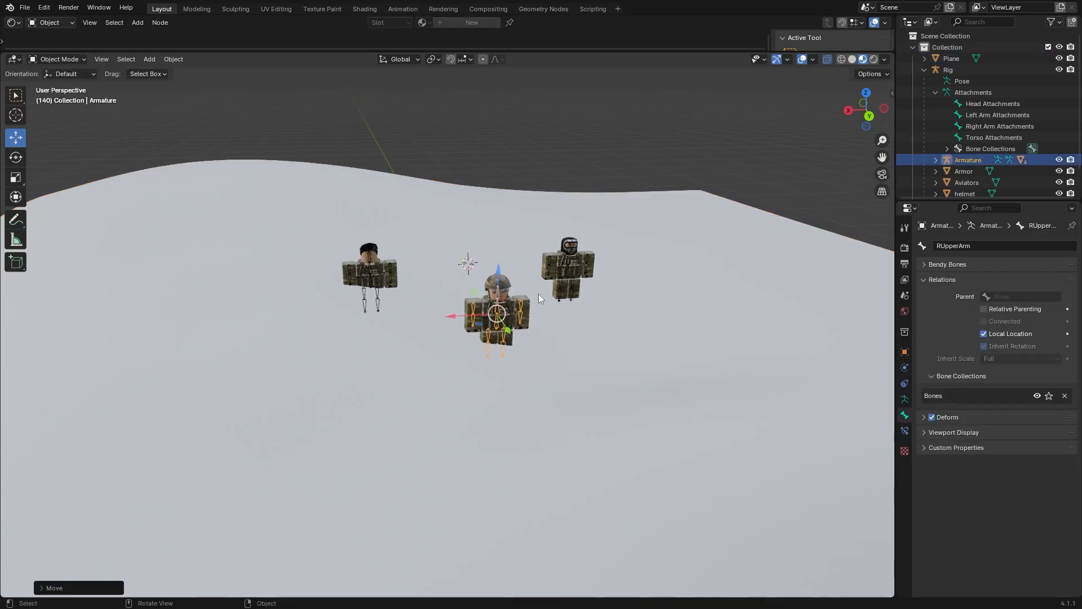
key("ctrl+z")
scroll(501, 259, "up", 5)
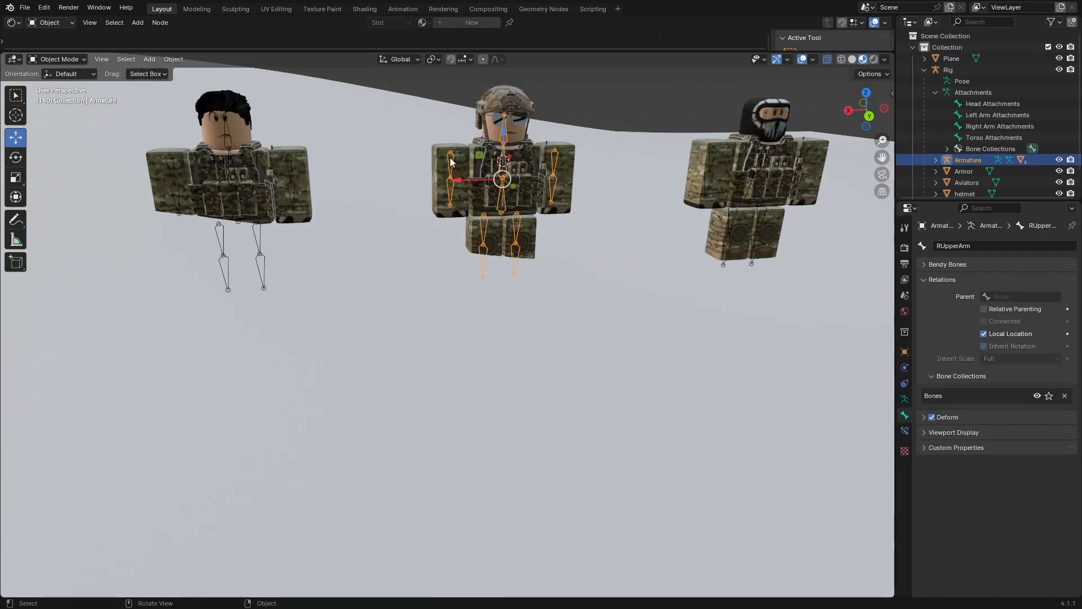
scroll(552, 193, "down", 3)
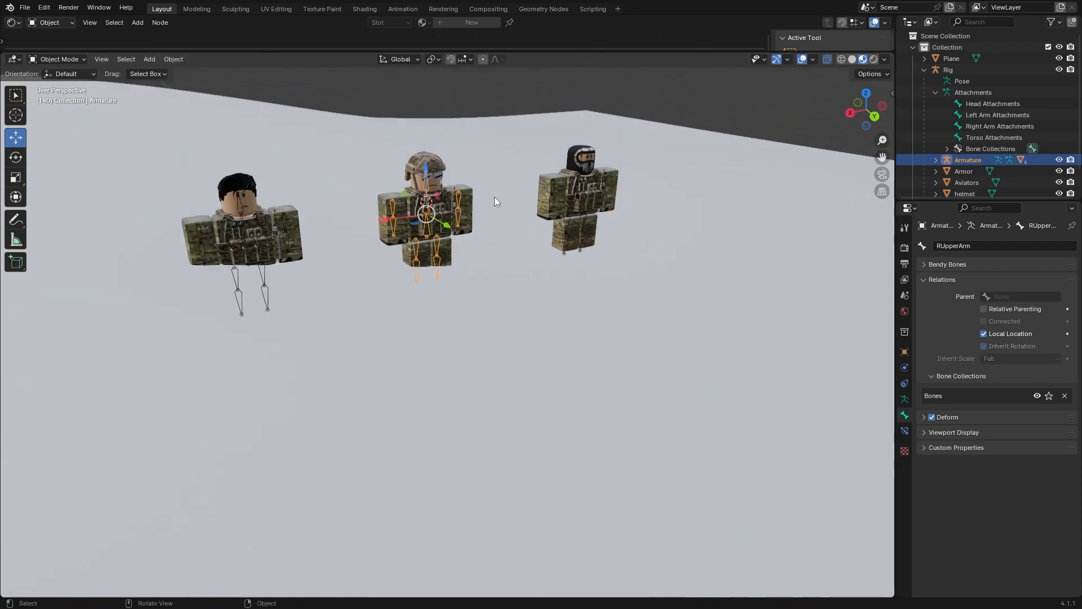
left_click_drag(445, 224, 214, 130)
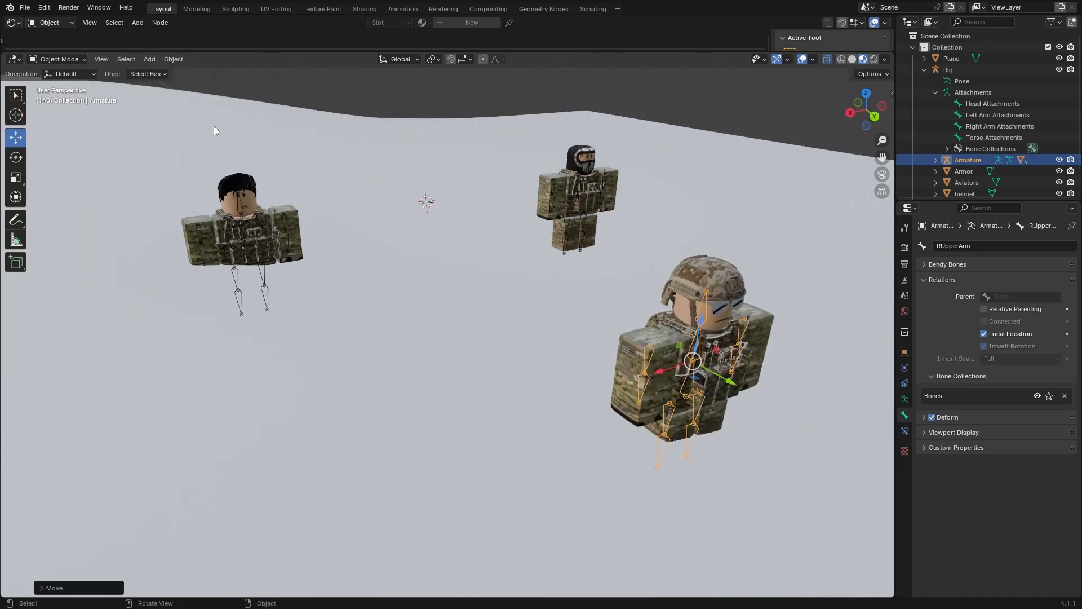
Switch the helmeted character's armature to Pose Mode and rotate its bones to start the pose.
left_click(58, 59)
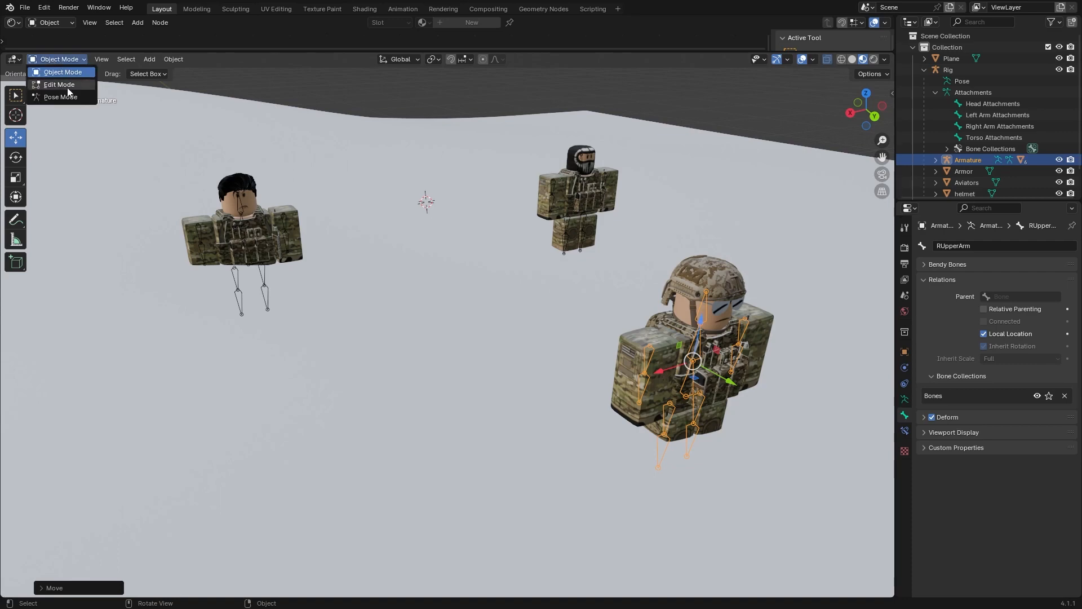
left_click(67, 87)
middle_click_drag(85, 108, 568, 244)
left_click(19, 158)
left_click(21, 138)
left_click(18, 156)
middle_click_drag(389, 215, 398, 247)
left_click_drag(580, 293, 580, 270)
left_click_drag(596, 322, 589, 326)
Refine the helmeted character's pose by shifting its bones with the Move tool.
left_click(16, 139)
left_click_drag(566, 263, 564, 274)
left_click_drag(524, 310, 538, 308)
scroll(668, 318, "down", 2)
middle_click_drag(672, 319, 597, 314)
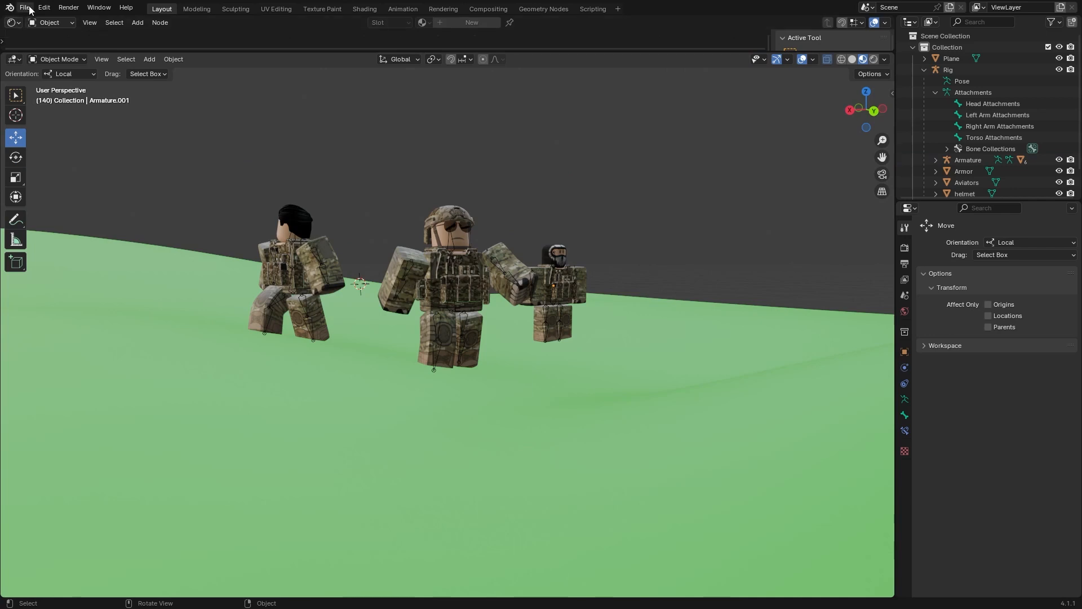
Import the knife model from the Knife folder inside Char 3 as a Wavefront OBJ.
left_click(25, 7)
mouse_move(45, 170)
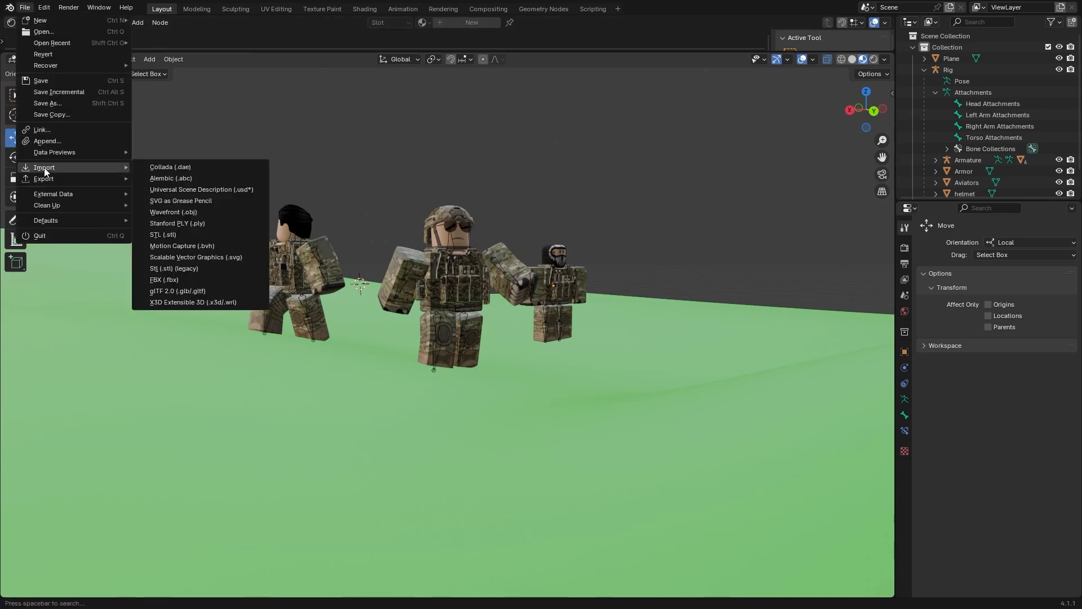
left_click(175, 212)
left_click(594, 147)
left_click(608, 147)
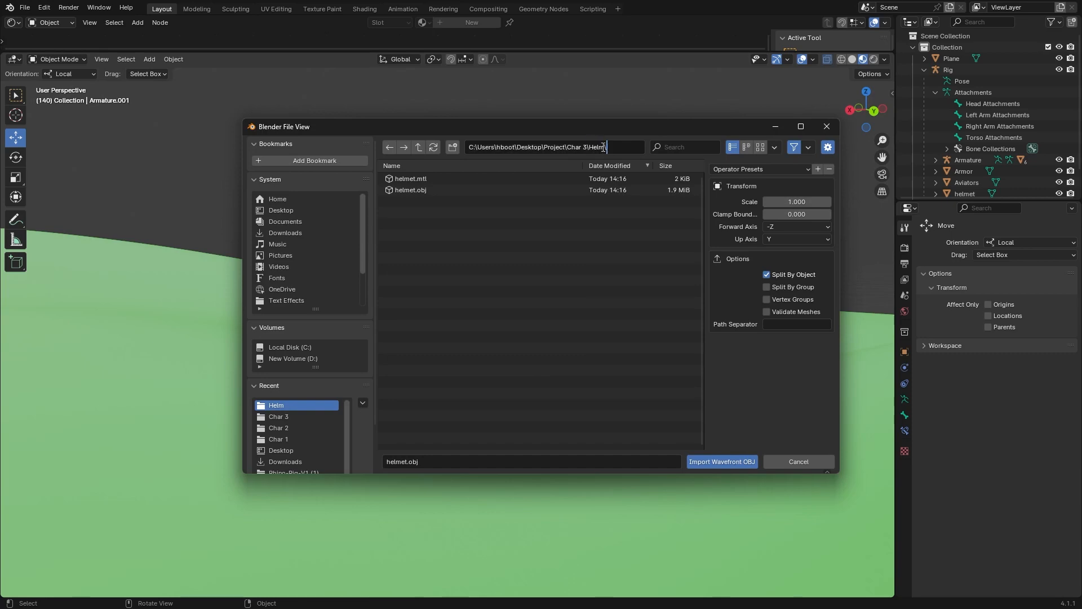
key("Return")
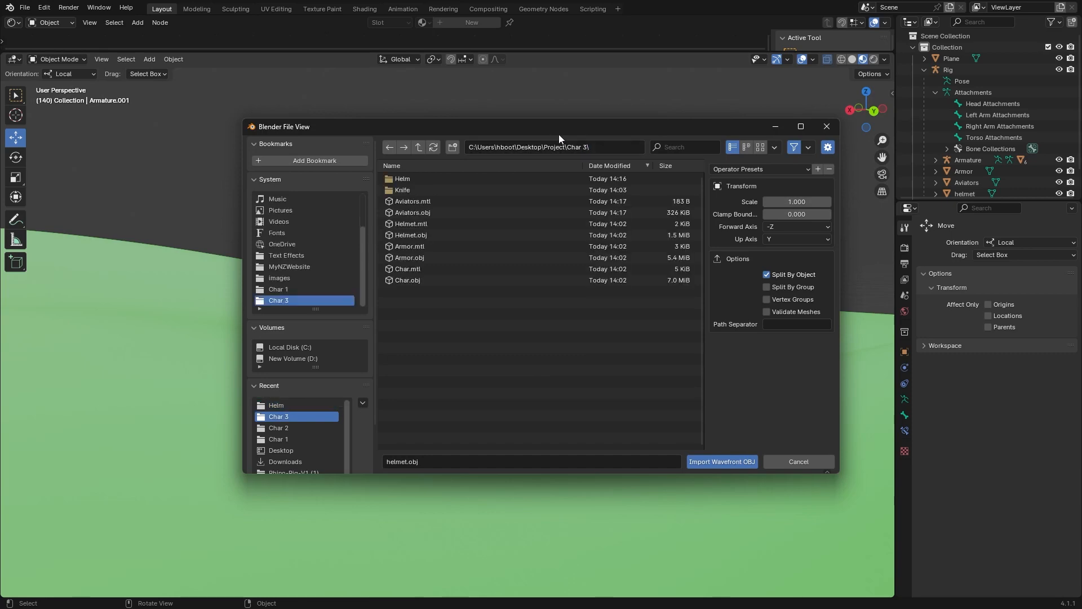
double_click(409, 186)
double_click(437, 191)
Move the imported knife beside the helmeted character's arm, check its placement, and delete the knife.
middle_click_drag(599, 289, 611, 319)
left_click_drag(342, 281, 598, 345)
middle_click_drag(637, 347, 456, 309)
scroll(453, 309, "up", 3)
scroll(455, 310, "up", 2)
middle_click_drag(502, 272, 473, 283)
scroll(472, 282, "down", 2)
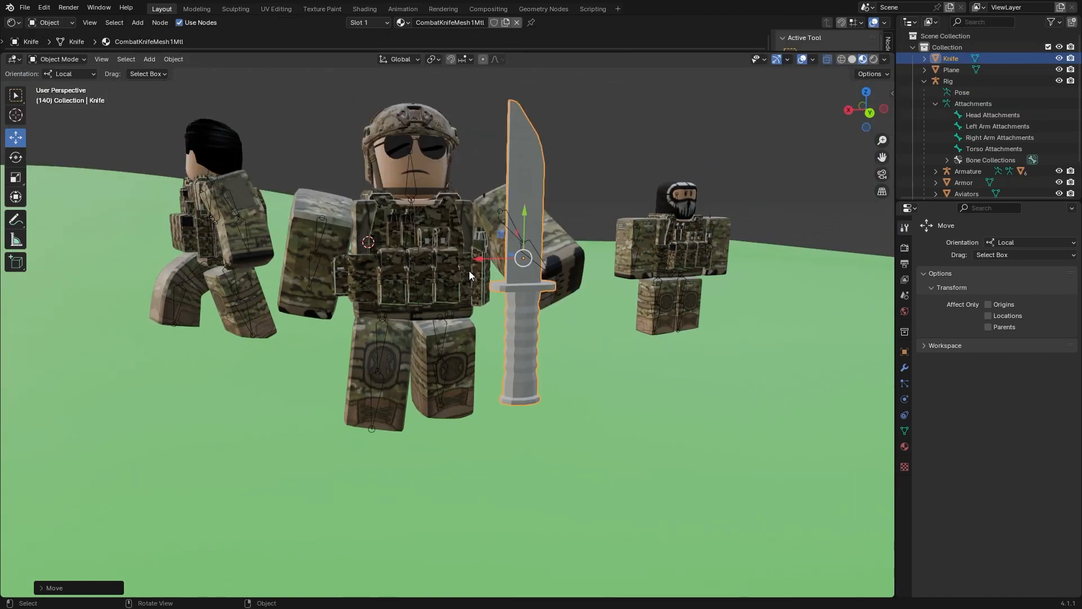
key("x")
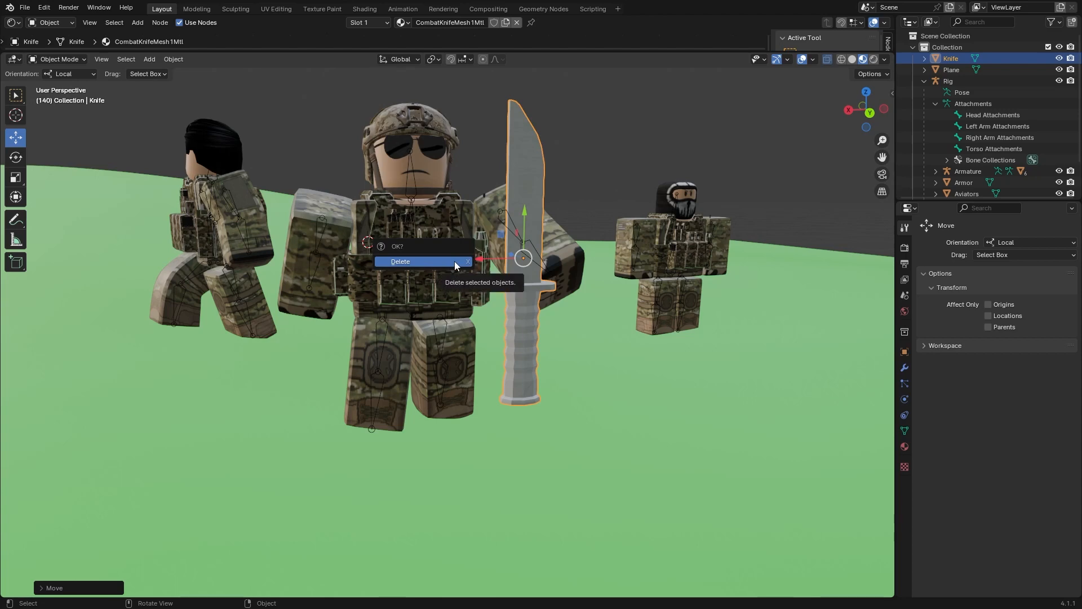
left_click(455, 262)
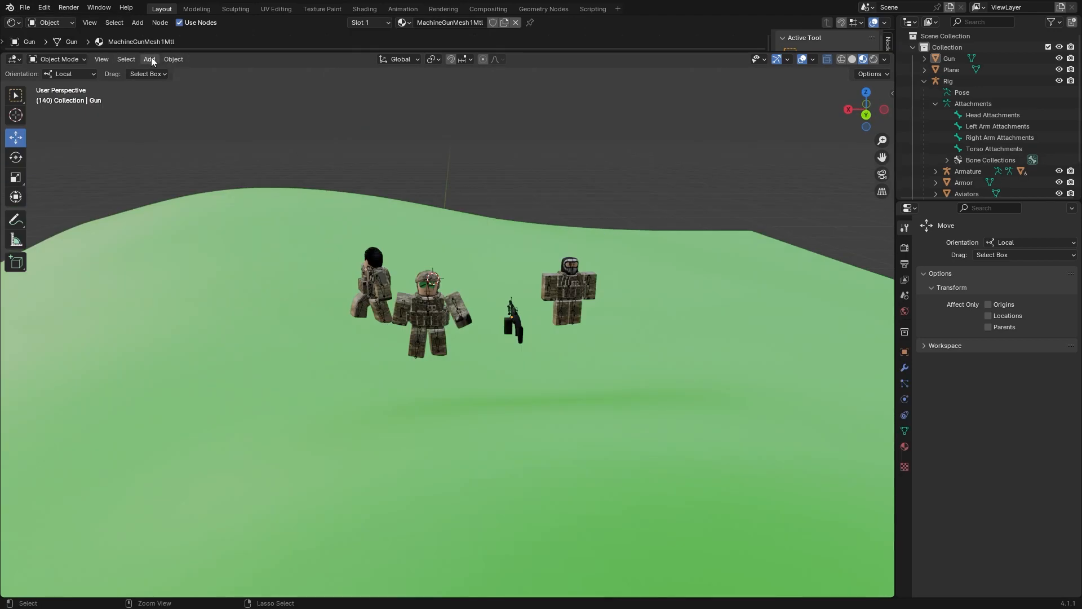
Add a camera to the scene and view it together with the characters.
left_click(151, 58)
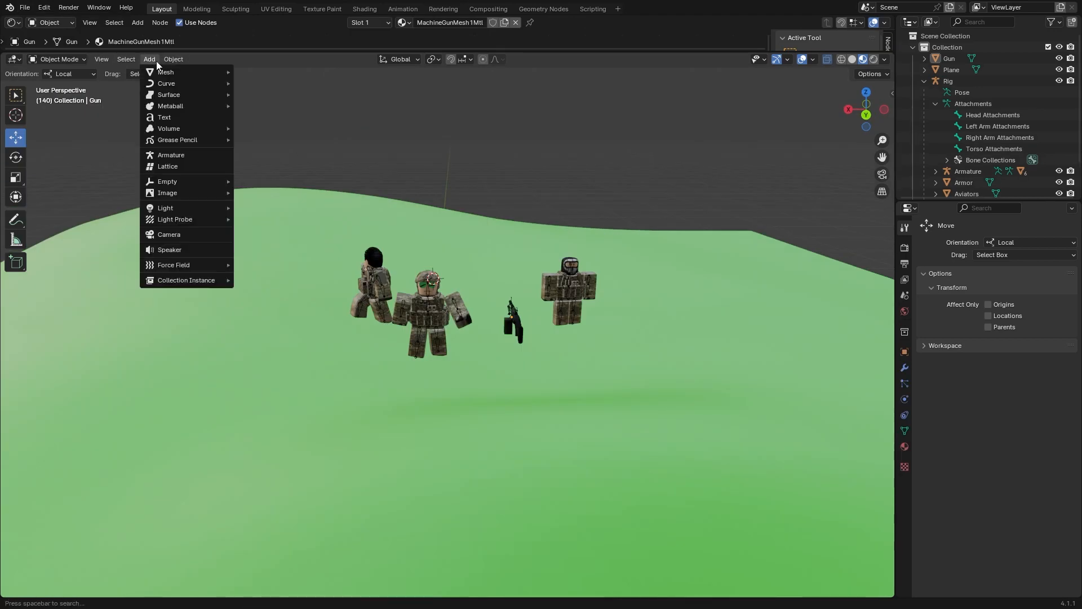
left_click(179, 235)
middle_click_drag(178, 234, 502, 267)
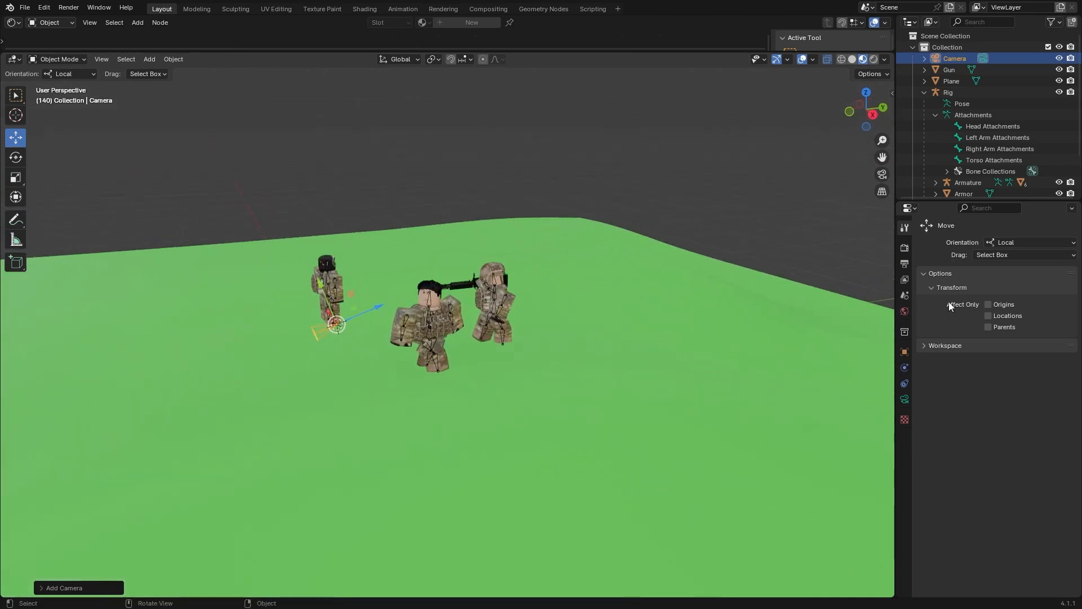
left_click(104, 59)
mouse_move(144, 225)
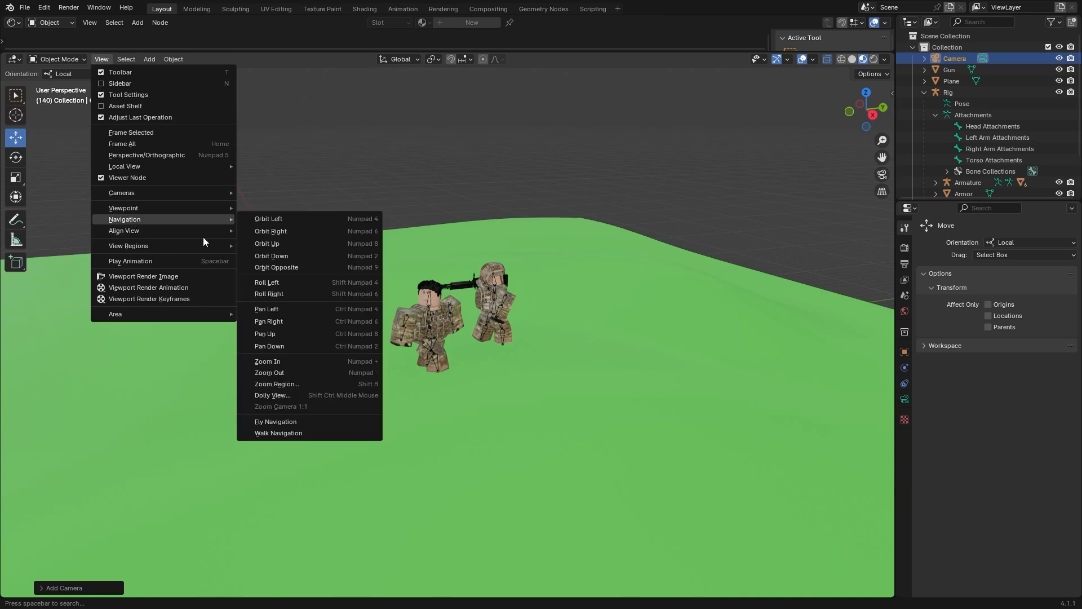
left_click(336, 435)
left_click(336, 437)
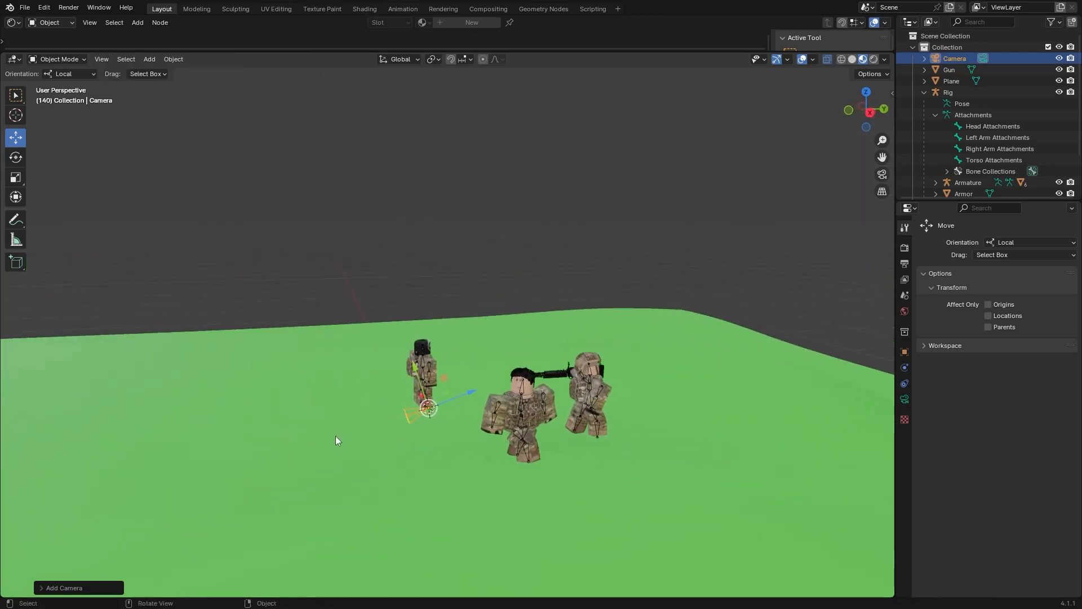
Look through the camera and use Walk Navigation to back it away until all three characters fit in the frame.
left_click(882, 175)
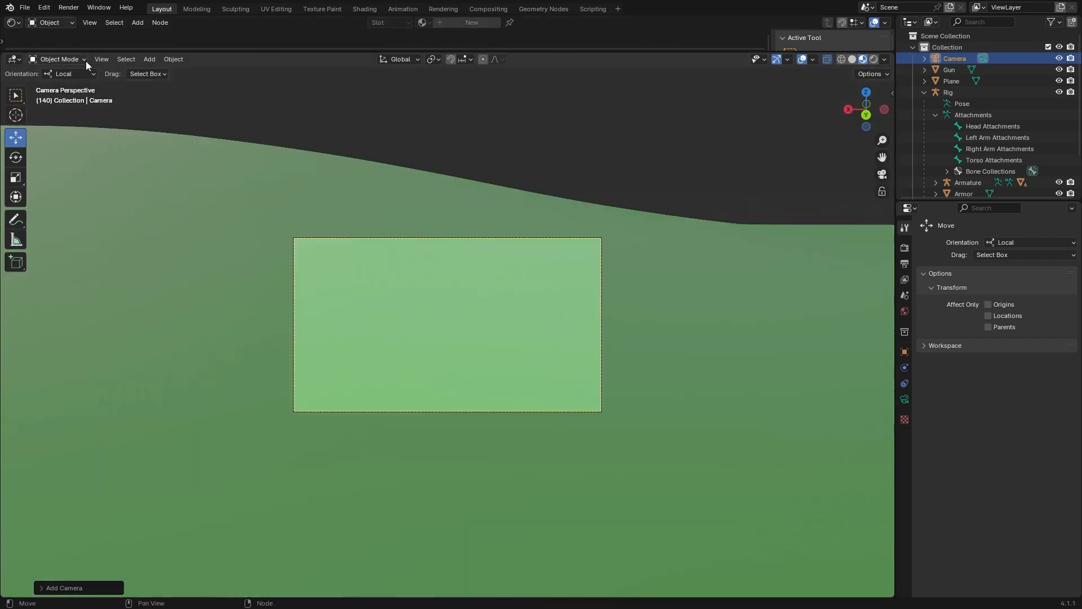
left_click(101, 59)
mouse_move(125, 219)
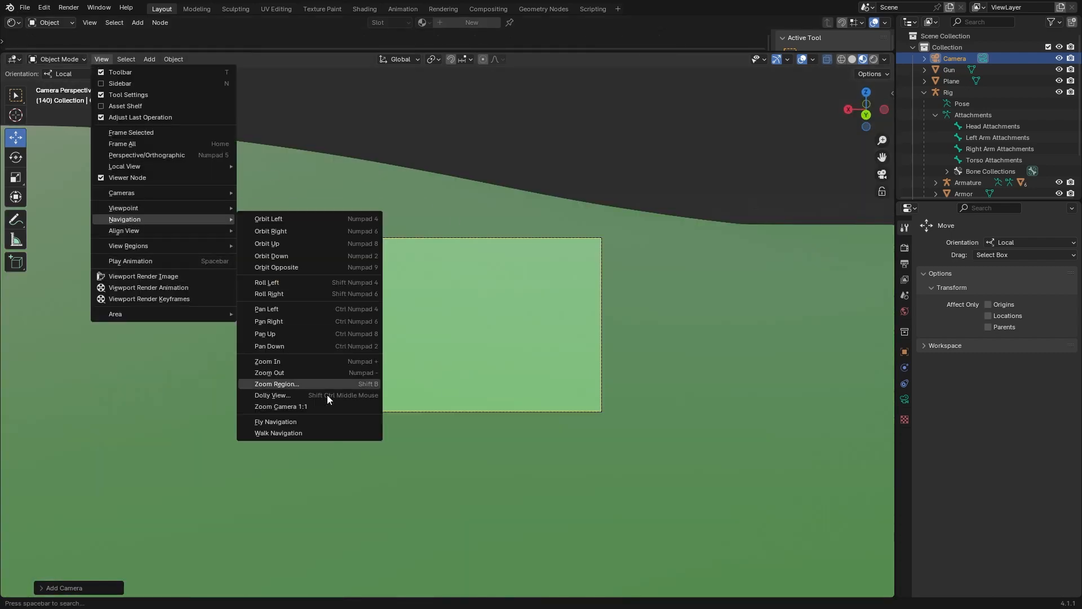
left_click(300, 434)
key("s")
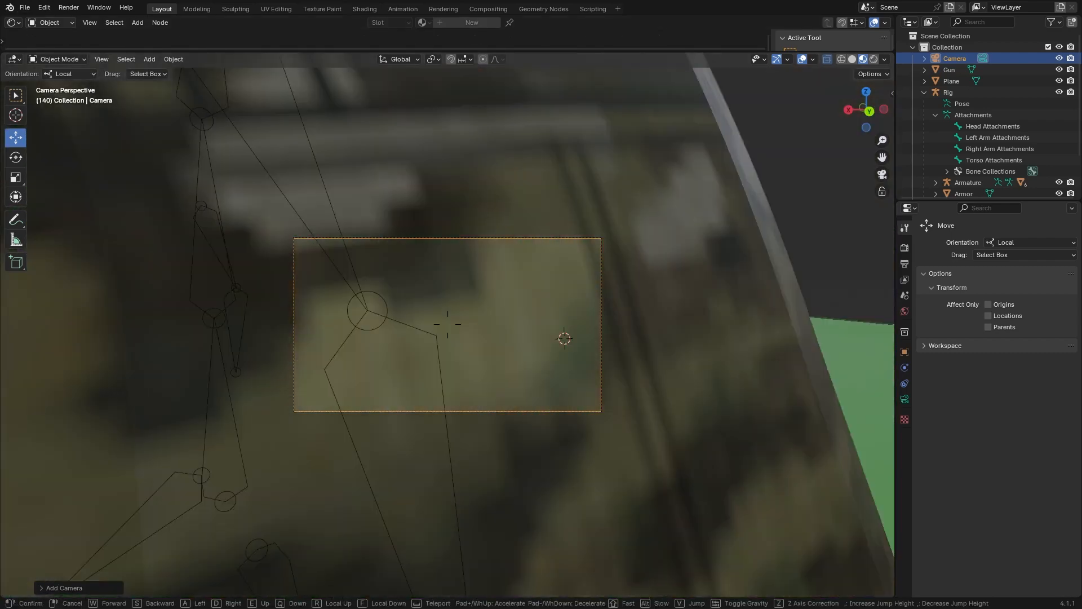
key("s")
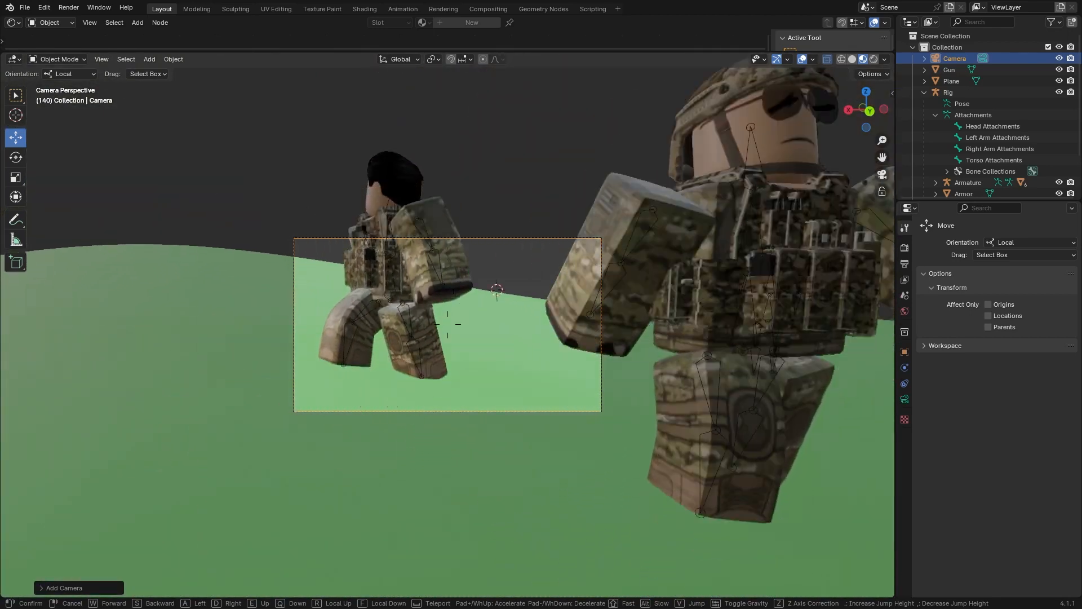
key("s")
key("d")
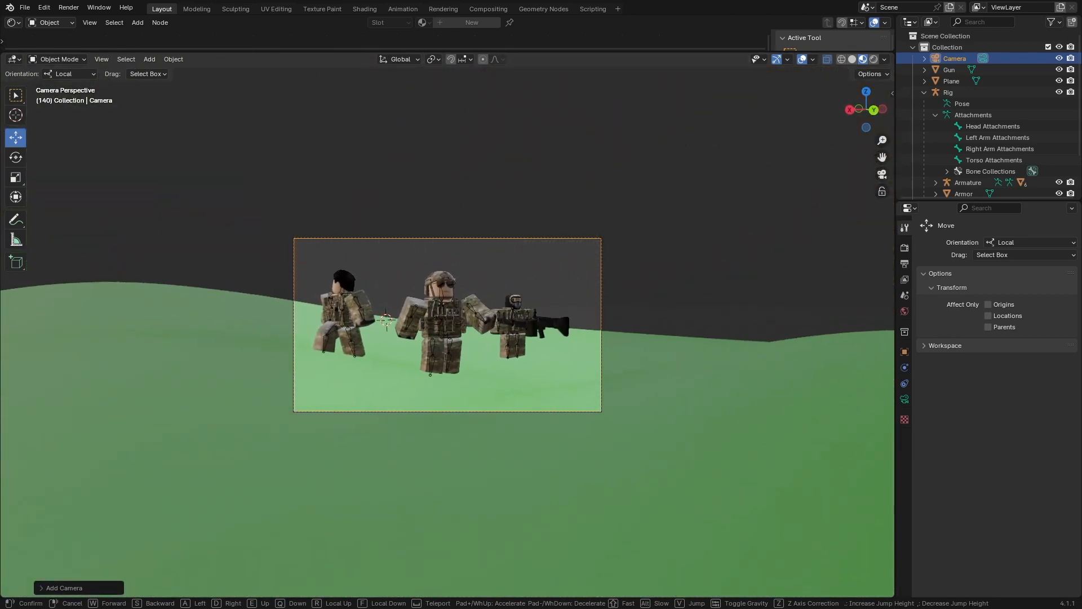
key("d")
key("w")
key("s")
key("s")
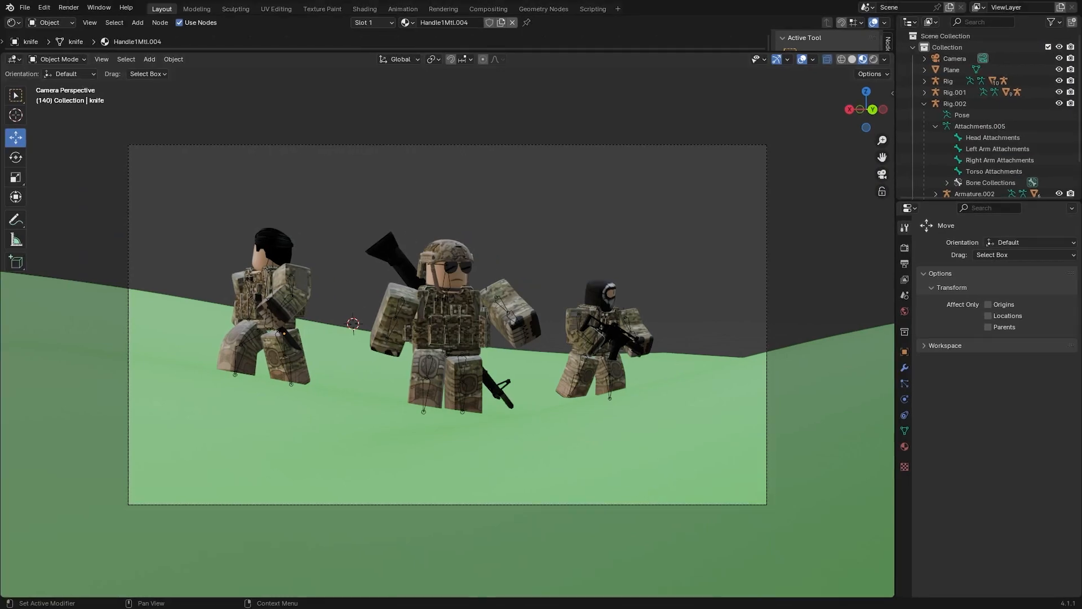
Switch to the Poly Haven site in the browser, browse its HDRIs, and open the Scythian Tombs 2 page in a separate tab.
left_click_drag(1081, 259, 487, 1)
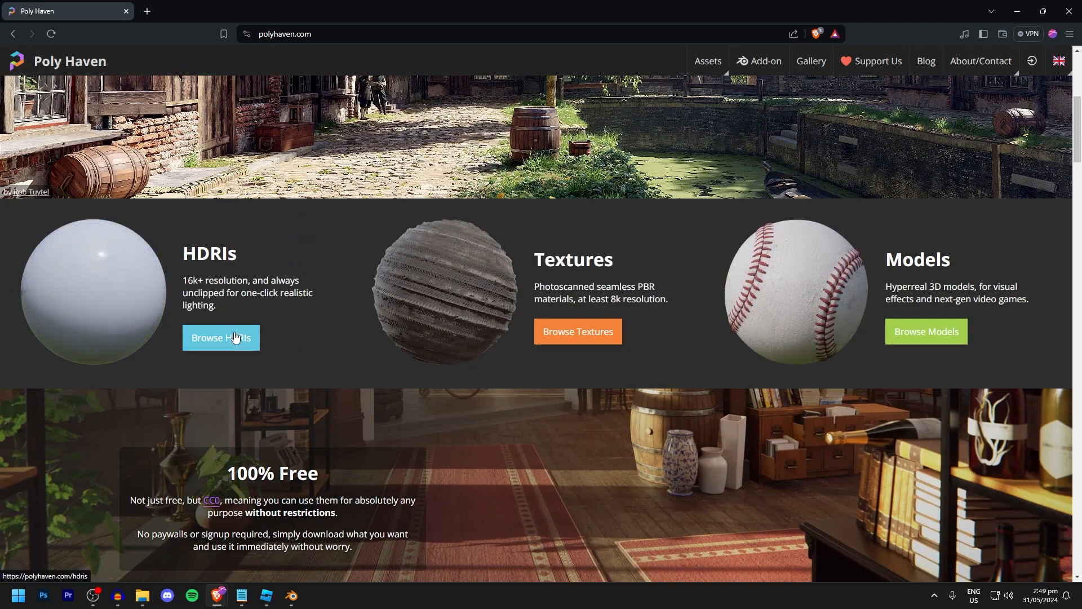
left_click(215, 341)
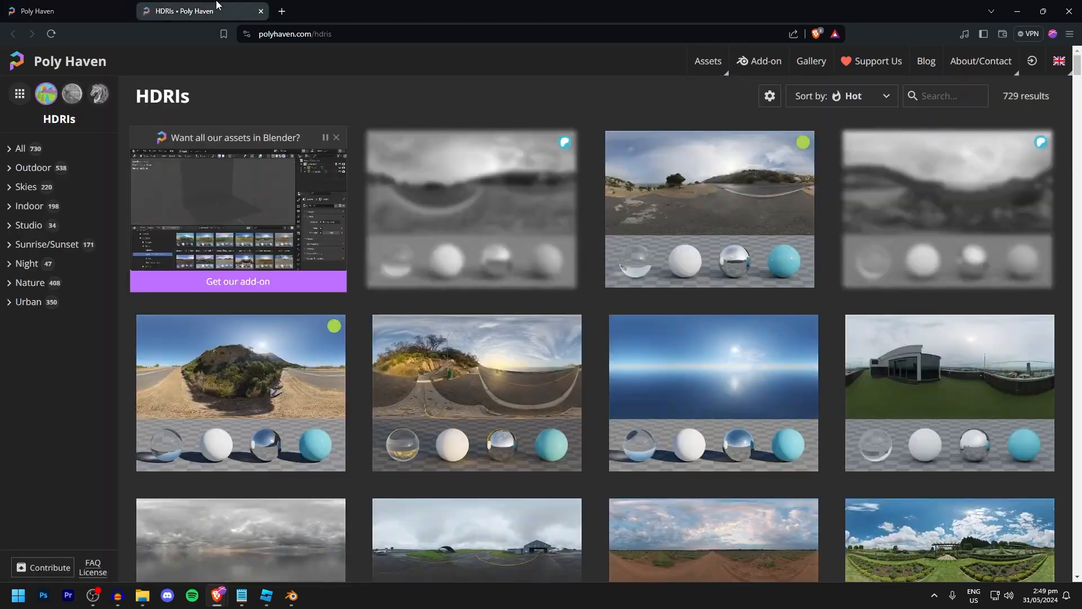
scroll(398, 253, "down", 4)
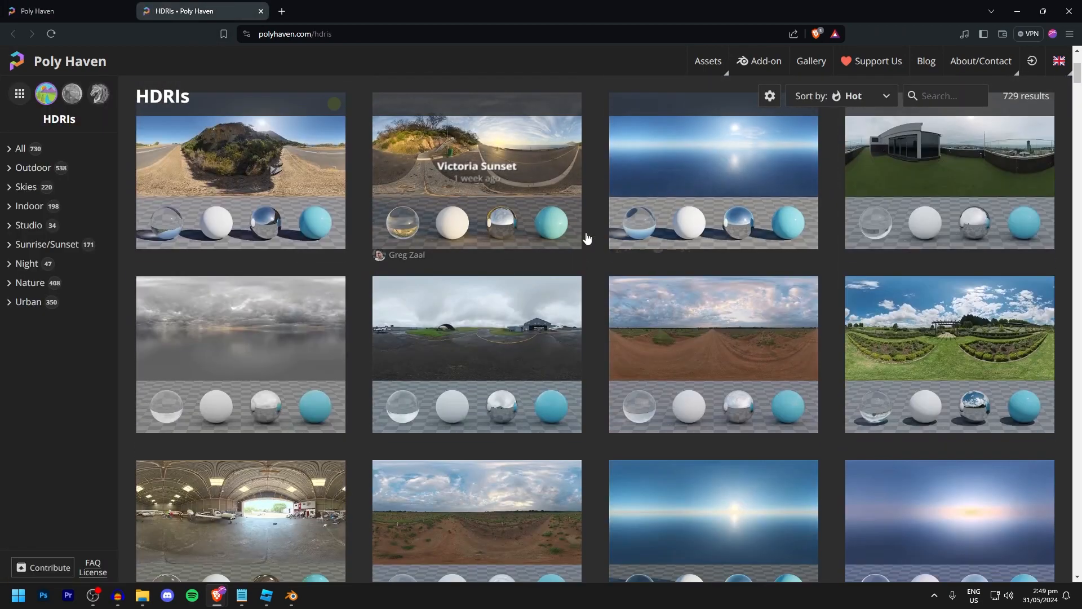
scroll(617, 249, "down", 10)
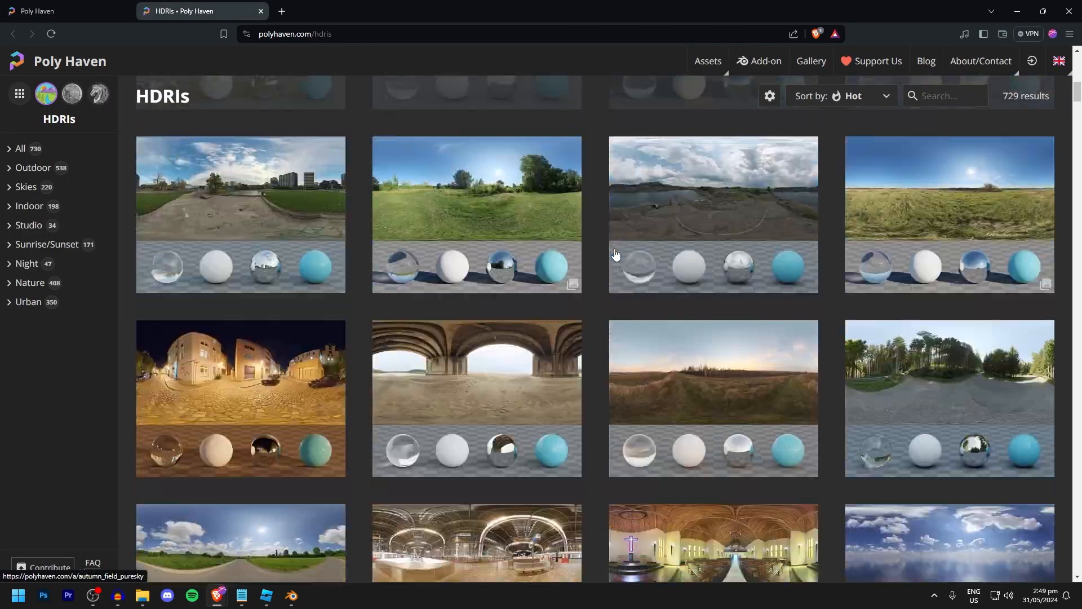
scroll(490, 213, "down", 15)
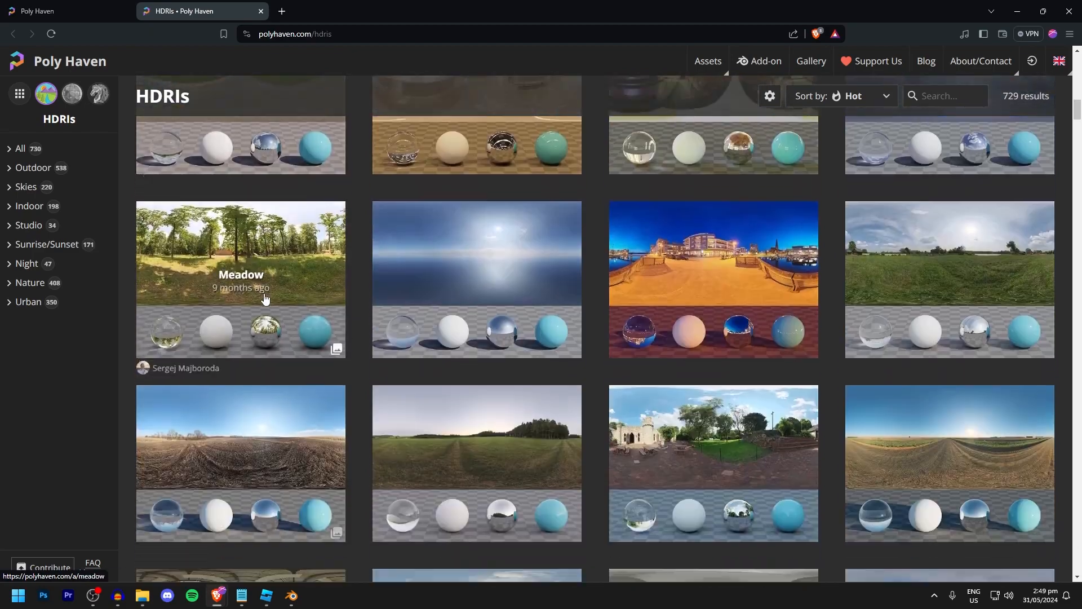
scroll(467, 164, "down", 6)
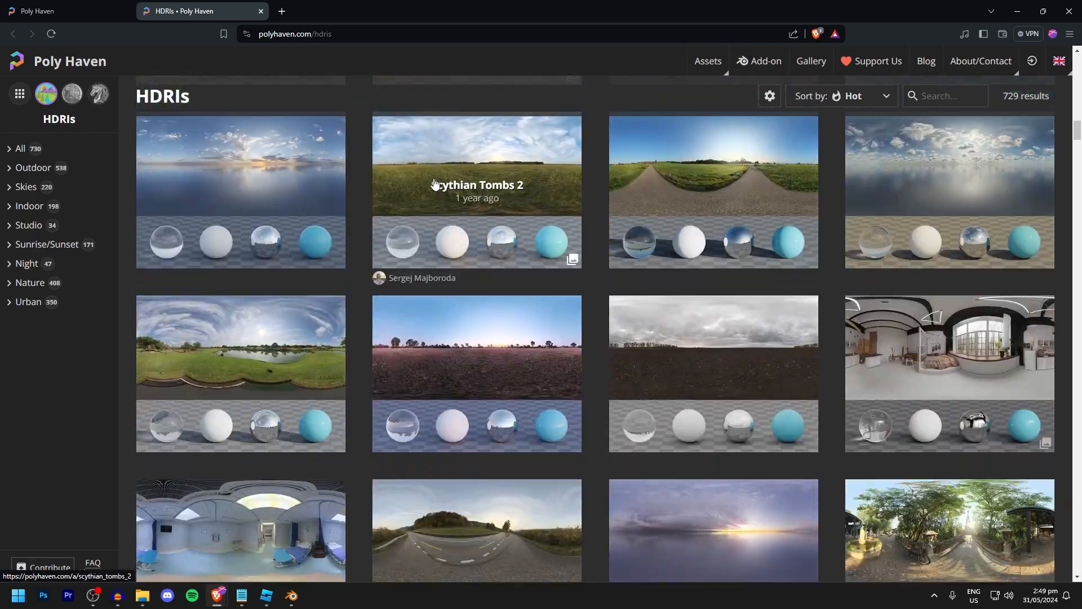
middle_click(225, 5)
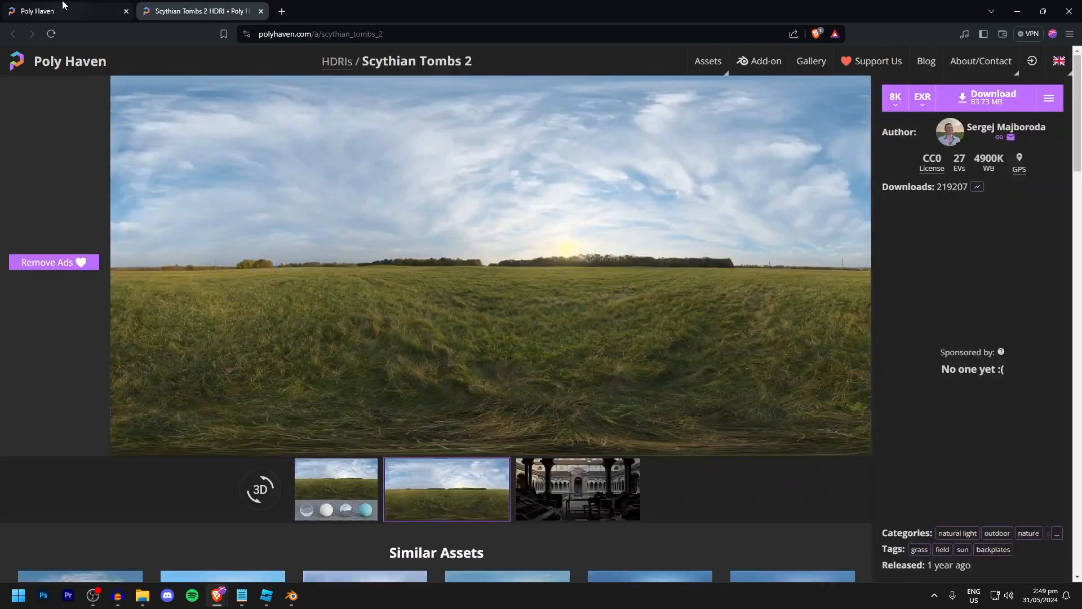
Look over Poly Haven's Textures catalogue in a separate tab, then close it and return to the home page.
left_click(65, 5)
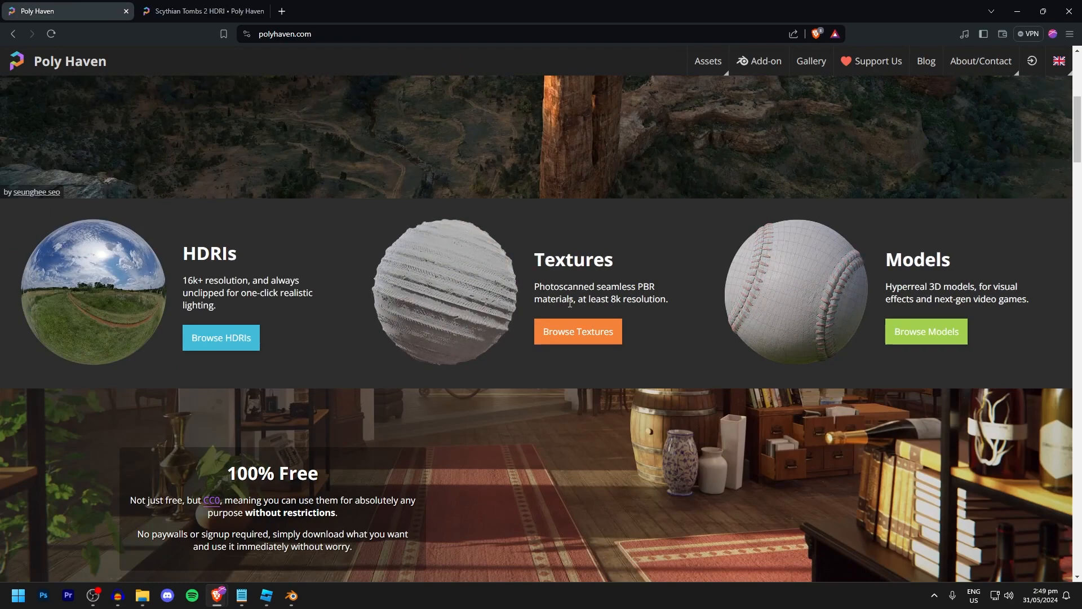
middle_click(578, 332)
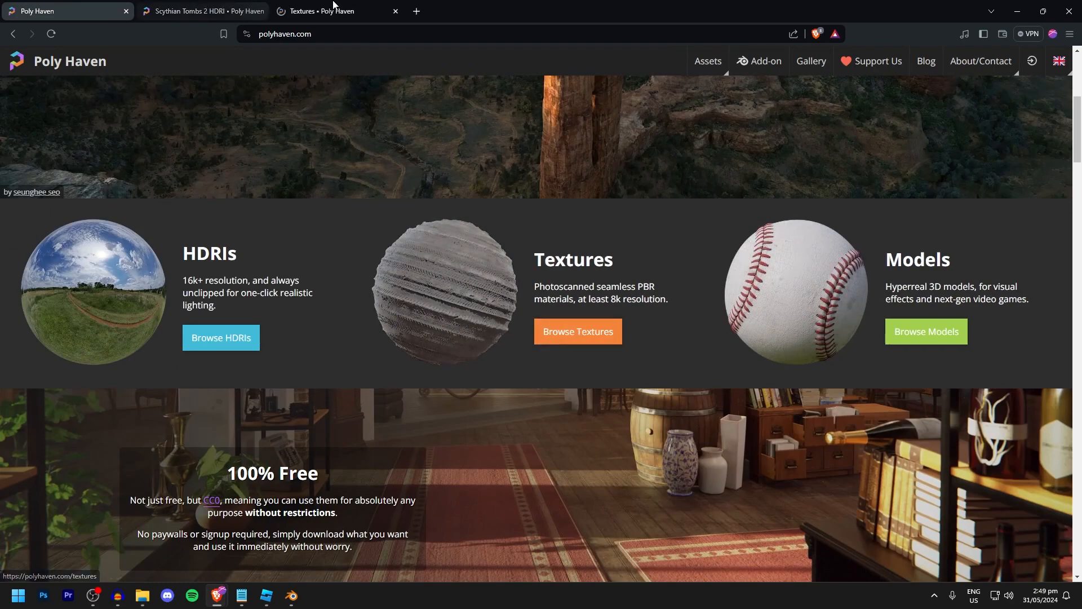
left_click(337, 10)
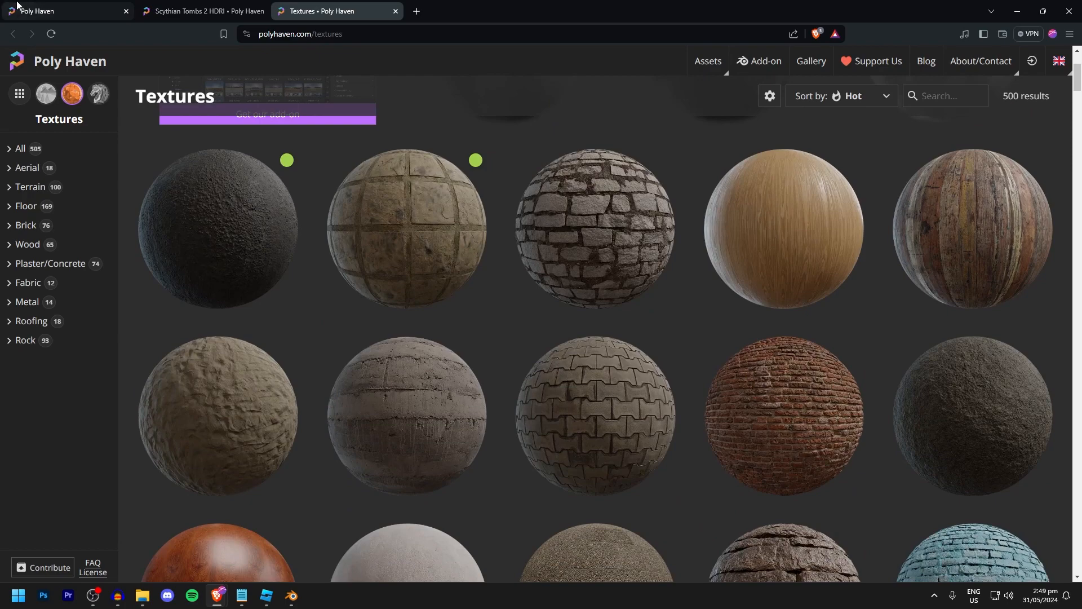
left_click(17, 6)
middle_click(304, 11)
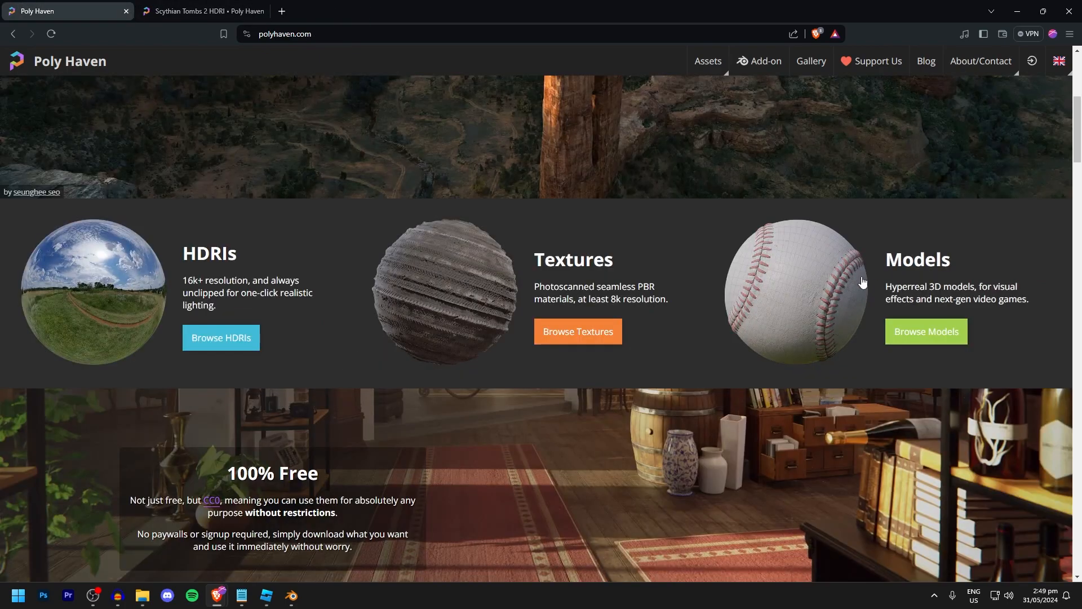
Browse Poly Haven's Models catalogue and open the Grass Medium 01 and Tree Small 02 pages in separate tabs.
middle_click(933, 333)
left_click(337, 11)
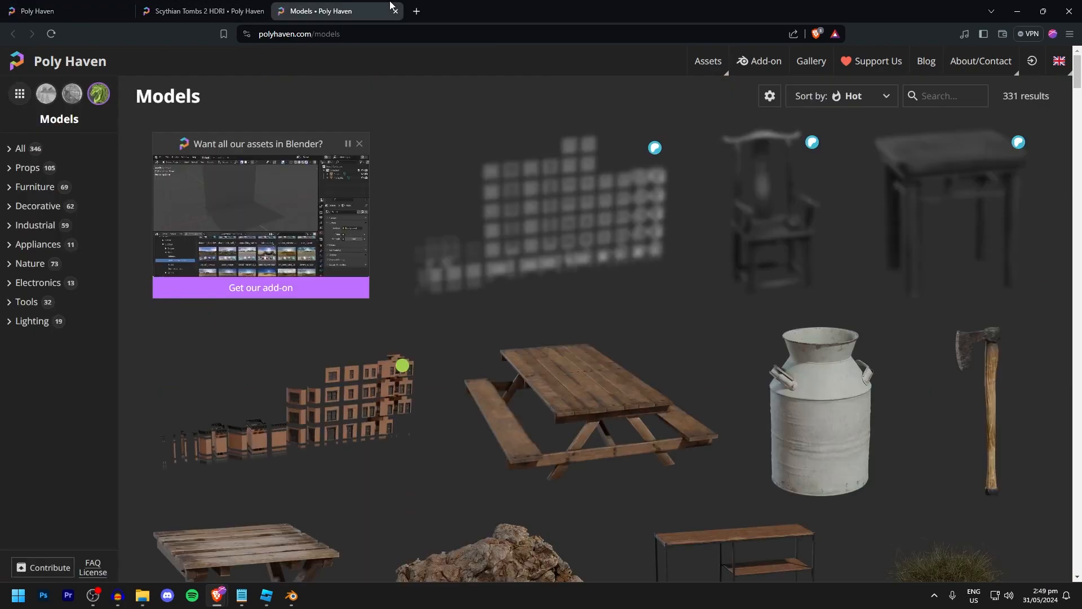
scroll(541, 207, "down", 10)
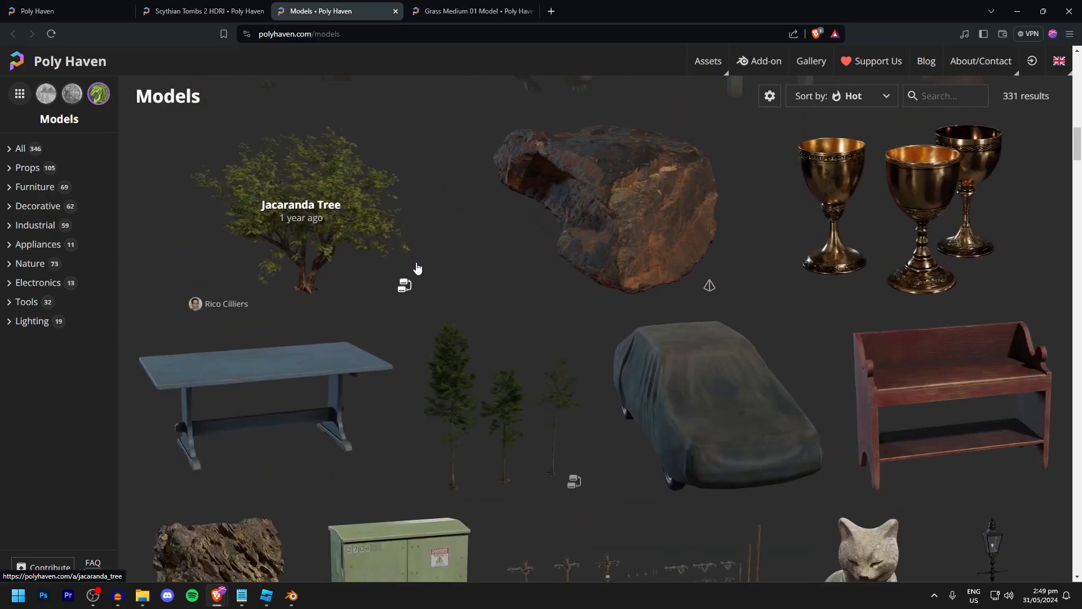
scroll(422, 285, "up", 4)
scroll(377, 386, "up", 5)
scroll(377, 386, "up", 2)
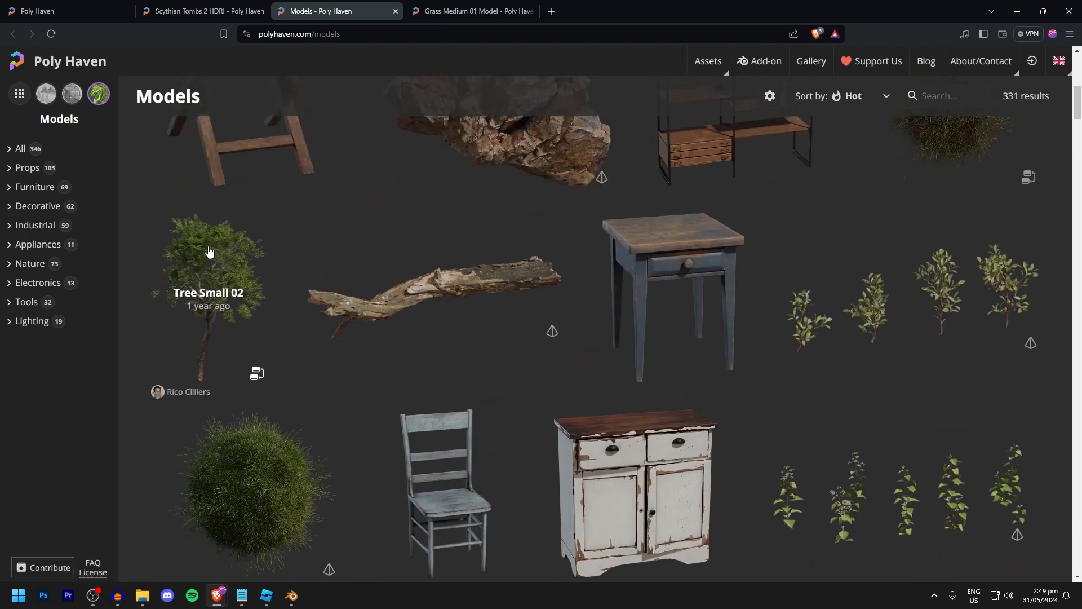
middle_click(225, 289)
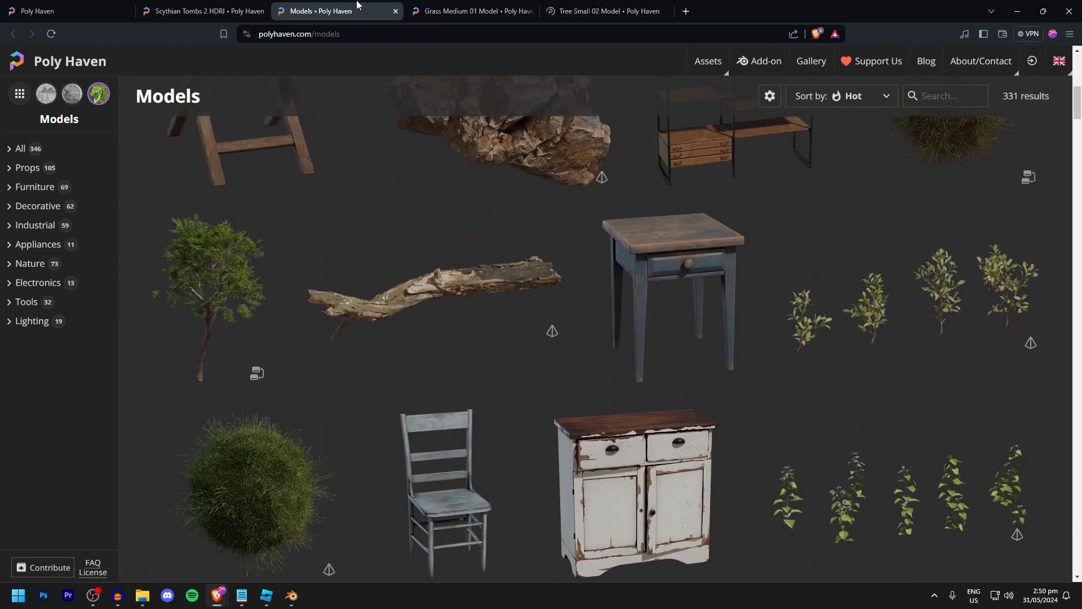
Move the Models tab behind the asset tabs and view the Grass Medium 01 and Scythian Tombs 2 pages.
left_click_drag(345, 3, 619, 4)
left_click(442, 4)
left_click(295, 4)
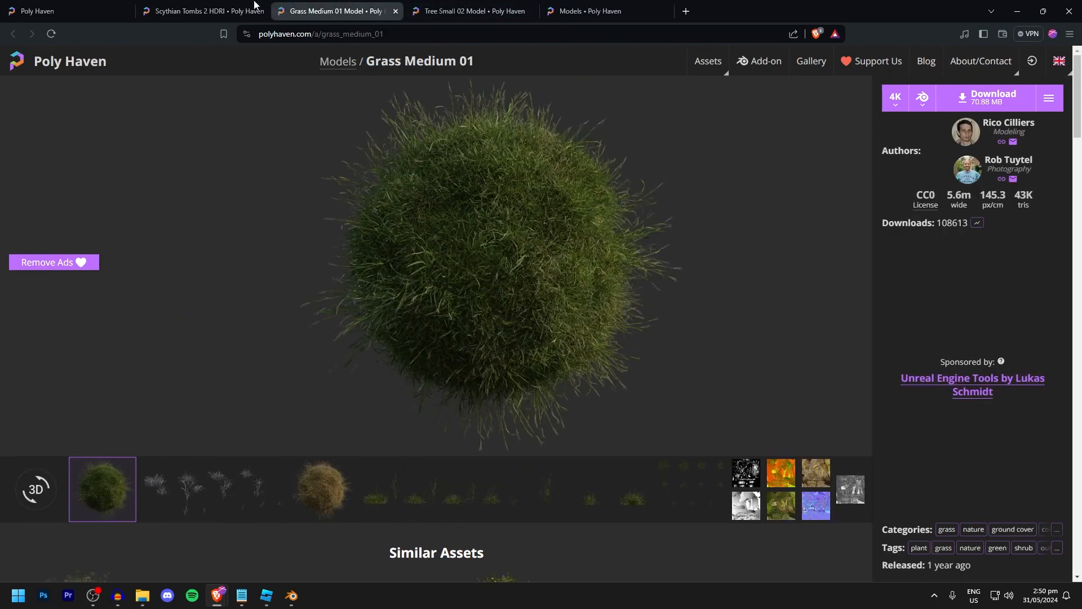
left_click(234, 6)
Search the web for "free 3d models" from the Models tab, look through the results, and close the tab.
left_click(555, 6)
left_click(353, 31)
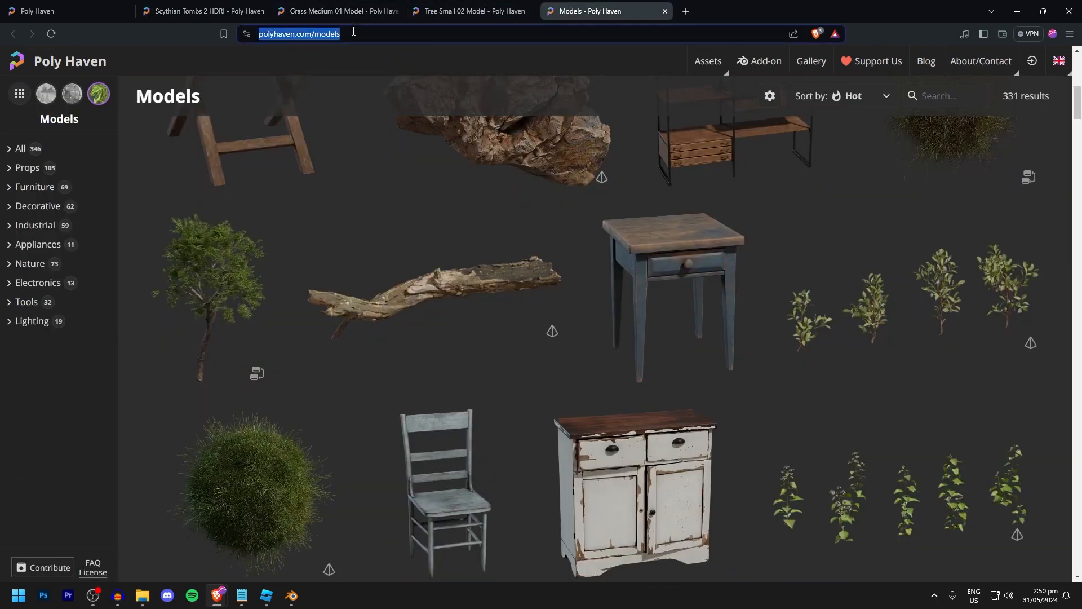
type("free 3d models")
key("Return")
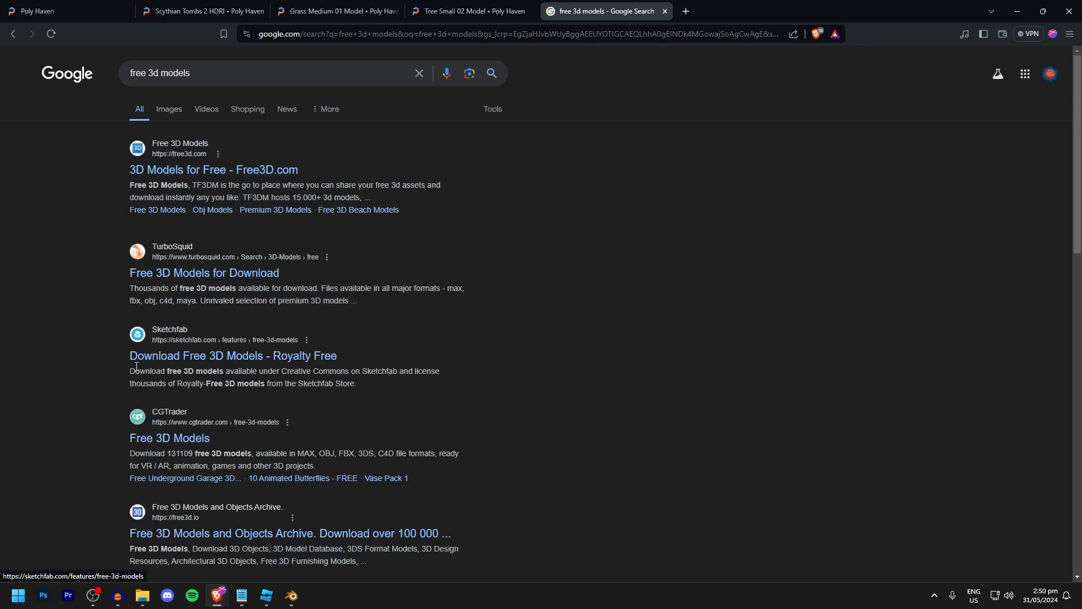
scroll(226, 429, "down", 4)
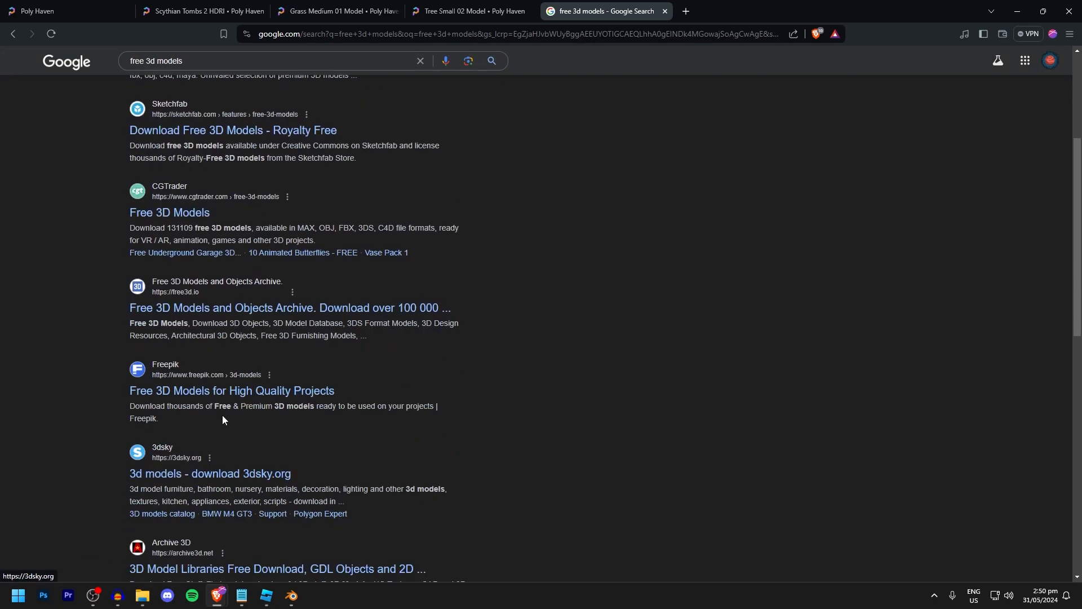
scroll(249, 336, "up", 4)
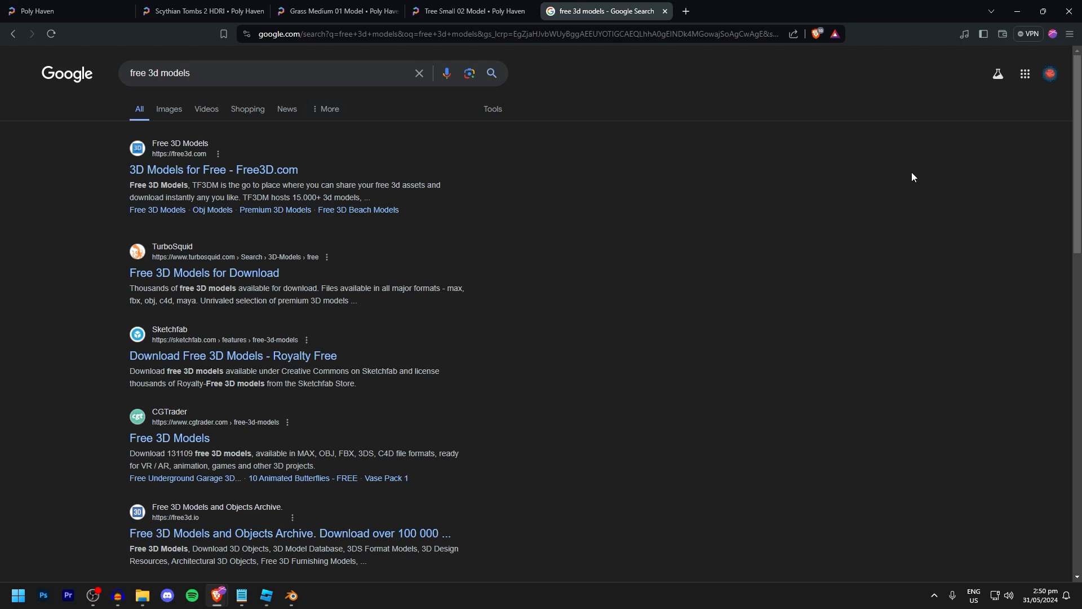
middle_click(619, 7)
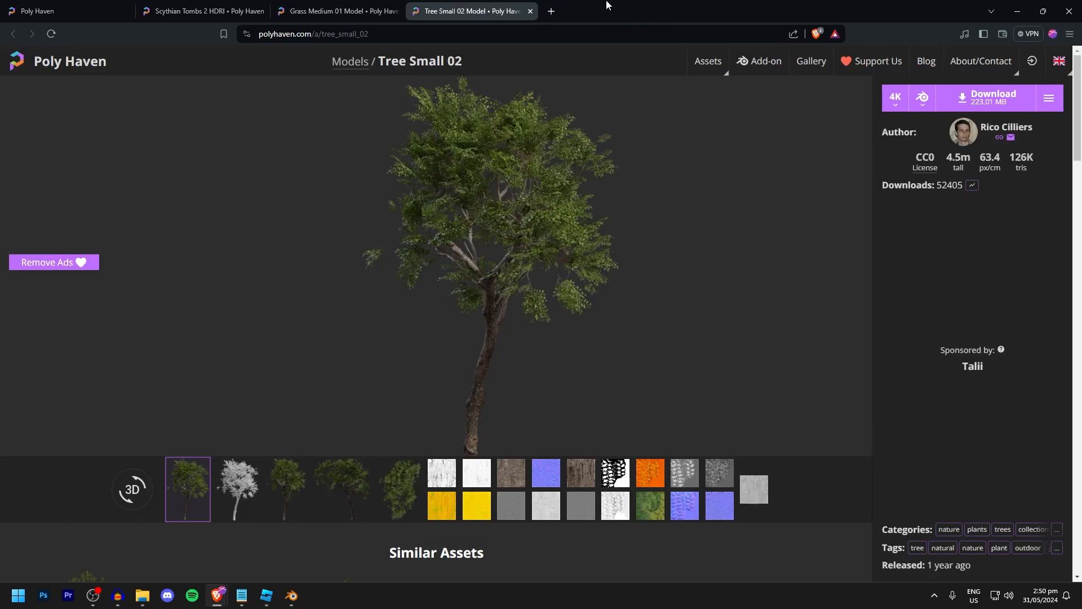
Review the open Poly Haven asset tabs, including the grass model, the HDRI and the home page.
left_click(361, 7)
left_click(211, 6)
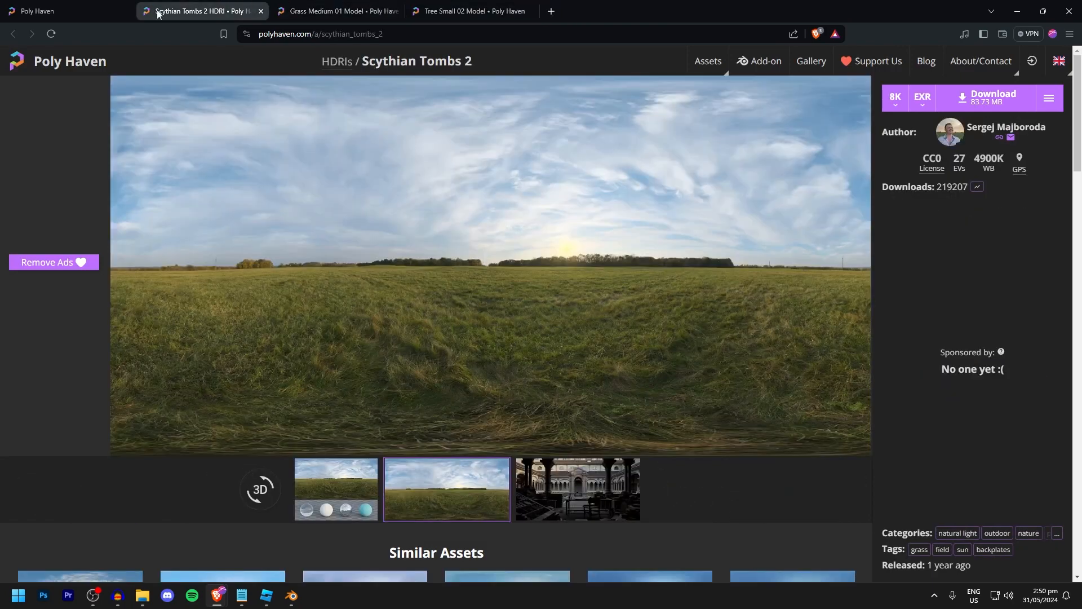
left_click(90, 8)
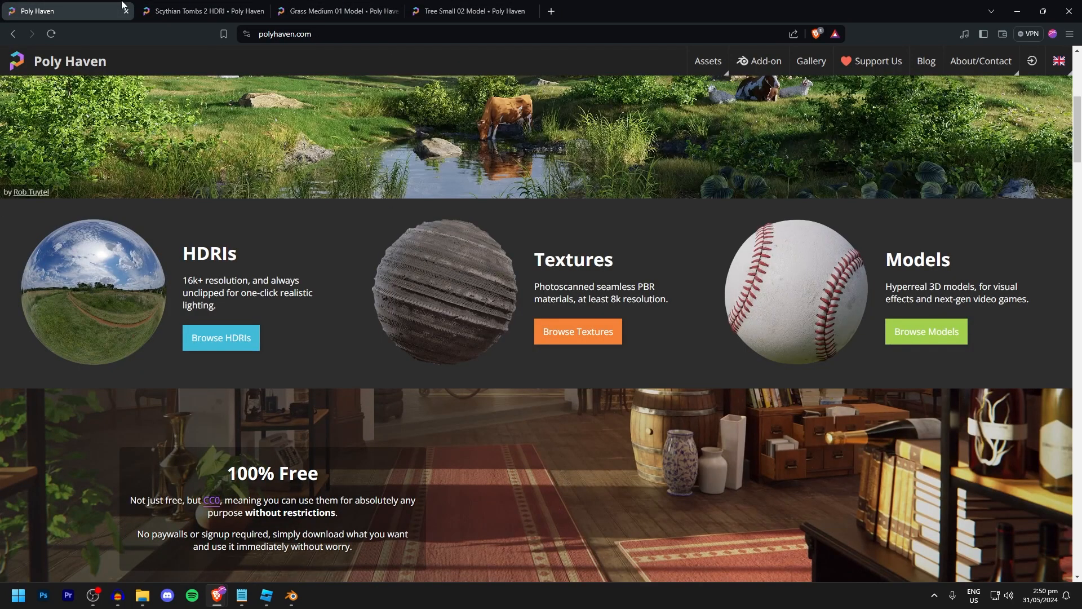
left_click(161, 9)
left_click(347, 7)
Download the Scythian Tombs 2 HDRI in 2K resolution as an EXR file.
left_click(196, 5)
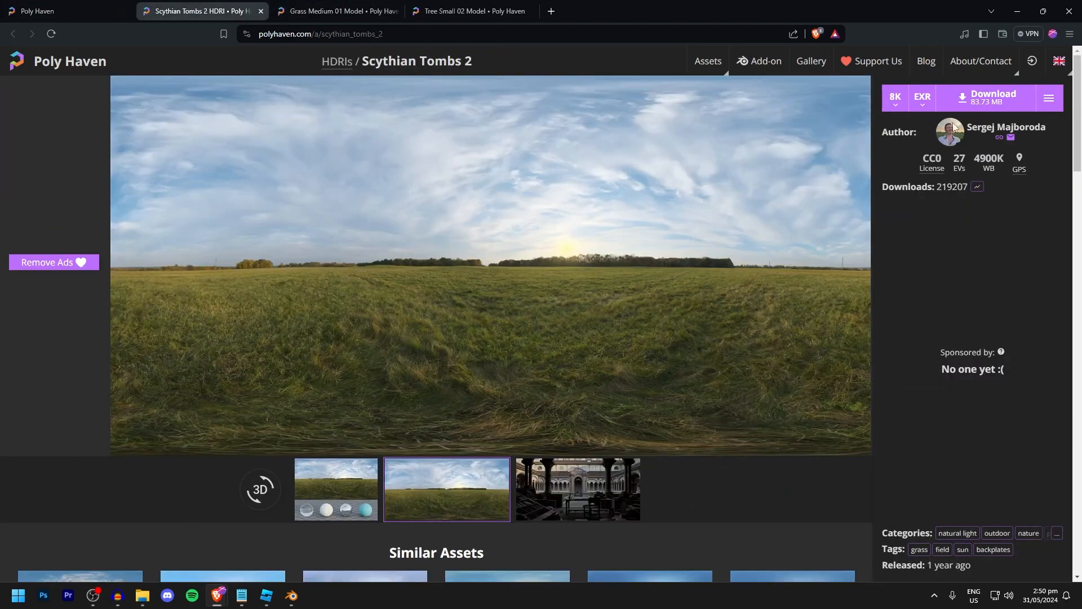
left_click(895, 99)
left_click(902, 167)
left_click(895, 99)
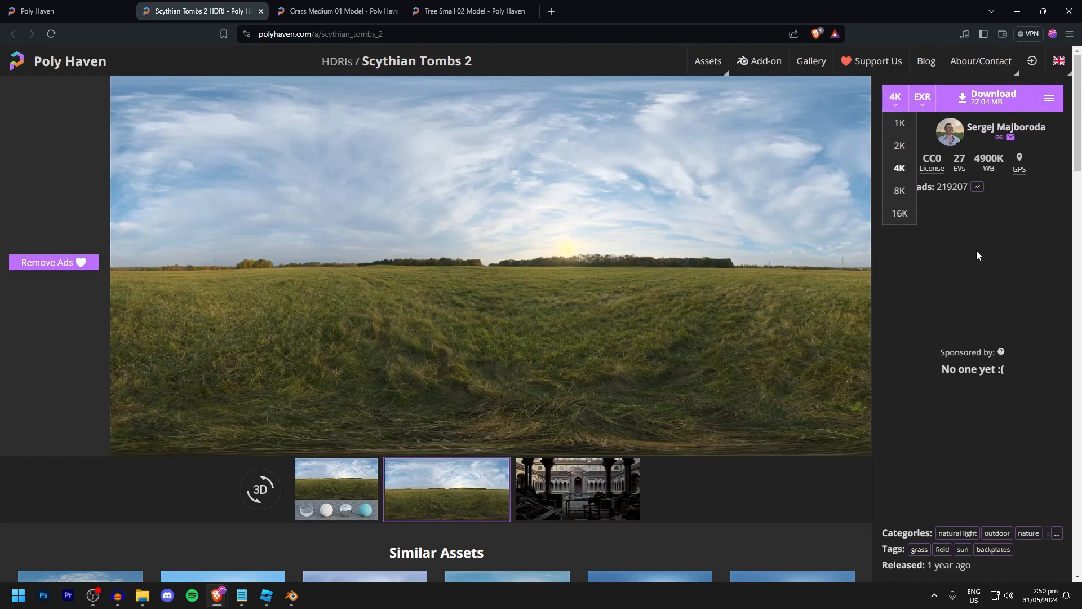
left_click(913, 151)
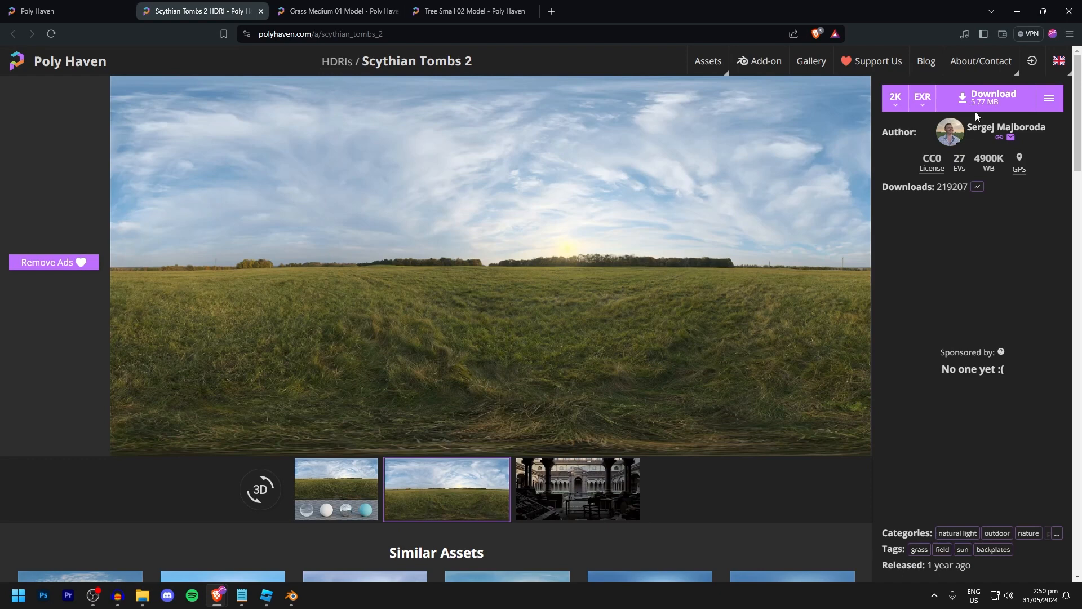
left_click(986, 99)
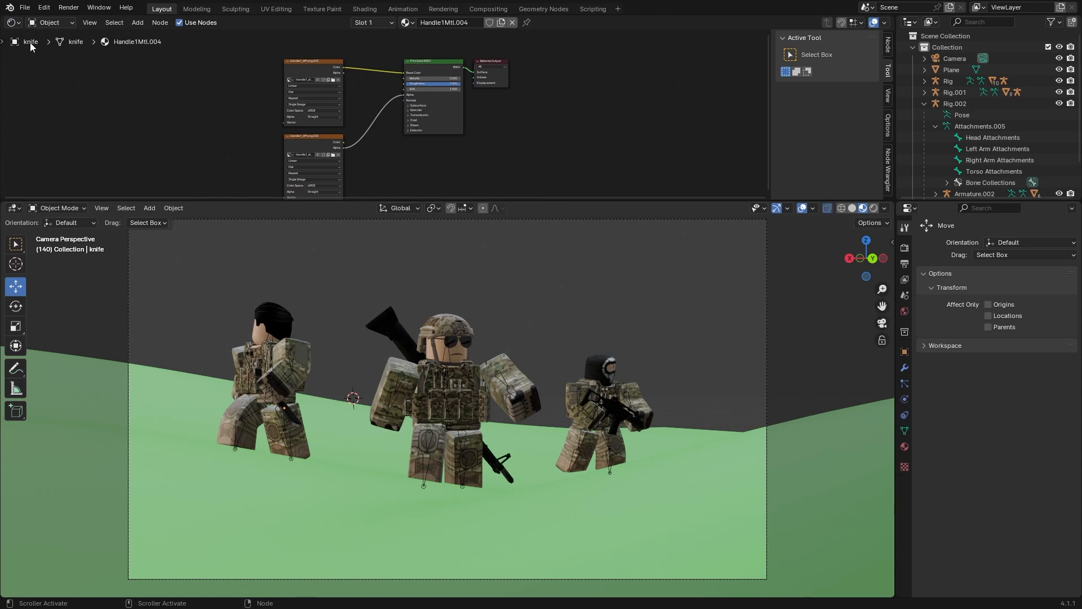
Switch the shader editor from the object material to the World shader nodes.
left_click(12, 23)
middle_click_drag(264, 115, 353, 105)
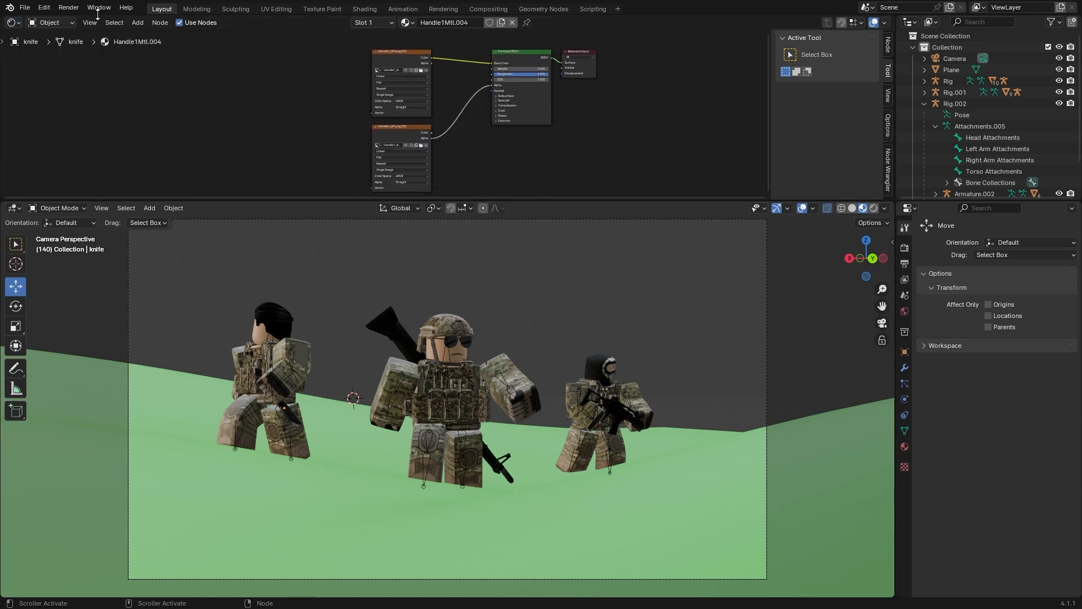
left_click(56, 22)
left_click(49, 61)
scroll(482, 76, "up", 3)
middle_click_drag(492, 80, 433, 146)
left_click(442, 93)
scroll(397, 106, "up", 5)
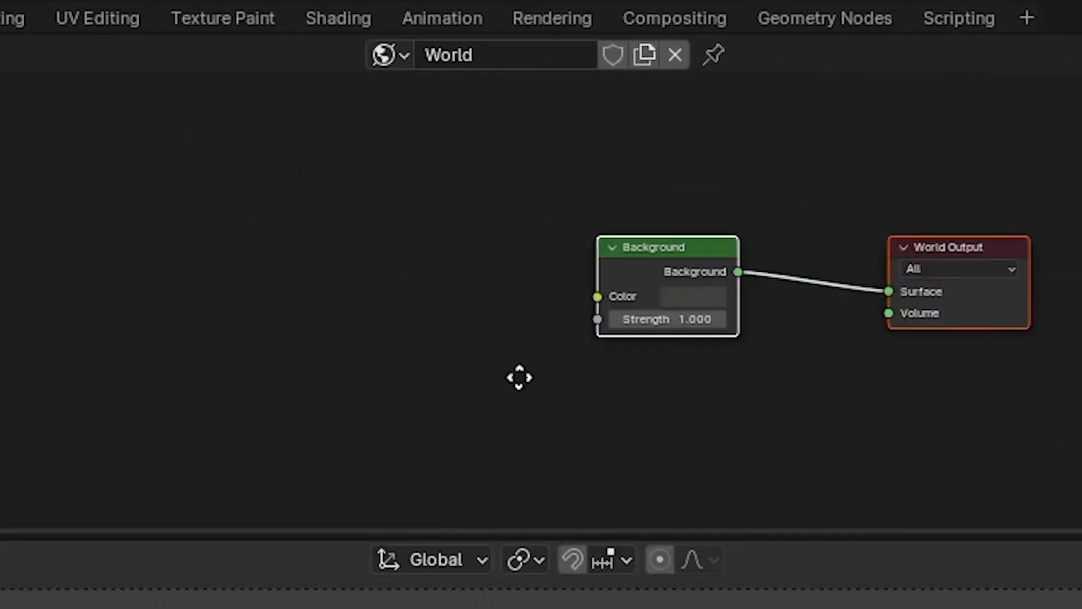
Add an Environment Texture node and connect its Color output to the Background node's Color input.
key("shift+a")
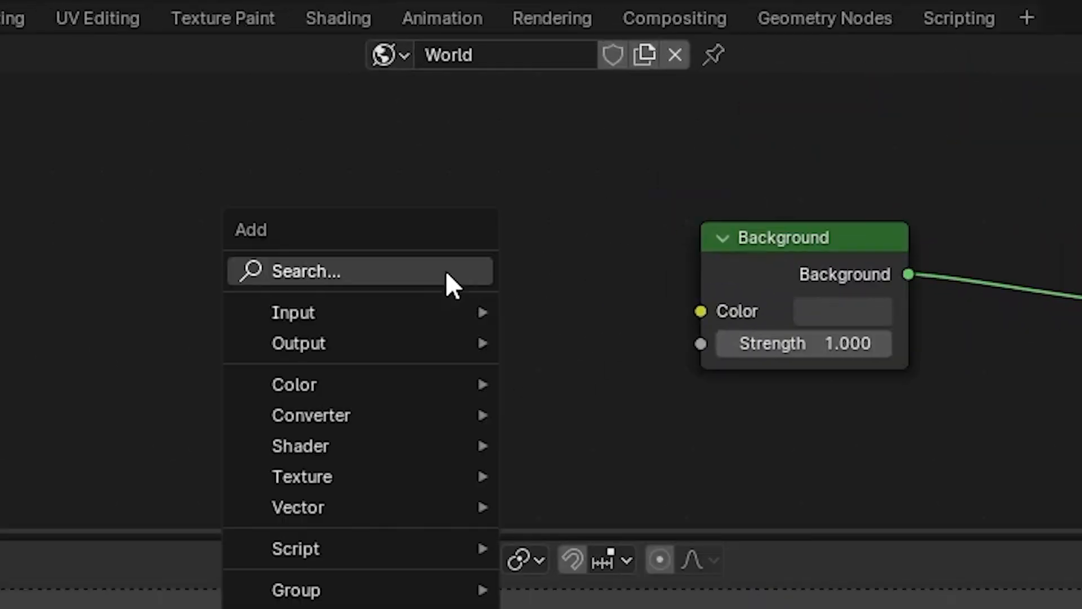
left_click(445, 274)
type("envi")
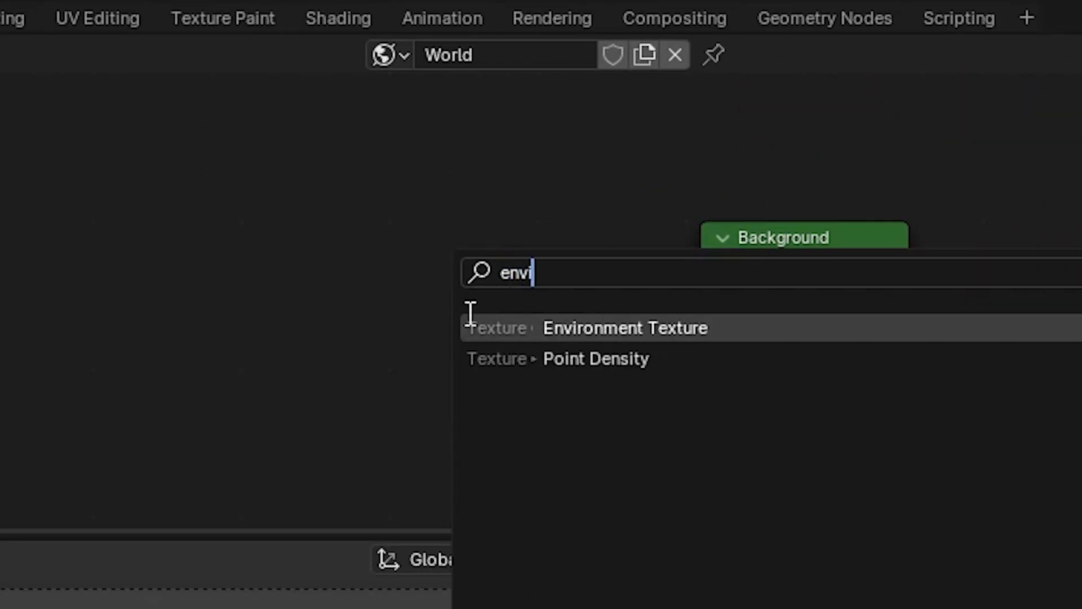
left_click(608, 327)
left_click(177, 192)
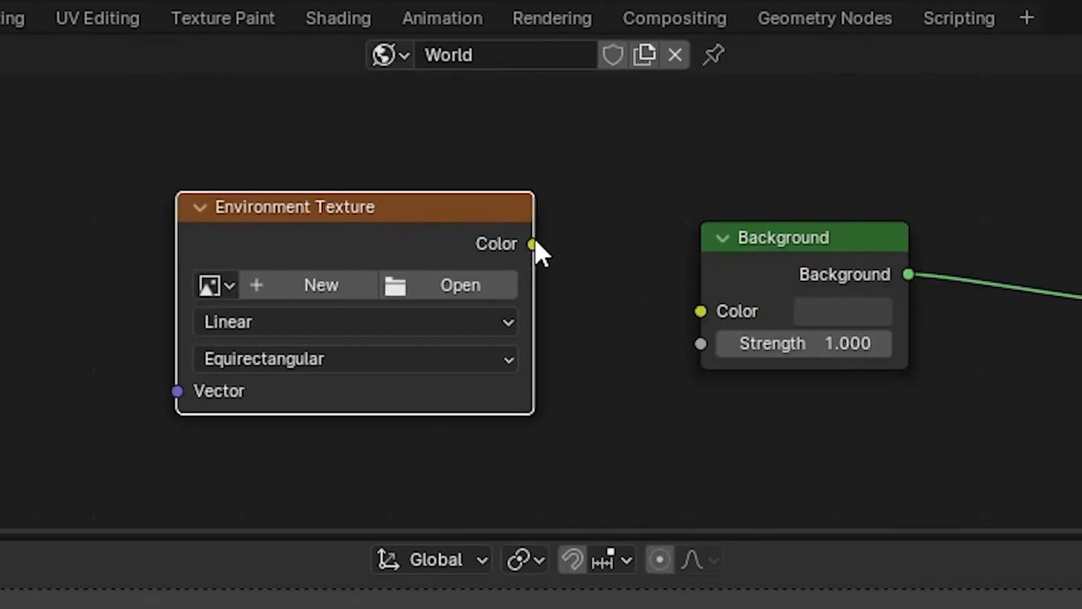
left_click_drag(532, 243, 701, 311)
Add a Mapping node and connect its Vector output to the Environment Texture's Vector input.
scroll(444, 311, "left", 5)
key("shift+a")
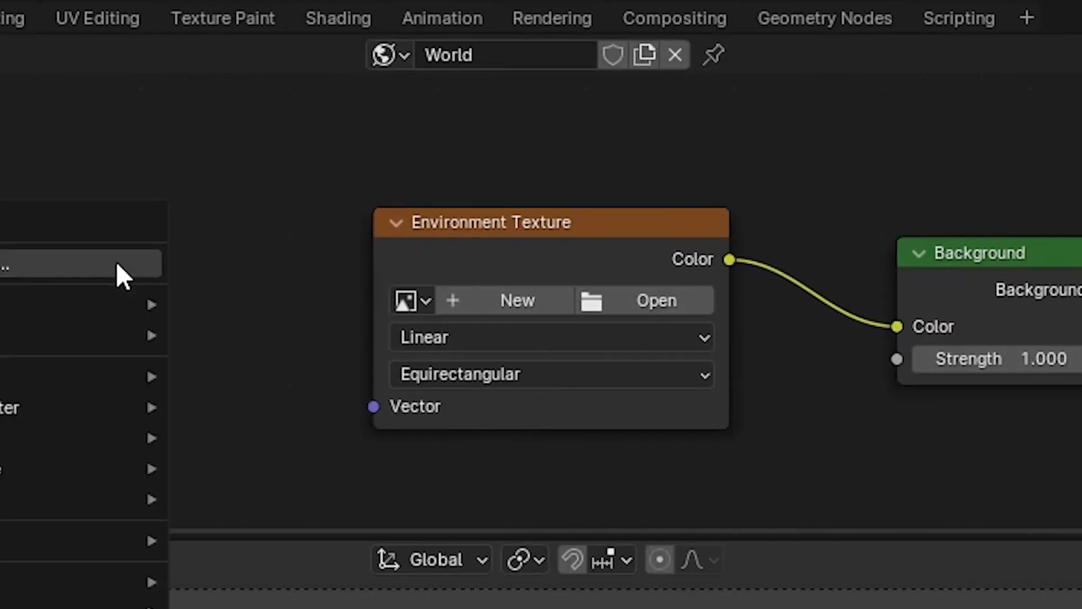
left_click(117, 262)
type("mapp")
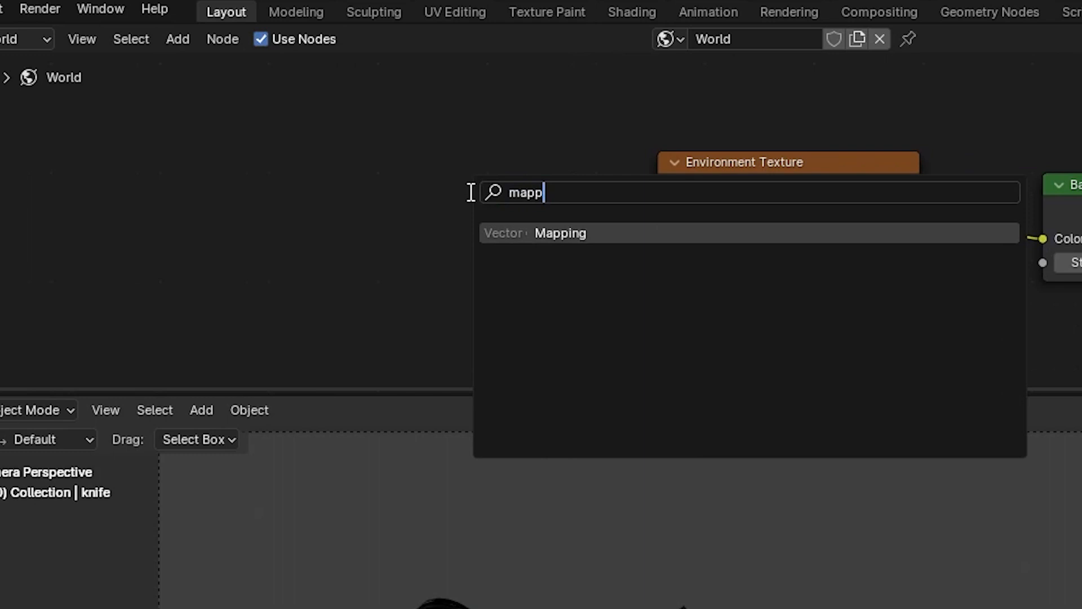
key("Return")
left_click(394, 157)
left_click_drag(548, 193, 648, 296)
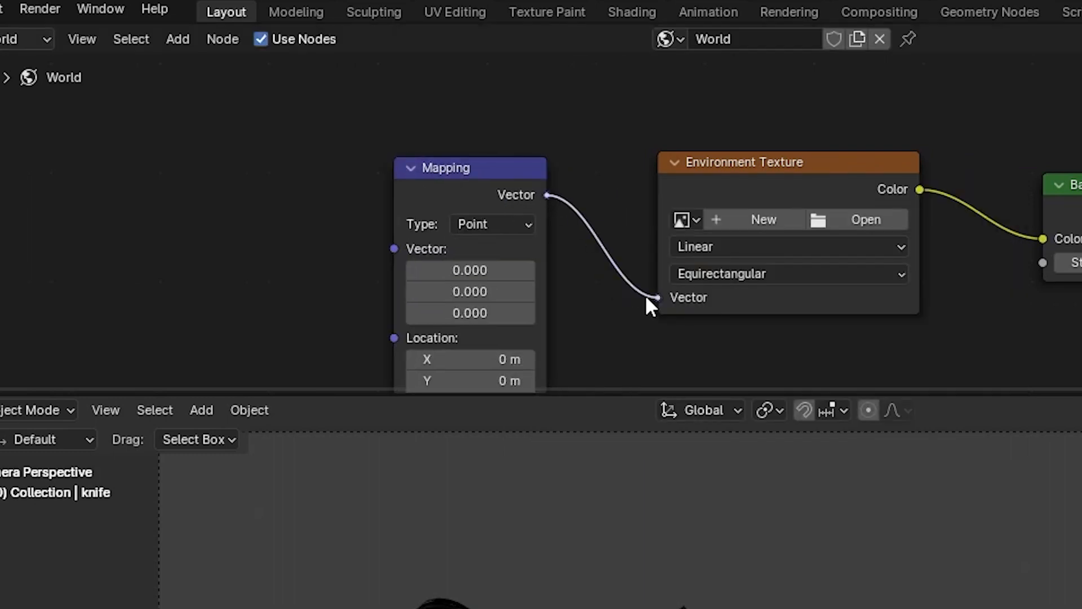
Add a Texture Coordinate node and connect its Generated output to the Mapping node's Vector input.
scroll(648, 296, "down", 2)
scroll(425, 156, "left", 5)
key("shift+a")
left_click(425, 155)
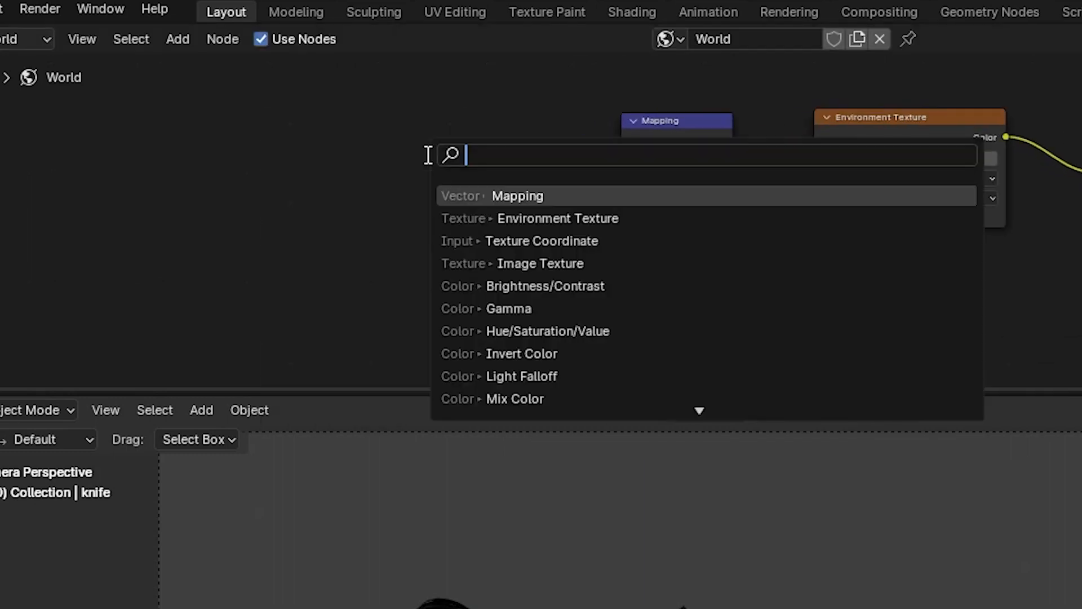
type("tex")
key("BackSpace")
key("BackSpace")
key("BackSpace")
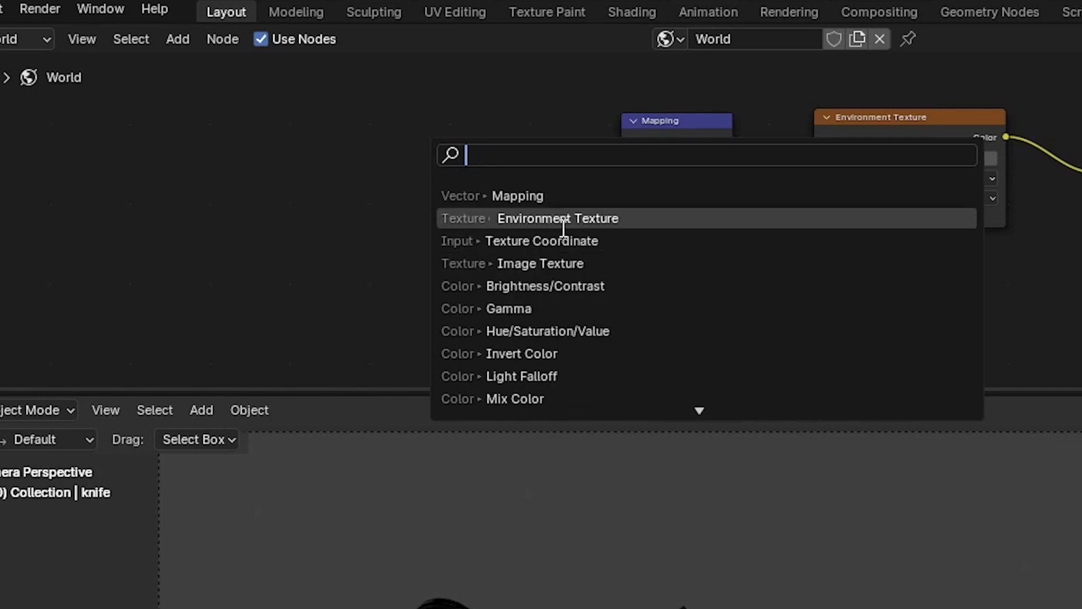
left_click(576, 240)
left_click_drag(518, 193, 620, 191)
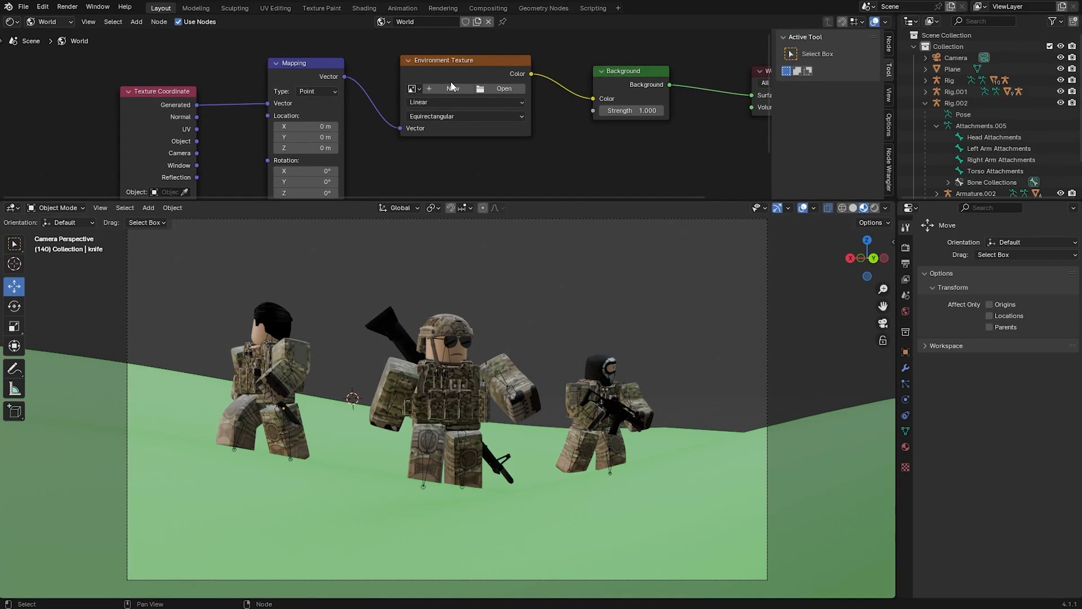
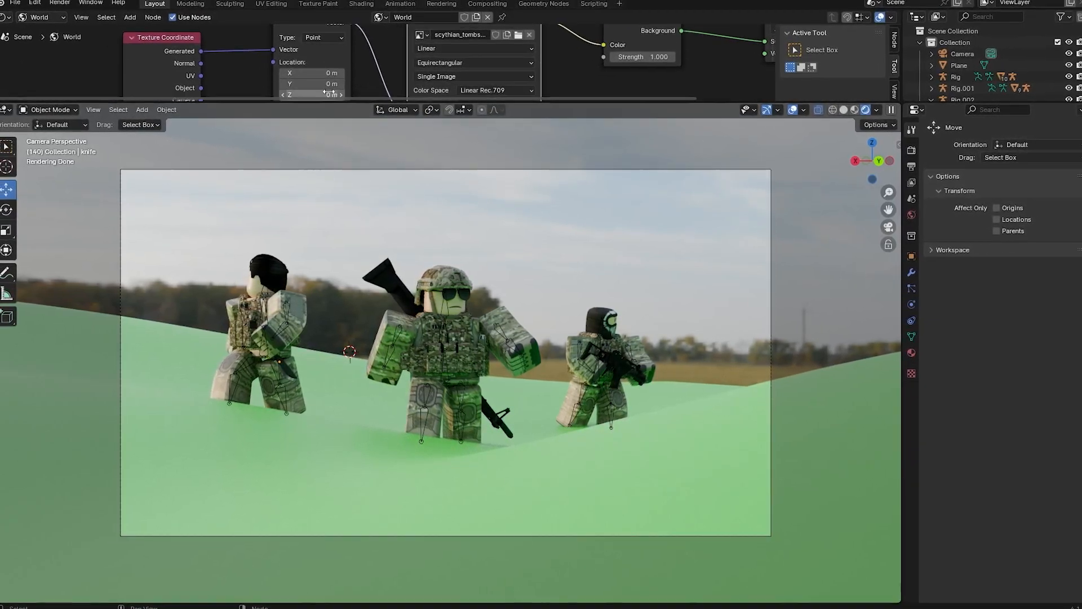
Enlarge the node editor, set the Mapping node's Z rotation to -131°, and check the HDRI lighting around the scene.
left_click_drag(329, 103, 338, 198)
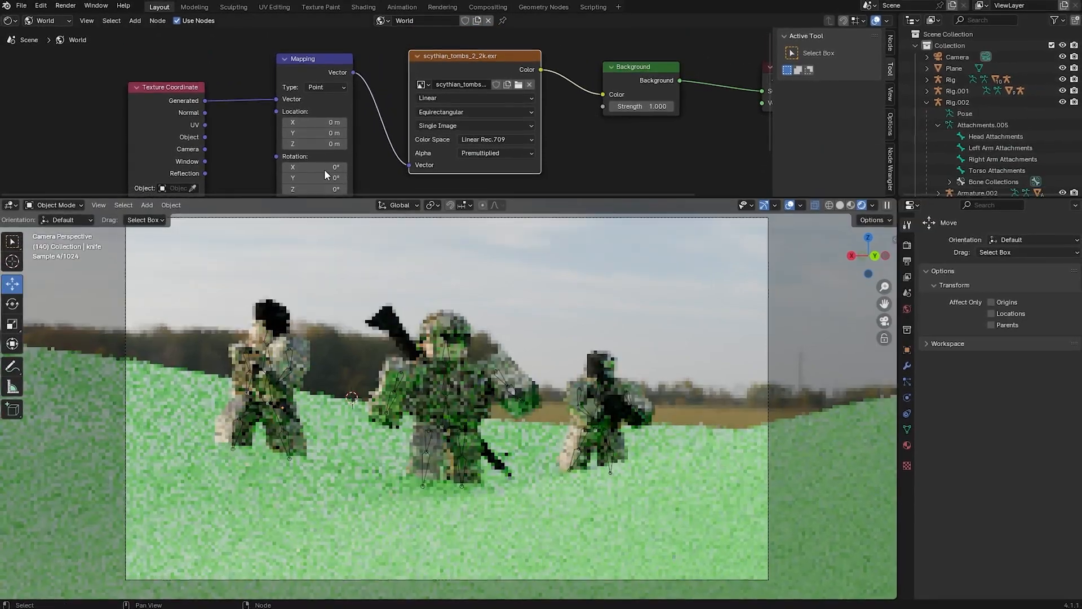
middle_click_drag(324, 174, 346, 80)
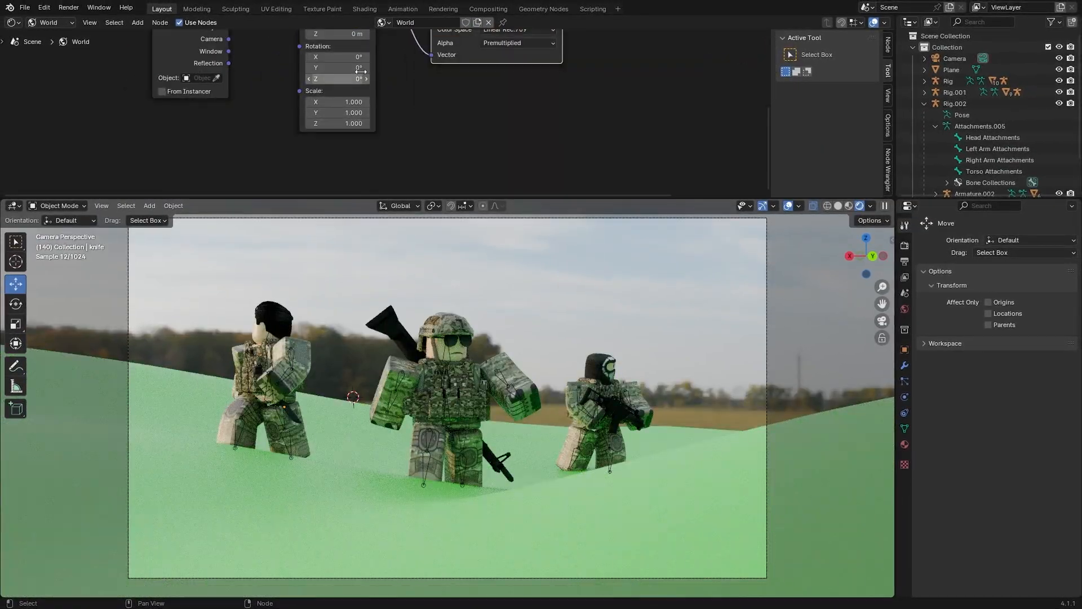
left_click_drag(352, 79, 185, 79)
middle_click_drag(704, 237, 375, 442)
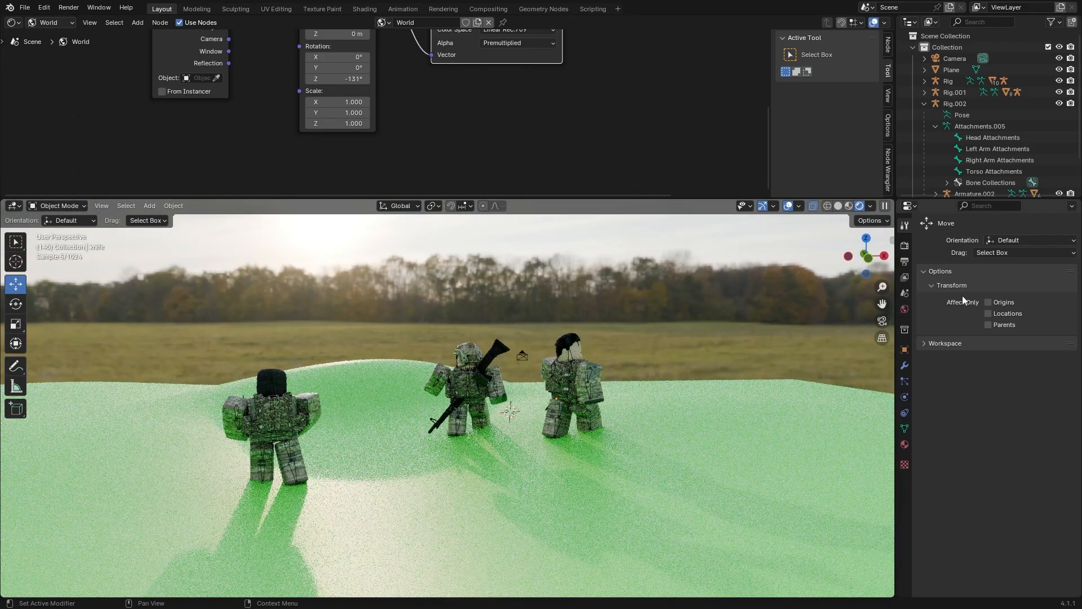
left_click(883, 320)
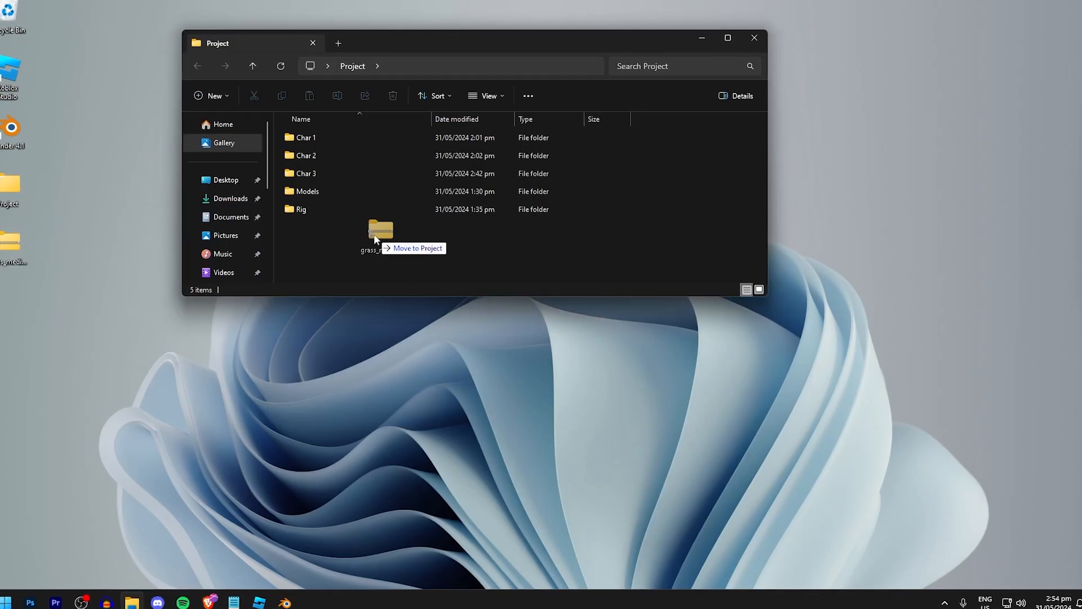
Move grass_medium_01_2k.blend.zip into the Project folder, then extract it there and open the extracted folder.
left_click_drag(374, 235, 329, 253)
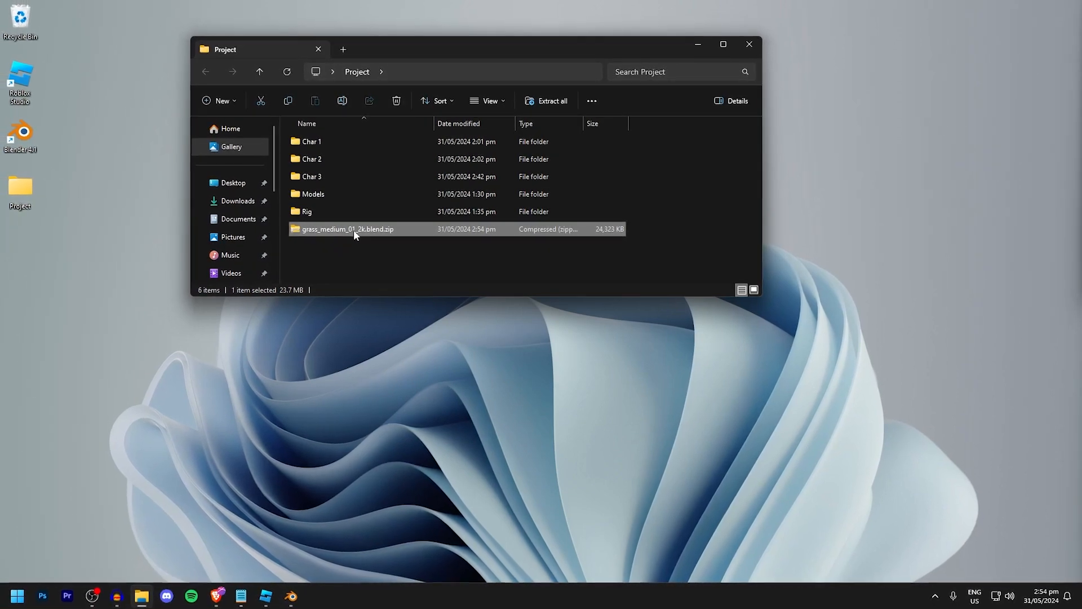
right_click(333, 234)
left_click(376, 359)
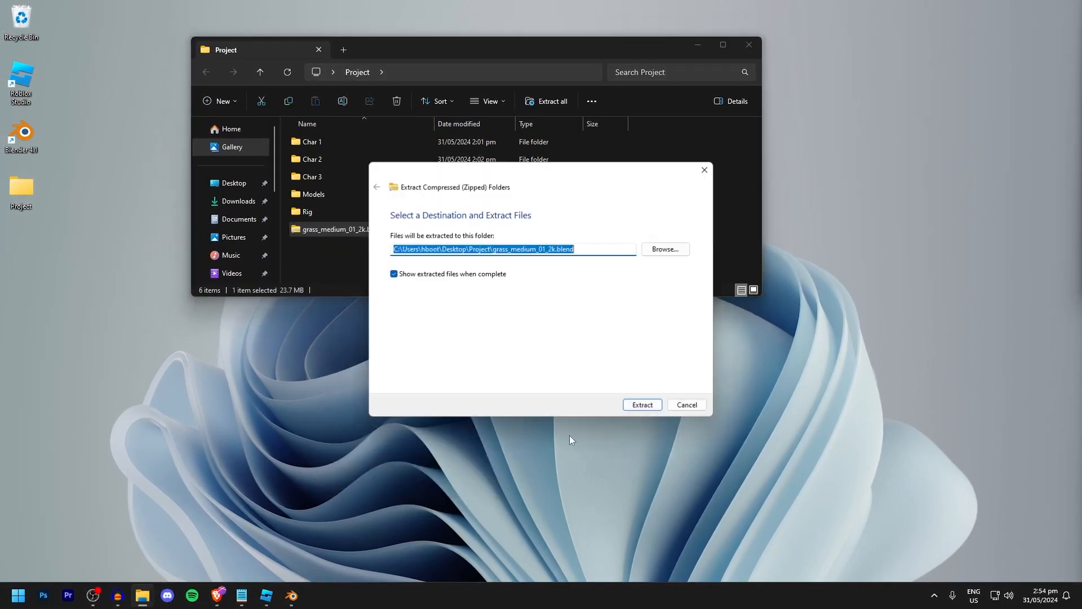
left_click(648, 405)
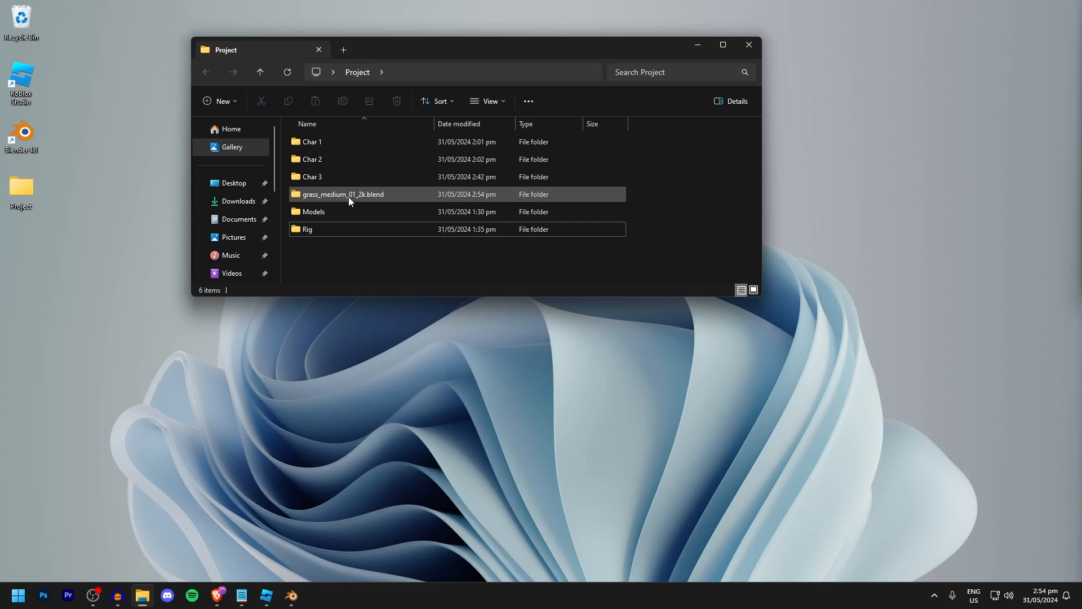
double_click(349, 197)
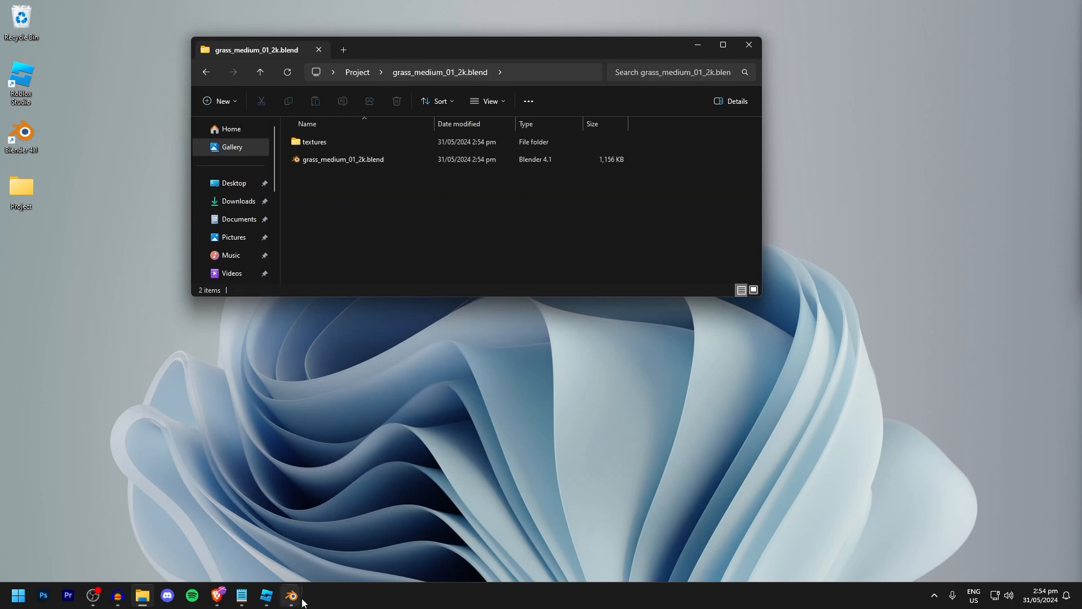
Switch to Blender, close the separate render window, and bring up the main scene.
mouse_move(303, 600)
left_click(328, 560)
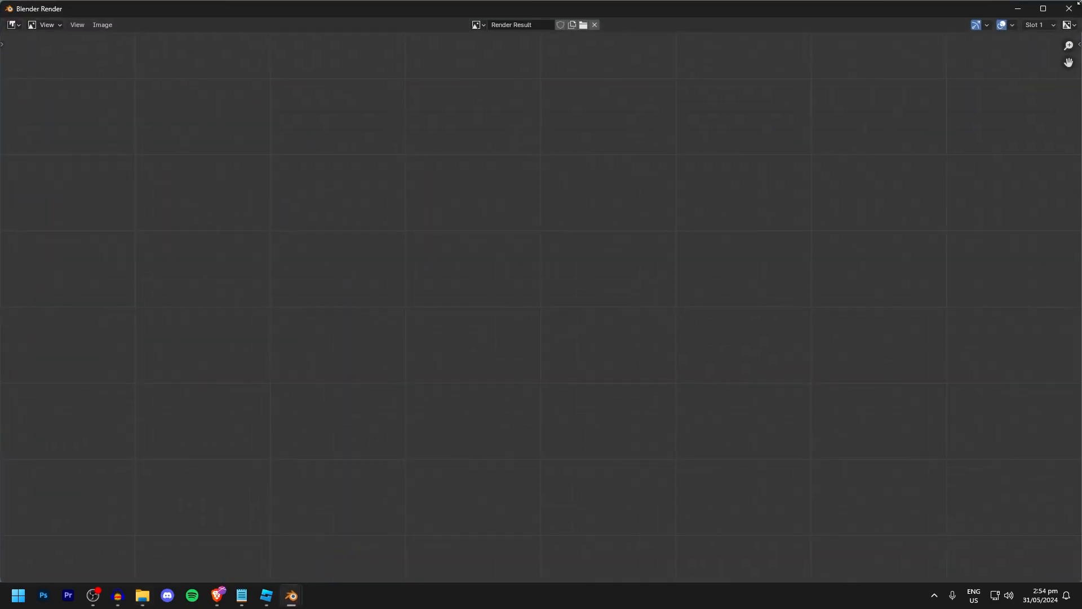
left_click(1076, 15)
left_click(302, 600)
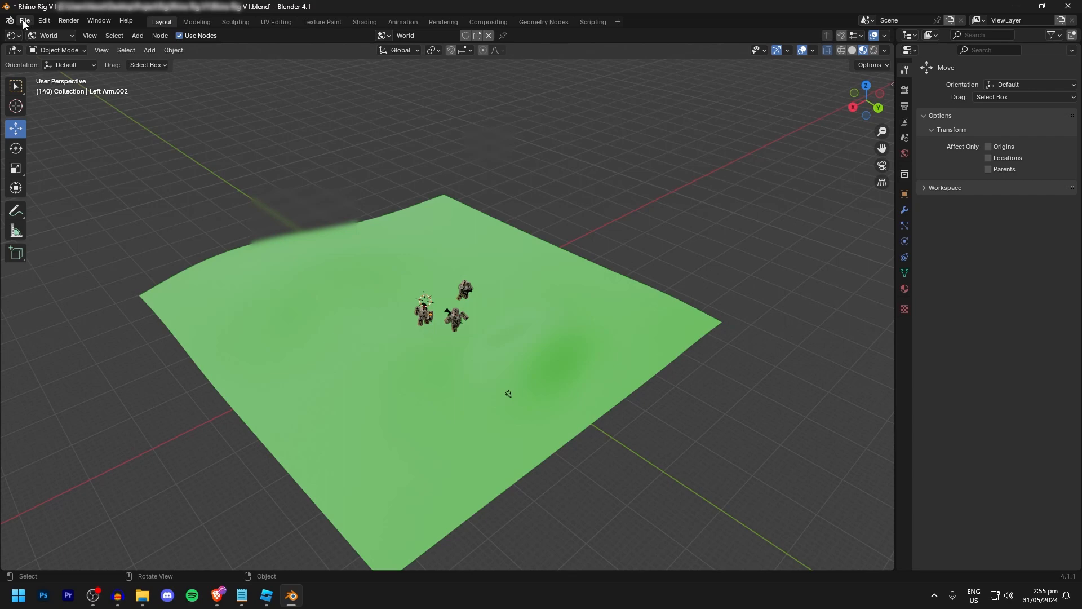
Append the grass_medium_01 collection from grass_medium_01_2k.blend to the scene.
left_click(25, 21)
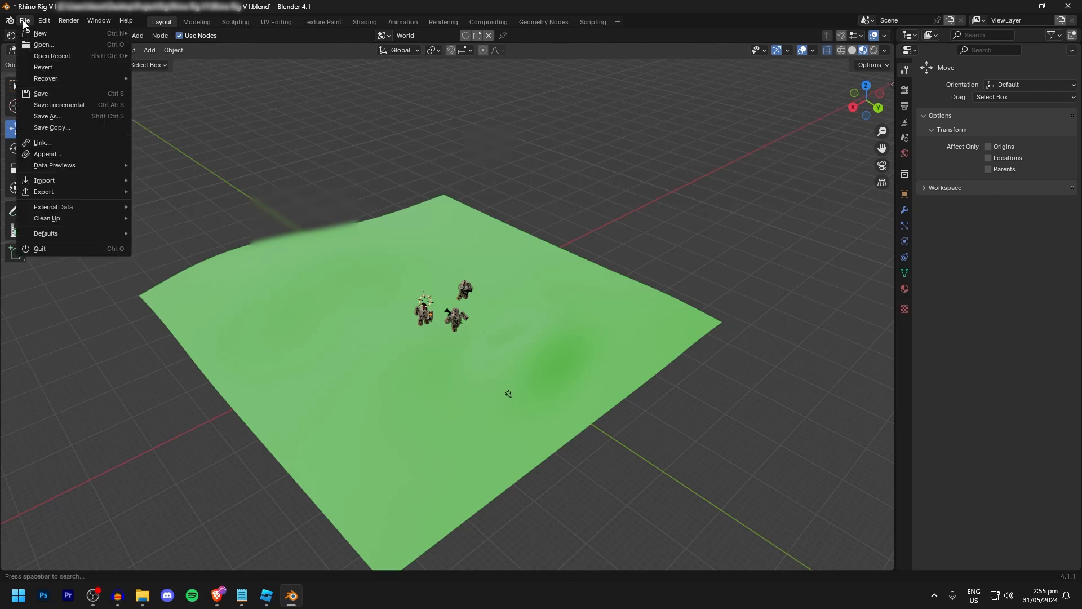
left_click(59, 153)
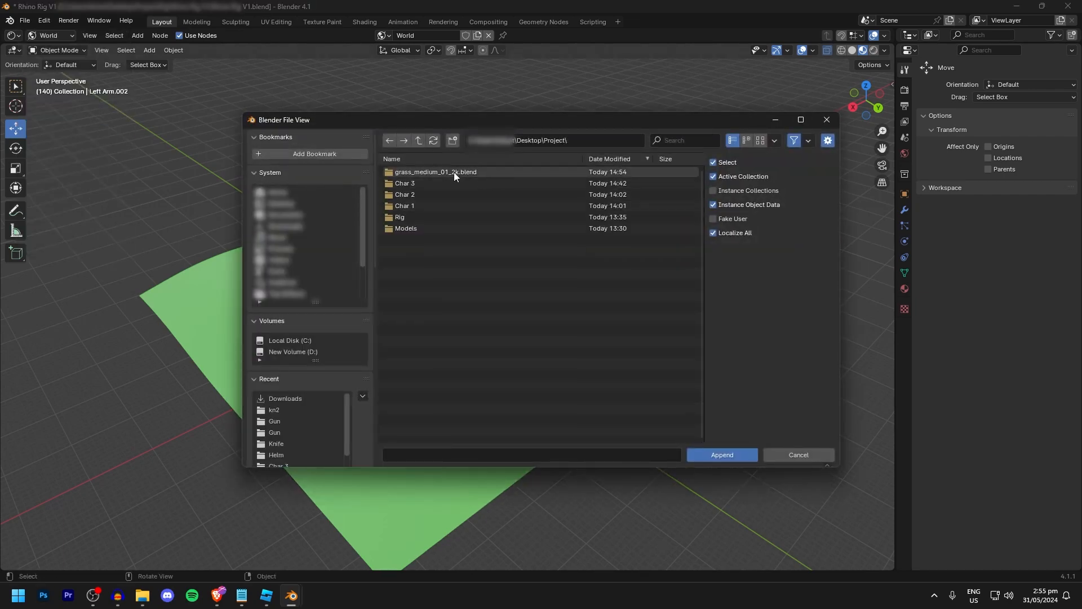
left_click(438, 171)
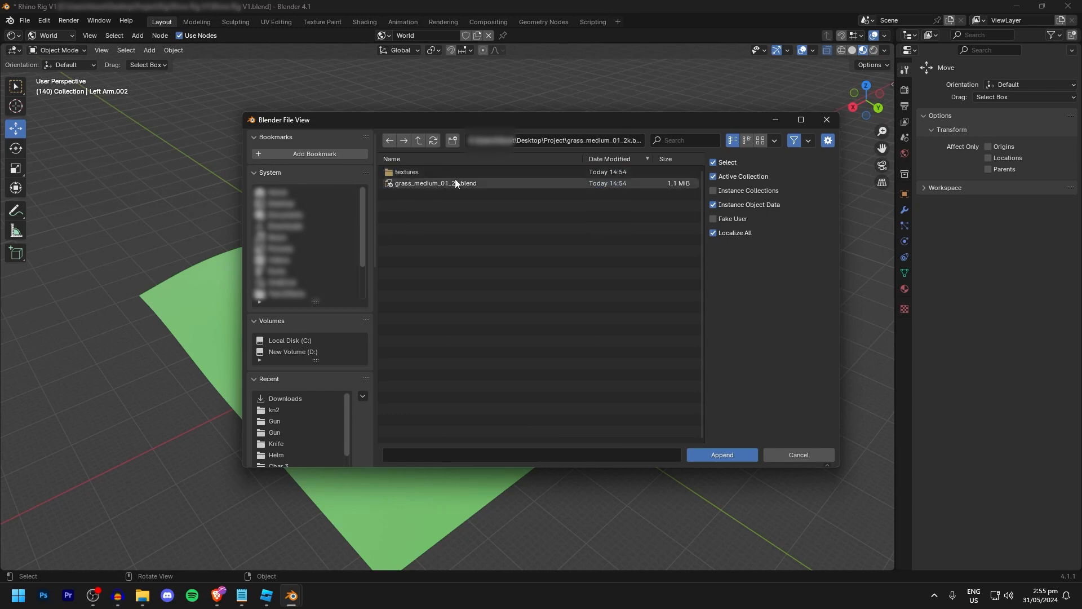
double_click(439, 183)
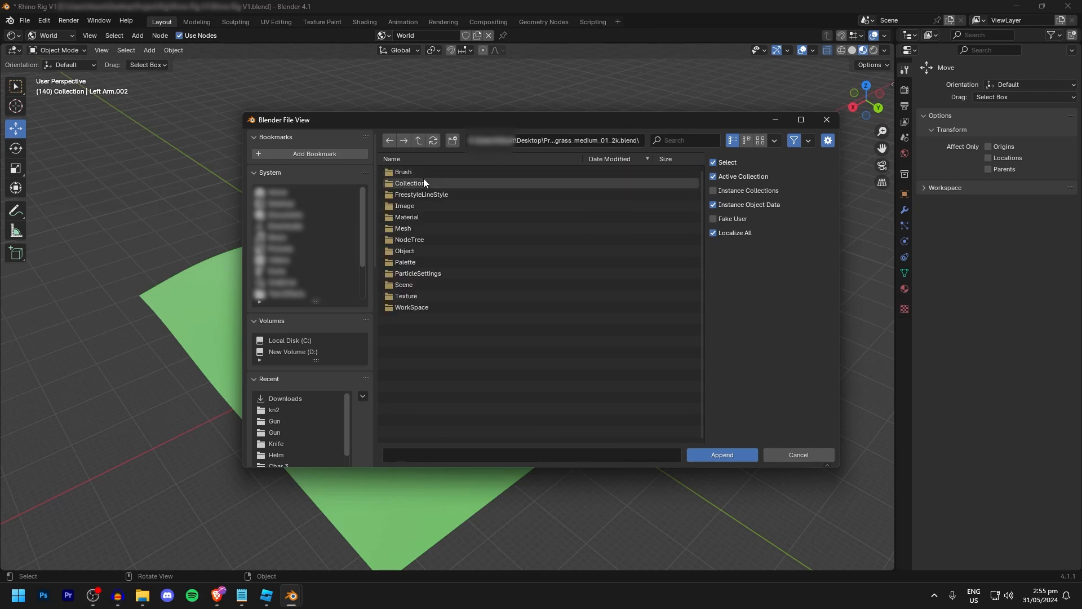
double_click(423, 183)
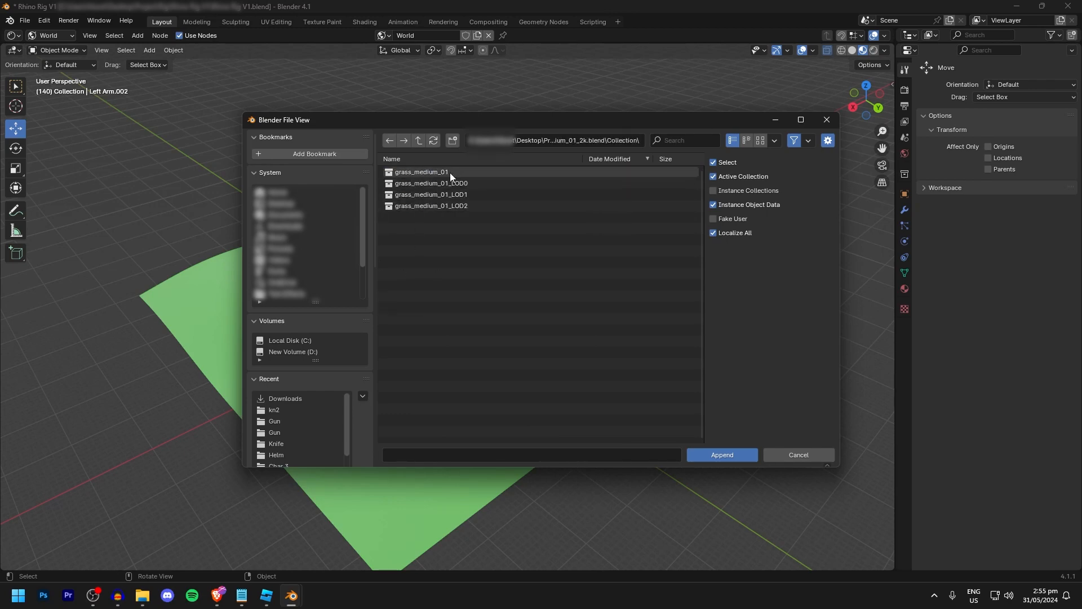
left_click(457, 175)
left_click(724, 452)
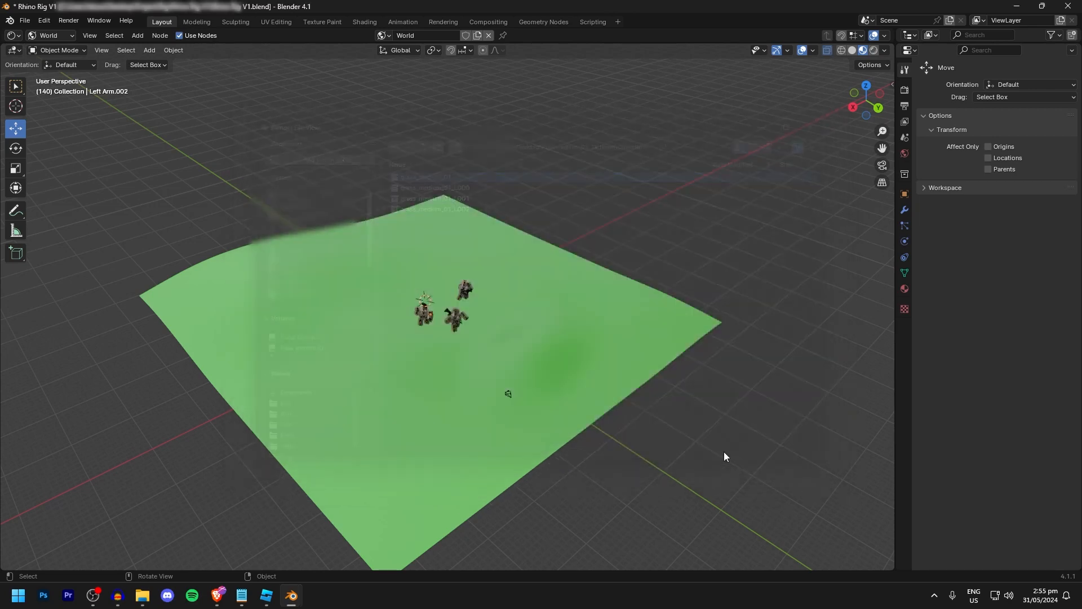
Move the appended grass model along the Y axis, clear of the terrain plane.
scroll(430, 336, "up", 5)
left_click_drag(409, 339, 742, 450)
scroll(742, 450, "down", 2)
middle_click_drag(741, 451, 521, 391)
scroll(527, 394, "up", 1)
scroll(529, 394, "down", 1)
scroll(526, 394, "up", 1)
scroll(527, 394, "down", 1)
scroll(526, 394, "up", 1)
scroll(526, 393, "down", 1)
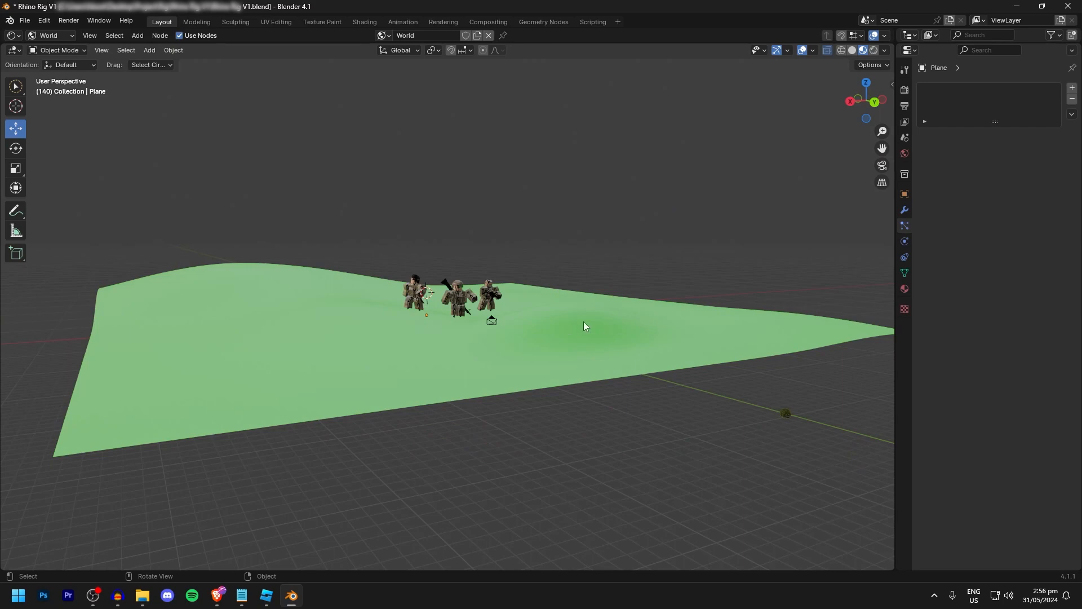
Add a particle system to the terrain plane, assign it the existing ParticleSettings, and inspect the scattered grass.
left_click(584, 324)
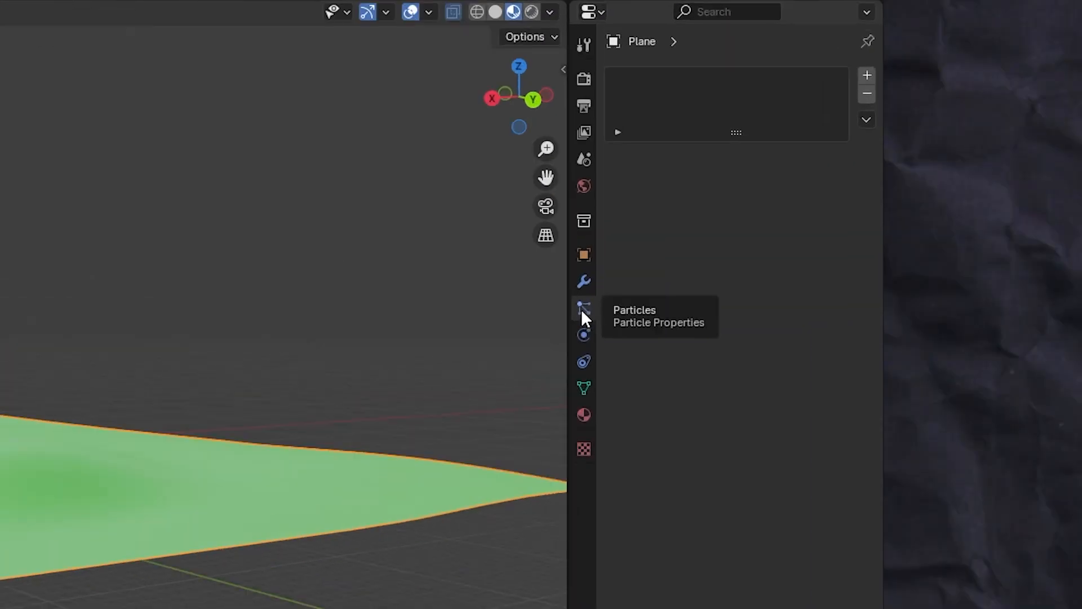
left_click(583, 308)
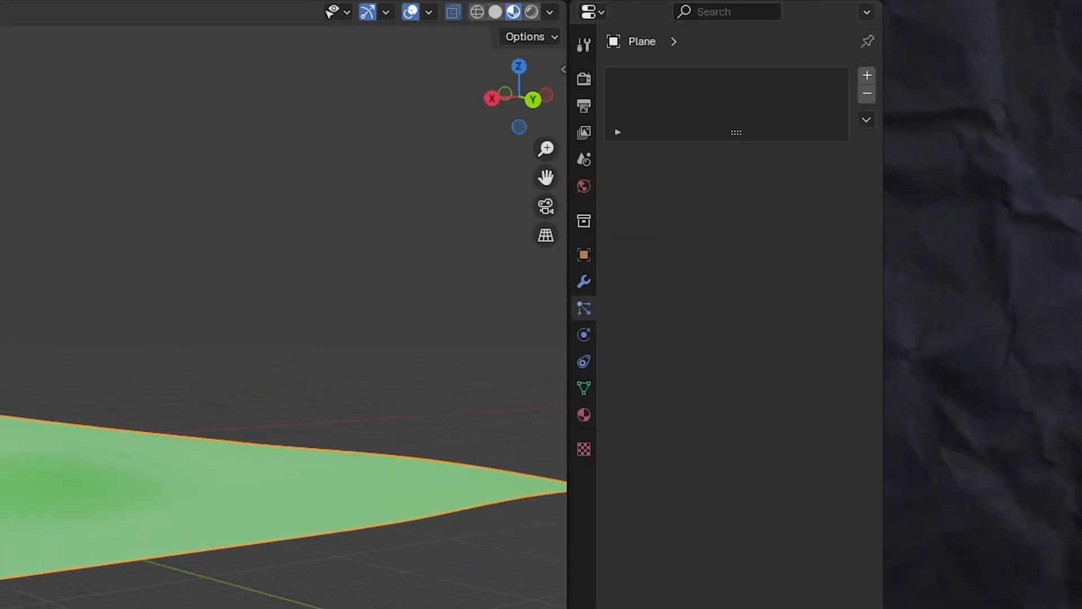
left_click(863, 81)
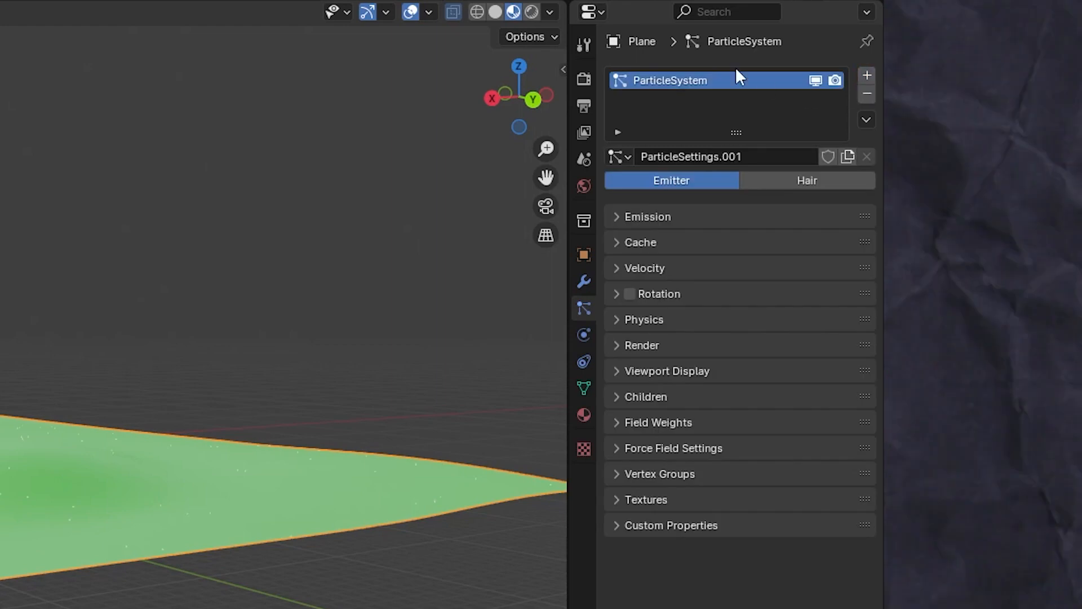
left_click(616, 156)
left_click(615, 157)
left_click(617, 157)
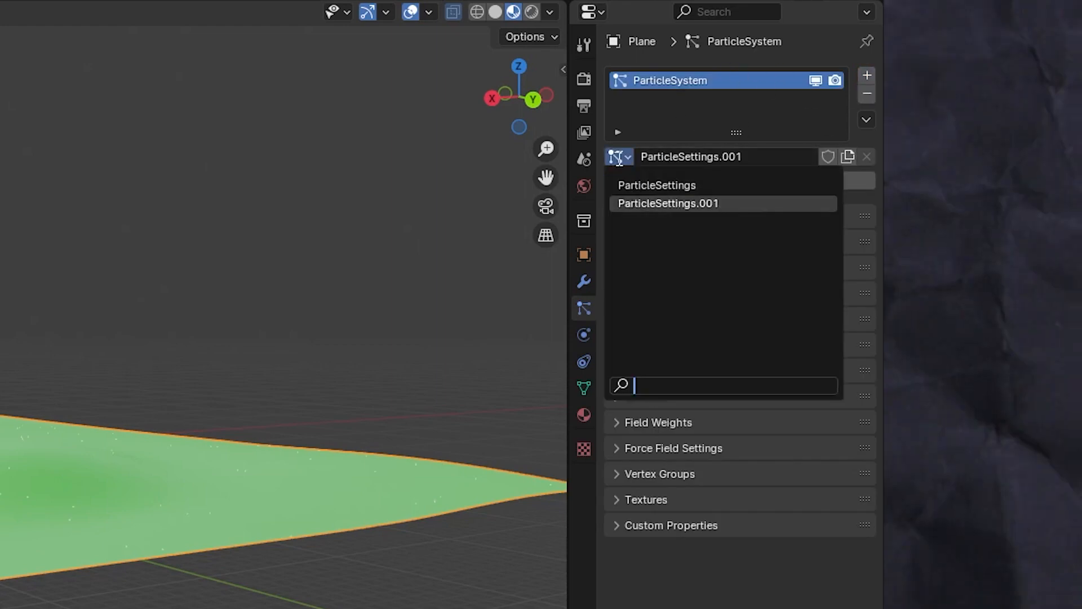
left_click(675, 185)
middle_click_drag(231, 483, 209, 476)
scroll(28, 542, "up", 10)
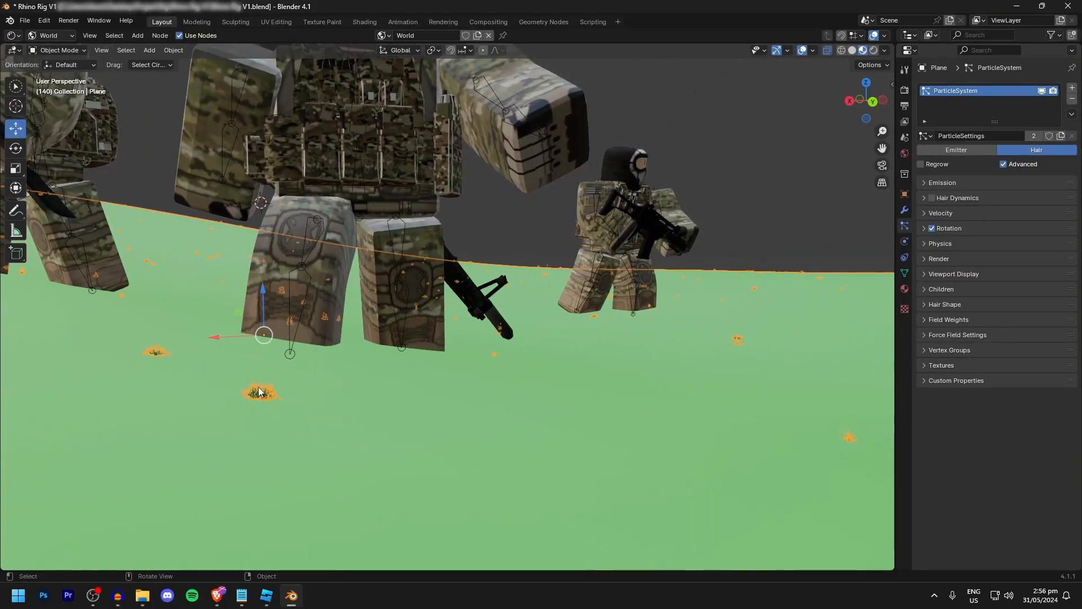
Check the source grass model beside the terrain and reselect the terrain plane.
scroll(259, 389, "down", 10)
middle_click_drag(877, 445, 789, 425)
left_click(563, 386)
scroll(573, 381, "up", 8)
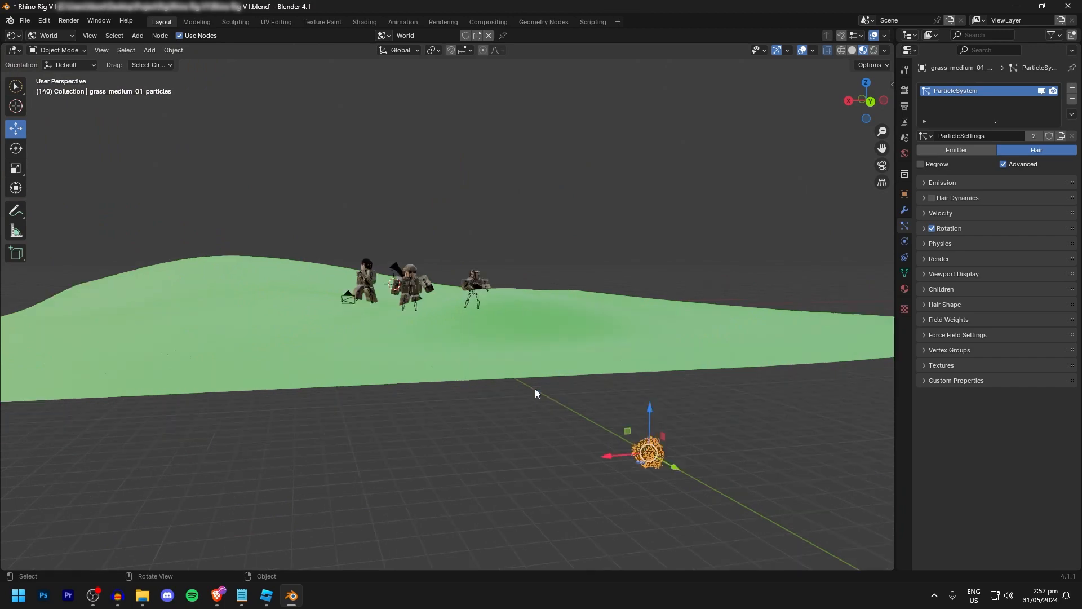
left_click(454, 369)
scroll(405, 370, "up", 3)
scroll(409, 369, "down", 3)
scroll(434, 371, "down", 2)
scroll(239, 349, "up", 5)
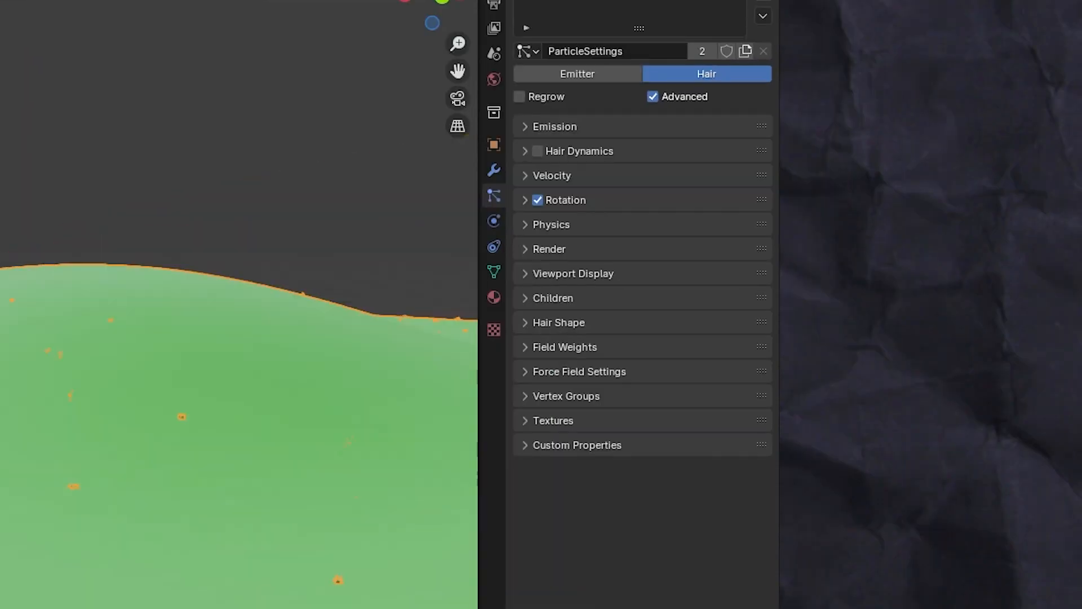
Set the terrain's particle emission Number to 30000 and check the grass density through the camera.
left_click(523, 126)
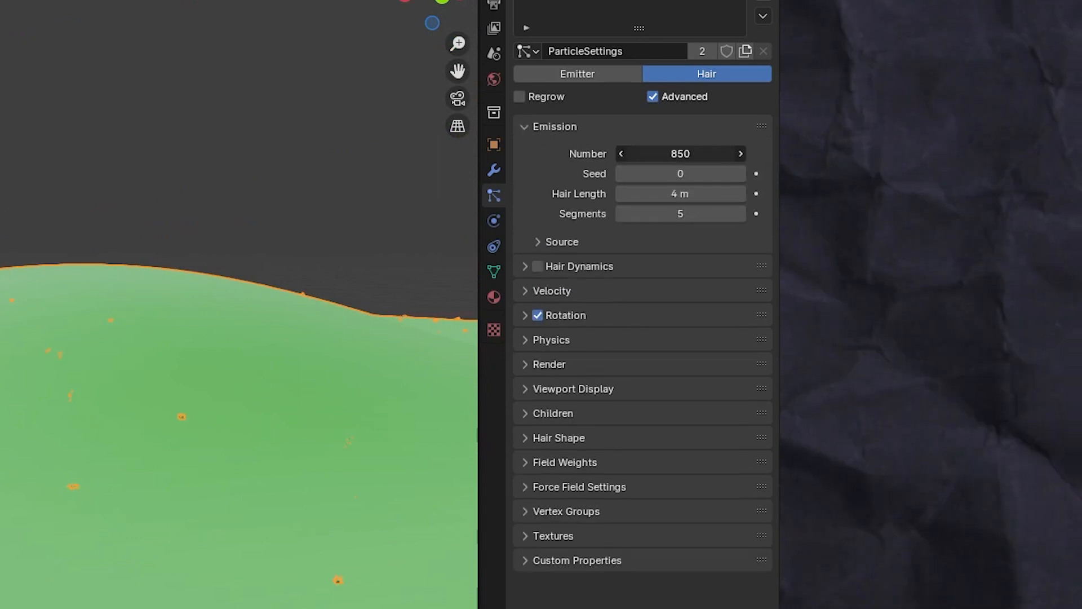
left_click(680, 152)
key("Return")
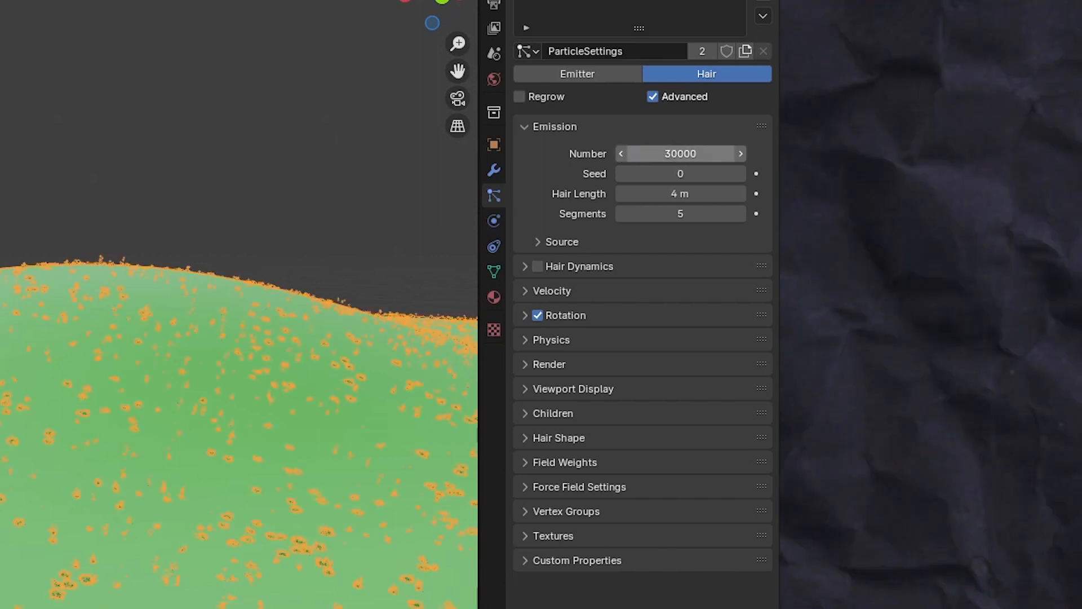
scroll(239, 360, "down", 8)
middle_click_drag(239, 361, 293, 380)
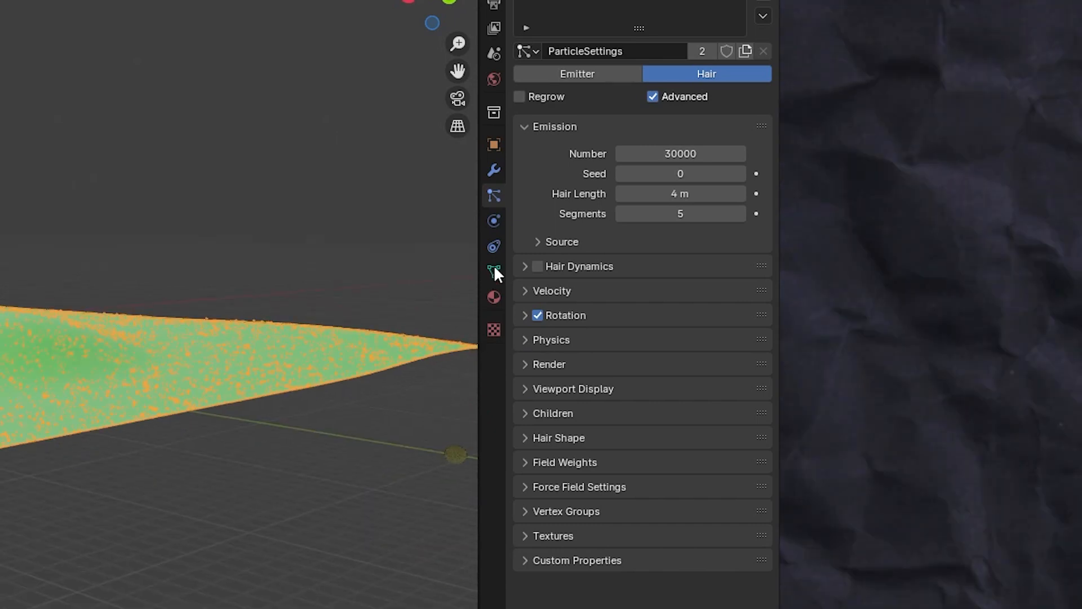
left_click(458, 97)
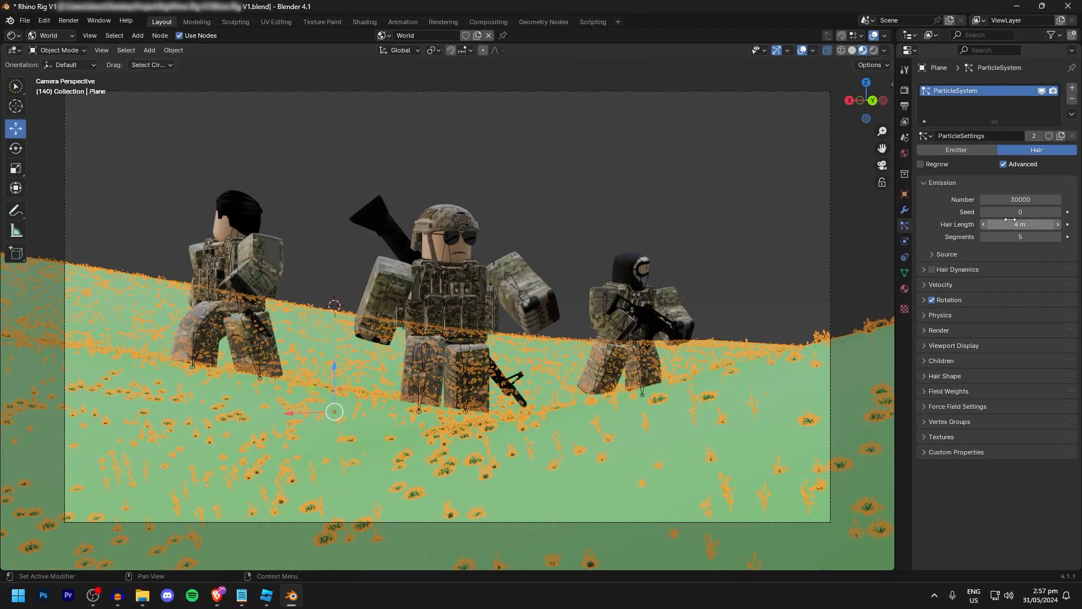
Try grass particle Hair Lengths of 5 m and 10 m.
left_click(1026, 223)
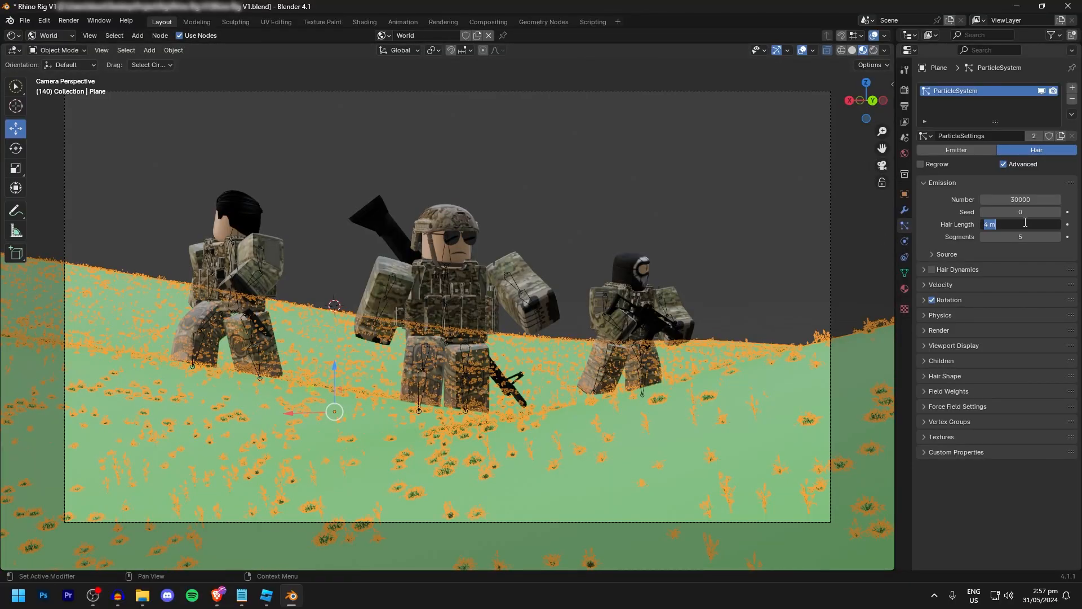
type("5m")
key("Return")
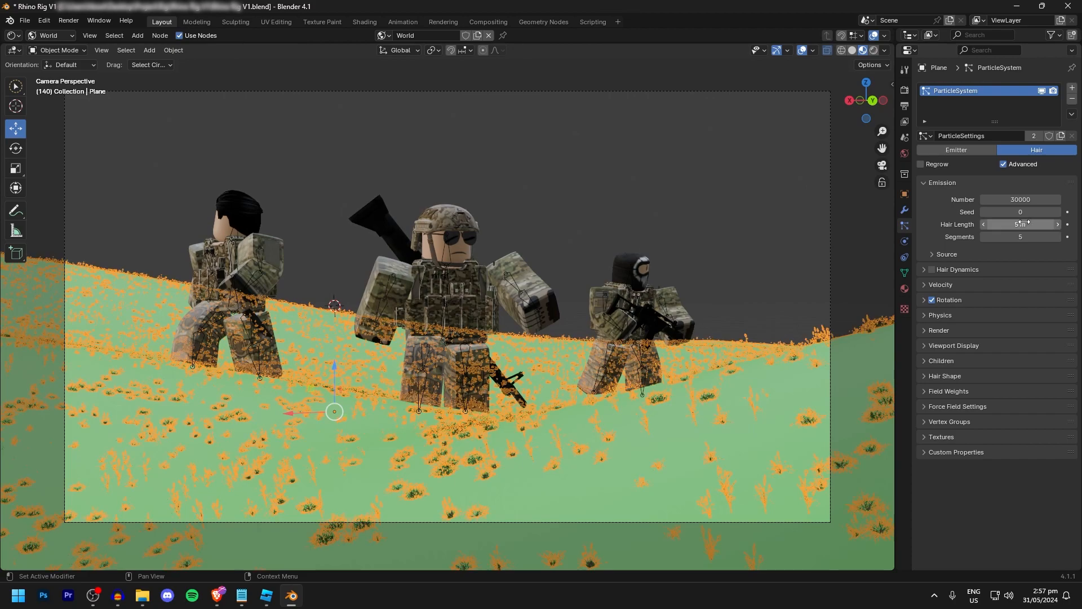
left_click(1022, 223)
type("10m")
key("Return")
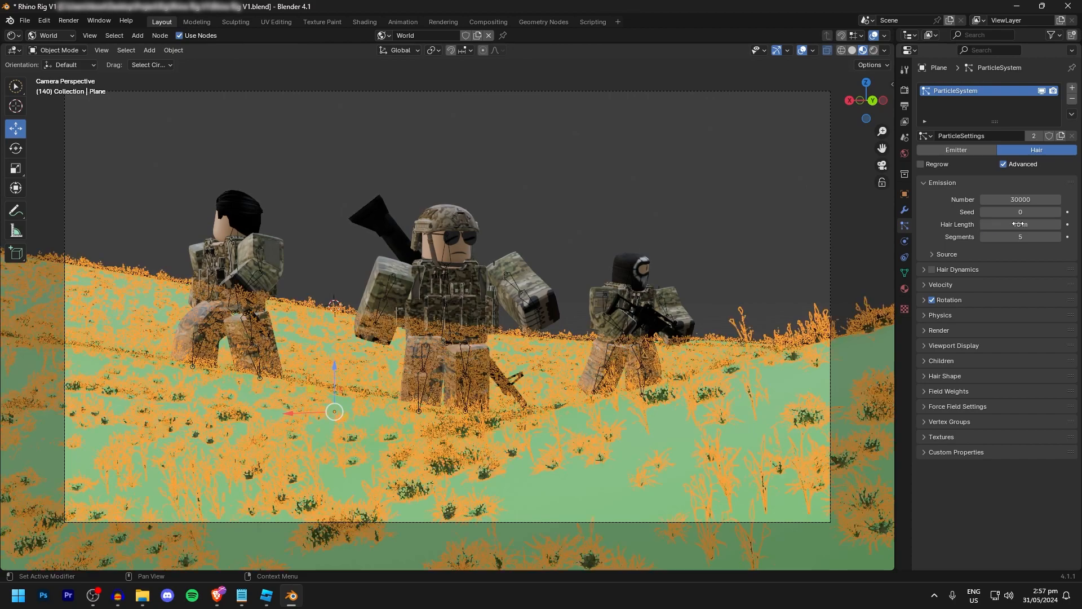
Set the grass particles' Hair Length to 20 m and their emission Number to 100000.
left_click(1019, 224)
type("20m")
key("Return")
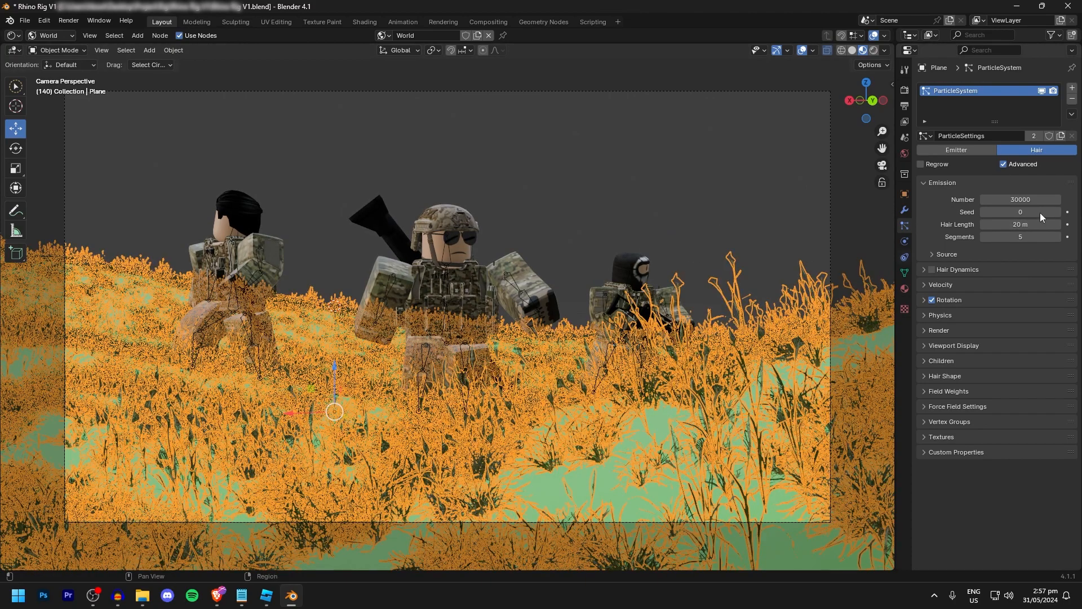
left_click(1025, 200)
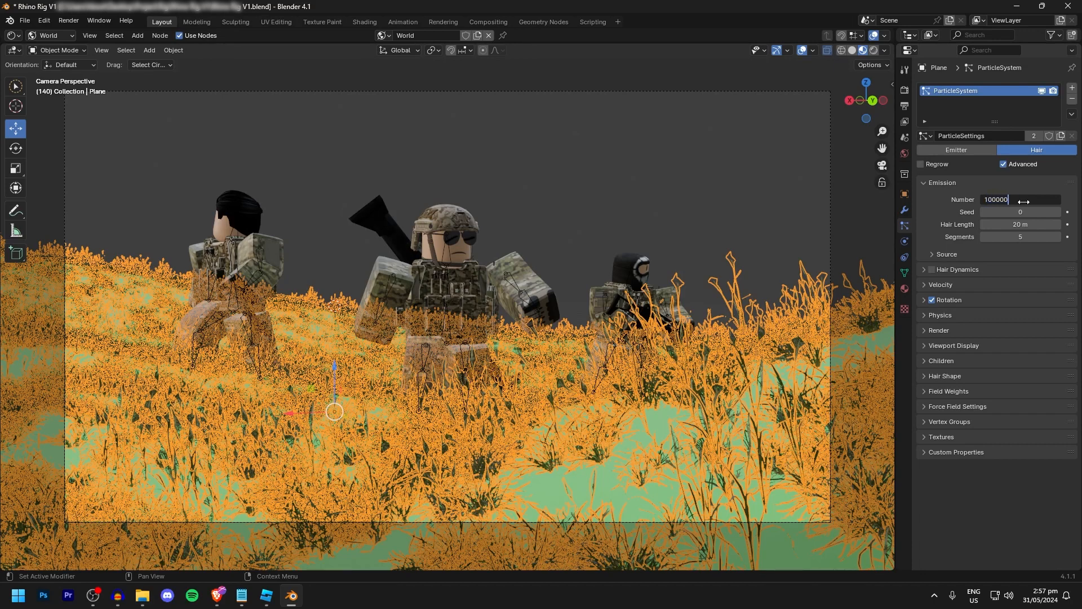
key("Return")
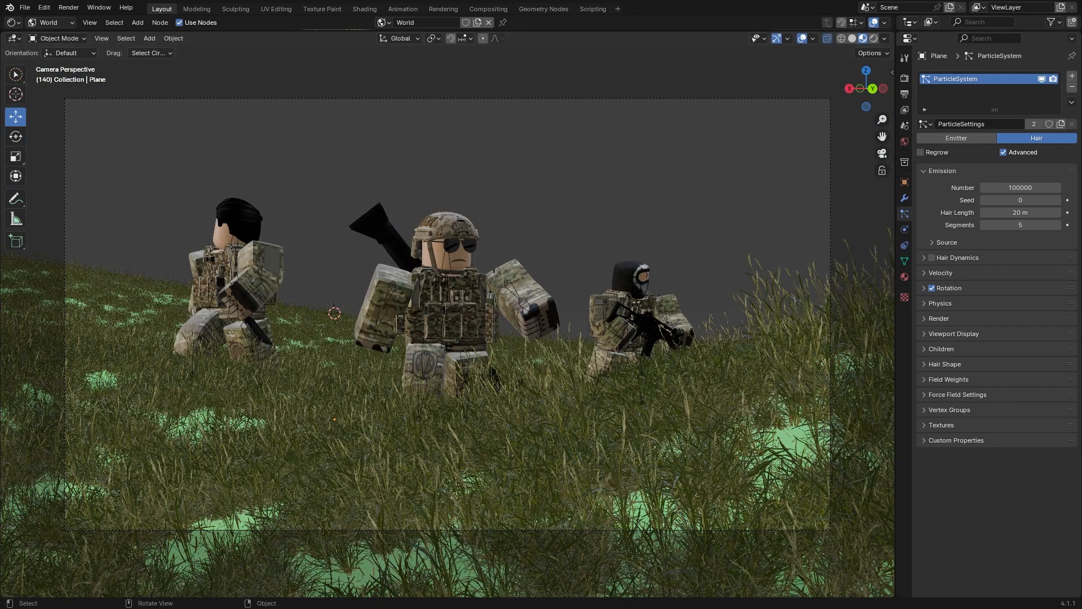
Switch to Poly Haven in the browser, open the Textures library in a new tab, and search it for dirt.
left_click(214, 591)
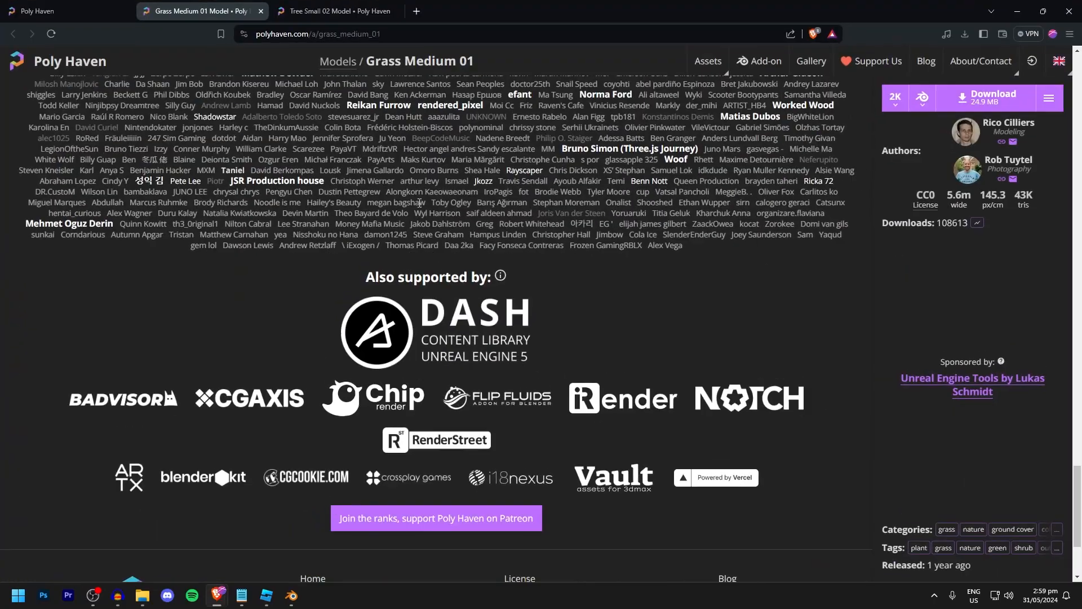
left_click(34, 6)
middle_click(573, 332)
left_click(259, 7)
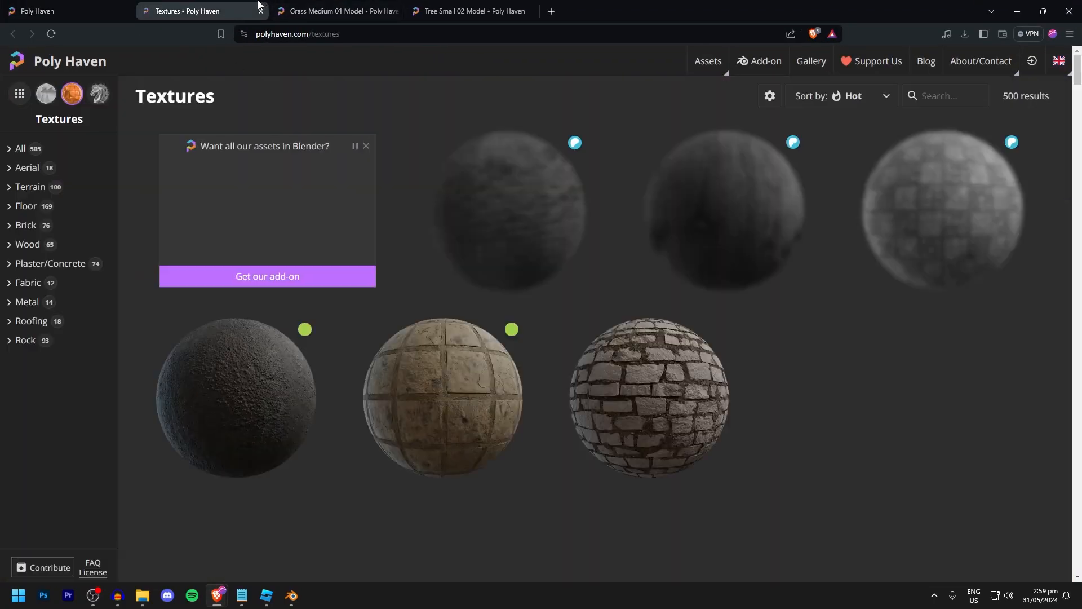
left_click(913, 97)
type("di")
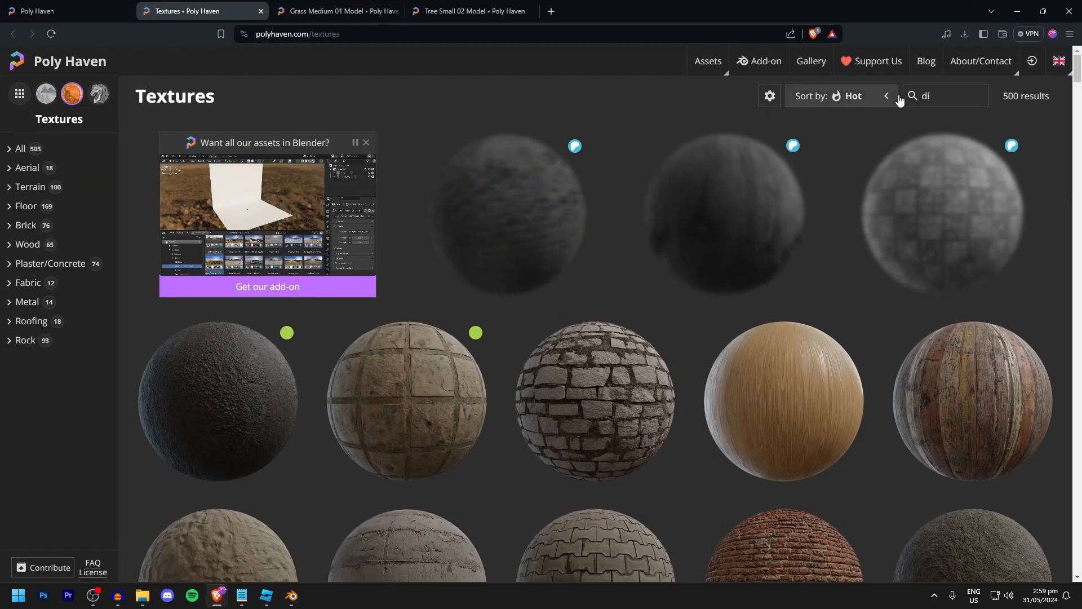
type("rt")
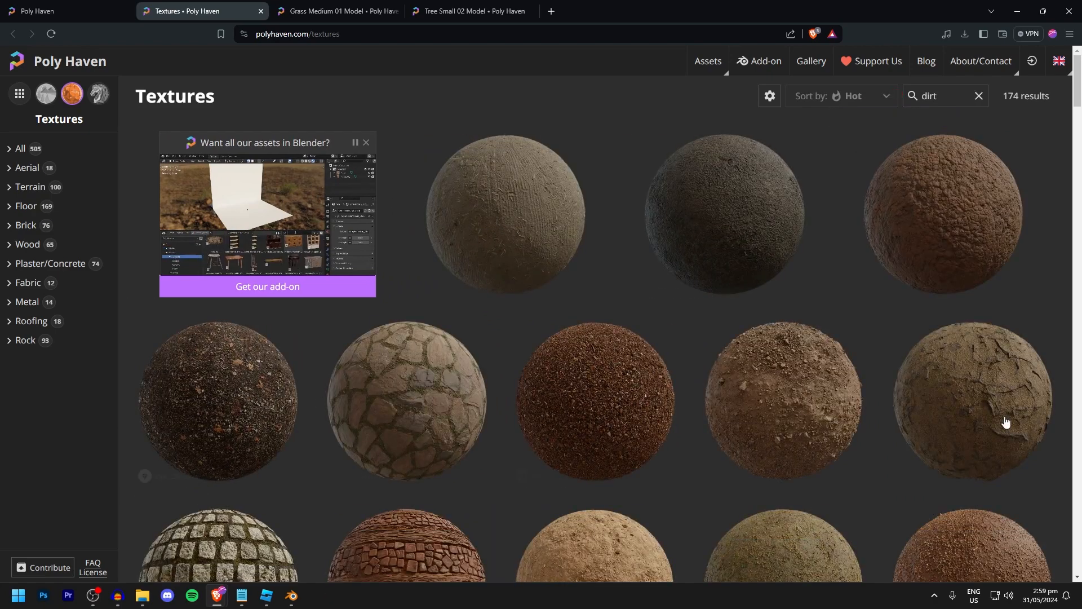
scroll(595, 417, "down", 3)
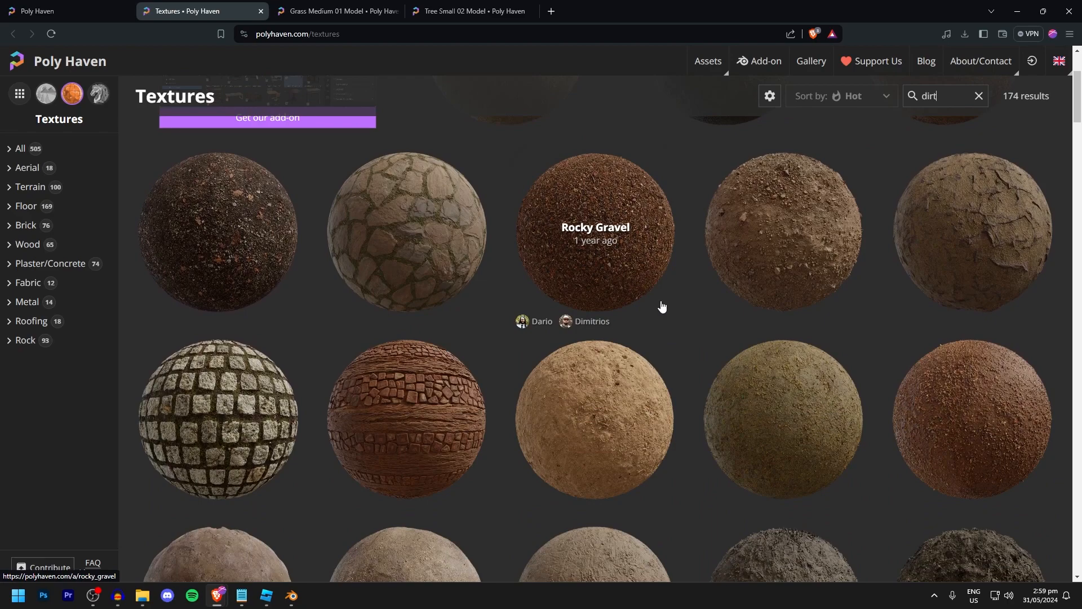
Switch to Blender, select the terrain plane, and show its material nodes in an enlarged shader editor set to Object.
left_click(291, 595)
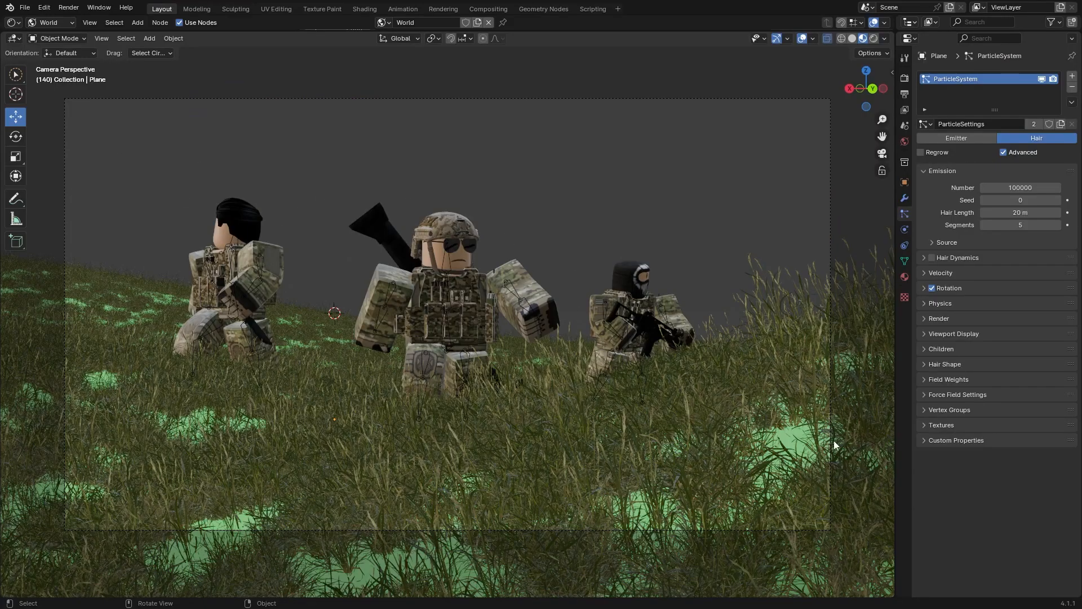
left_click(796, 432)
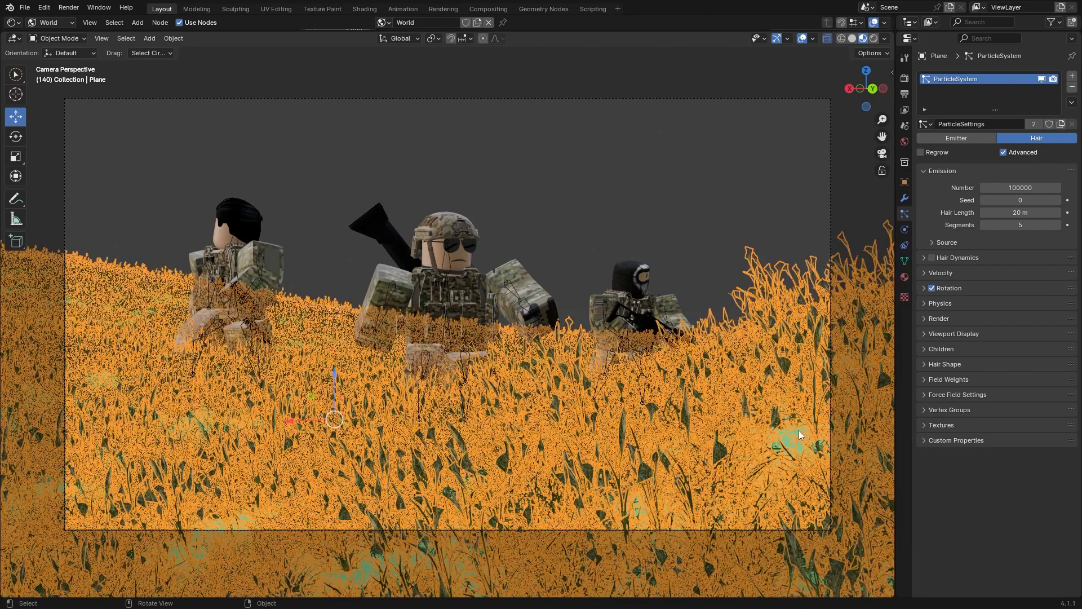
left_click(905, 278)
left_click_drag(512, 30, 485, 190)
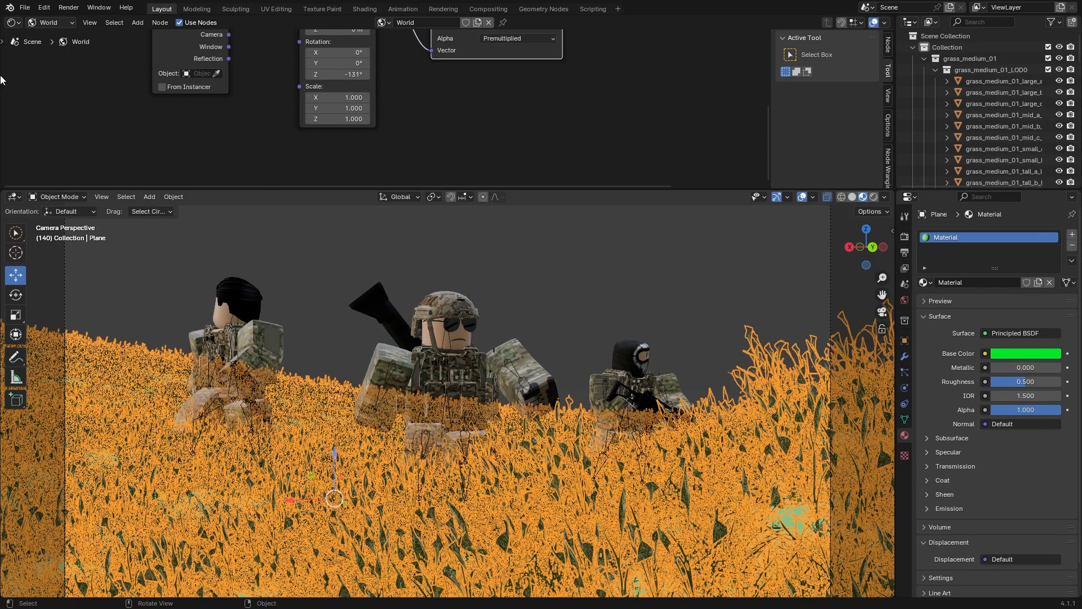
left_click(52, 21)
left_click(48, 51)
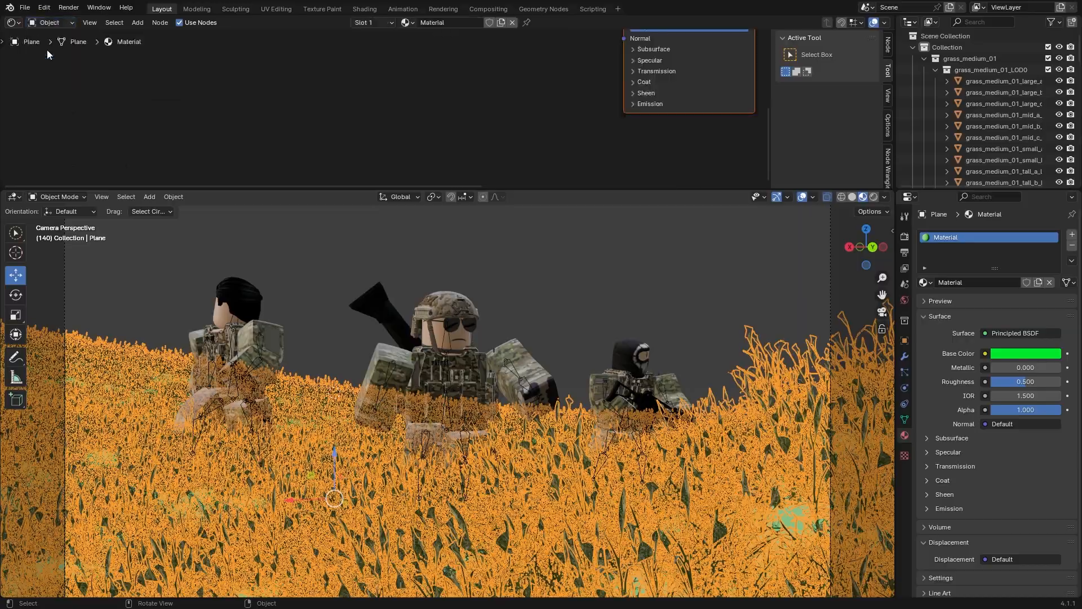
Add an Image Texture node to the terrain material and connect its Color to the Principled BSDF's Base Color.
middle_click_drag(491, 118, 383, 178)
scroll(383, 177, "down", 5)
key("shift+a")
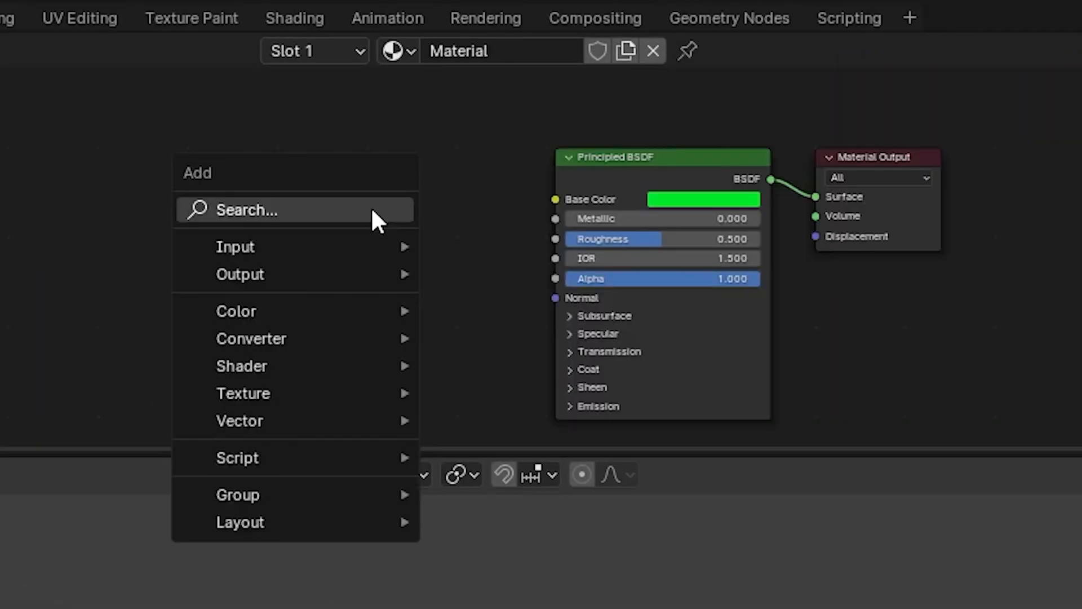
left_click(374, 215)
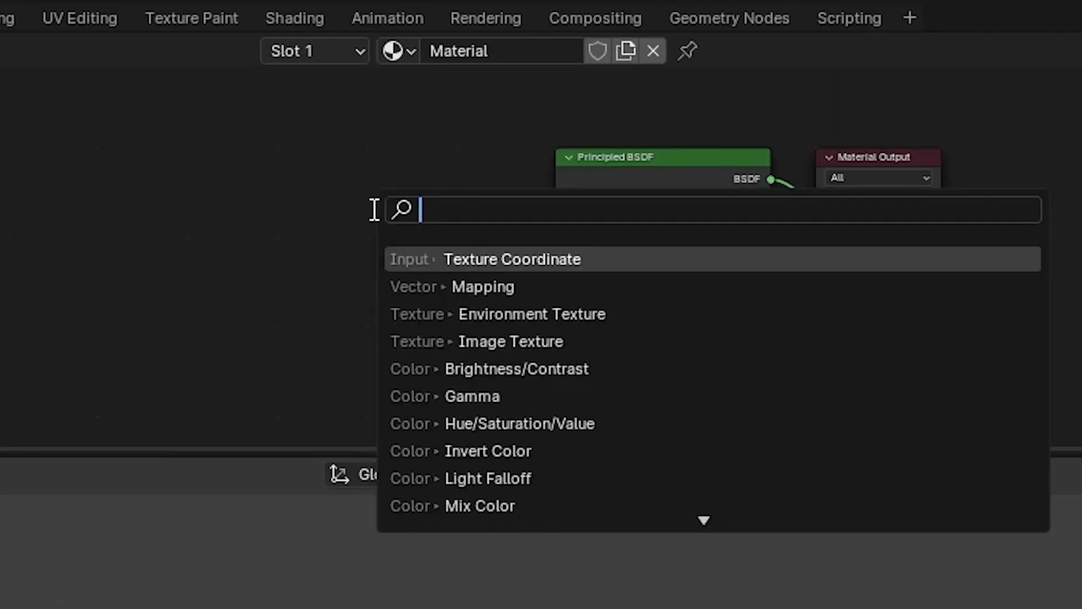
type("im")
key("Return")
left_click(506, 228)
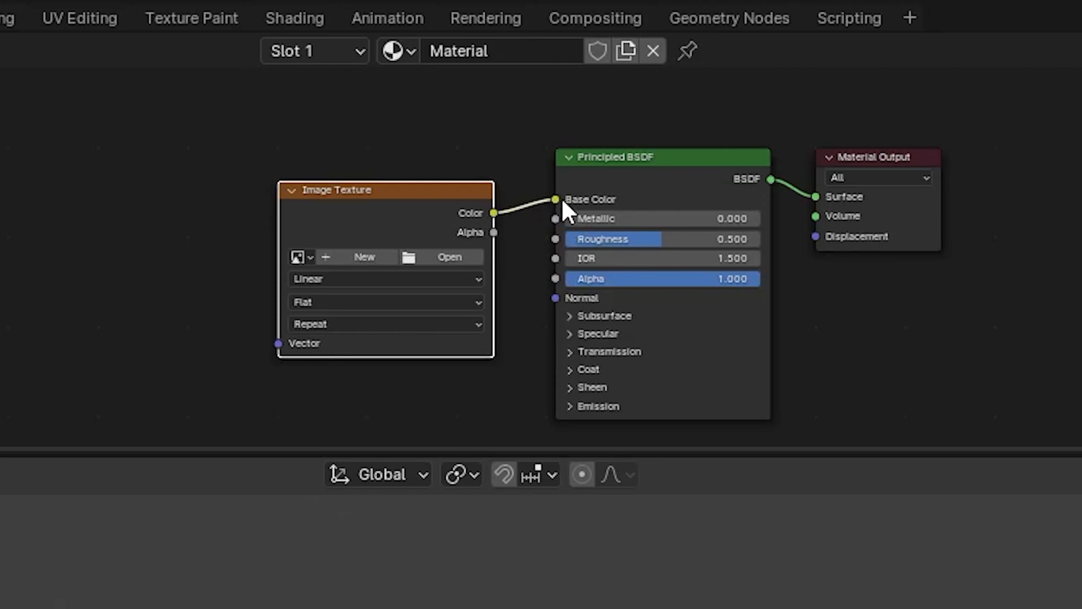
left_click(540, 179)
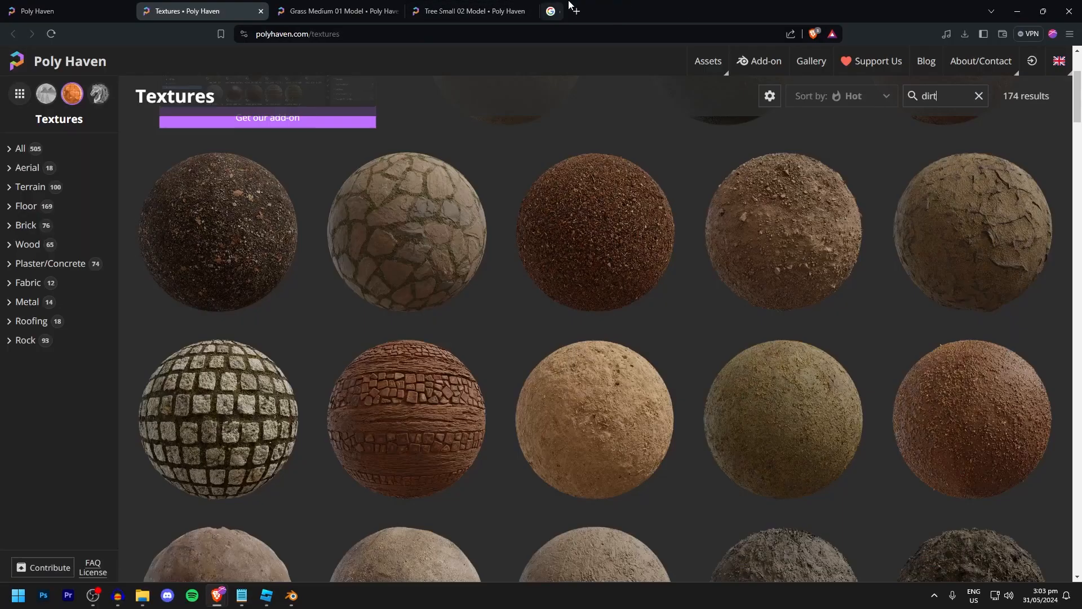
On Poly Haven's Tree Small 02 page, download the 2K Blender version as tree_small_02_2k.blend.zip into the Desktop's Project folder.
left_click(434, 4)
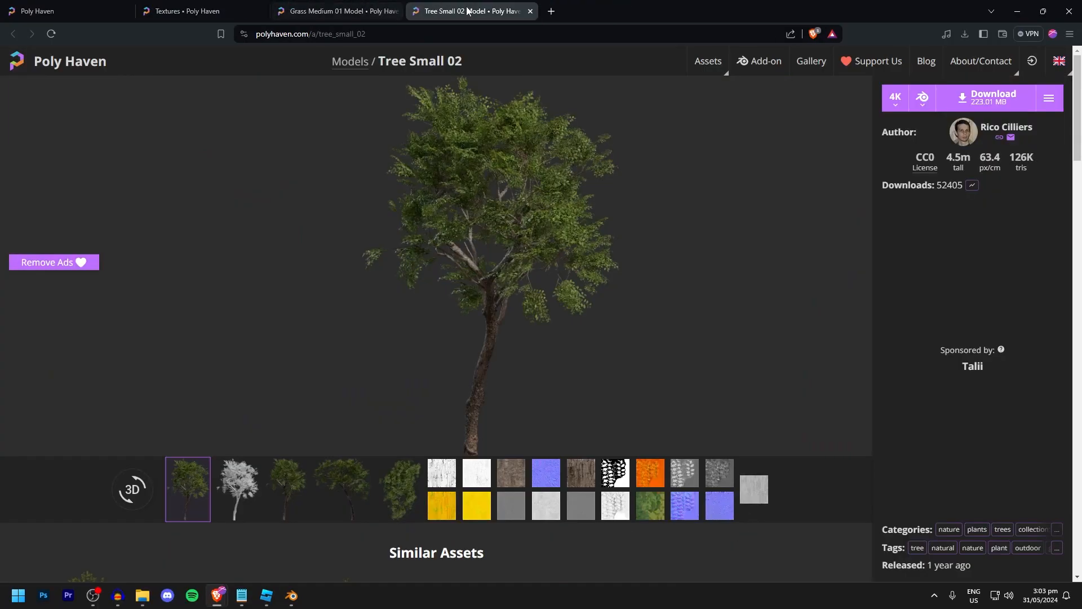
left_click(893, 97)
left_click(906, 148)
left_click(990, 99)
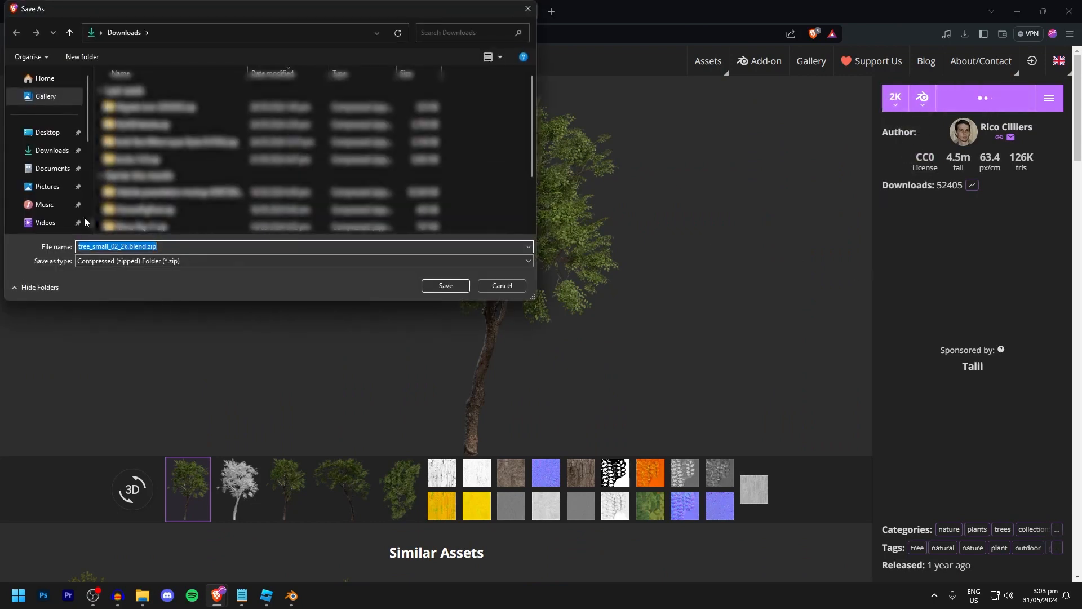
left_click(47, 132)
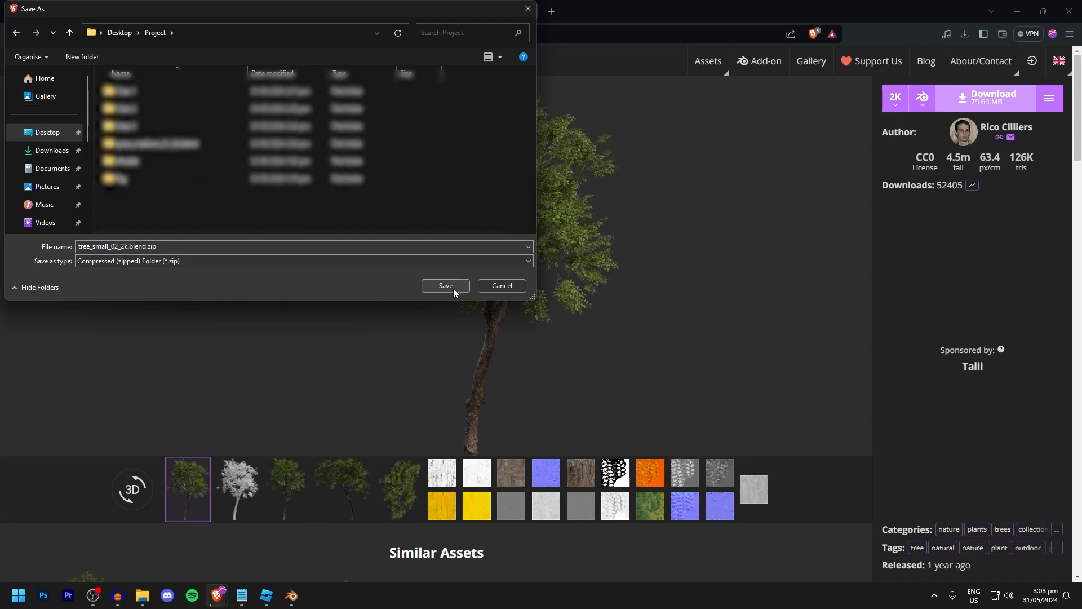
left_click(454, 289)
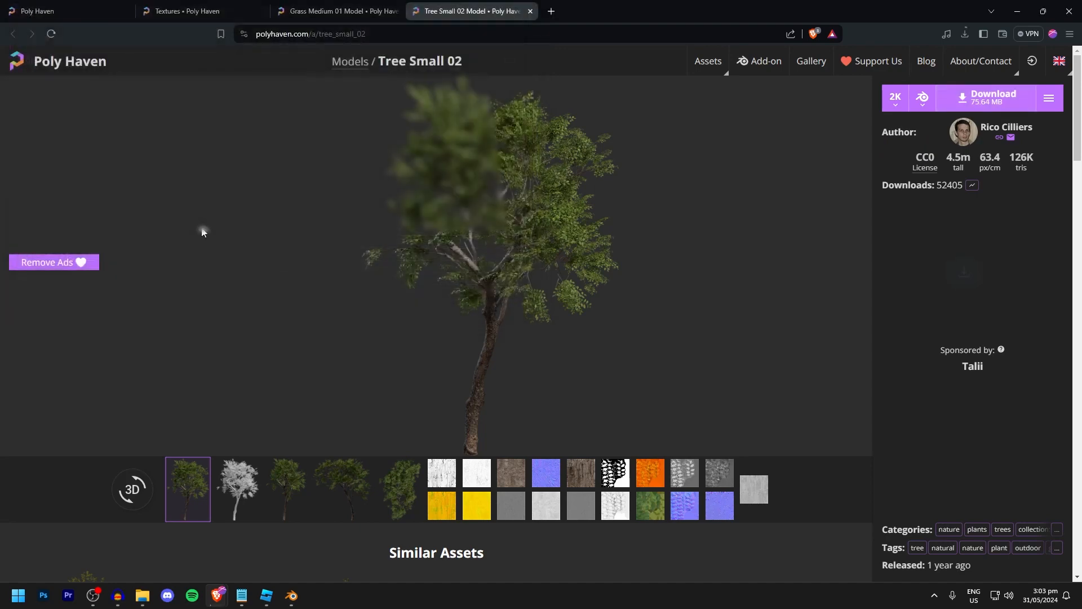
Minimize the browser and delete the tree_small_02_2k.blend.zip archive from the Project folder.
left_click(1016, 14)
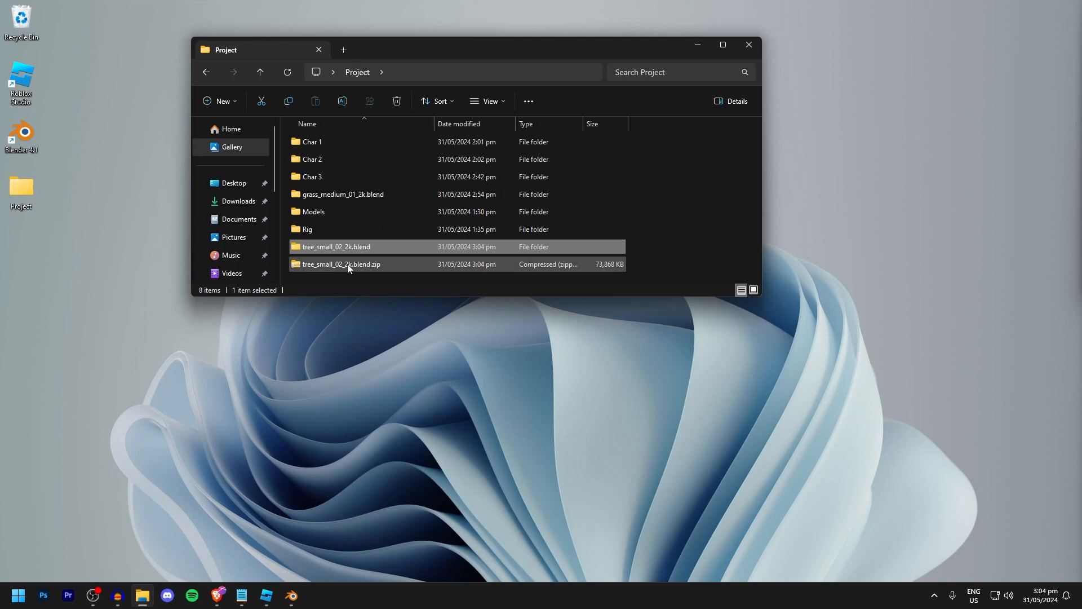
right_click(353, 263)
left_click(419, 245)
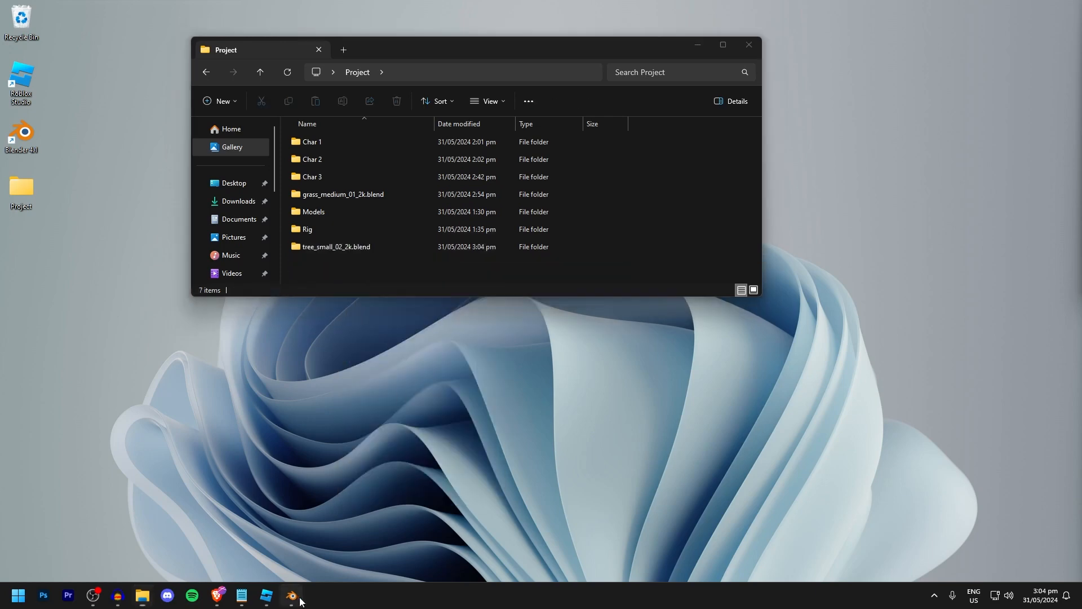
Switch to Blender and append the tree from the Collection folder of tree_small_02_2k.blend in the Project folder's tree_small_02_2k.blend directory.
left_click(291, 595)
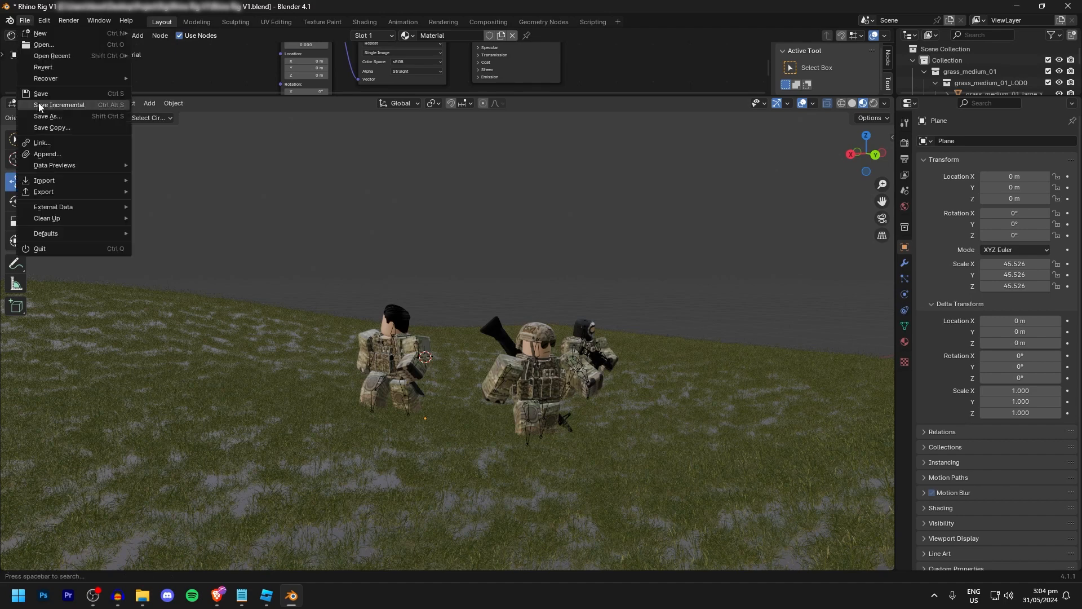
left_click(48, 152)
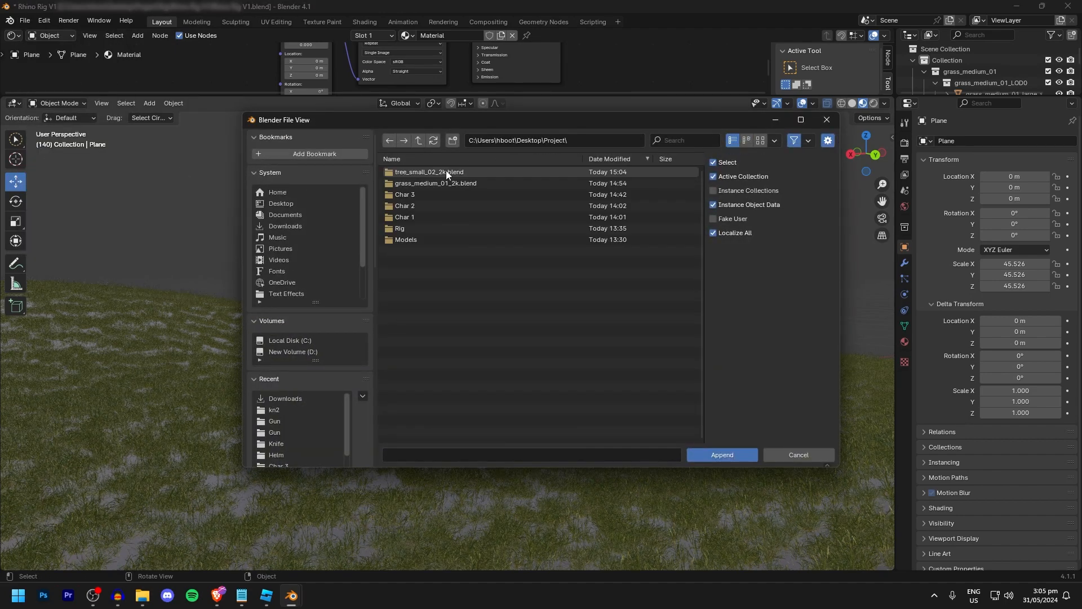
double_click(456, 171)
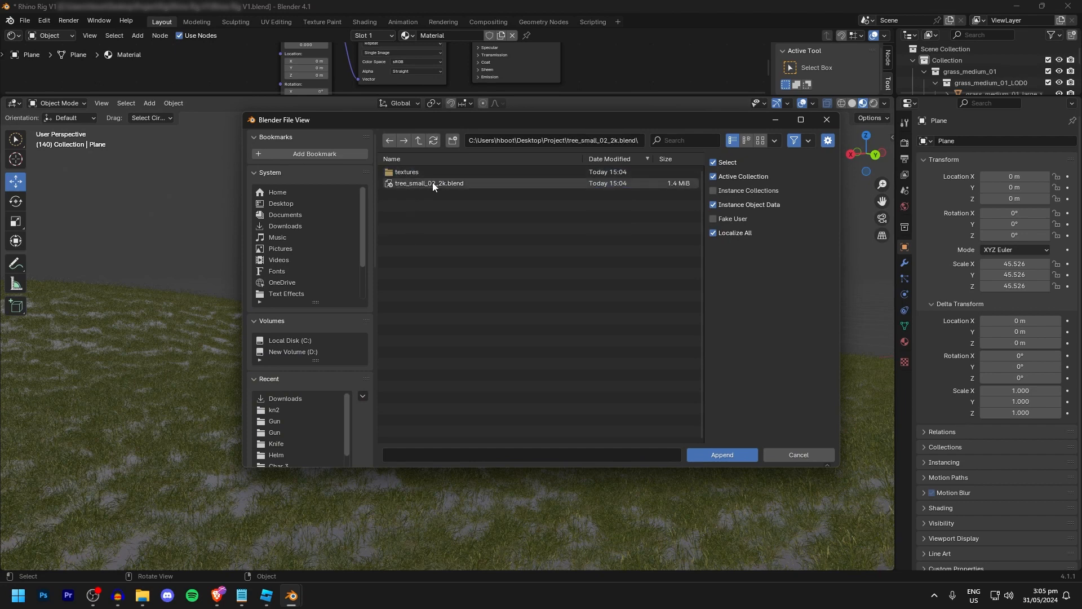
double_click(448, 184)
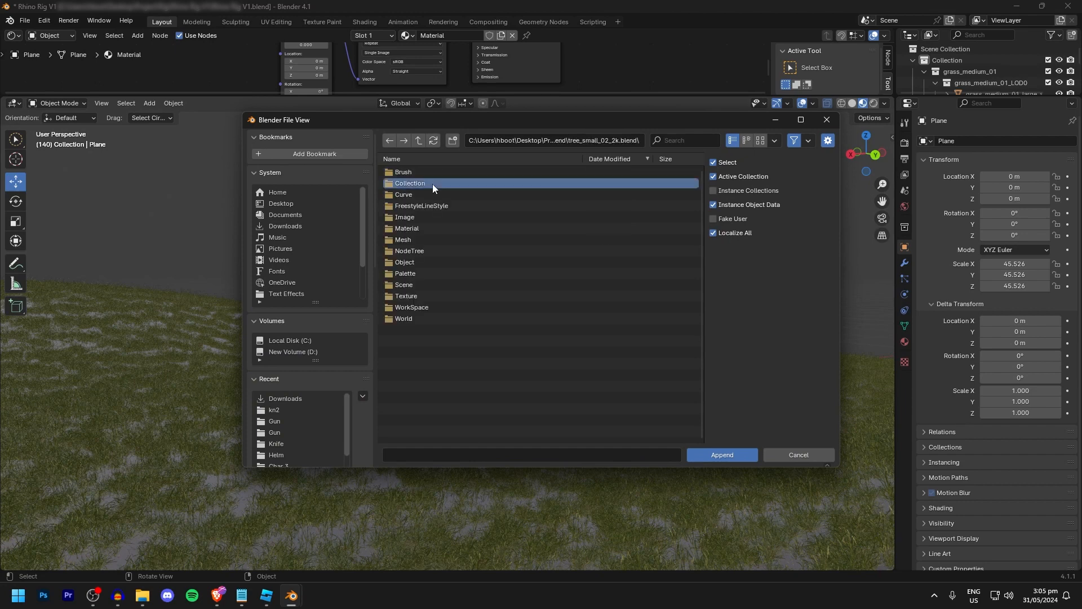
double_click(432, 184)
left_click(438, 174)
left_click_drag(469, 203, 425, 174)
left_click(708, 457)
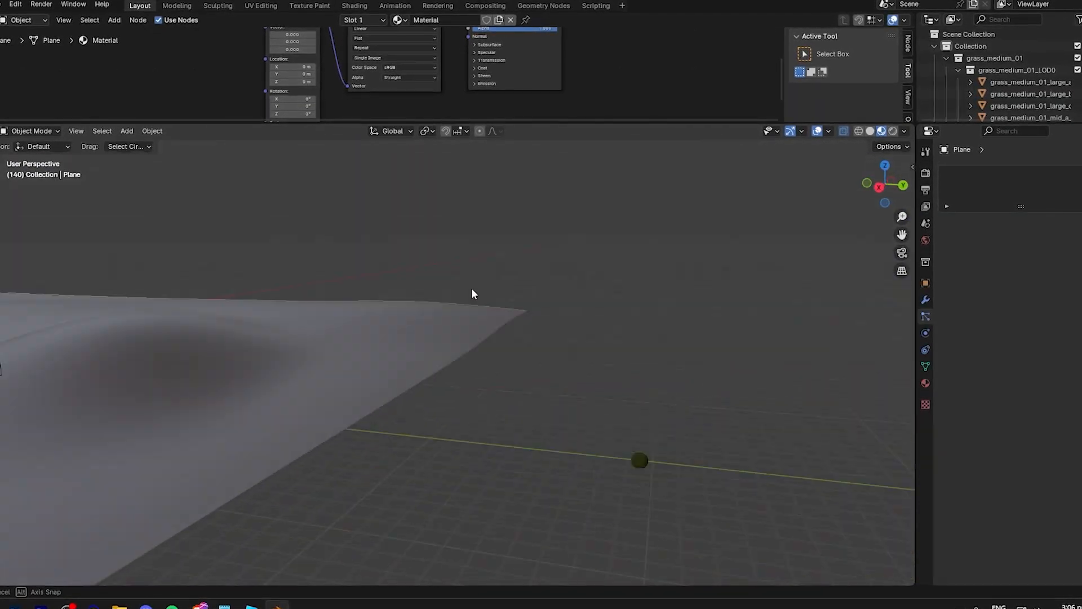
Select all parts of the appended tree and scale them up to about 3.09.
middle_click_drag(715, 373, 657, 377)
left_click_drag(432, 262, 555, 382)
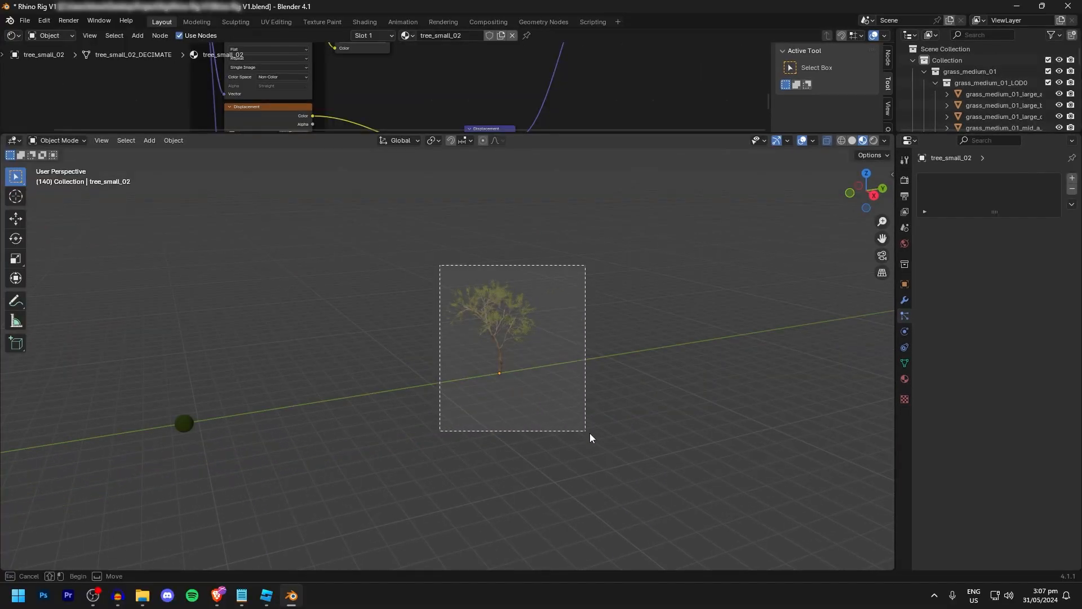
middle_click_drag(520, 363, 522, 345)
scroll(522, 345, "down", 5)
key("s")
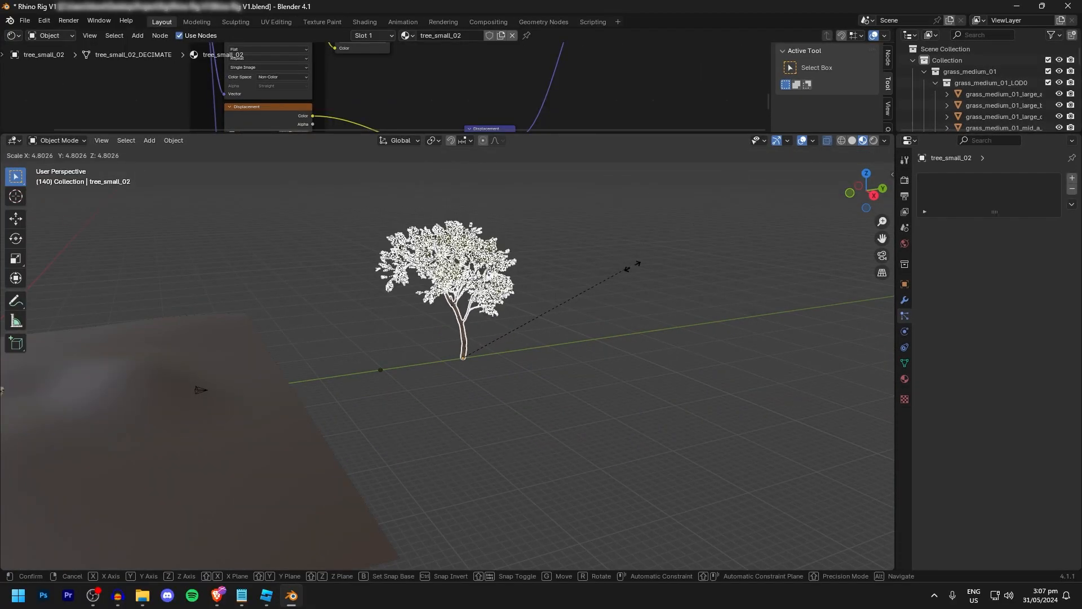
left_click(562, 318)
middle_click_drag(474, 341, 388, 337)
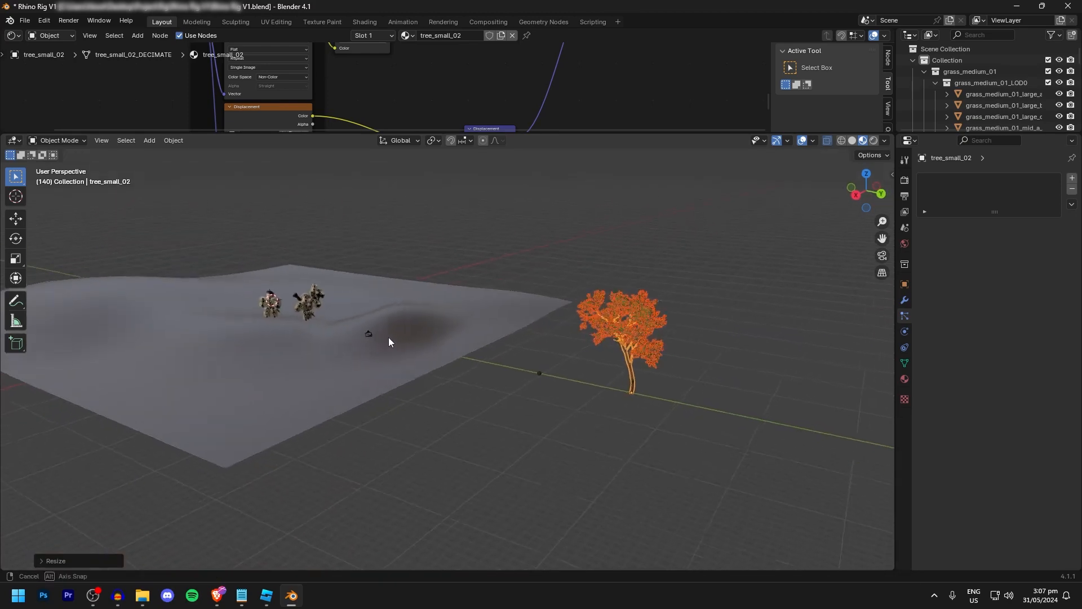
Move the tree onto the terrain behind the characters and place a duplicate of it beside them.
left_click(16, 225)
left_click_drag(680, 401, 343, 333)
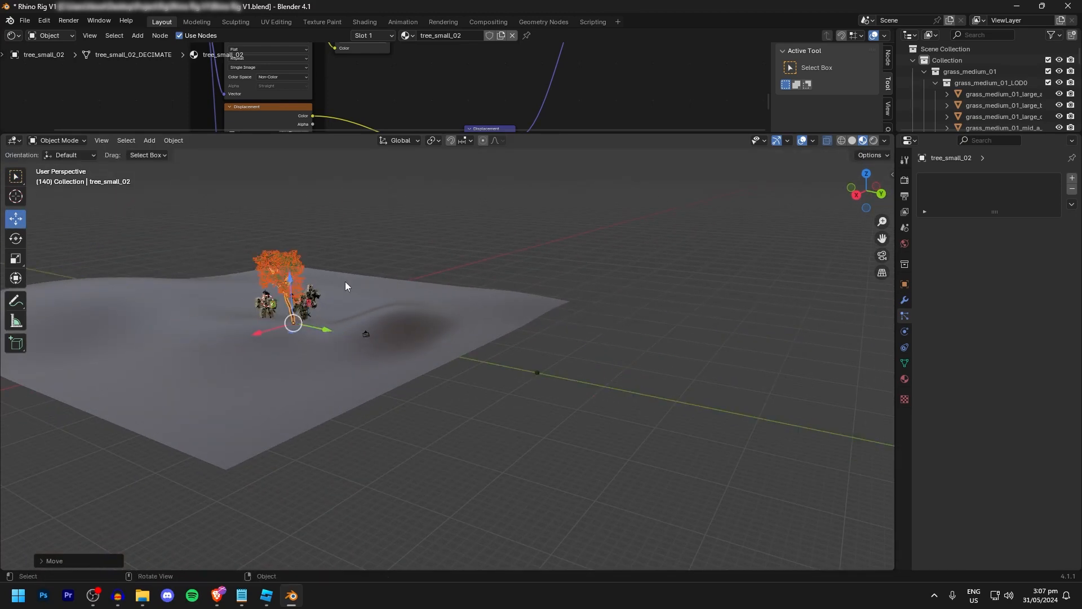
left_click(882, 256)
mouse_move(409, 488)
left_mouse_down()
mouse_move(616, 512)
mouse_move(630, 502)
left_mouse_up()
key("z")
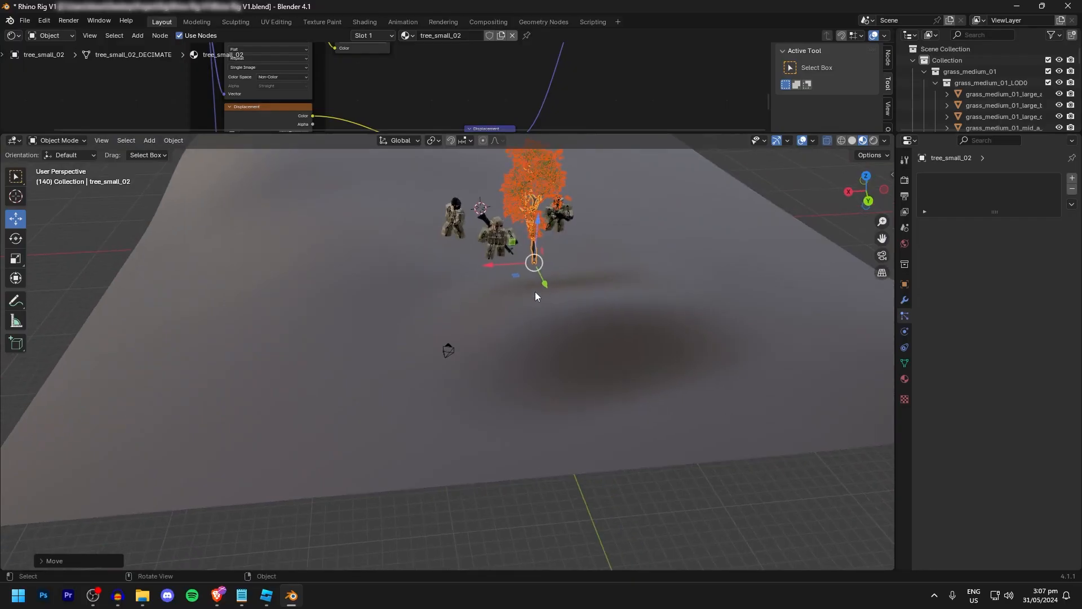
left_click_drag(547, 283, 507, 204)
middle_click_drag(523, 208, 547, 225)
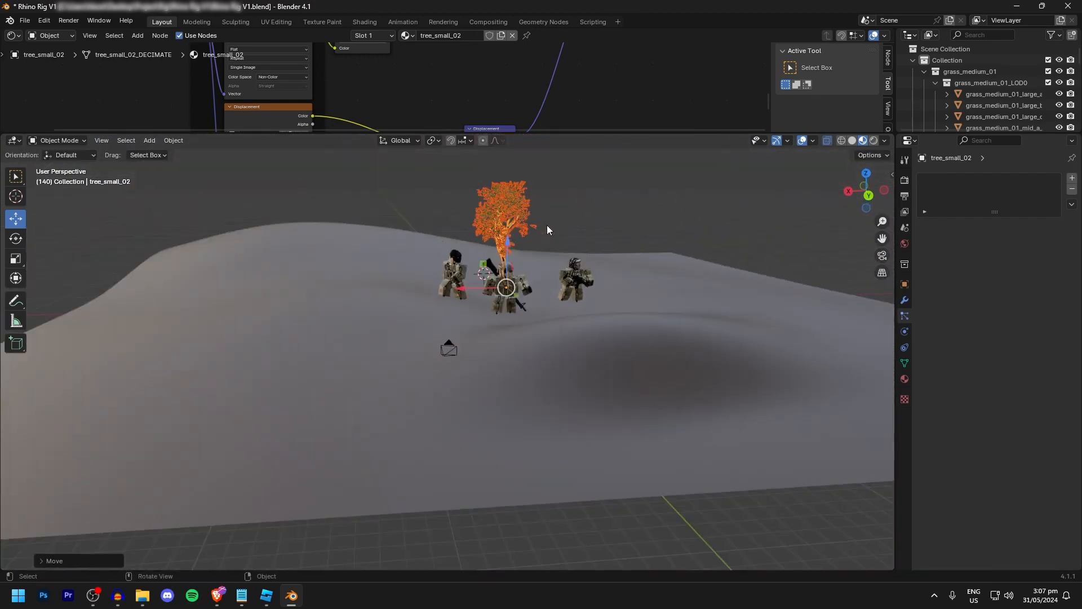
key("shift+d")
left_click(479, 205)
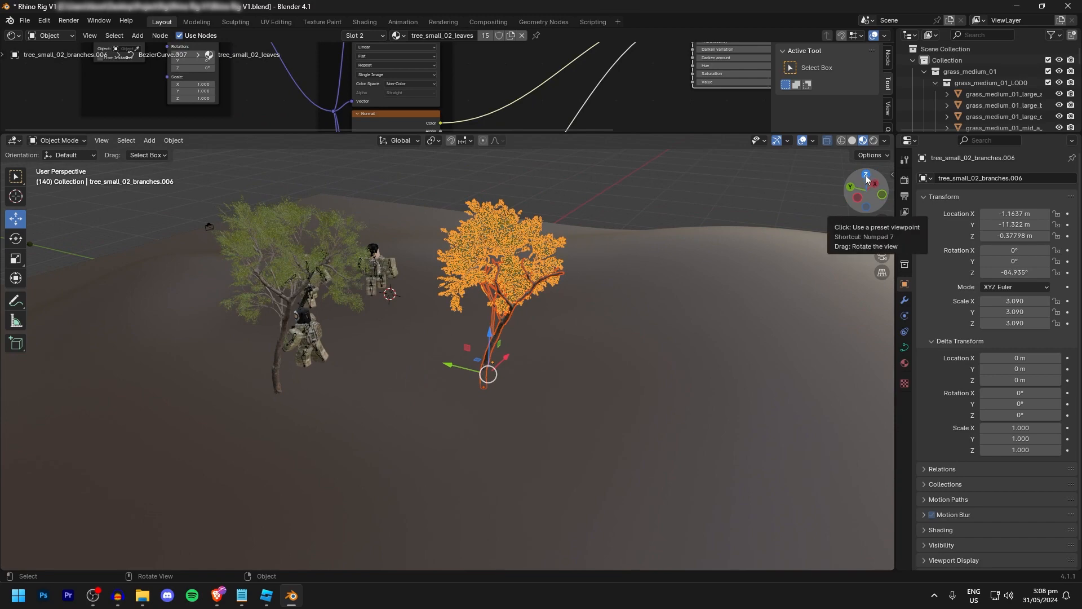
From the top view, duplicate the tree across the clearing and rotate the copy to about -102.8° around Z.
left_click(868, 177)
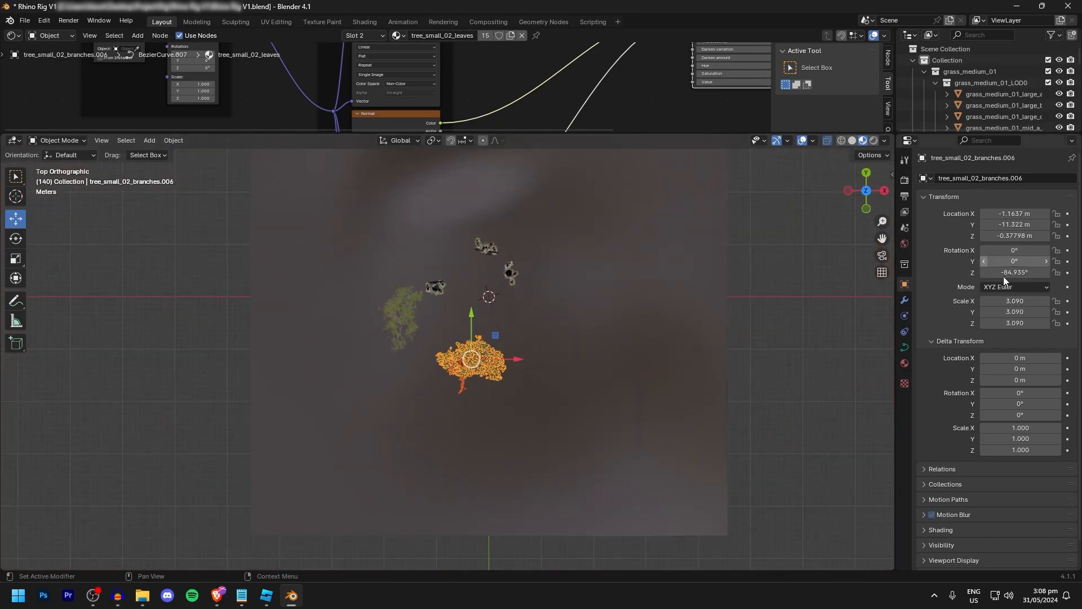
key("shift+d")
left_click(598, 310)
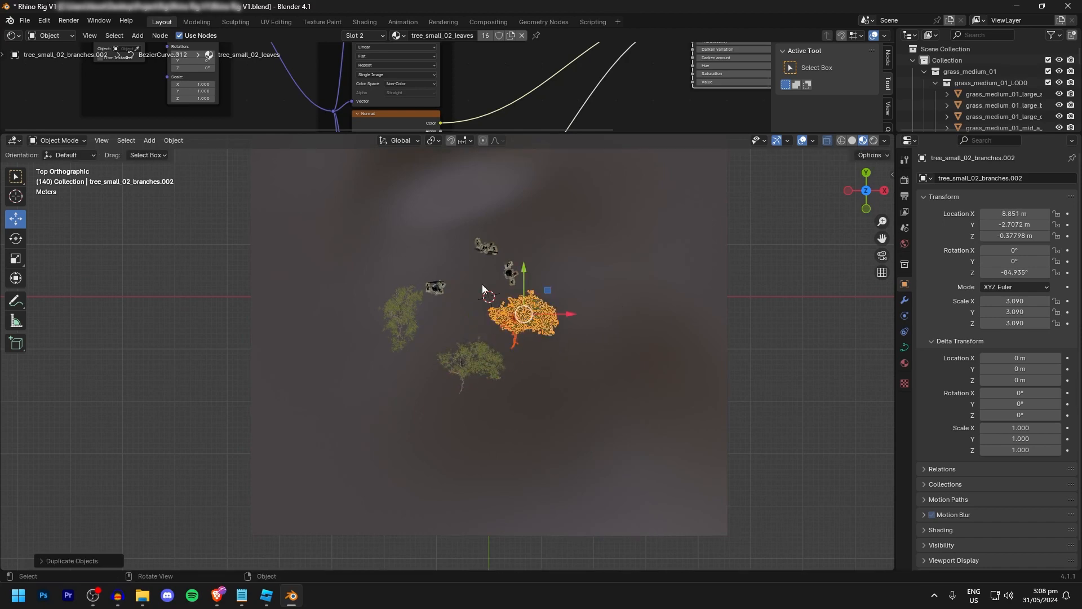
left_click(15, 238)
left_click_drag(472, 313, 316, 243)
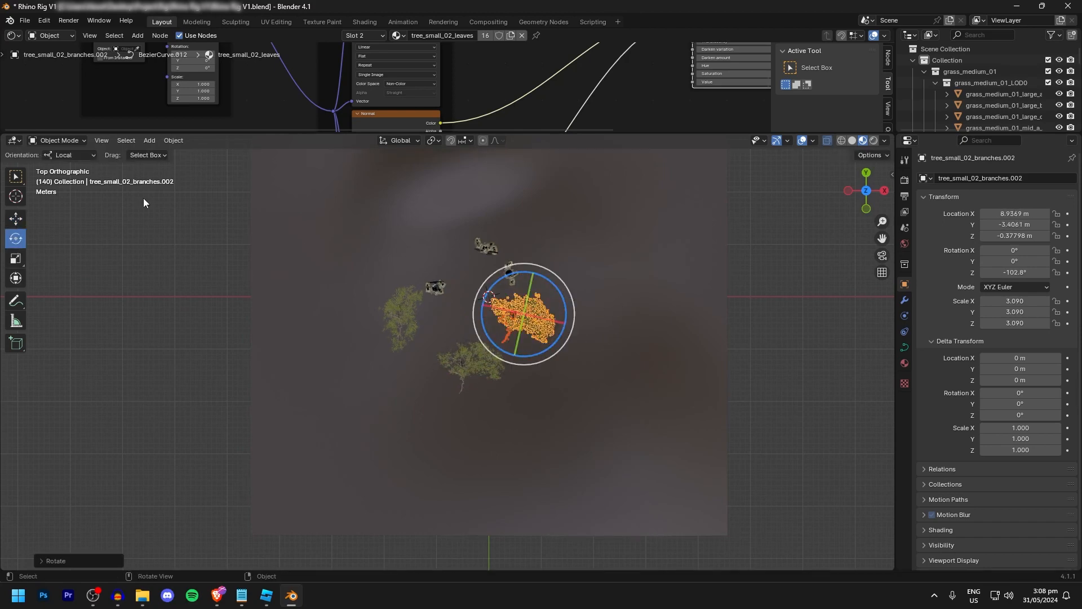
Place three more duplicates of the tree around the existing trees behind the characters.
left_click(16, 218)
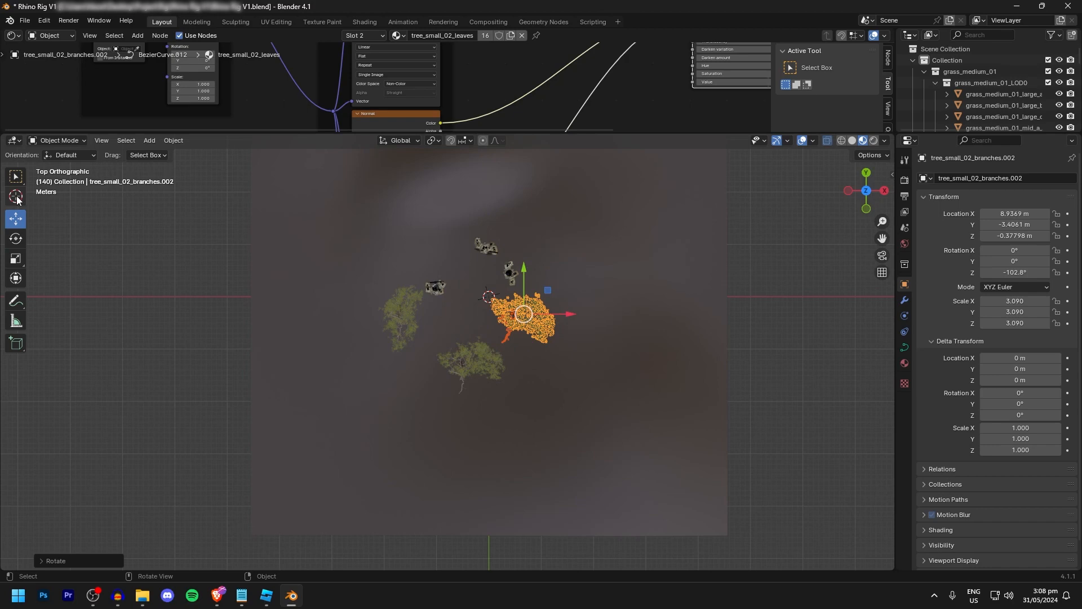
key("shift+d")
left_click(478, 310)
key("shift+d")
left_click(535, 379)
key("shift+d")
left_click(628, 416)
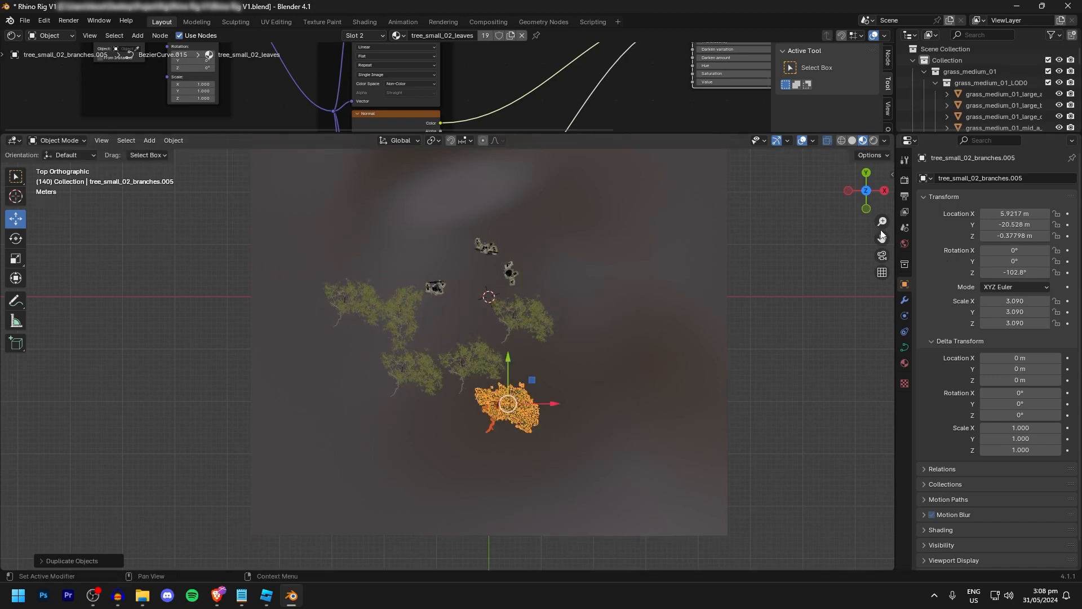
In camera view, move the newest tree to about X 10.53 m and raise it to about Z 3.73 m.
left_click(882, 256)
left_click_drag(278, 355, 179, 340)
left_click_drag(224, 311, 224, 304)
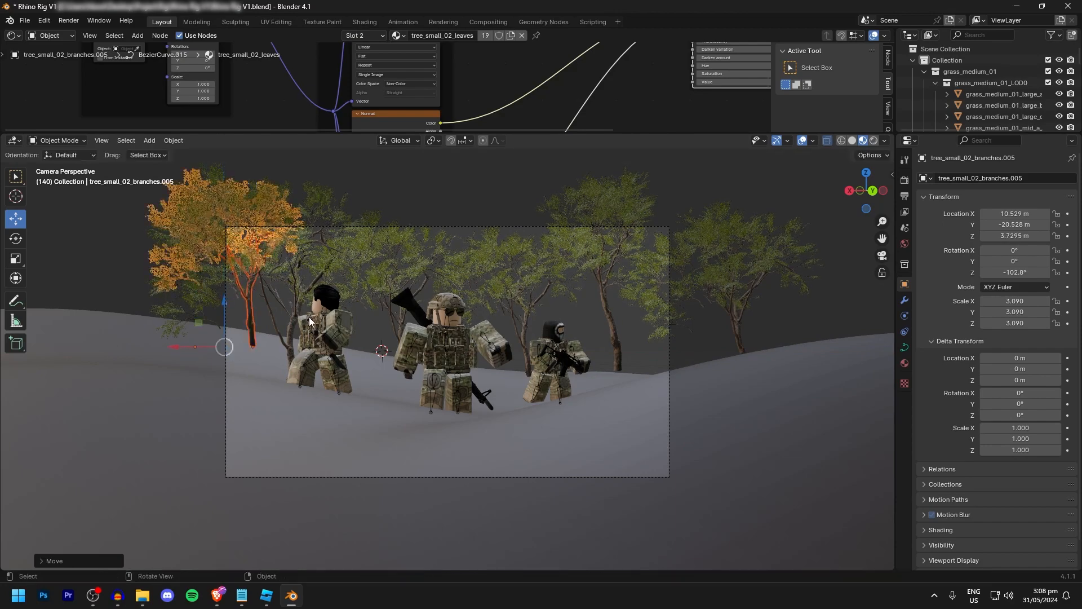
Duplicate the raised tree, move the copy to another spot on the terrain, and adjust its height along Z.
middle_click_drag(309, 322, 360, 350)
scroll(359, 349, "down", 4)
key("shift+d")
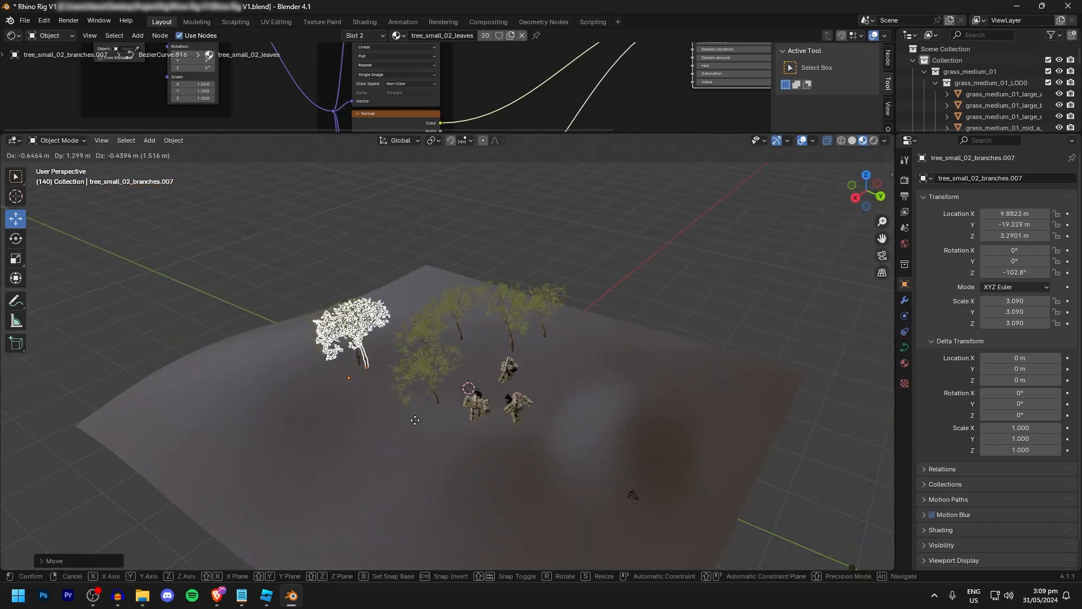
left_click(471, 477)
left_click_drag(501, 485, 522, 497)
middle_click_drag(486, 489, 461, 466)
key("g")
key("z")
left_click(503, 395)
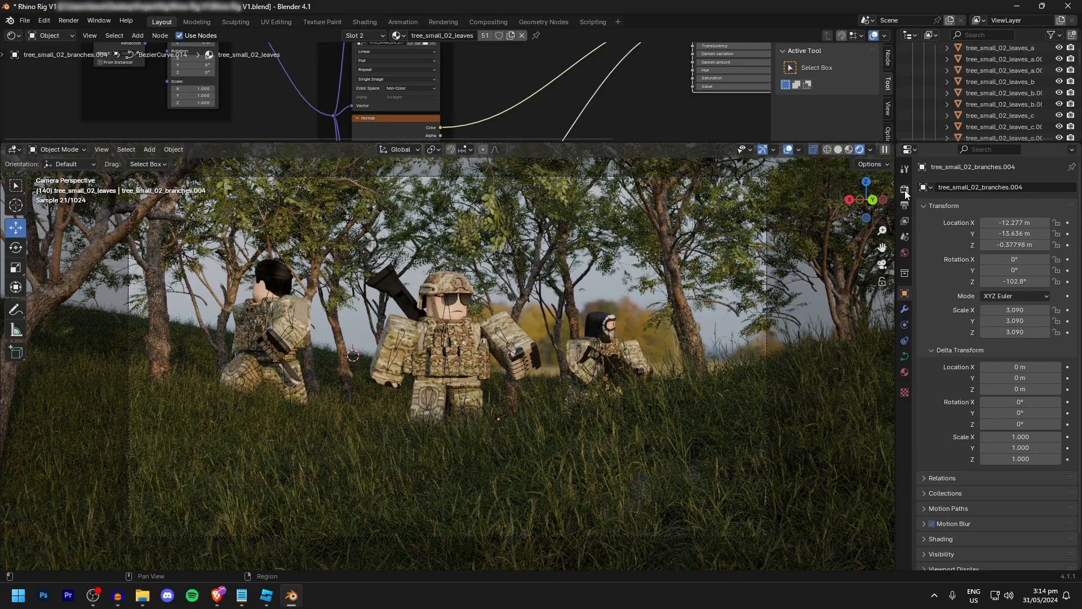
Enable the Transparent film option in the render settings and render the image.
left_click(905, 190)
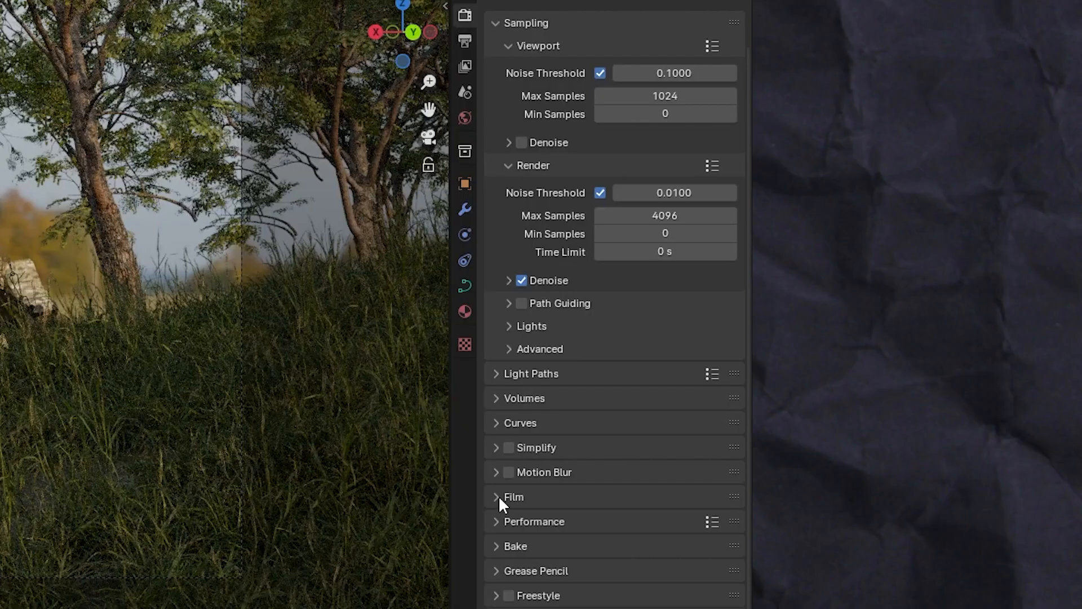
left_click(498, 496)
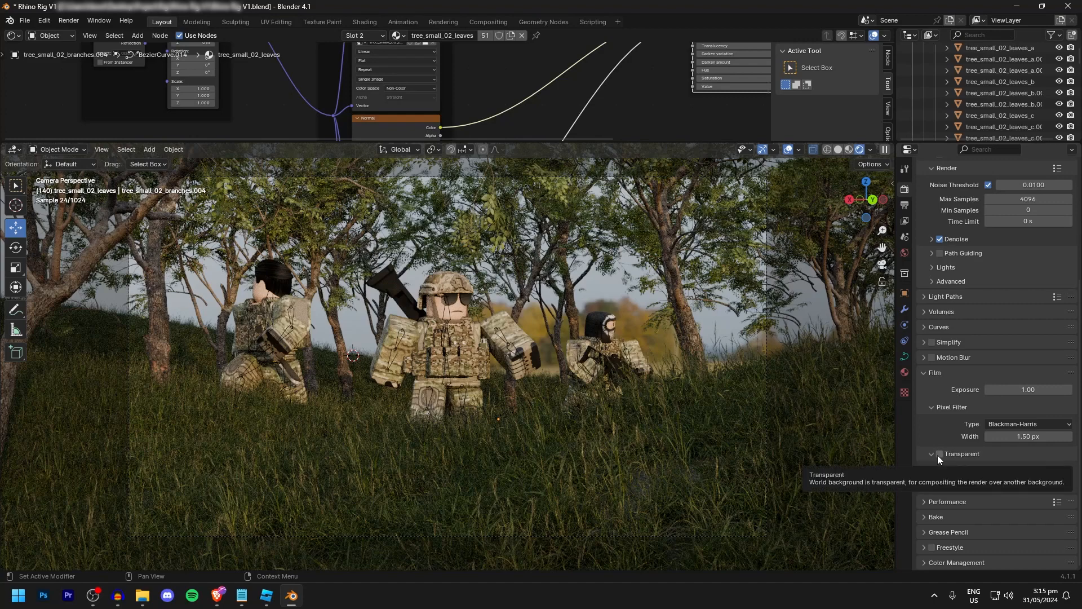
left_click(938, 455)
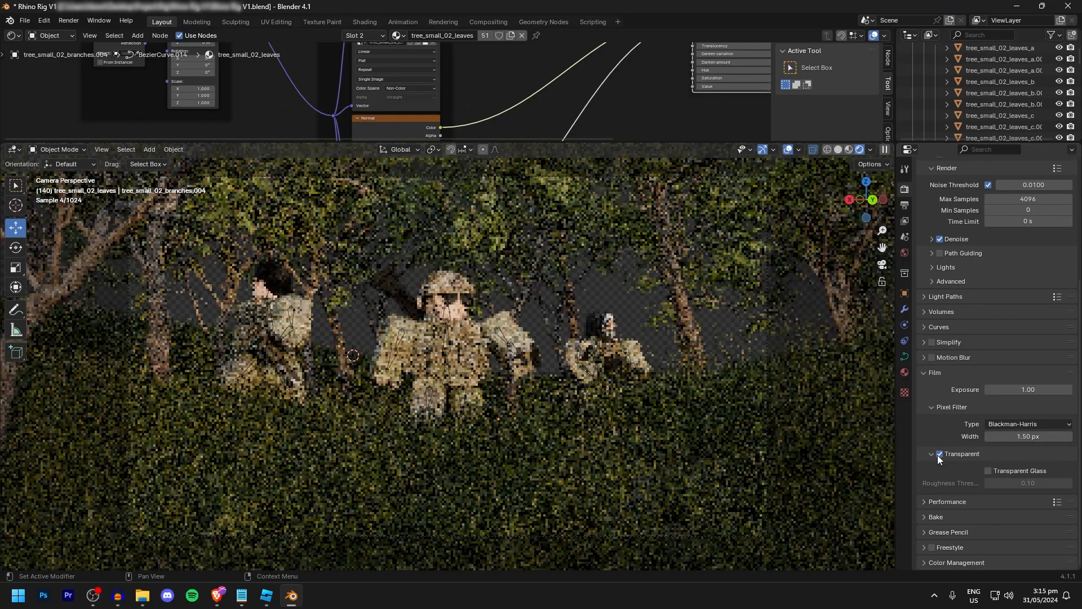
key("F12")
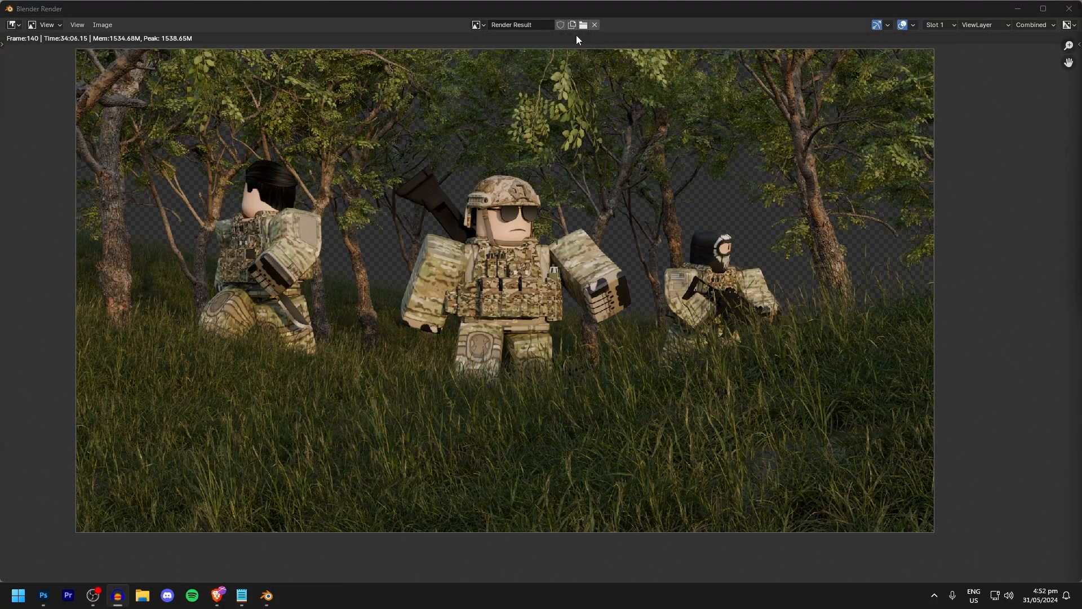
Save the rendered image to the Desktop as render.png.
left_click(102, 24)
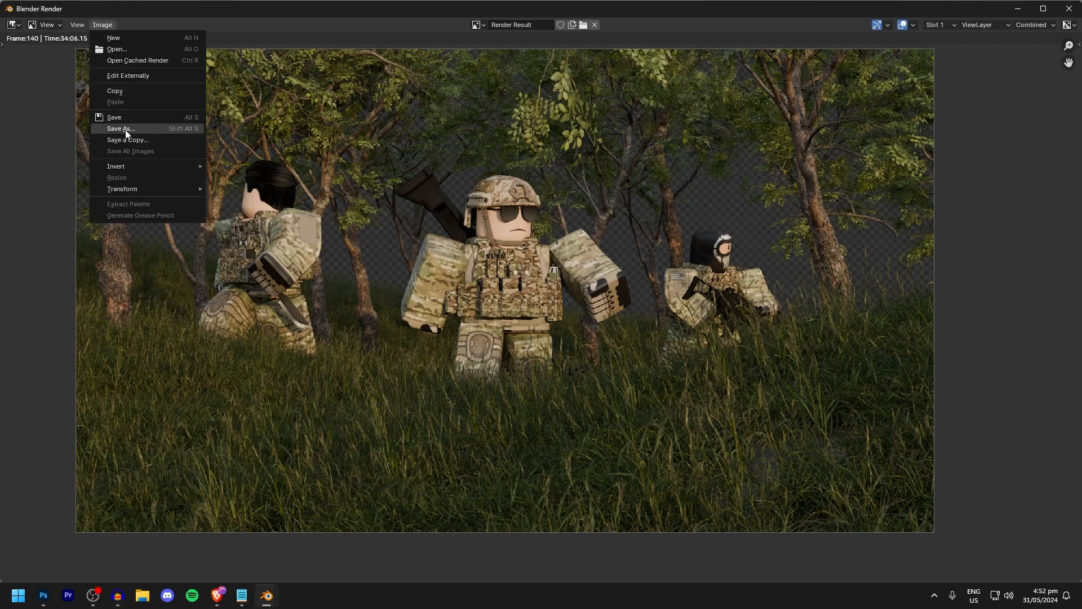
left_click(119, 129)
left_click(294, 206)
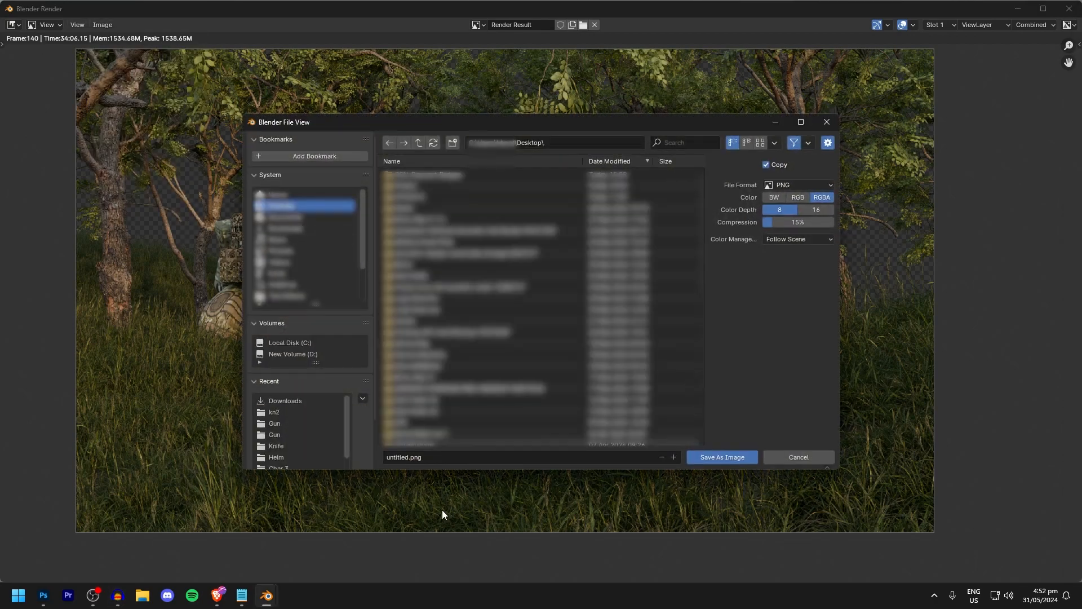
left_click(397, 462)
left_click(395, 462)
double_click(398, 463)
type("render")
left_click(734, 457)
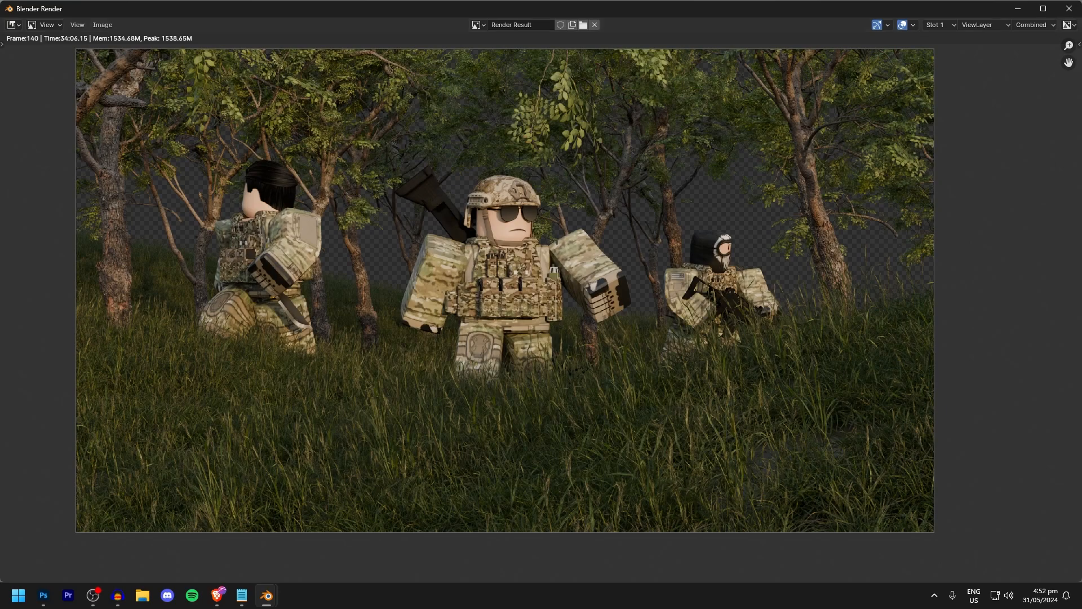
Switch to Photoshop and create a new 1920 x 1080 pixel document.
left_click(217, 596)
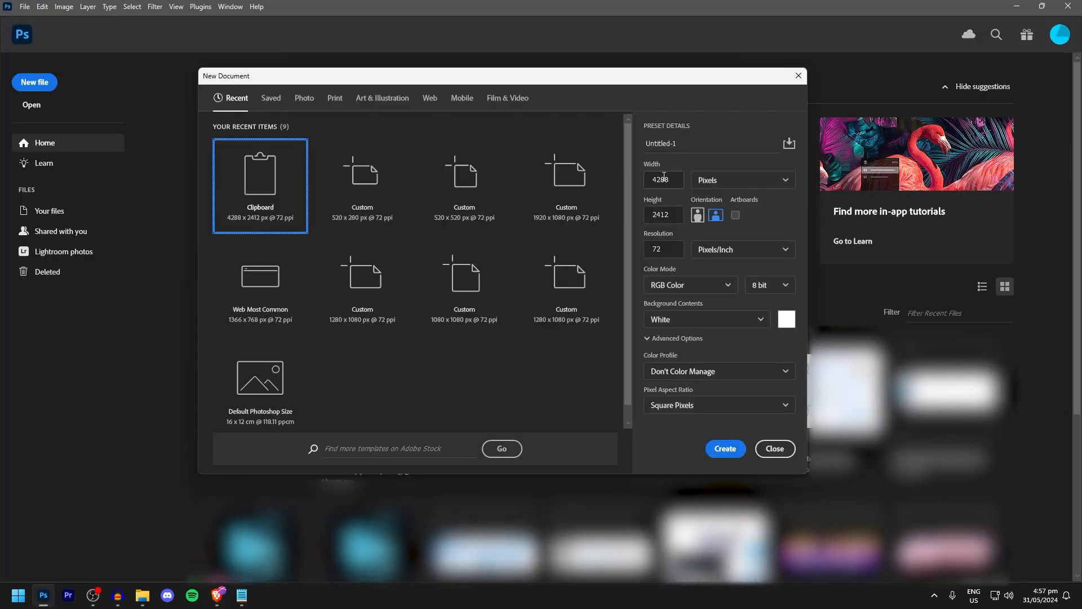
double_click(664, 179)
type("1920")
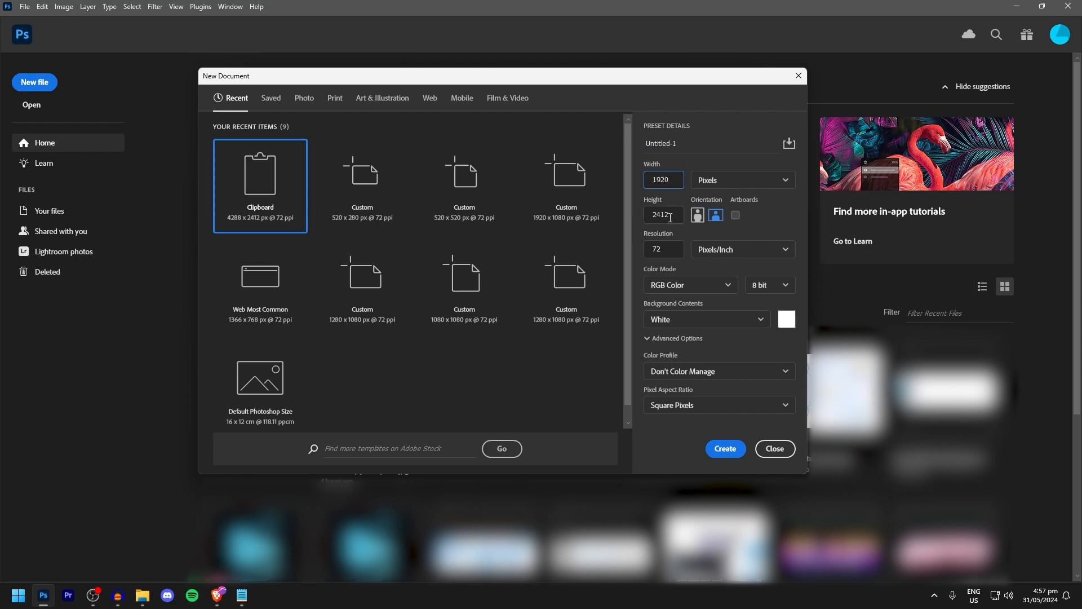
double_click(669, 215)
type("1080")
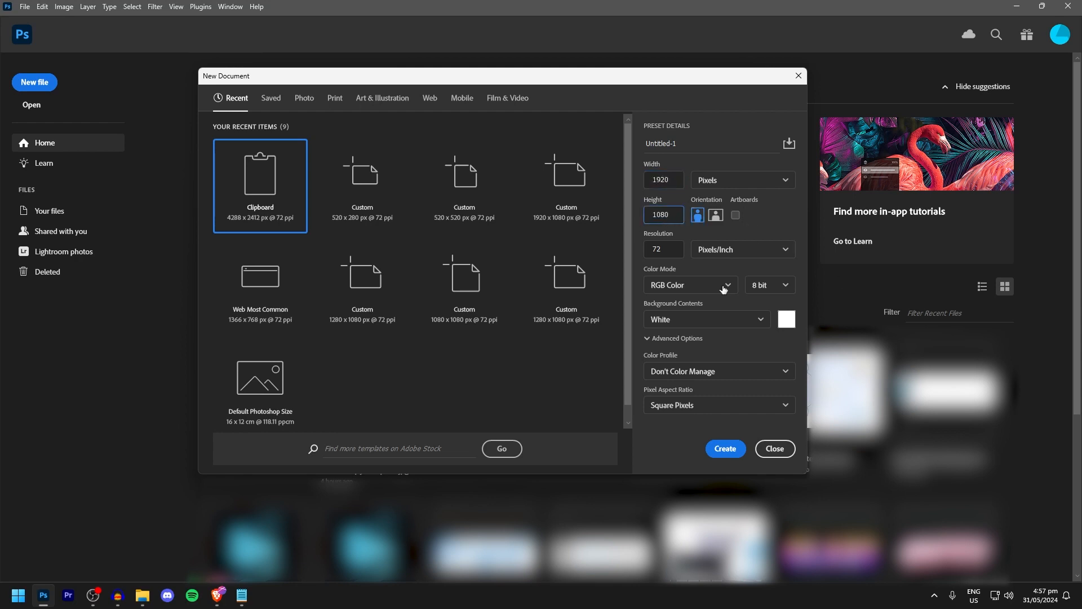
left_click(725, 449)
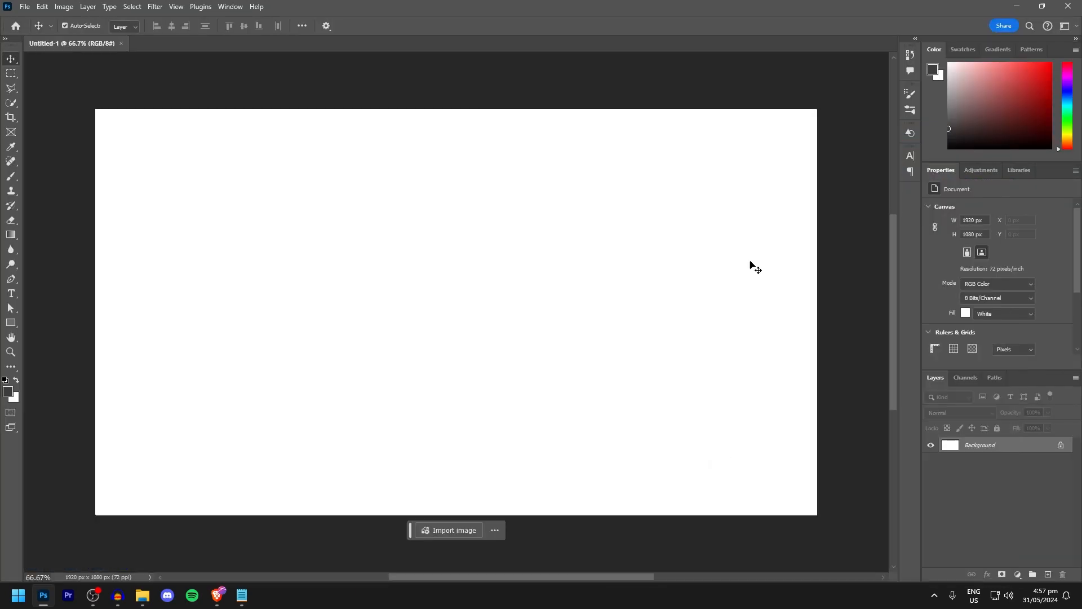
Place render.png from the desktop into the document at full canvas size.
double_click(492, 11)
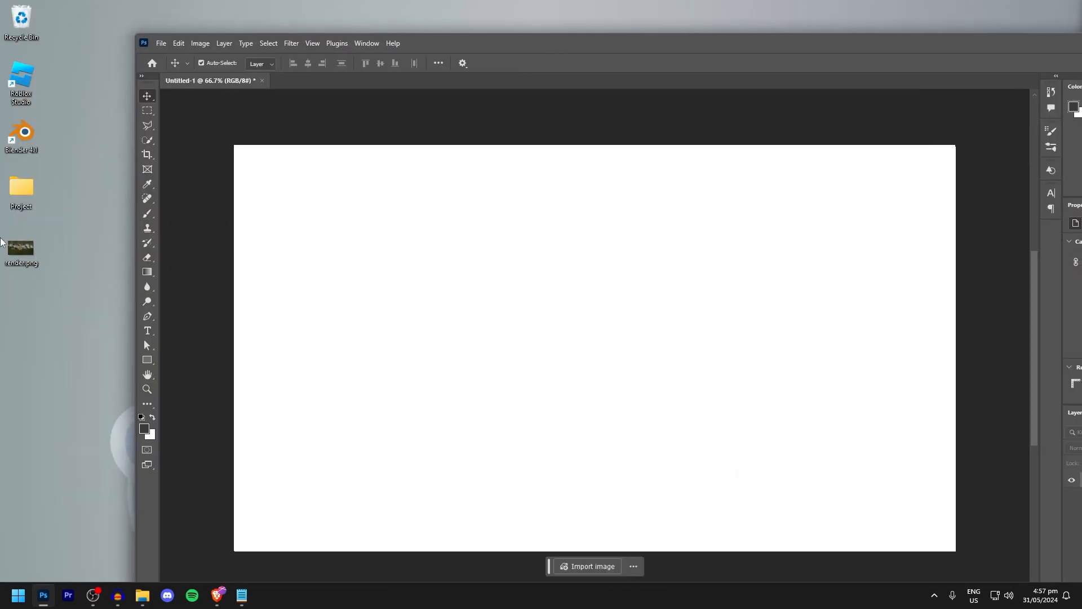
left_click_drag(21, 248, 428, 293)
left_click_drag(475, 46, 454, 3)
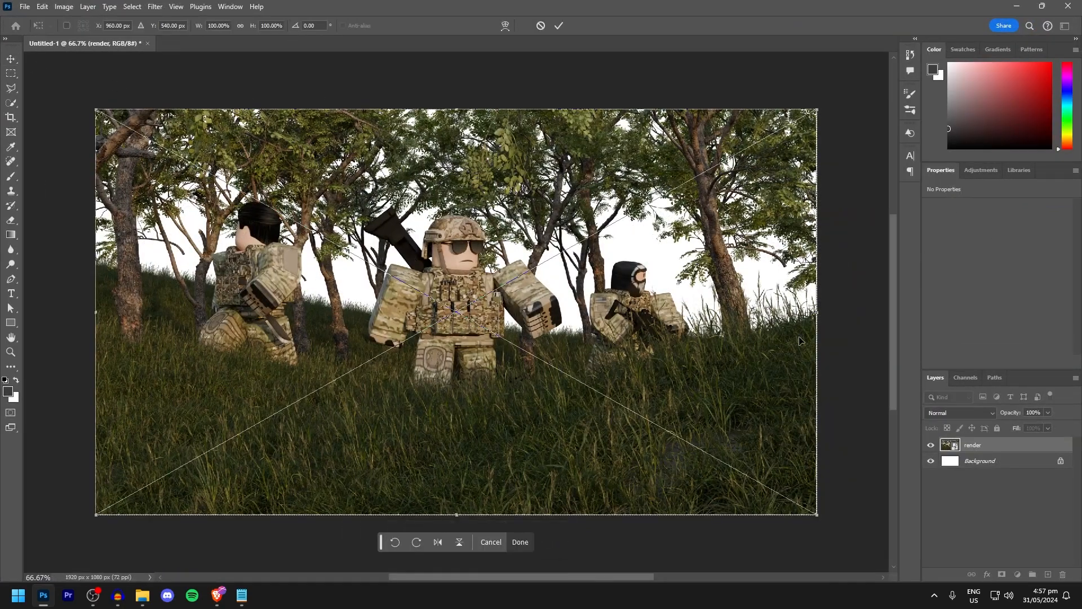
key("Return")
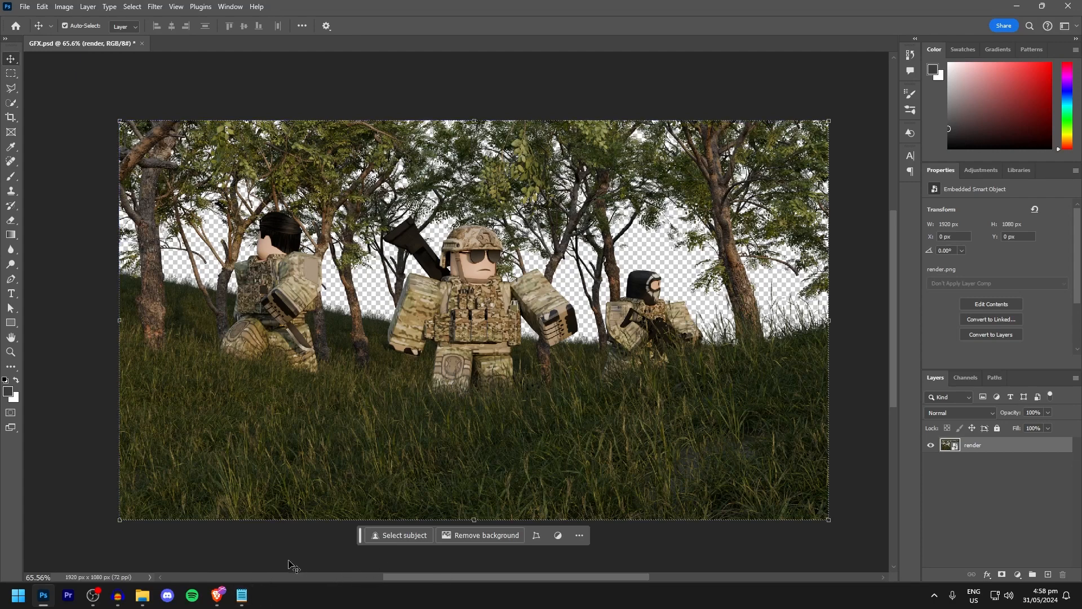
Switch to the browser and look through the forest image search results for a background photo.
left_click(217, 595)
scroll(320, 286, "down", 5)
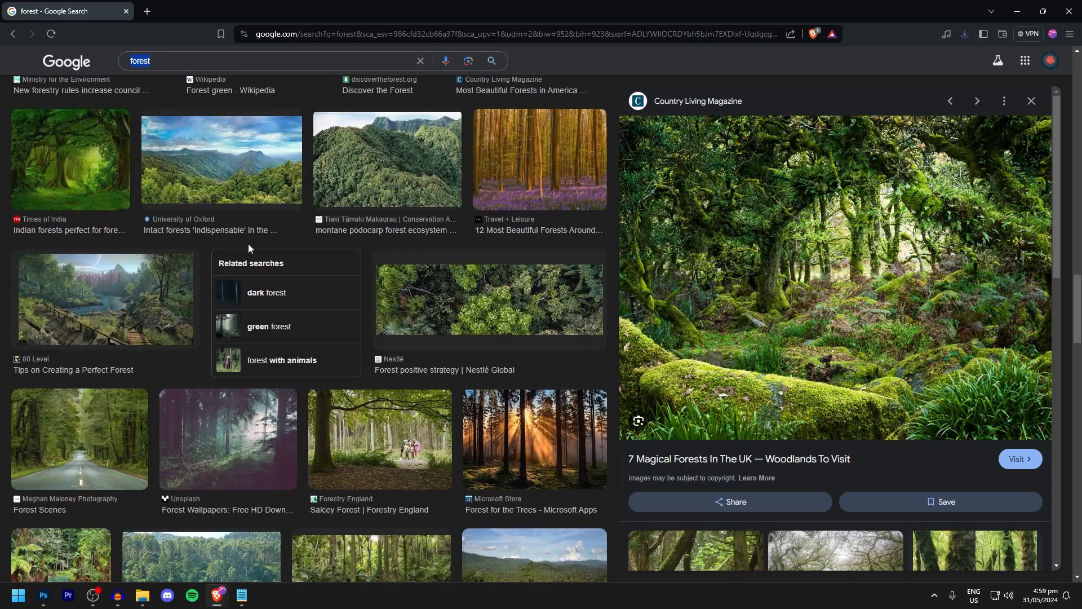
scroll(319, 287, "down", 3)
left_click_drag(375, 6, 748, 155)
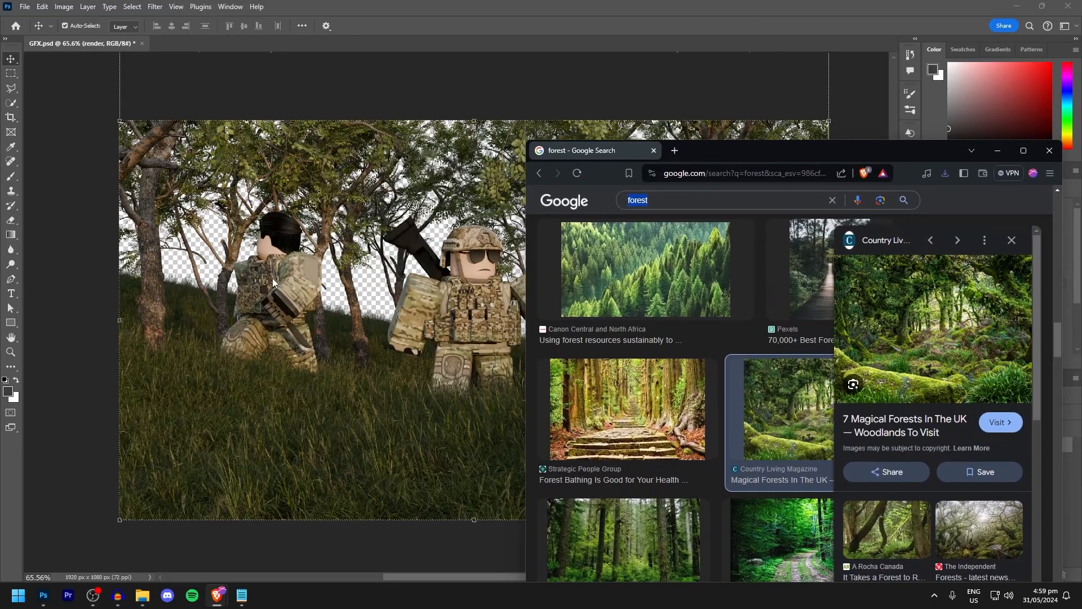
left_click_drag(681, 150, 555, 1)
scroll(251, 268, "down", 3)
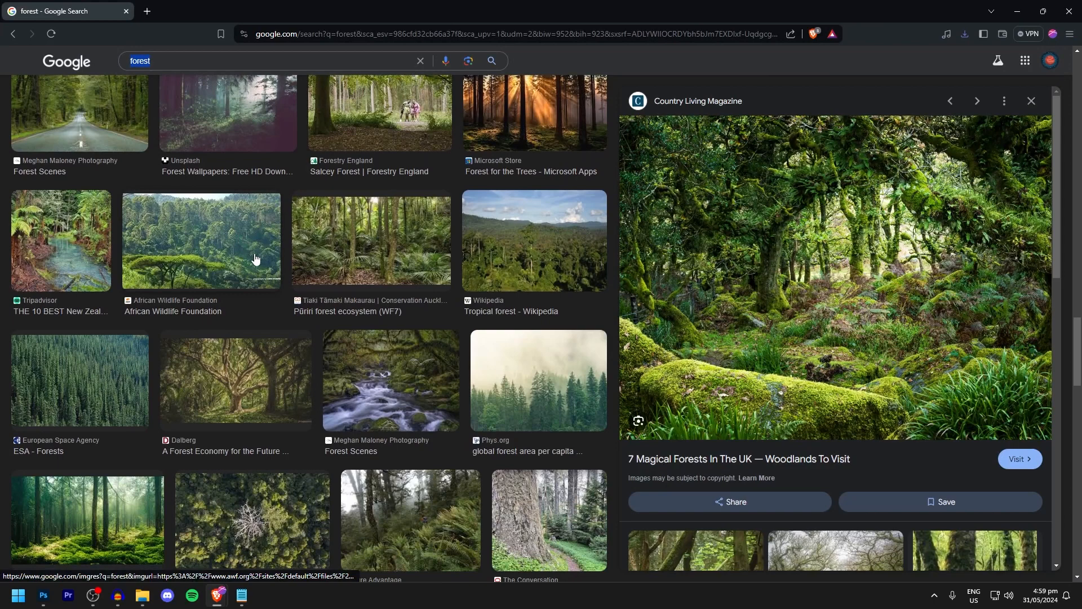
double_click(404, 19)
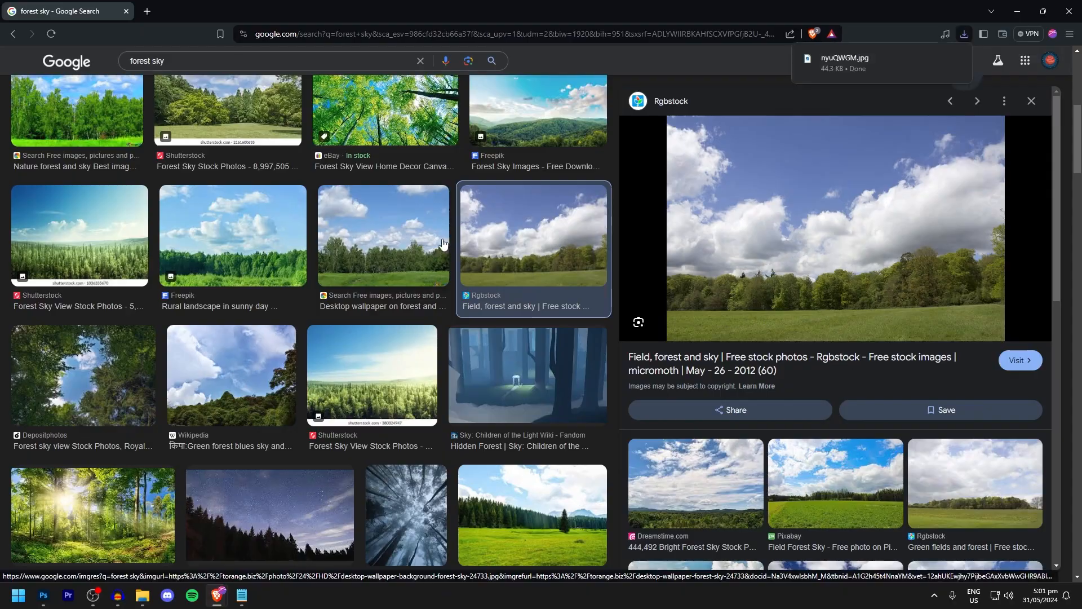
Bring the downloaded nyuQWGM.jpg into the Photoshop document and scale it to 320% so it spans the canvas width.
double_click(313, 19)
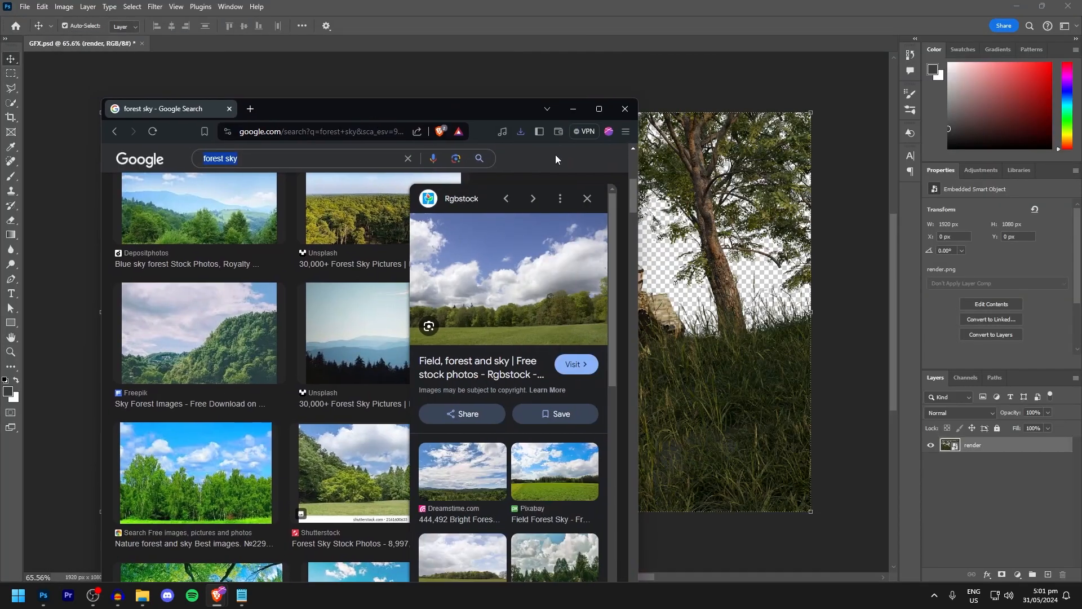
left_click(519, 131)
left_click_drag(430, 174, 1026, 464)
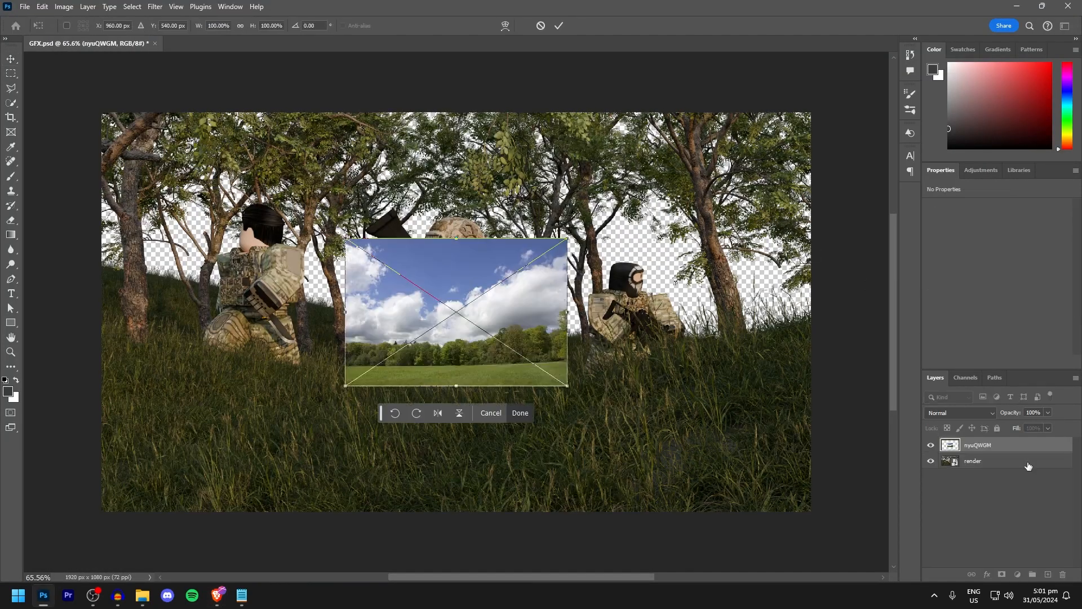
left_click_drag(566, 312, 812, 311, "alt")
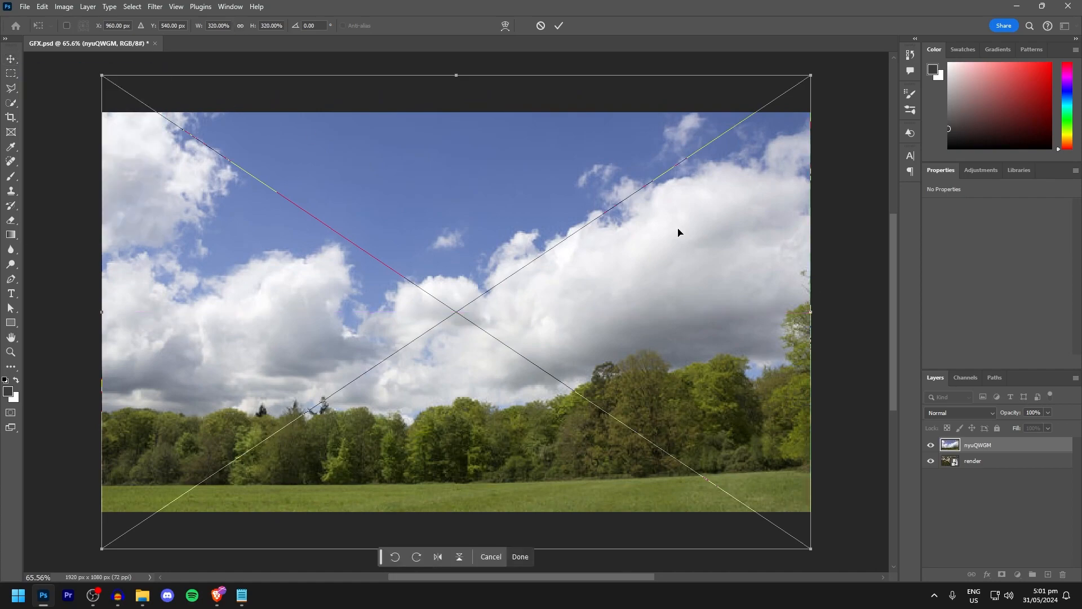
mouse_move(810, 312)
left_mouse_down("alt")
mouse_move(581, 313)
mouse_move(683, 300)
mouse_move(811, 311)
left_mouse_up("alt")
key("Return")
Put the forest sky photo beneath the render layer and shift it up to a Y position of about -519 px.
left_click_drag(987, 445, 989, 473)
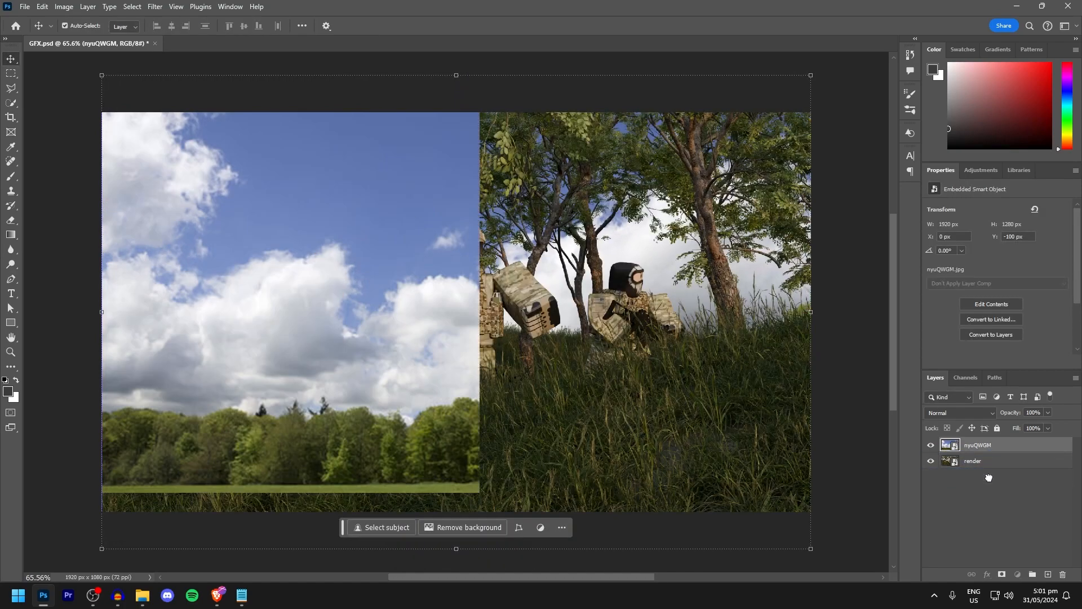
key("ctrl+t")
left_click_drag(678, 313, 673, 206)
left_click_drag(680, 266, 677, 244)
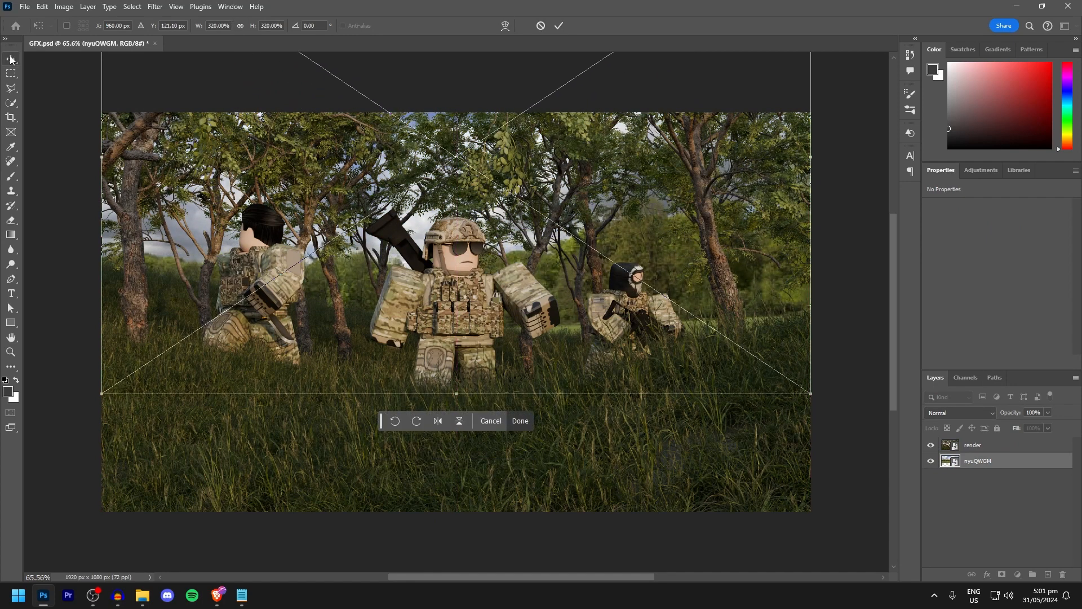
key("Return")
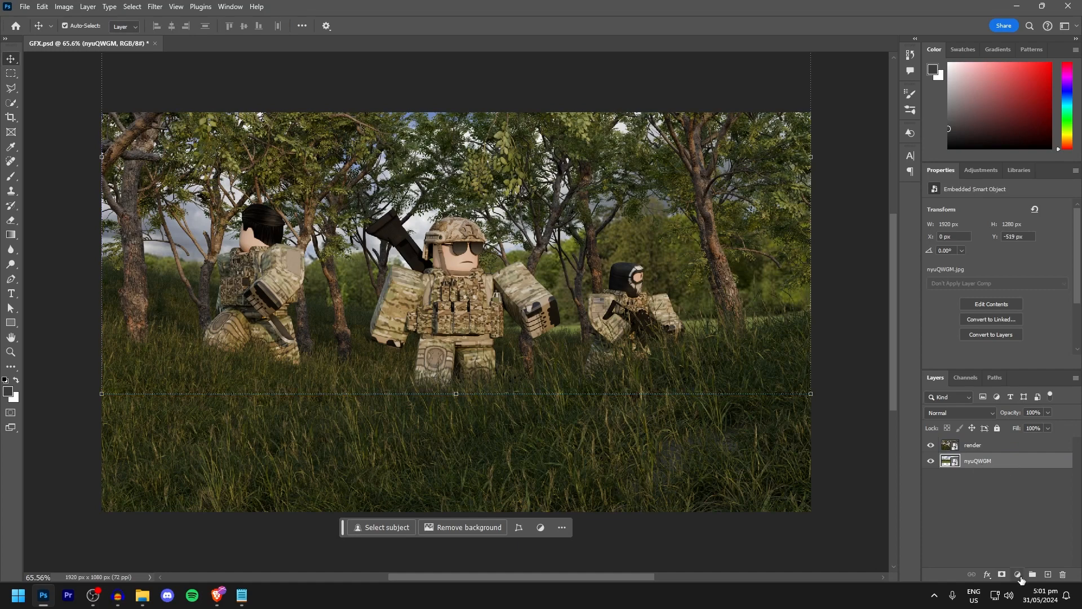
Add a Curves adjustment clipped to the forest sky photo and pull the curve's middle down to darken it.
left_click(1018, 575)
left_click(1018, 575)
left_click(1018, 574)
left_click(1018, 575)
left_click(1018, 574)
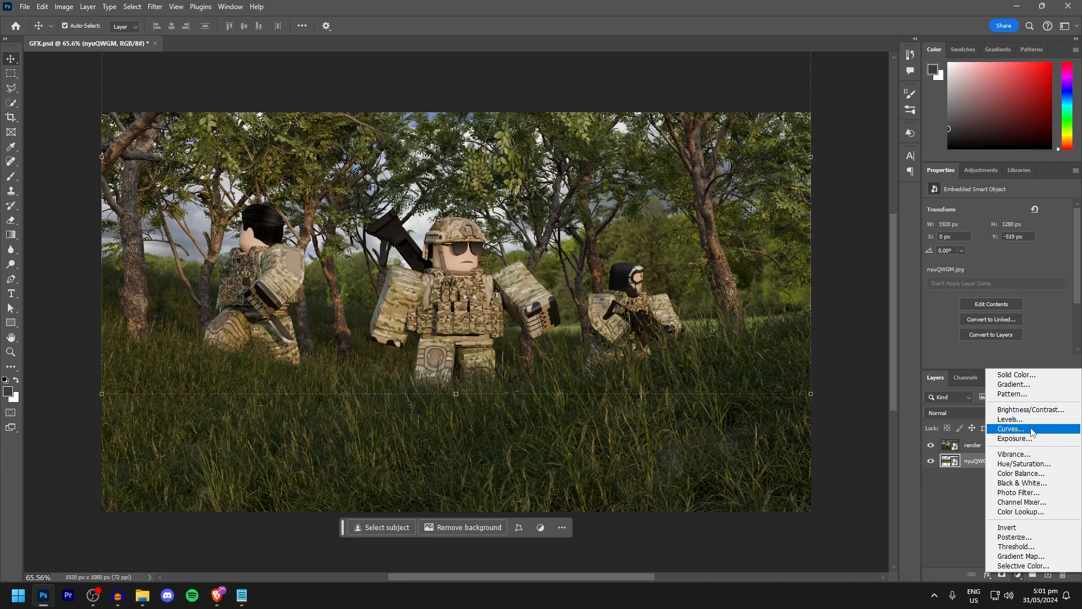
left_click(1011, 429)
left_click(1002, 468, "alt")
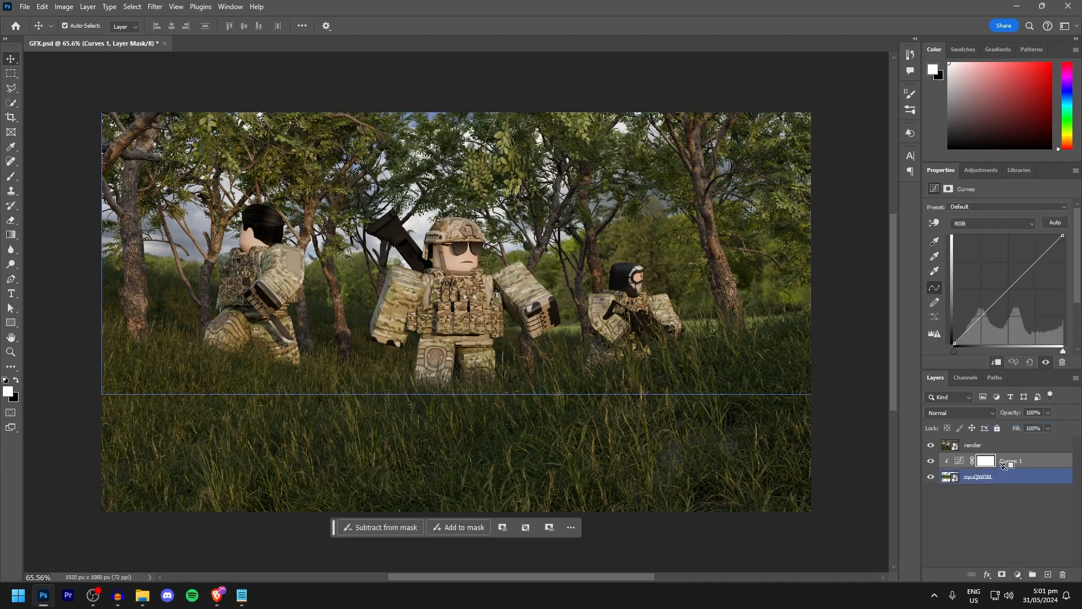
left_click(1006, 467, "alt")
left_click(1006, 467, "alt")
left_click_drag(1014, 284, 1031, 279)
Add a Color Balance adjustment clipped to the forest sky photo and shift its midtones slightly.
left_click(1018, 575)
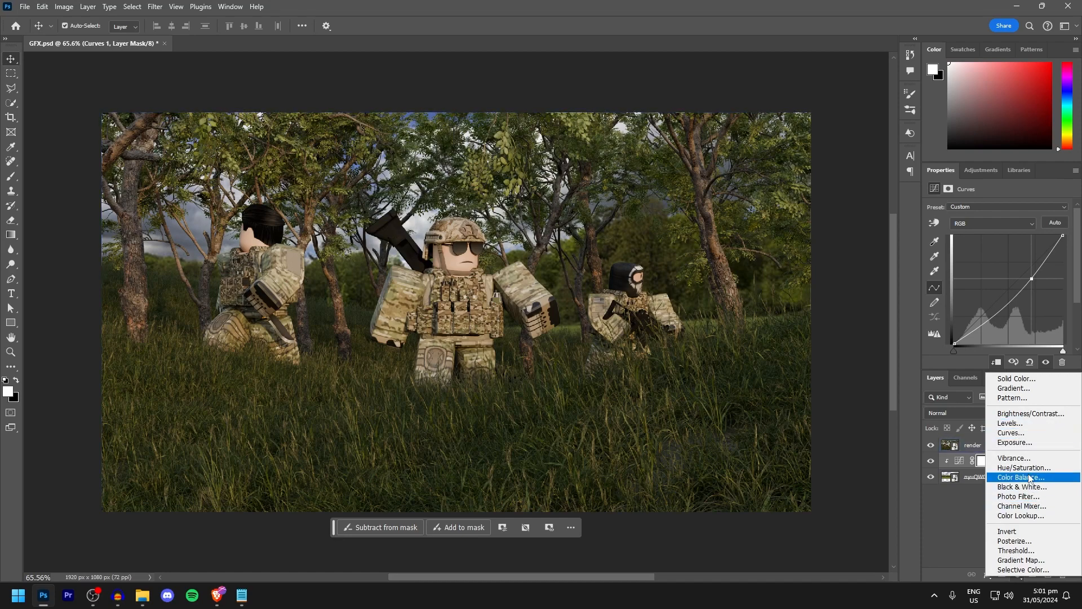
left_click(1009, 477)
left_click(1009, 469, "alt")
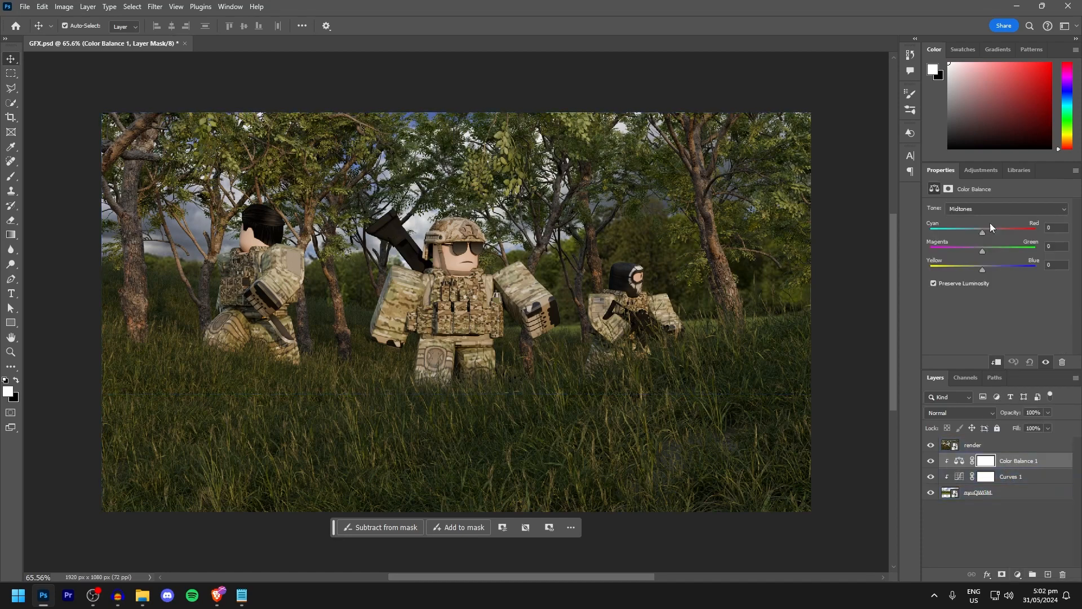
mouse_move(980, 249)
left_mouse_down()
mouse_move(990, 269)
mouse_move(988, 231)
left_mouse_up()
Merge the forest sky photo with its Curves and Color Balance adjustment layers into a single layer.
left_click(996, 494)
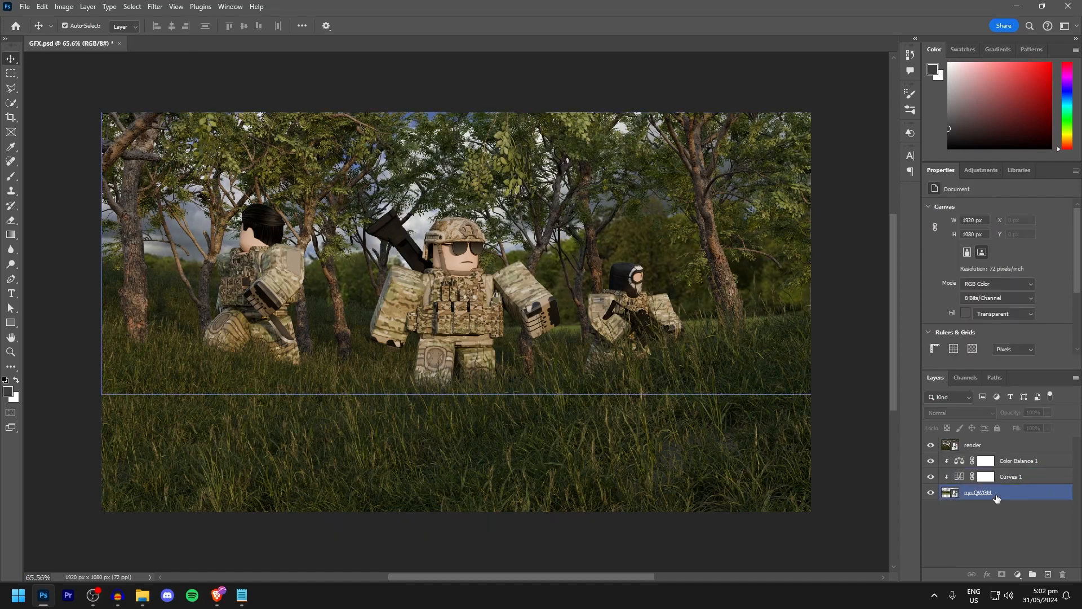
left_click(1017, 462, "shift")
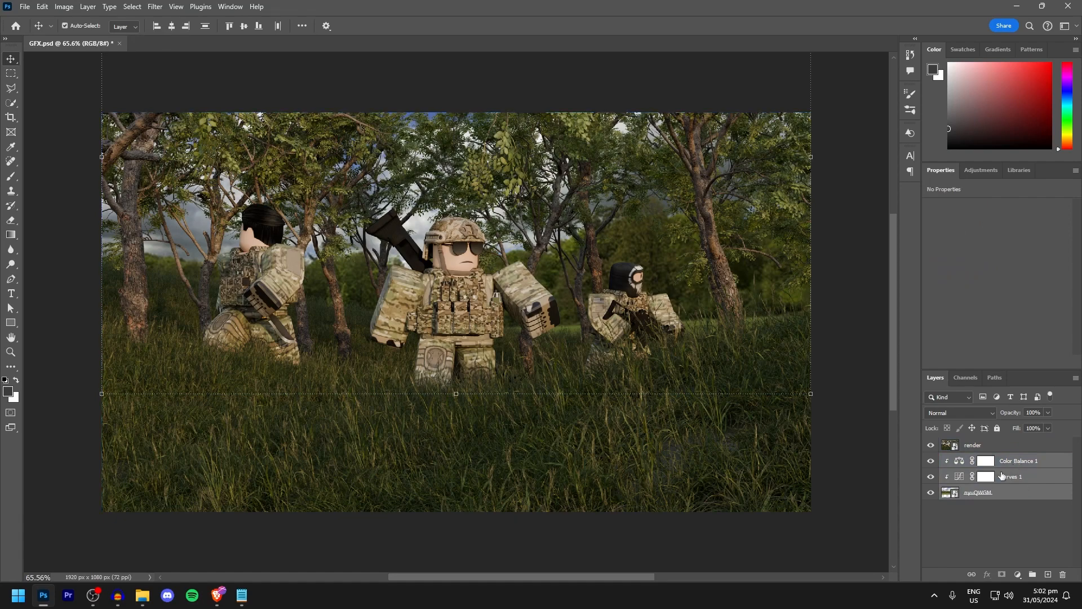
key("ctrl+e")
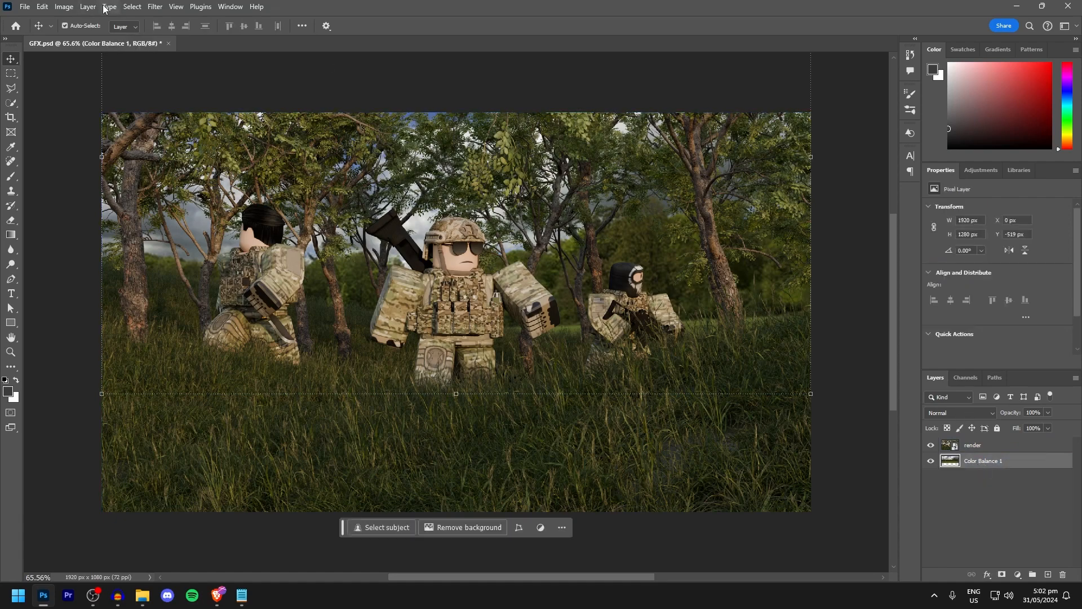
Apply a Gaussian Blur with a radius of 1.9 pixels to the merged background layer.
left_click(156, 7)
left_click(161, 6)
left_click(162, 7)
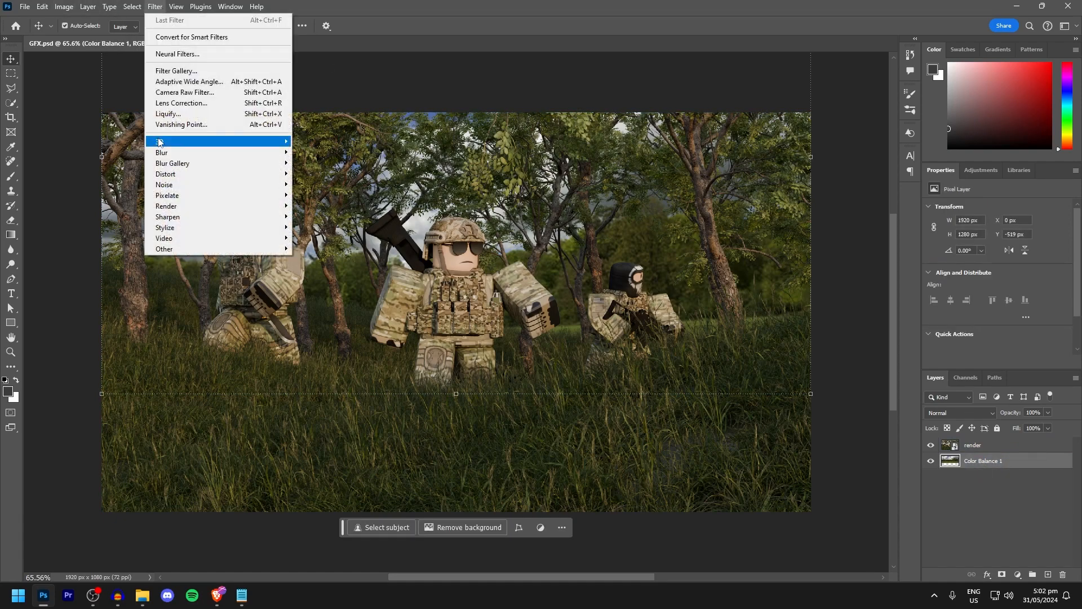
mouse_move(169, 152)
left_click(330, 195)
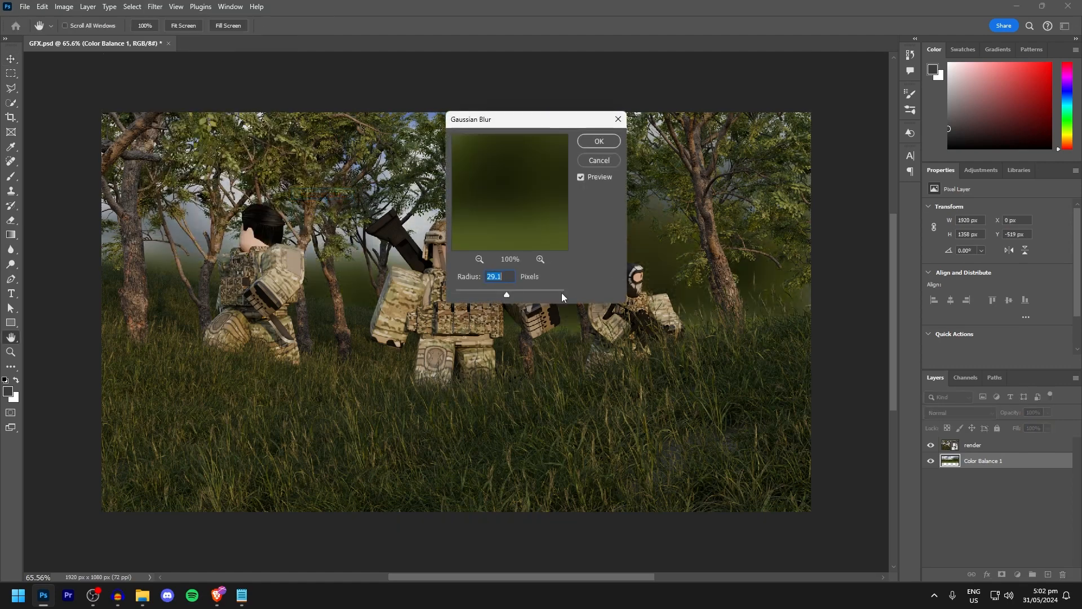
left_click_drag(487, 294, 467, 294)
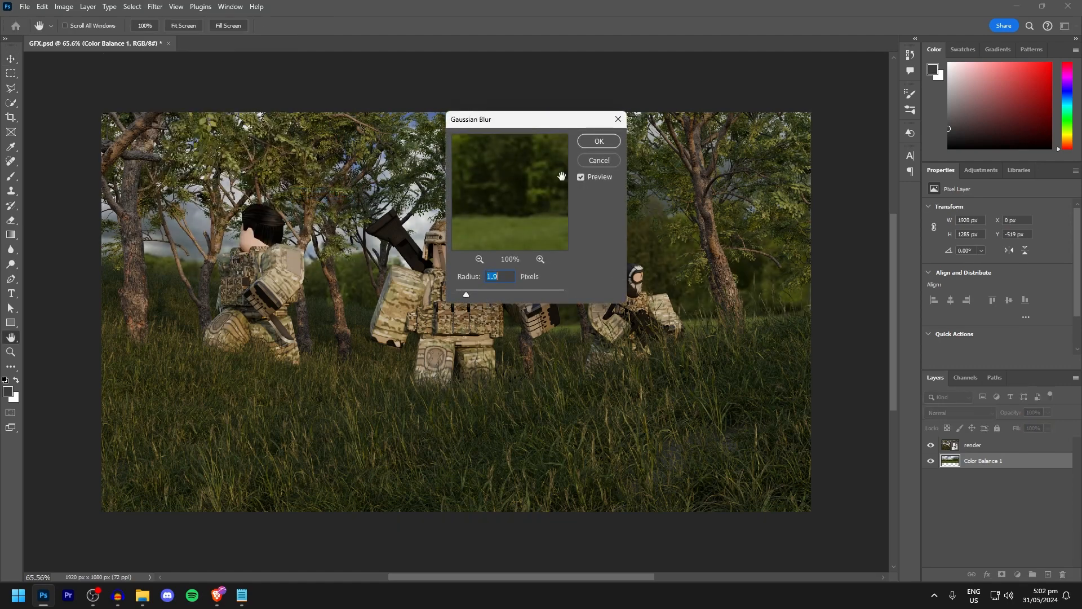
left_click(608, 141)
Group the render layer together with the blurred background layer.
scroll(857, 363, "up", 1, "alt")
left_click(994, 448, "shift")
key("ctrl+g")
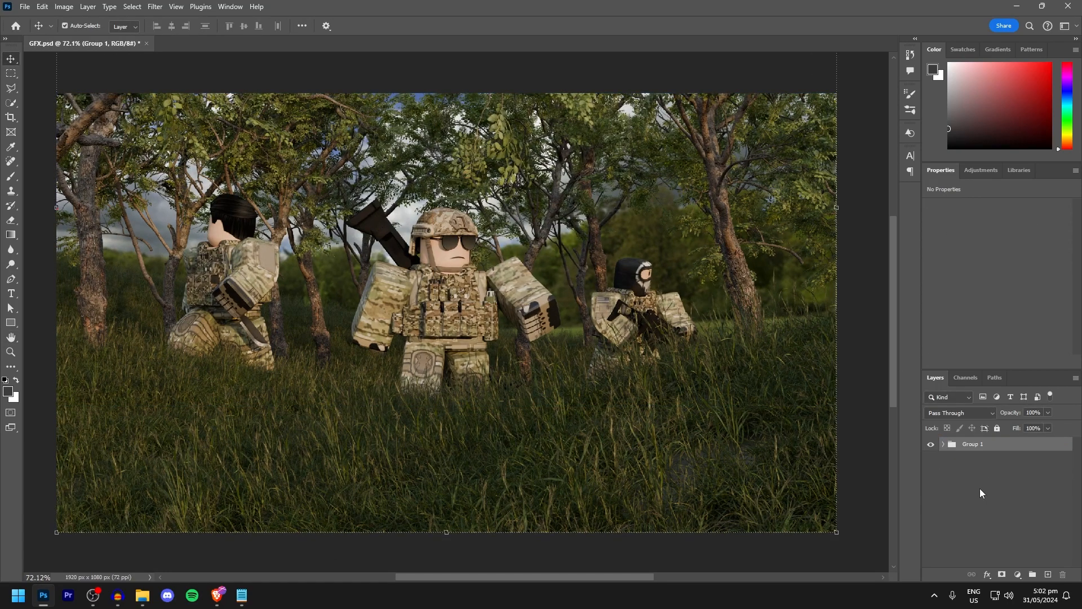
Add Curves, Color Balance, Hue/Saturation and Vibrance adjustment layers above the group.
left_click(981, 493)
left_click(1017, 575)
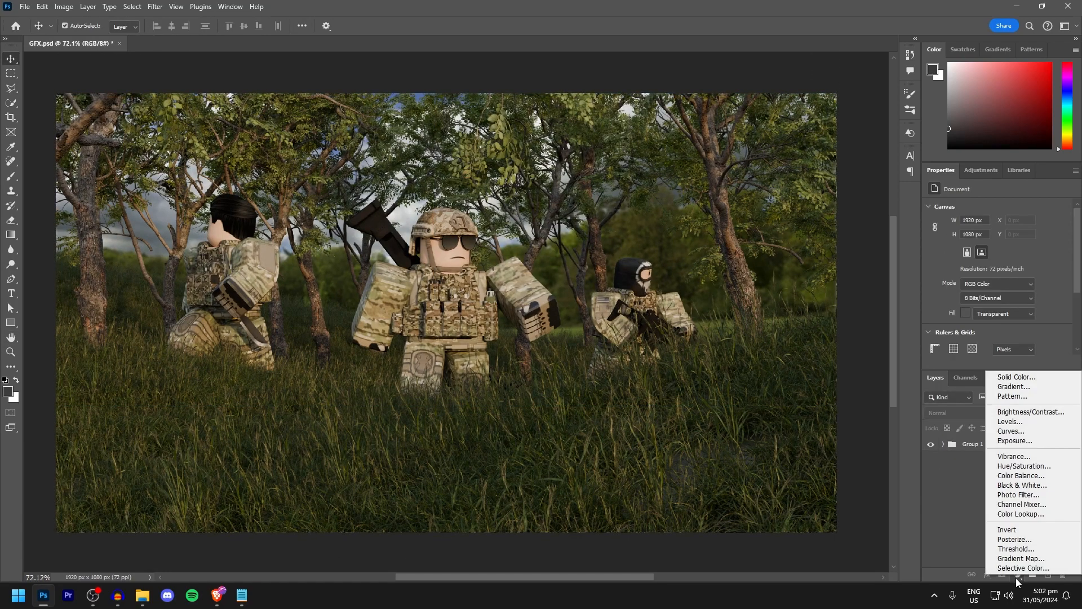
left_click(1011, 433)
left_click(1018, 575)
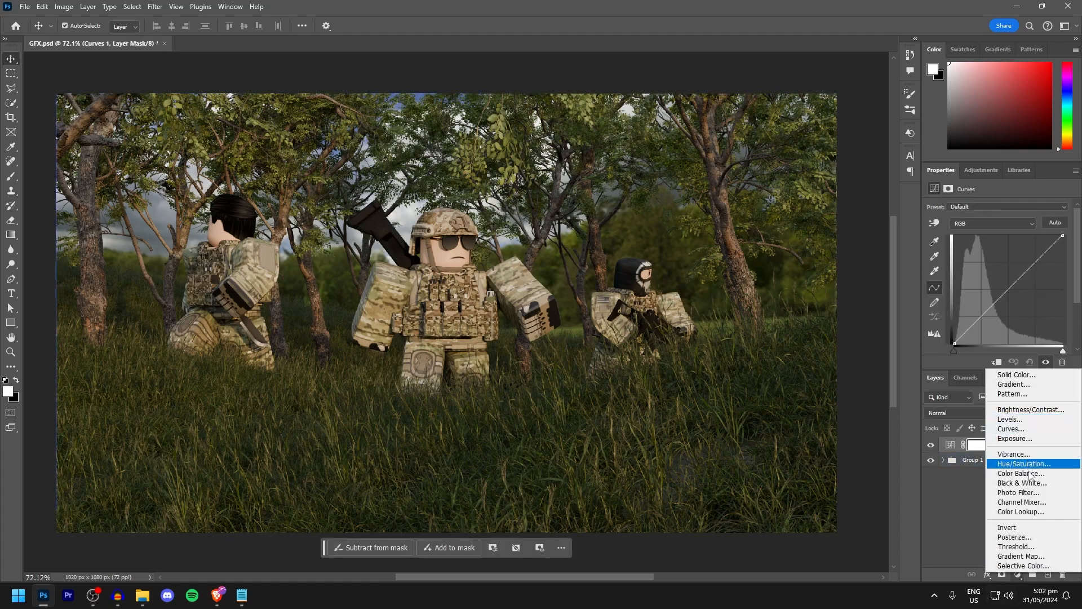
left_click(1021, 473)
left_click(1018, 575)
left_click(1024, 464)
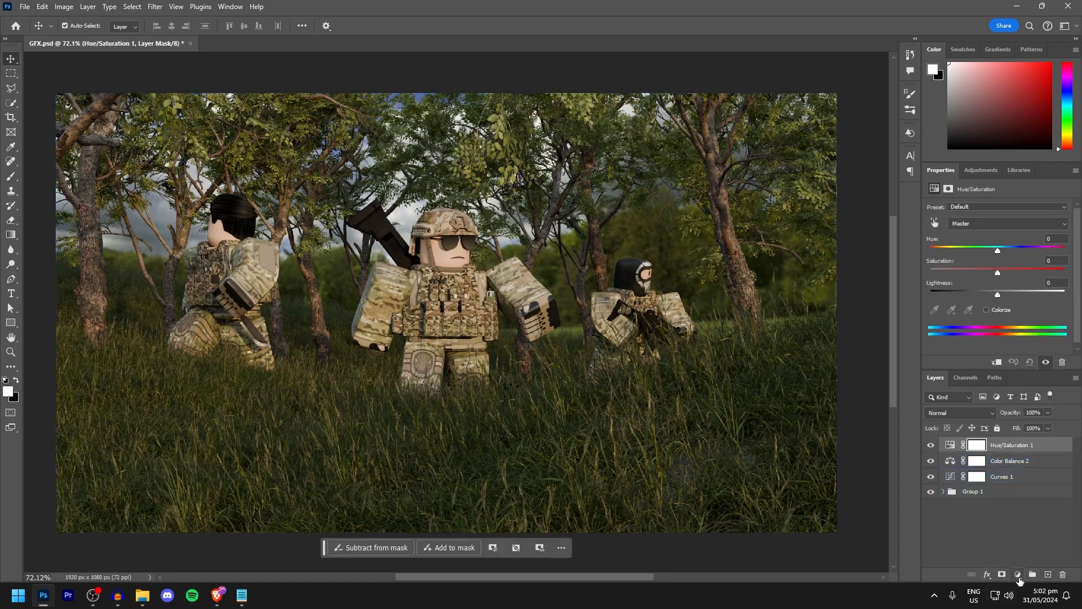
left_click(1019, 574)
left_click(1032, 463)
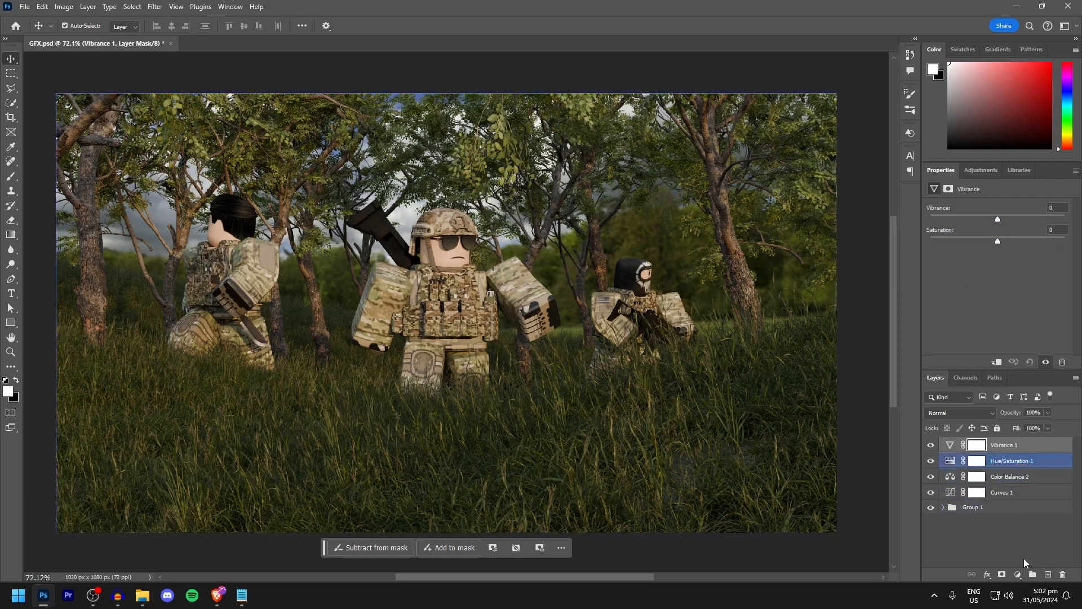
left_click(1018, 574)
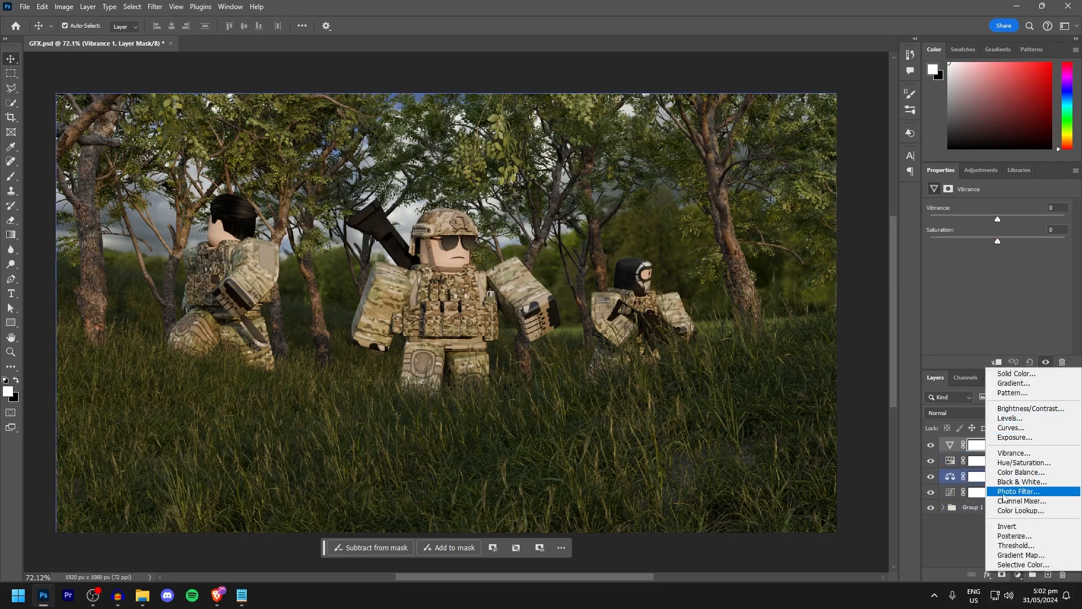
left_click(972, 525)
Raise the middle of the Curves adjustment and set the Color Balance midtones to Cyan/Red -12 and Yellow/Blue +12.
left_click(1021, 495)
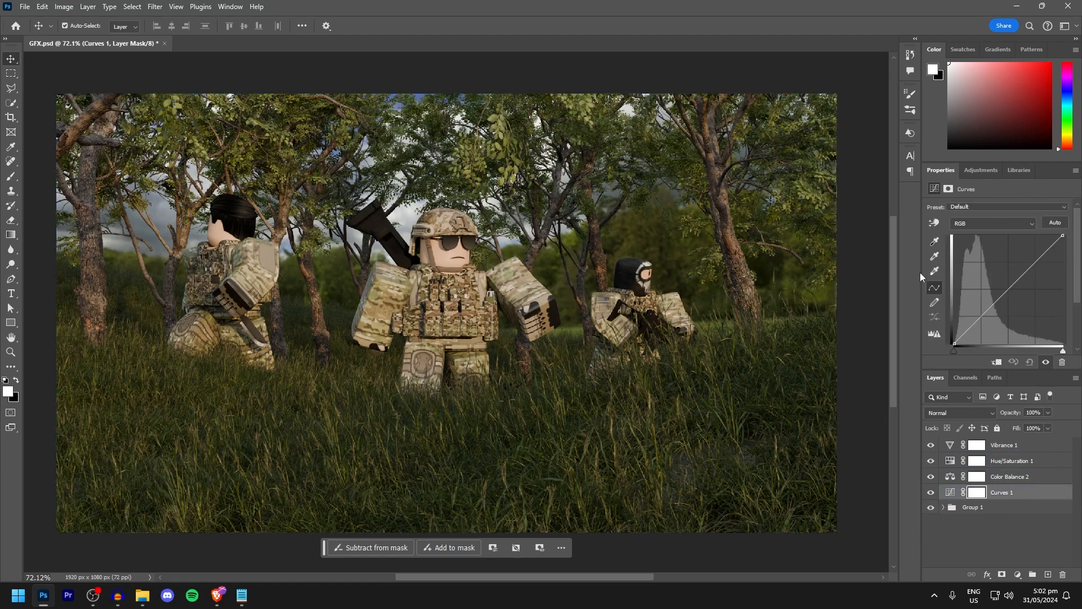
mouse_move(993, 288)
left_mouse_down()
mouse_move(1007, 284)
mouse_move(989, 269)
left_mouse_up()
left_click(1009, 476)
left_click_drag(983, 232, 978, 233)
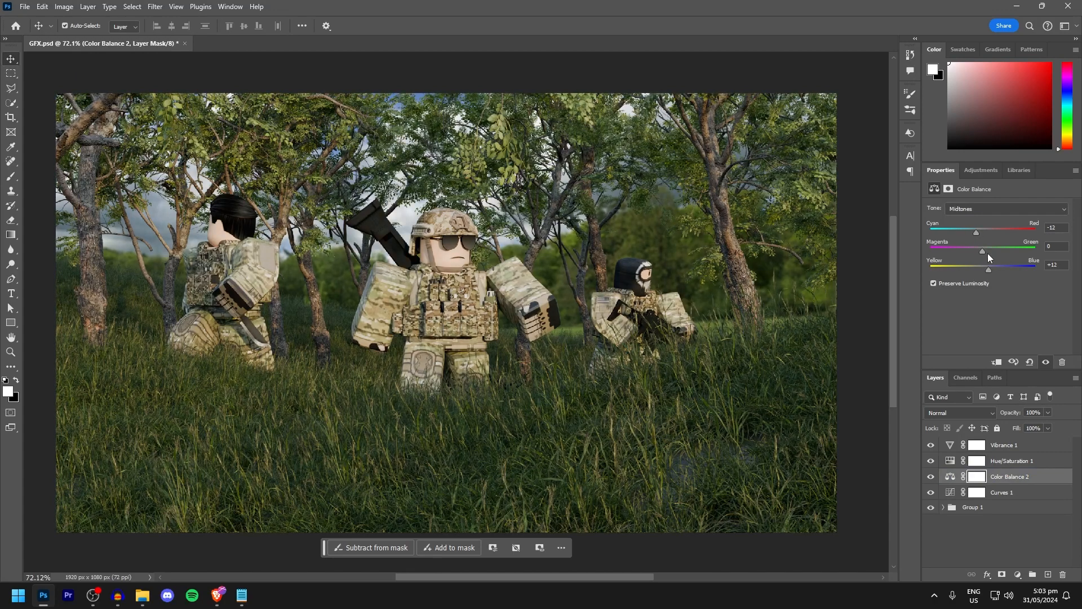
Fine-tune the Hue/Saturation layer's saturation and lightness and the Vibrance layer's vibrance.
left_click(1011, 461)
left_click_drag(999, 272, 1000, 295)
left_click(1005, 450)
left_click_drag(1029, 219, 1018, 220)
left_click(1015, 460)
left_click_drag(1000, 295, 998, 293)
Lower the midpoint of the Curves layer above the group until the curve lies close to the diagonal.
scroll(456, 312, "down", 3, "alt")
scroll(442, 305, "up", 2, "alt")
scroll(442, 306, "down", 1, "alt")
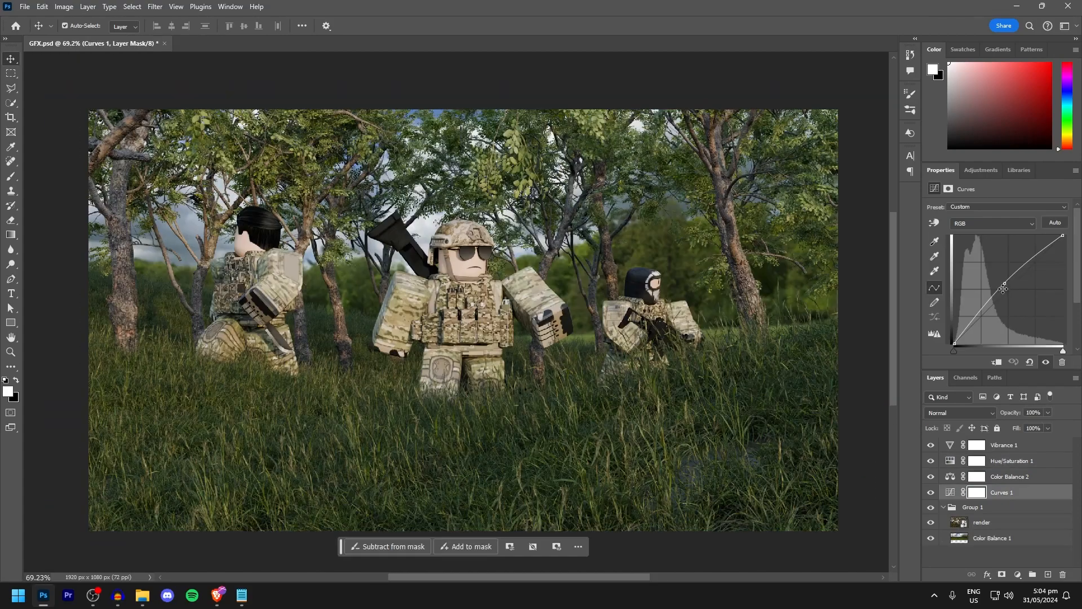
left_click_drag(1004, 289, 1005, 290)
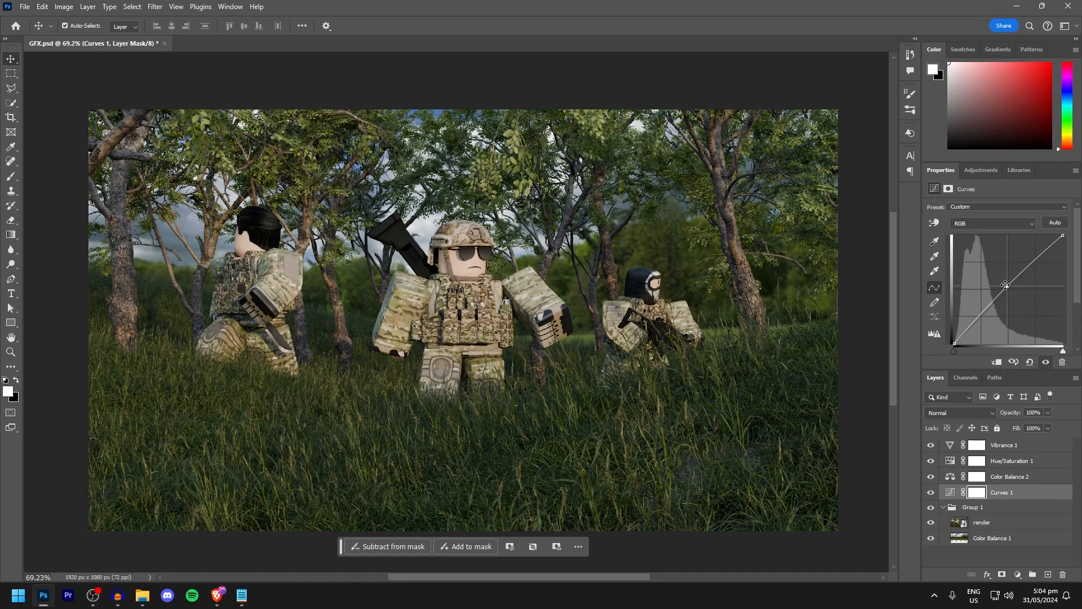